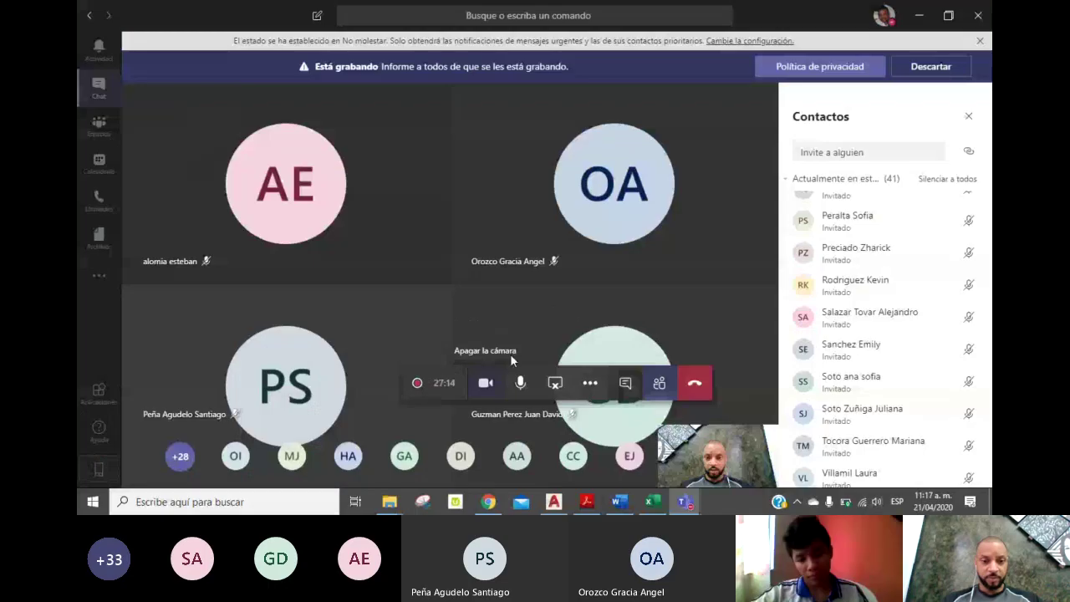
# Step: Bring back the other Explorer window and open Documentos (E:) > Leon De Greiff
pyautogui.click(389, 504)
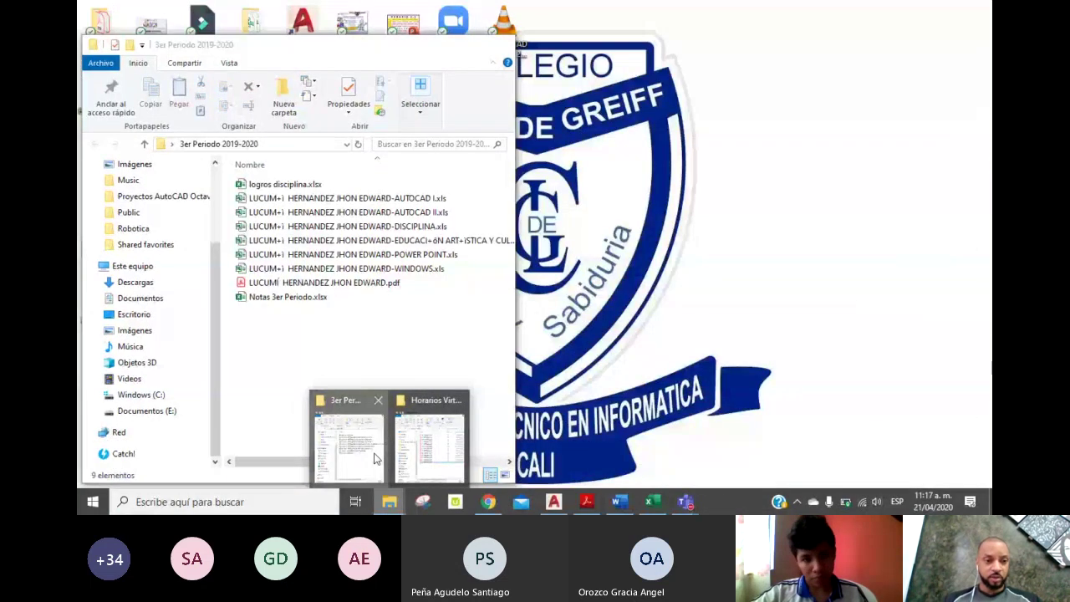
pyautogui.click(349, 443)
pyautogui.click(125, 411)
pyautogui.doubleClick(268, 180)
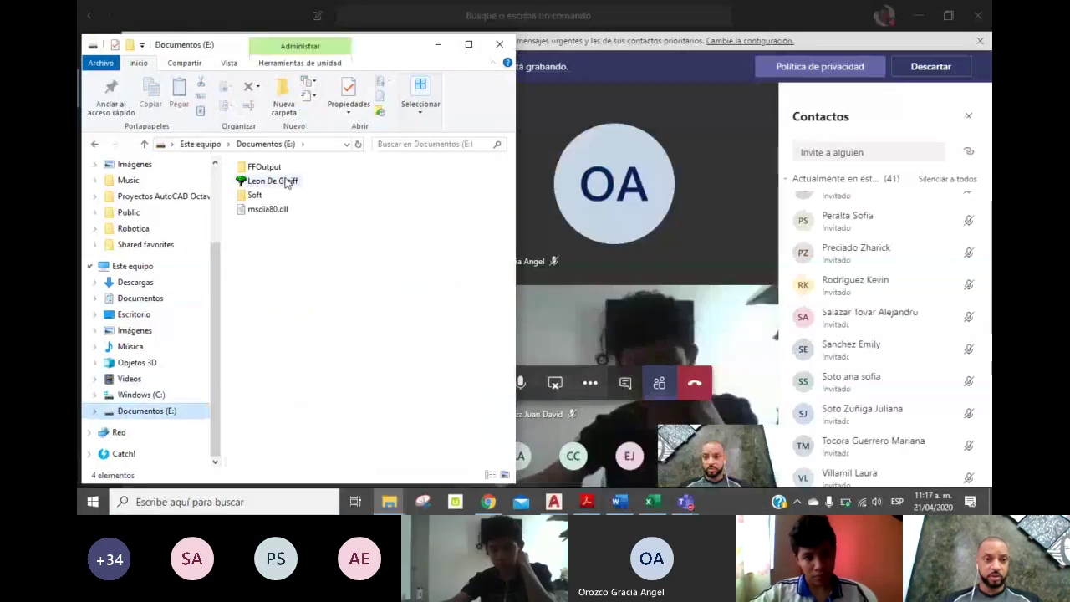
# Step: Maximize the window and search the Leon De Greiff folder for 'Sw'
pyautogui.click(408, 146)
pyautogui.write('SW')
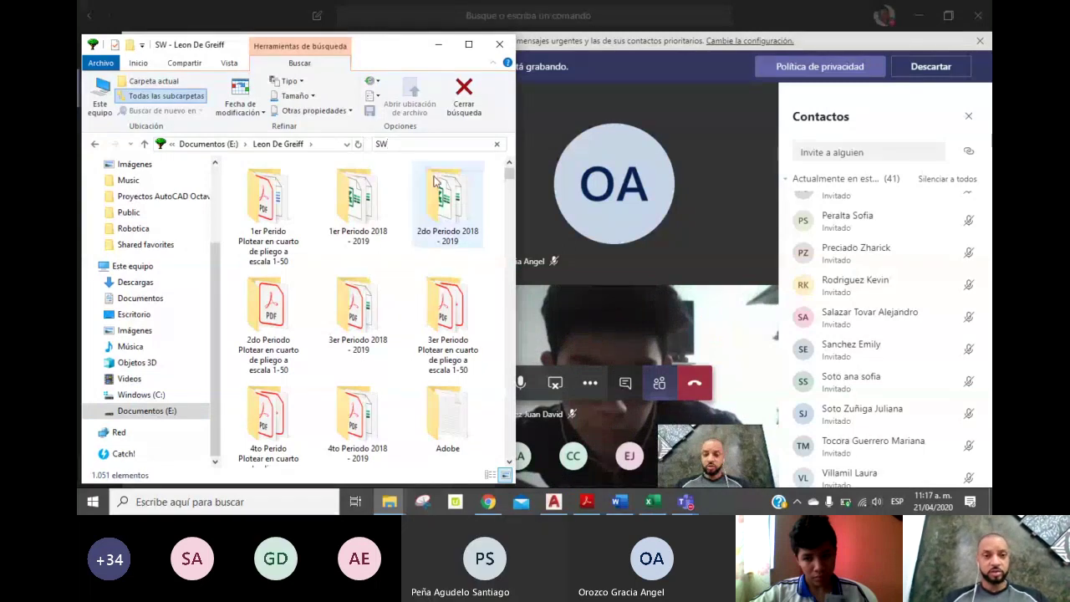
pyautogui.click(470, 46)
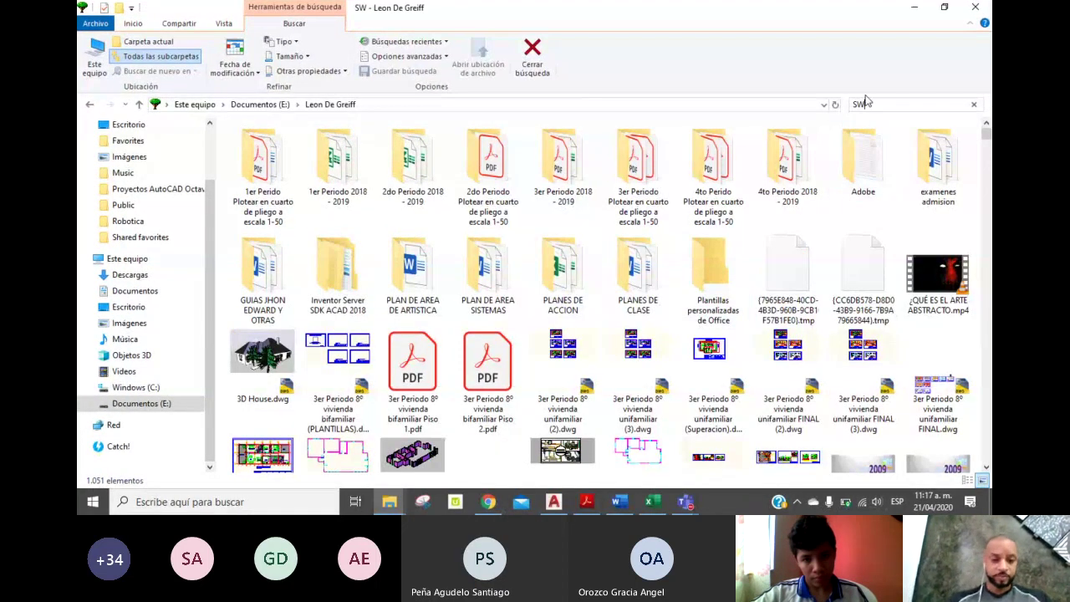
pyautogui.press('BackSpace')
pyautogui.press('BackSpace')
pyautogui.write('sW')
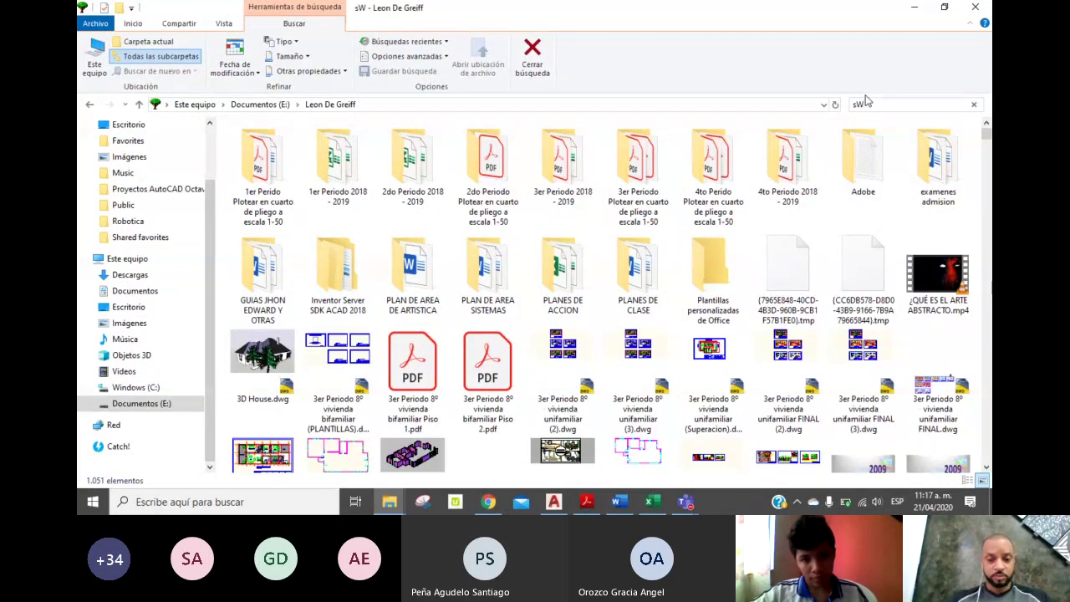
pyautogui.press('Return')
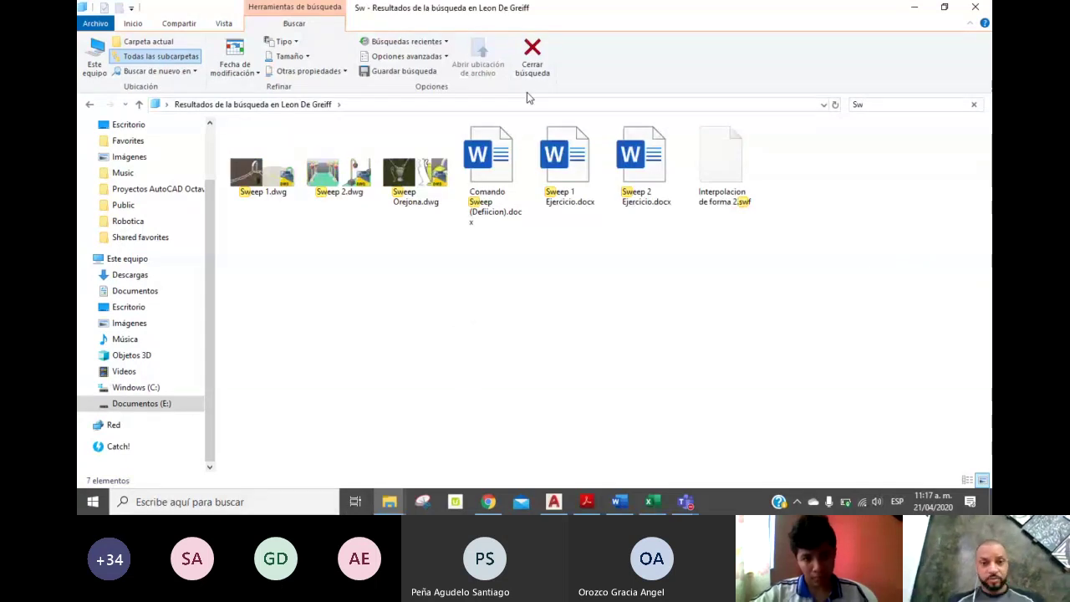
# Step: Open Comando Sweep (Deficion).docx in Word and scroll to the SWEEP command explanation
pyautogui.doubleClick(506, 170)
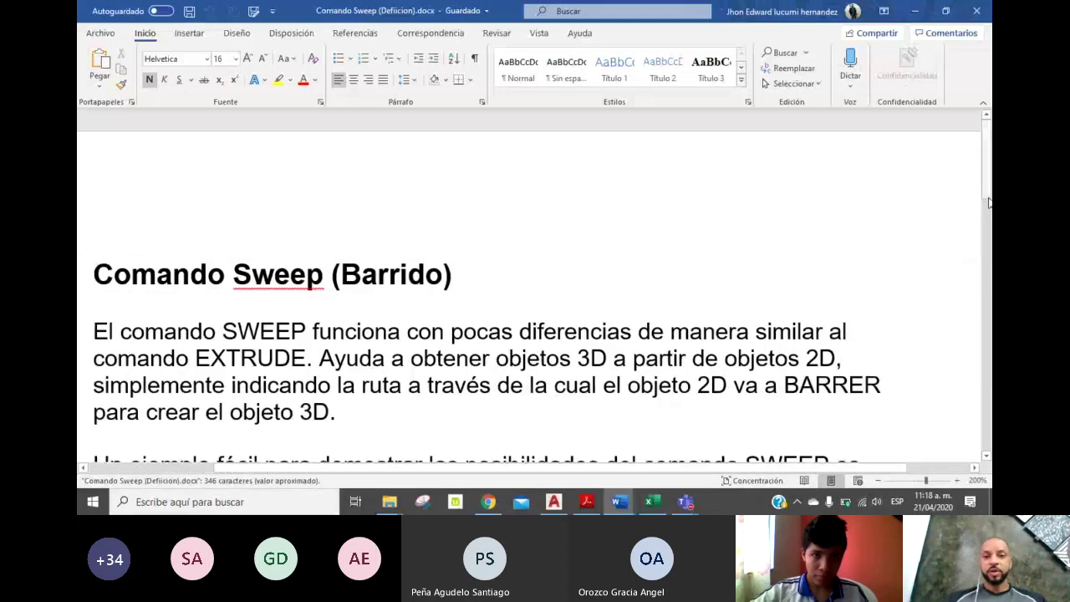
pyautogui.scroll(-3, 989, 203)
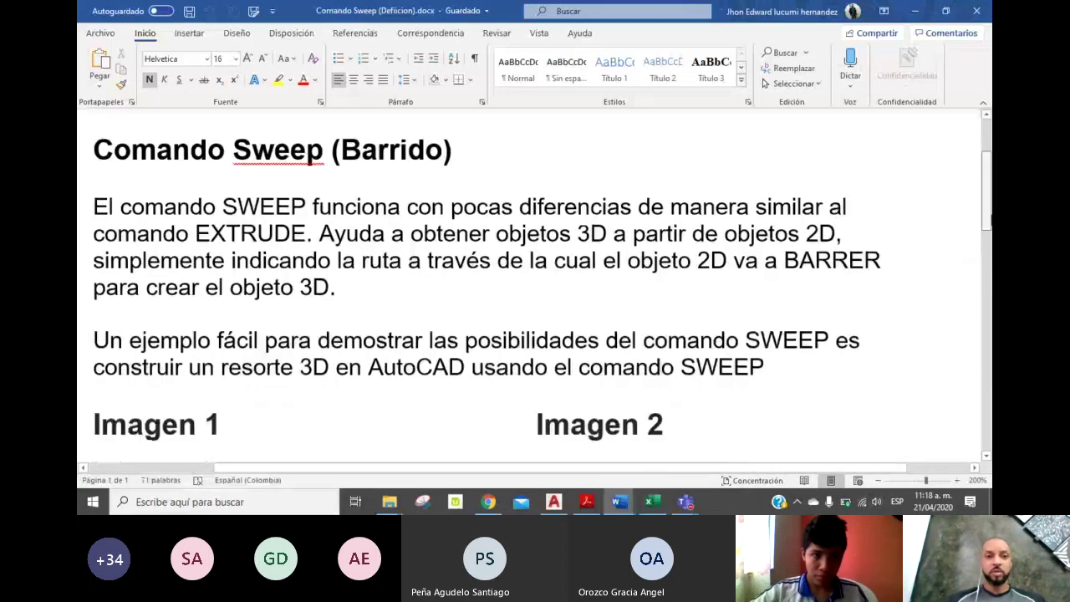
pyautogui.scroll(-1, 962, 224)
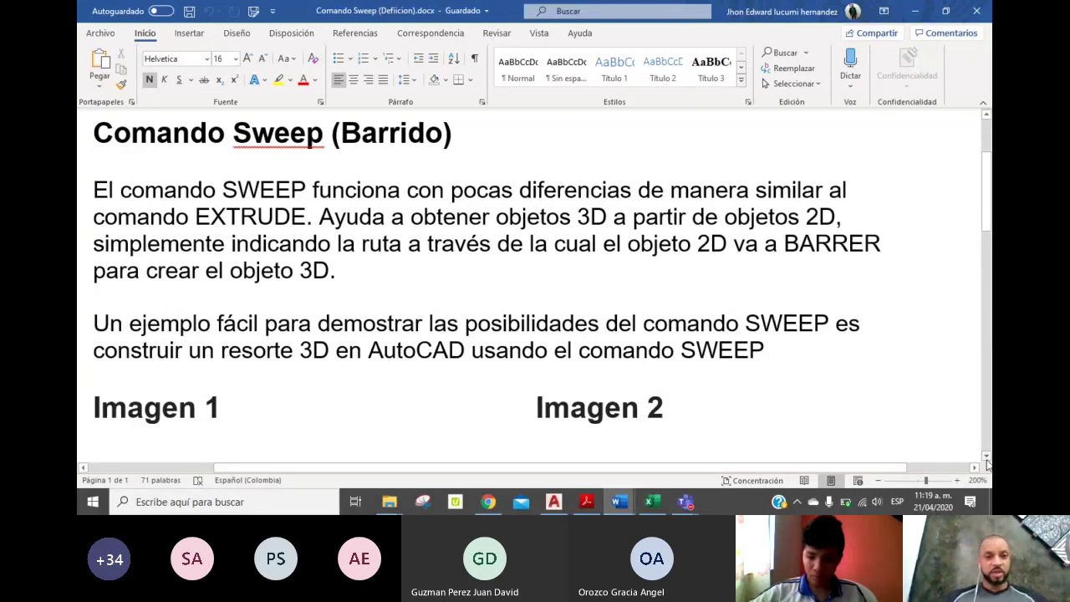
pyautogui.click(986, 459)
pyautogui.click(986, 459)
pyautogui.click(986, 460)
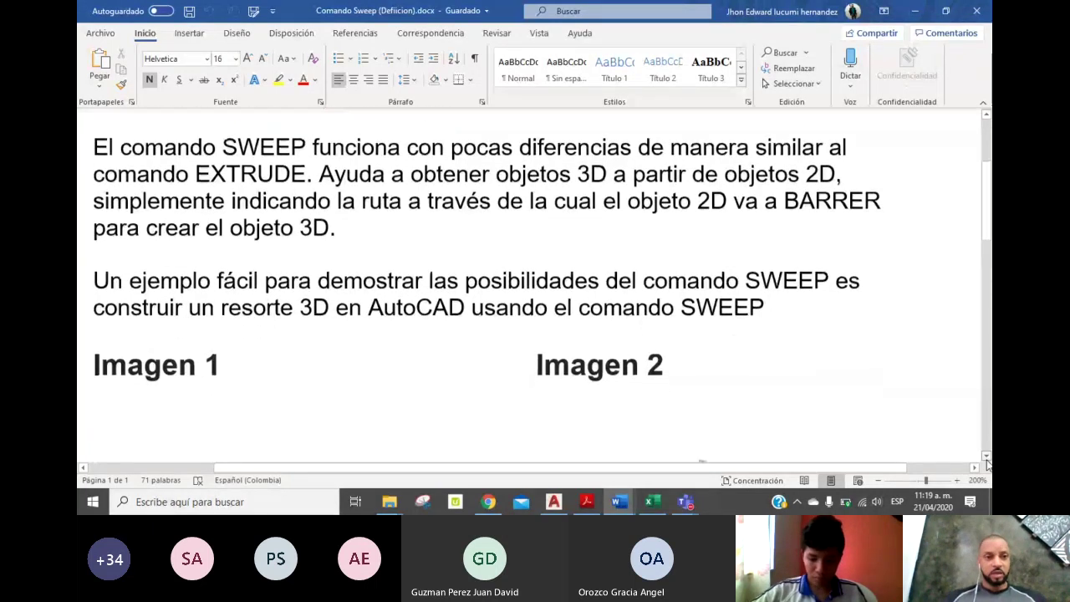
pyautogui.click(986, 460)
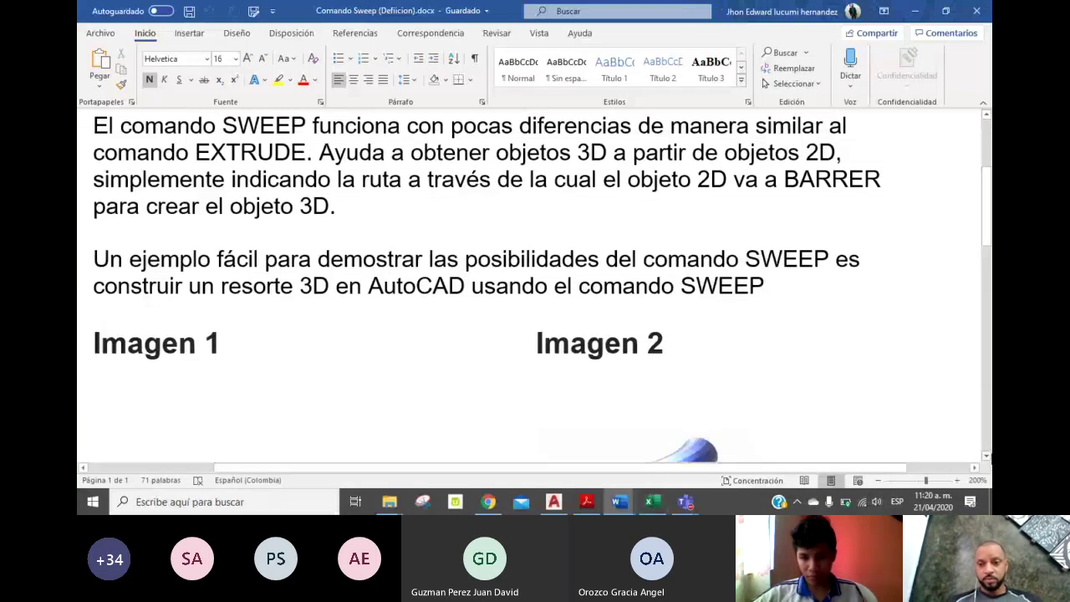
pyautogui.click(986, 458)
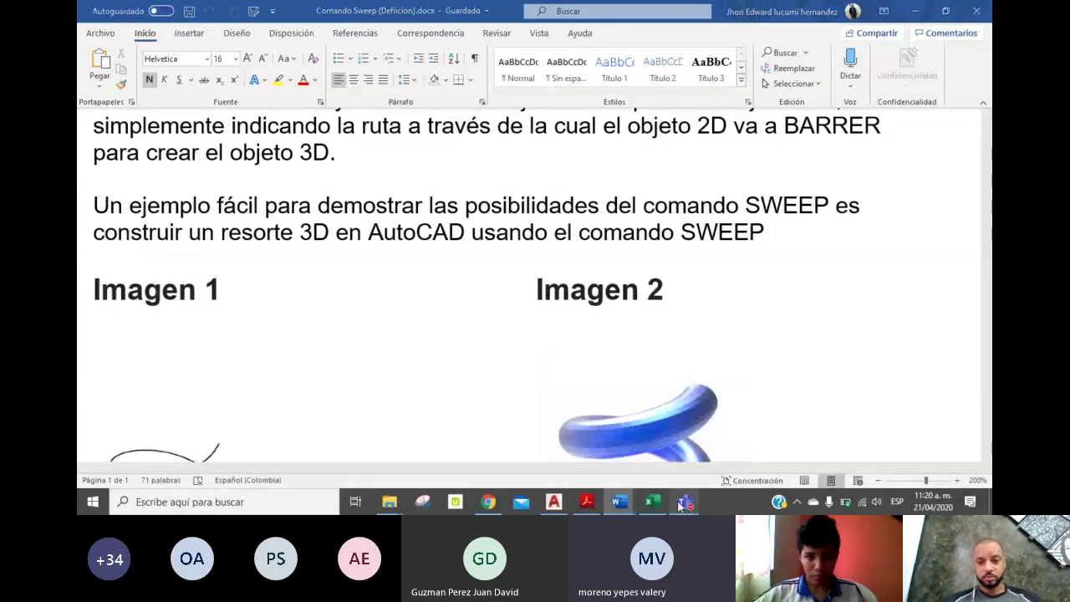
pyautogui.click(758, 445)
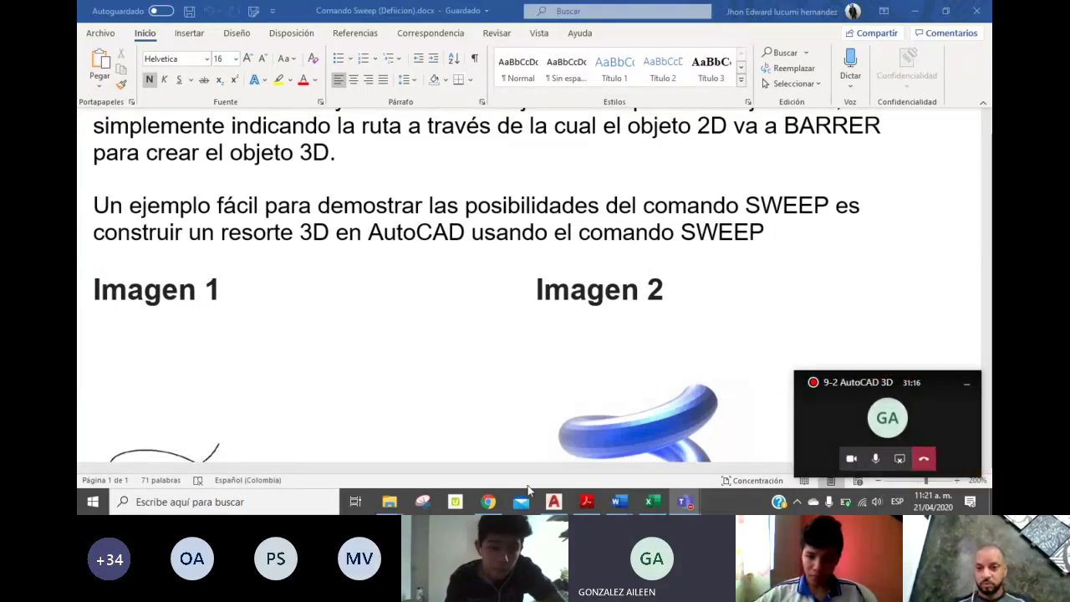
pyautogui.click(986, 458)
pyautogui.click(986, 459)
pyautogui.click(986, 459)
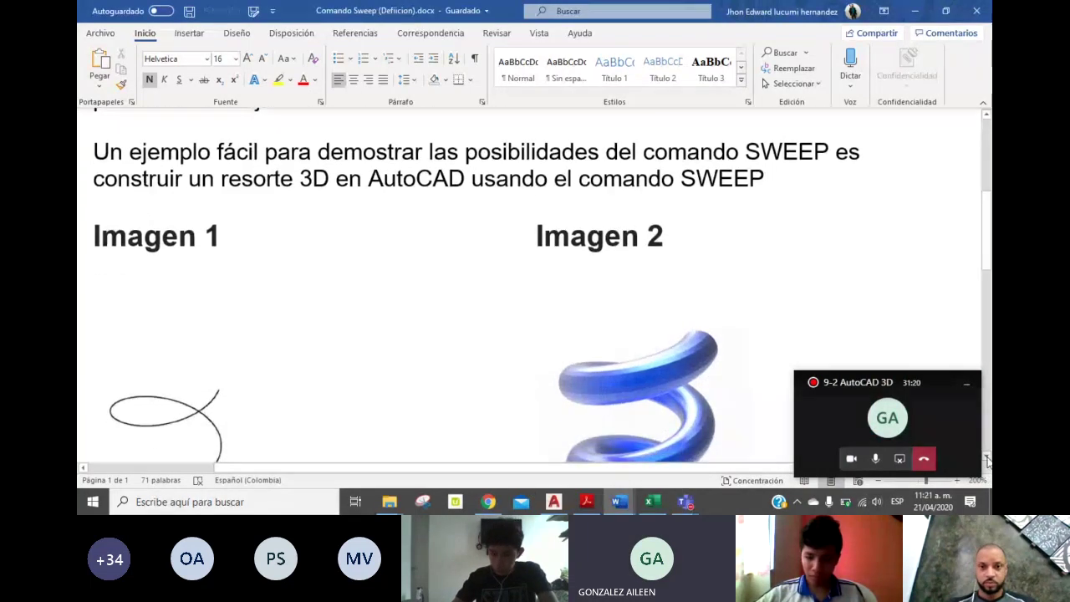
pyautogui.click(986, 458)
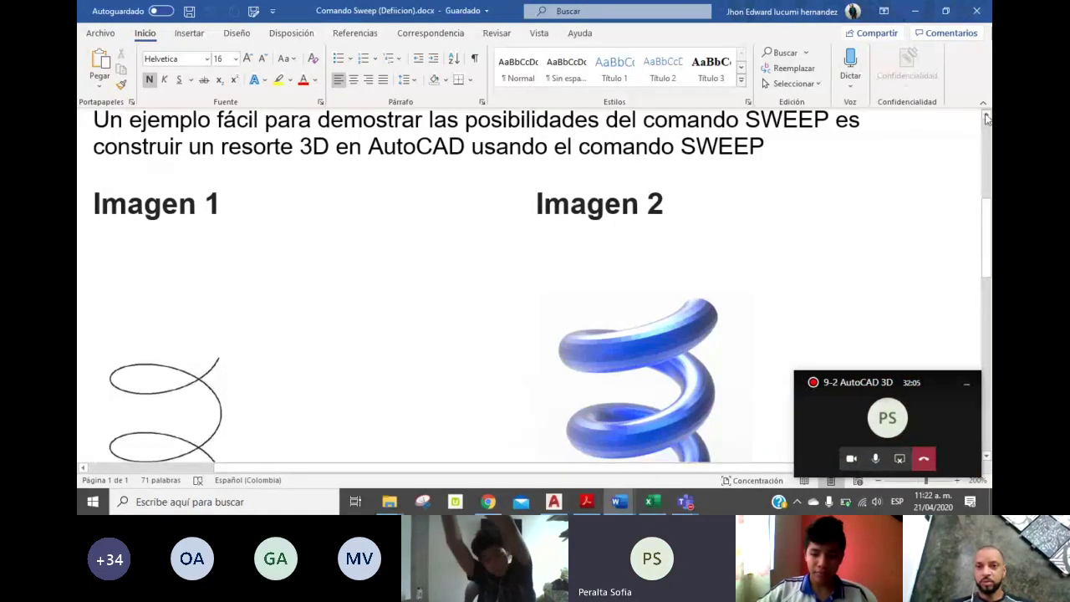
pyautogui.scroll(3, 982, 117)
pyautogui.scroll(3, 985, 118)
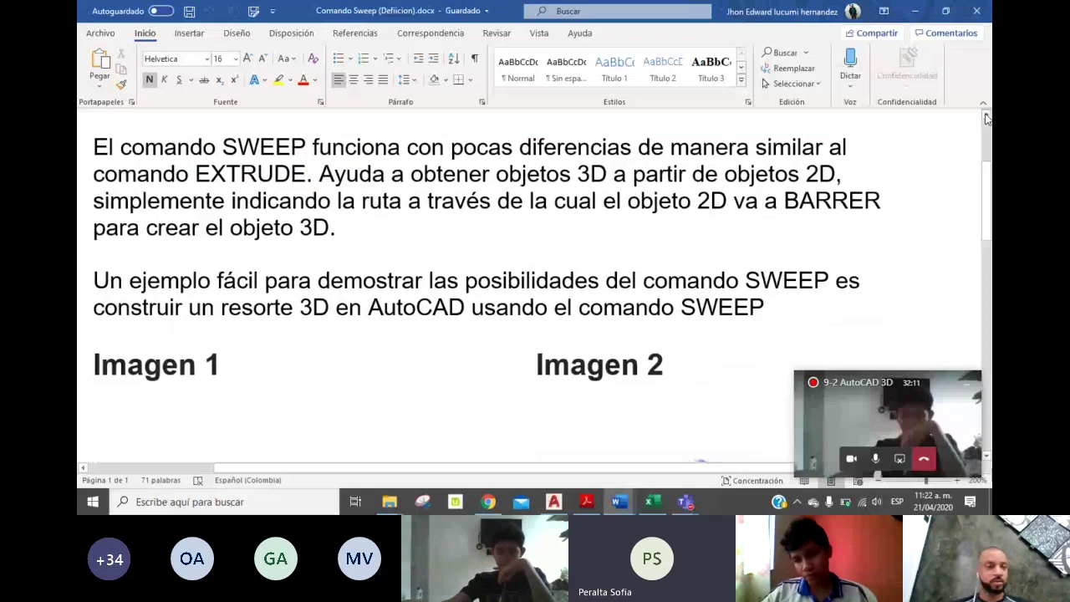
pyautogui.moveTo(986, 214); pyautogui.dragTo(991, 250)
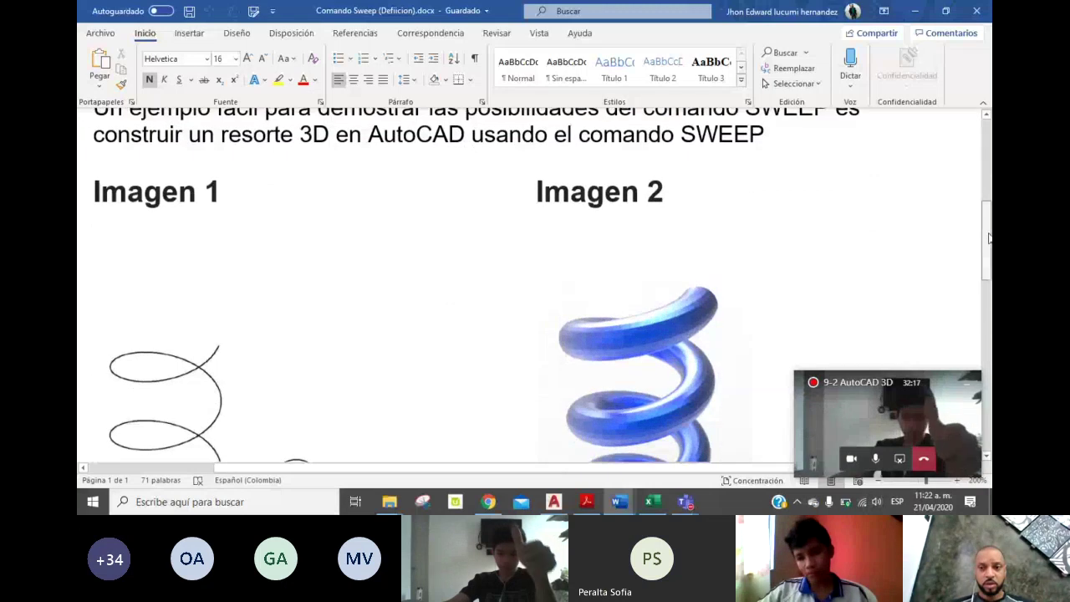
pyautogui.moveTo(991, 251); pyautogui.dragTo(988, 232)
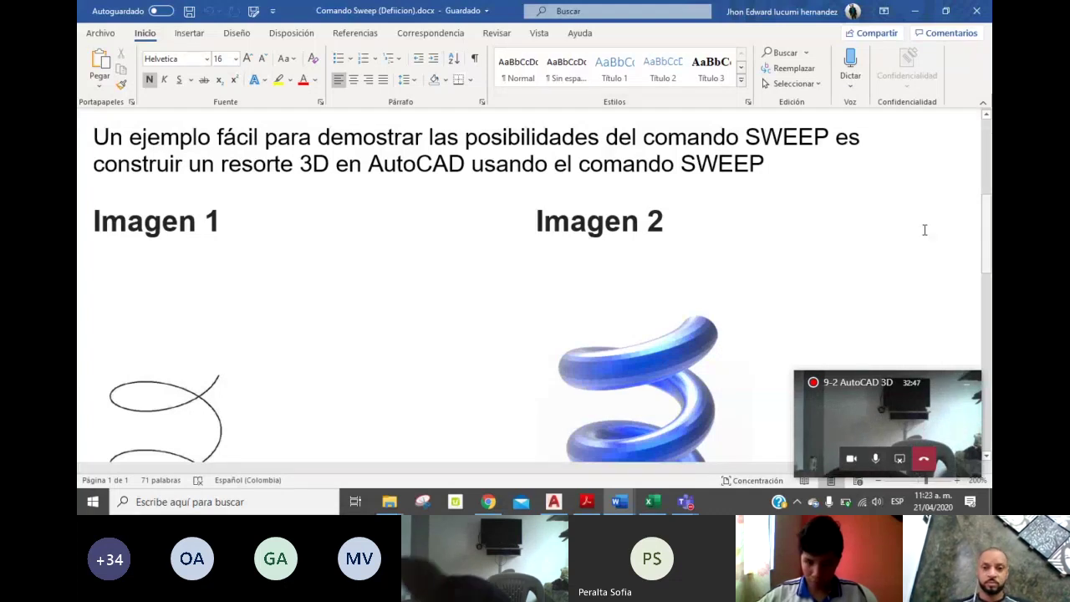
# Step: Shrink the blue spring picture and the helix sketch under Imagen 1
pyautogui.click(478, 327)
pyautogui.scroll(-3, 477, 327)
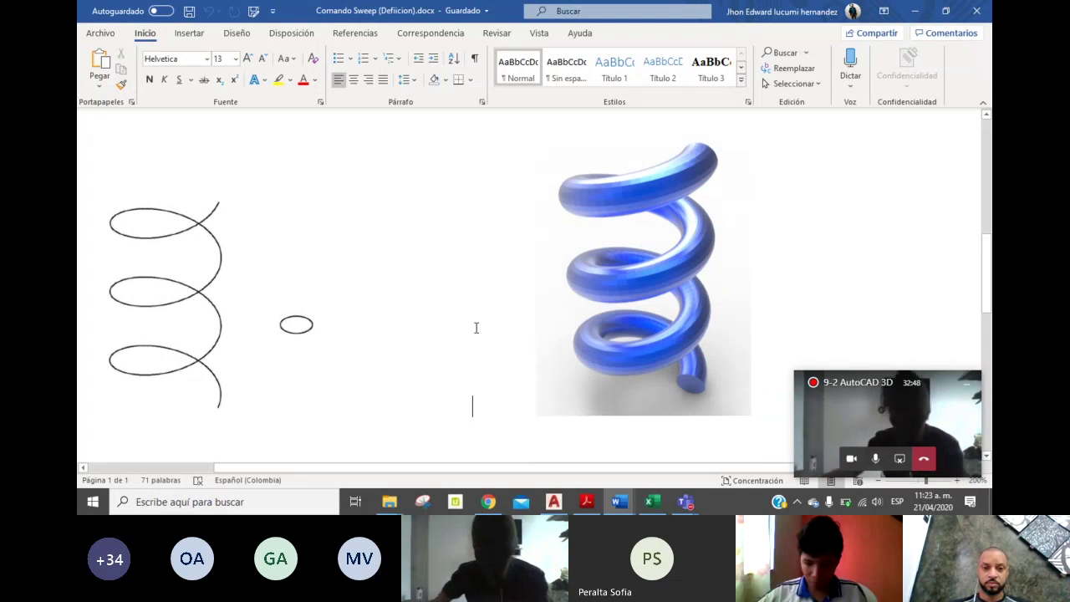
pyautogui.click(694, 406)
pyautogui.moveTo(700, 337); pyautogui.dragTo(666, 284)
pyautogui.click(189, 258)
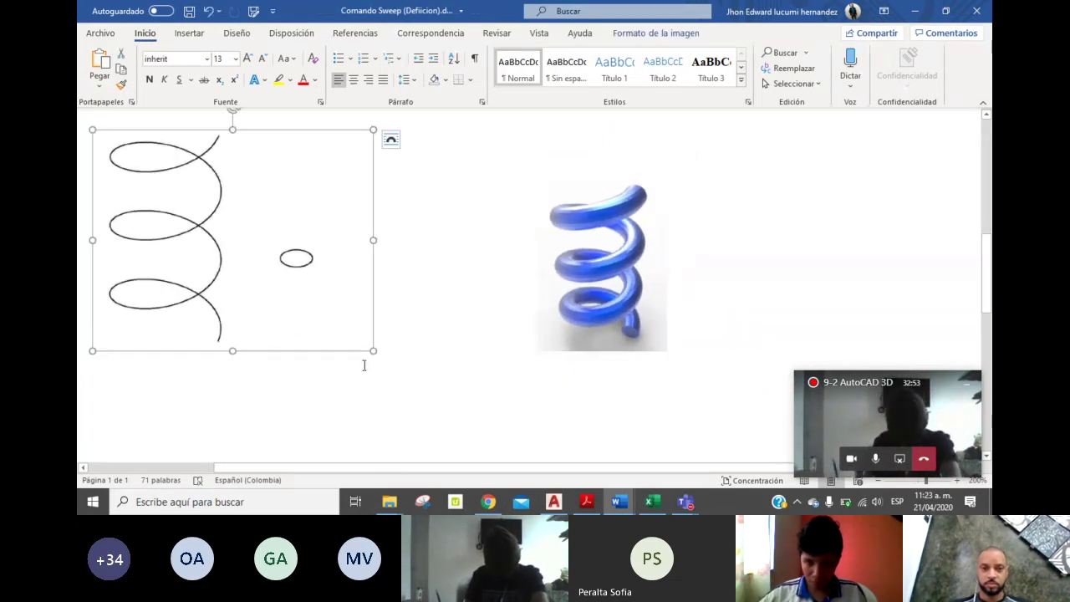
pyautogui.moveTo(370, 346)
pyautogui.mouseDown()
pyautogui.moveTo(279, 279)
pyautogui.moveTo(294, 278)
pyautogui.mouseUp()
# Step: Collapse the ribbon to give the page more room and deselect the sketch
pyautogui.scroll(3, 974, 184)
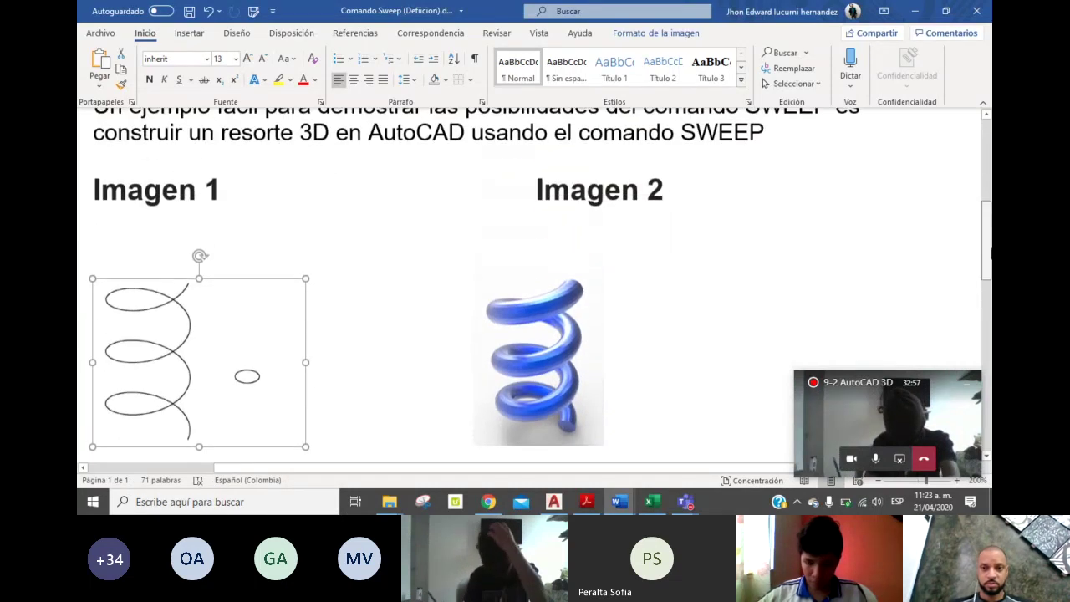
pyautogui.click(981, 105)
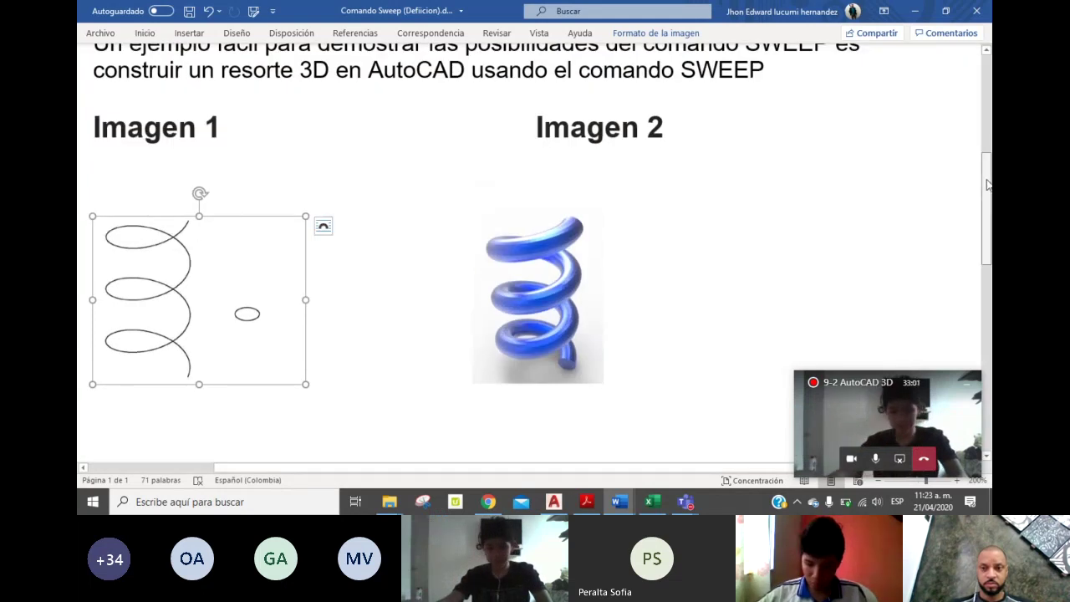
pyautogui.scroll(1, 990, 184)
pyautogui.click(857, 154)
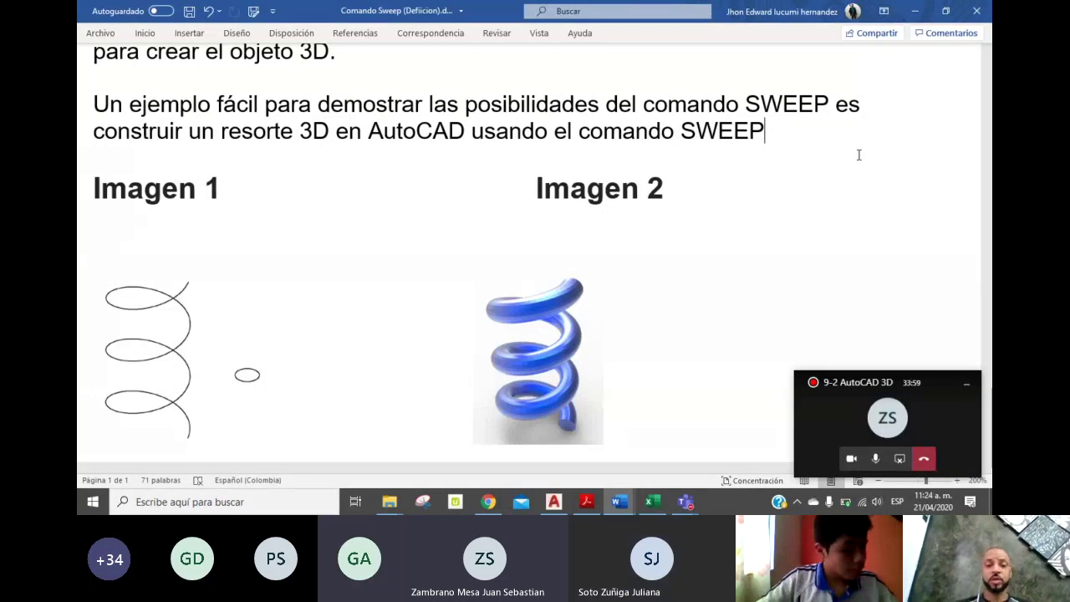
# Step: Show rows 32–44 of sheet 9-2A in Notas 3er Periodo.xlsx and select cell C41
pyautogui.click(650, 502)
pyautogui.moveTo(988, 307); pyautogui.dragTo(986, 357)
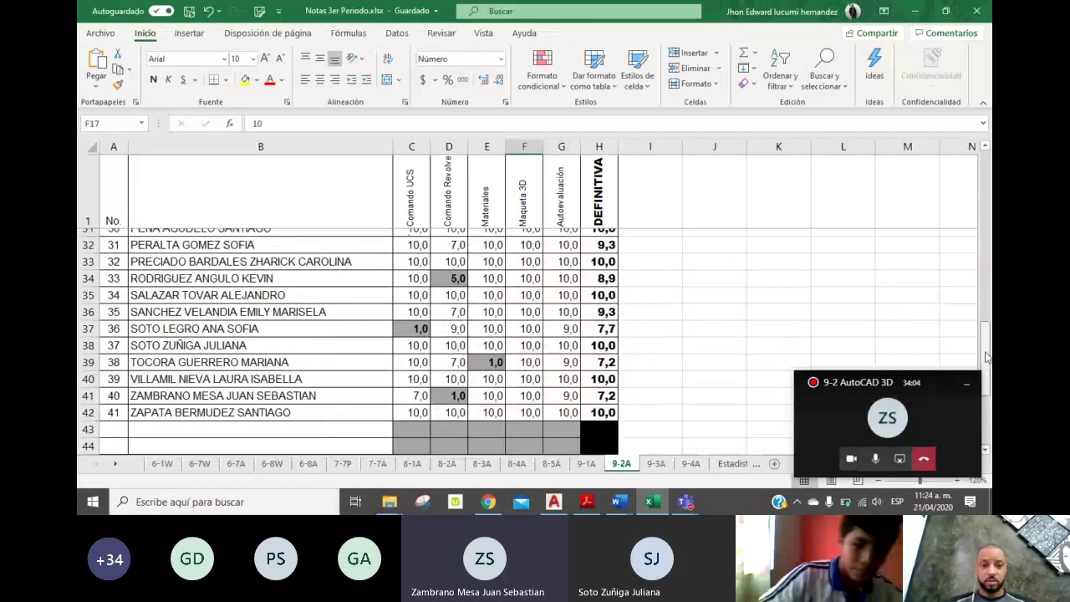
pyautogui.click(416, 387)
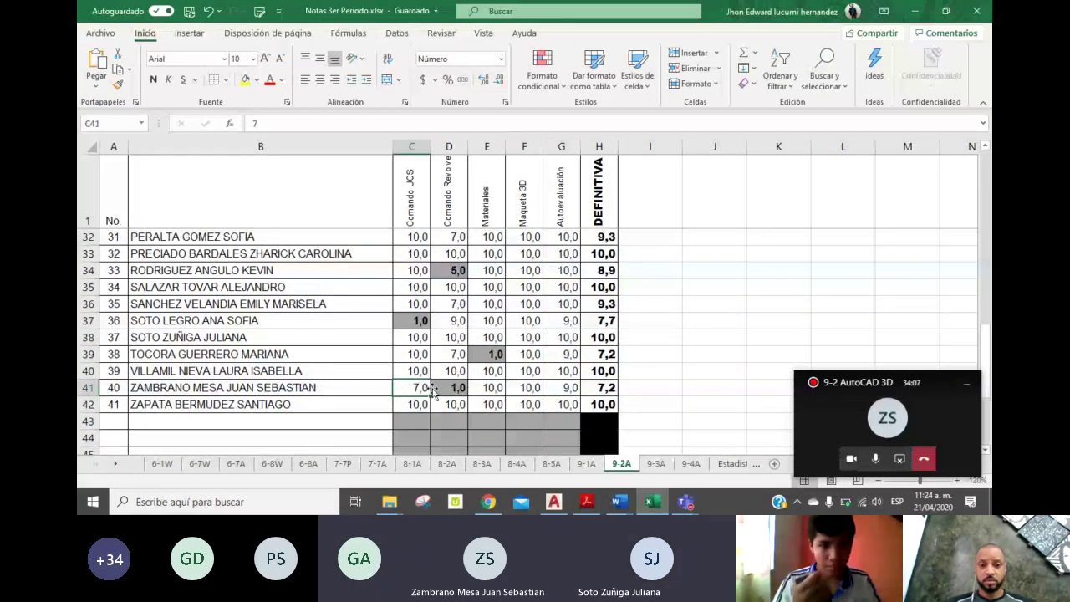
pyautogui.moveTo(619, 502)
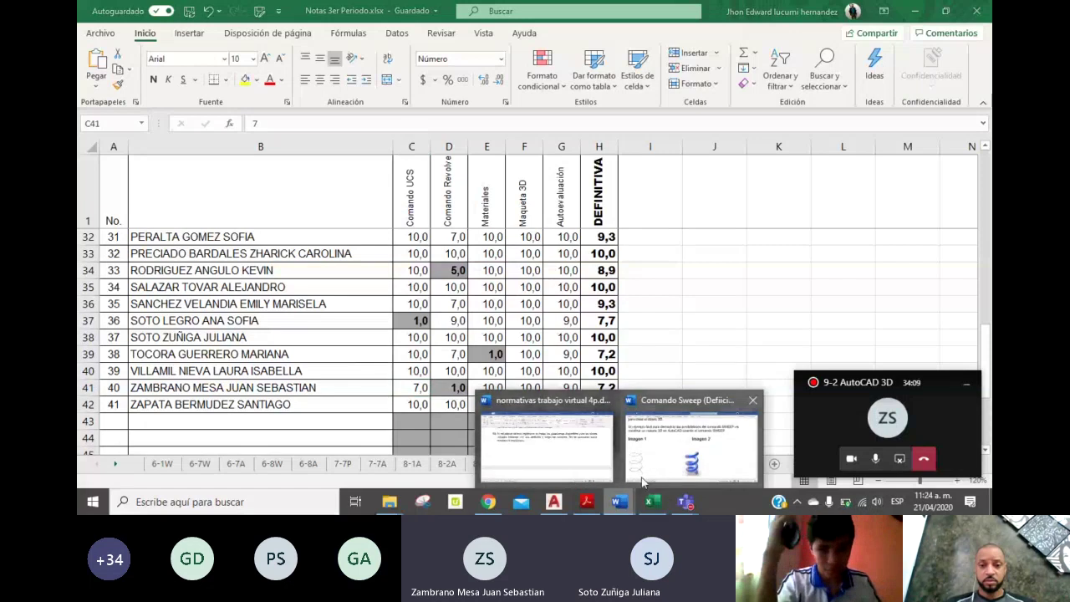
pyautogui.click(656, 473)
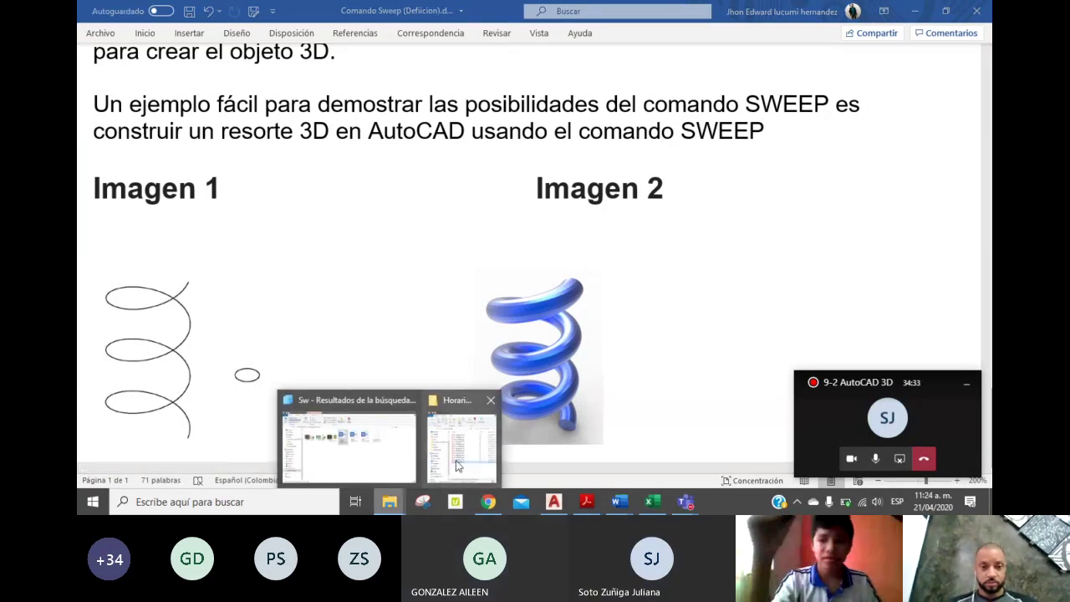
# Step: Return to the 'Sw' search results and select Sweep 1 Ejercicio.docx
pyautogui.click(456, 462)
pyautogui.moveTo(390, 501)
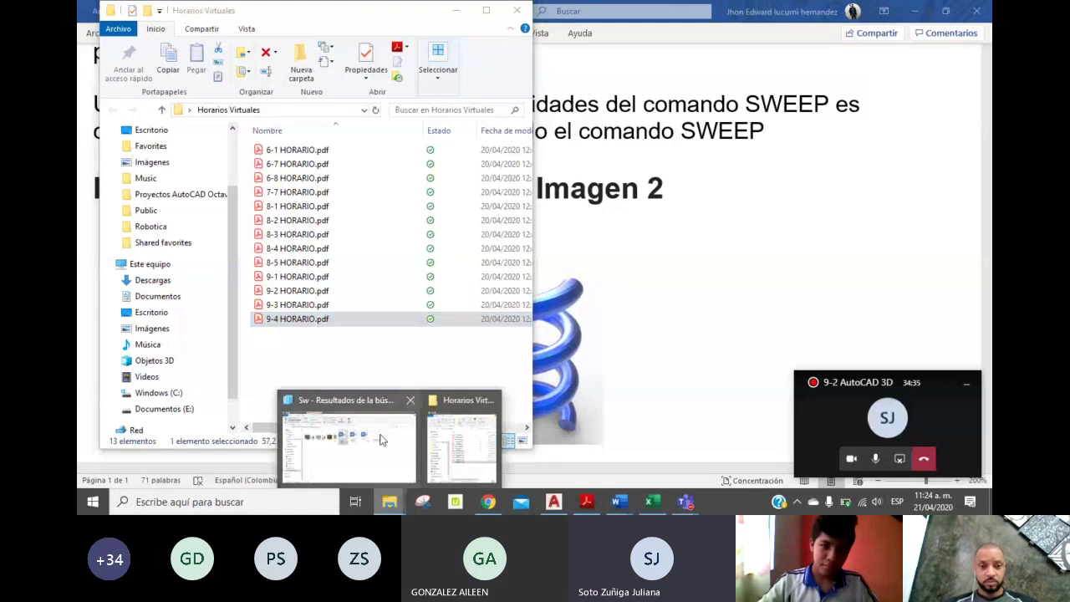
pyautogui.click(376, 439)
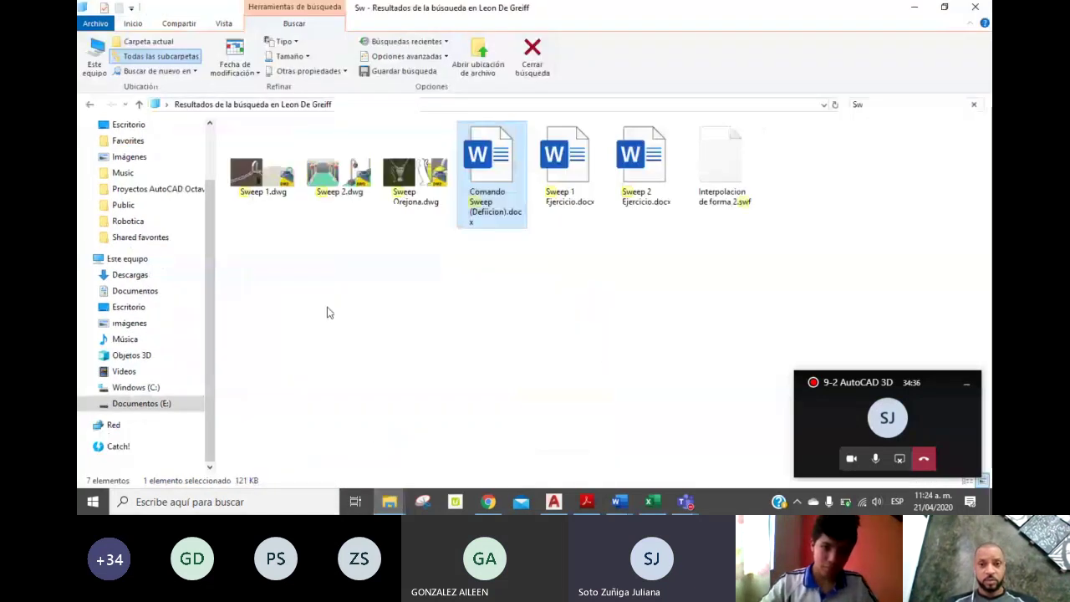
pyautogui.click(412, 366)
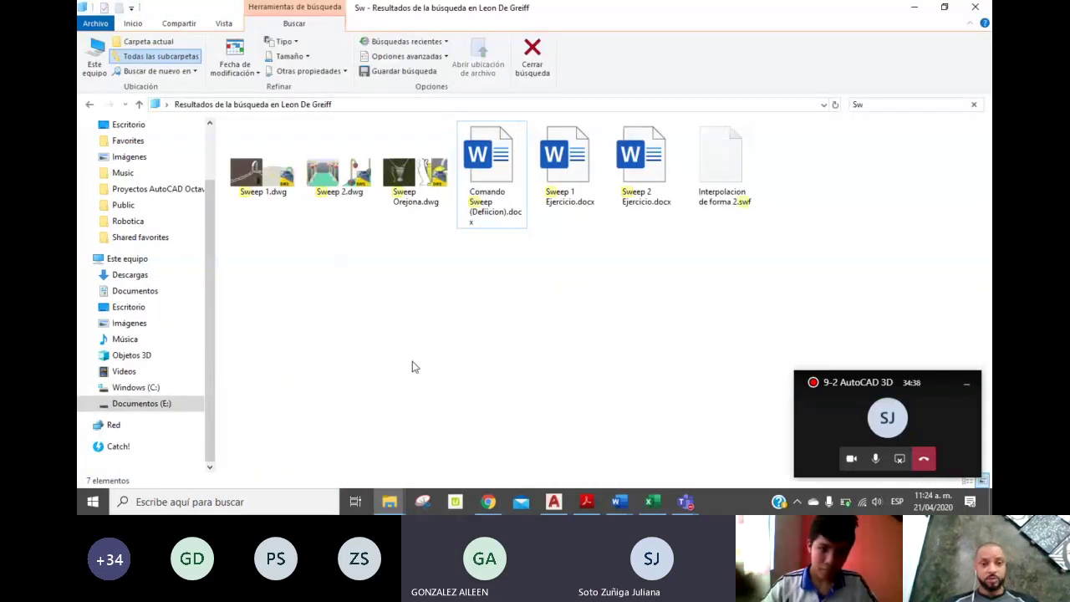
pyautogui.click(570, 192)
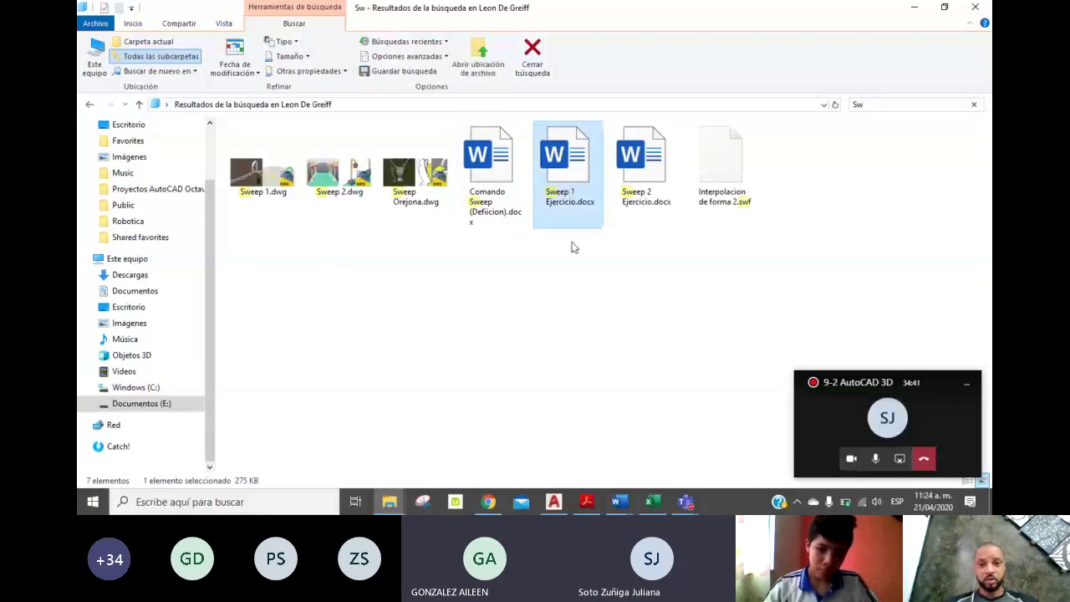
# Step: Open Sweep 1 Ejercicio.docx, browse the padlock-and-chain images, and zoom out to 190%
pyautogui.doubleClick(563, 173)
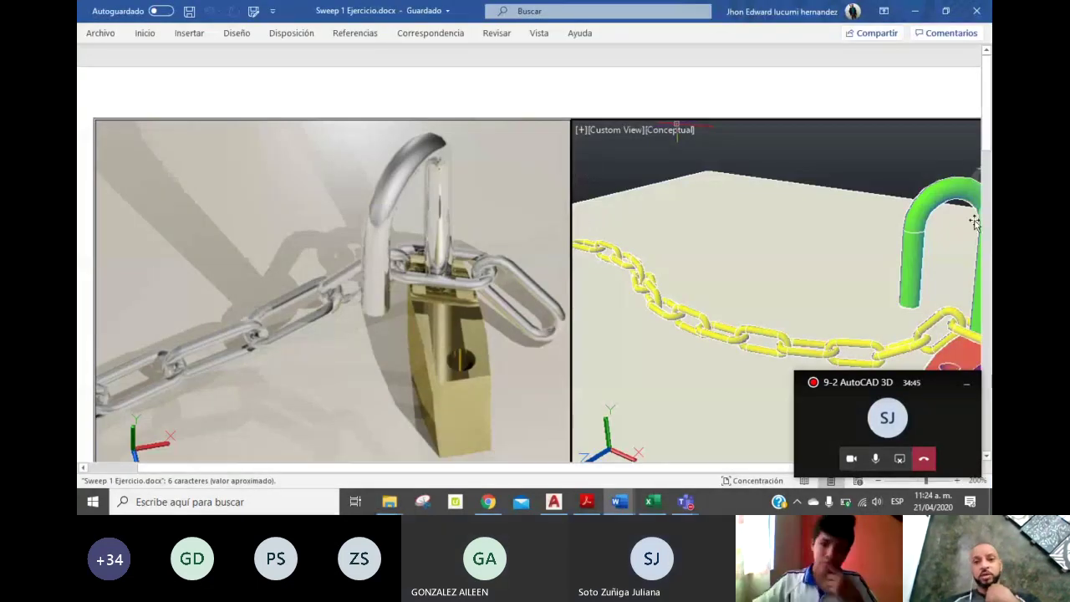
pyautogui.scroll(-3, 991, 174)
pyautogui.scroll(3, 991, 174)
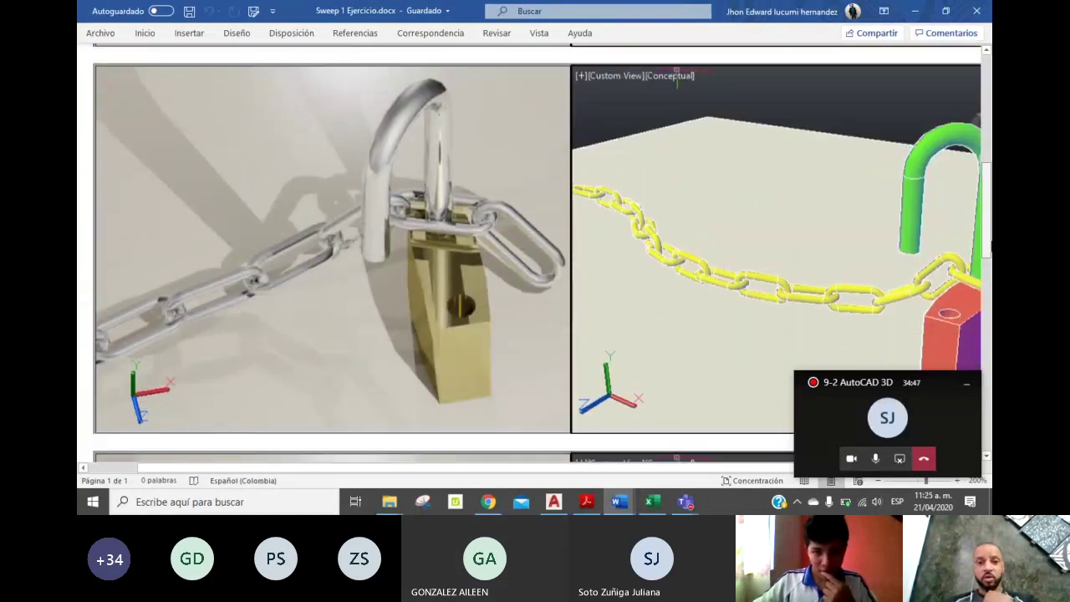
pyautogui.scroll(-4, 991, 176)
pyautogui.scroll(-3, 991, 176)
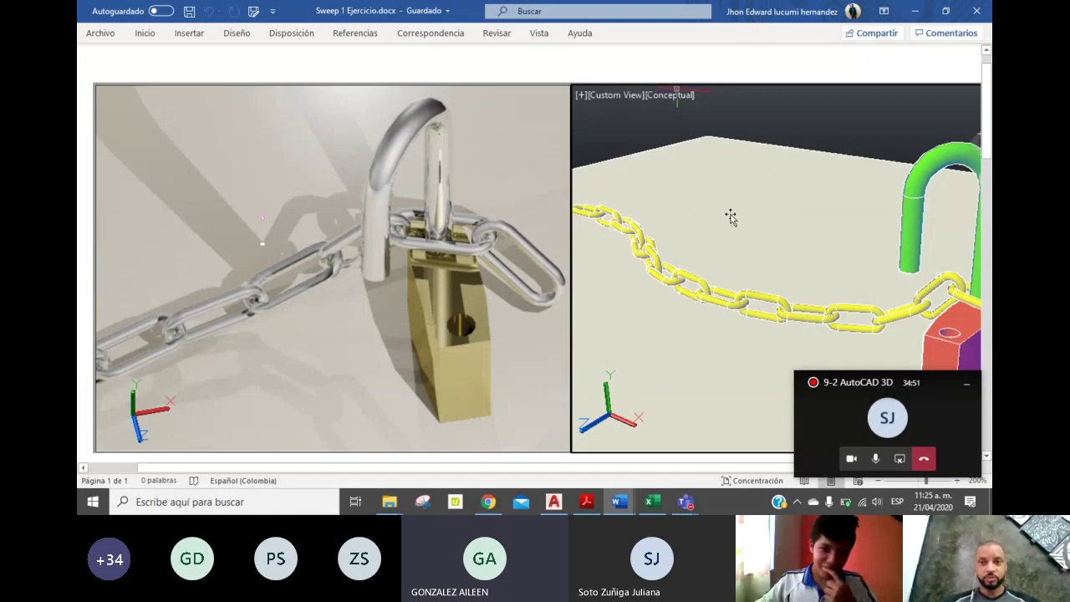
pyautogui.click(878, 482)
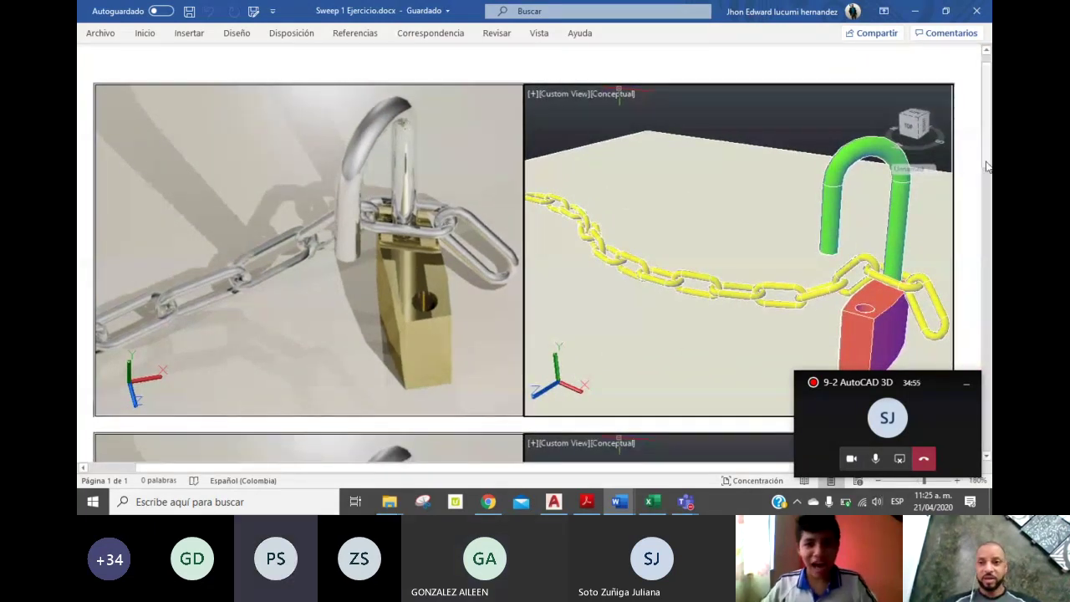
pyautogui.scroll(1, 984, 161)
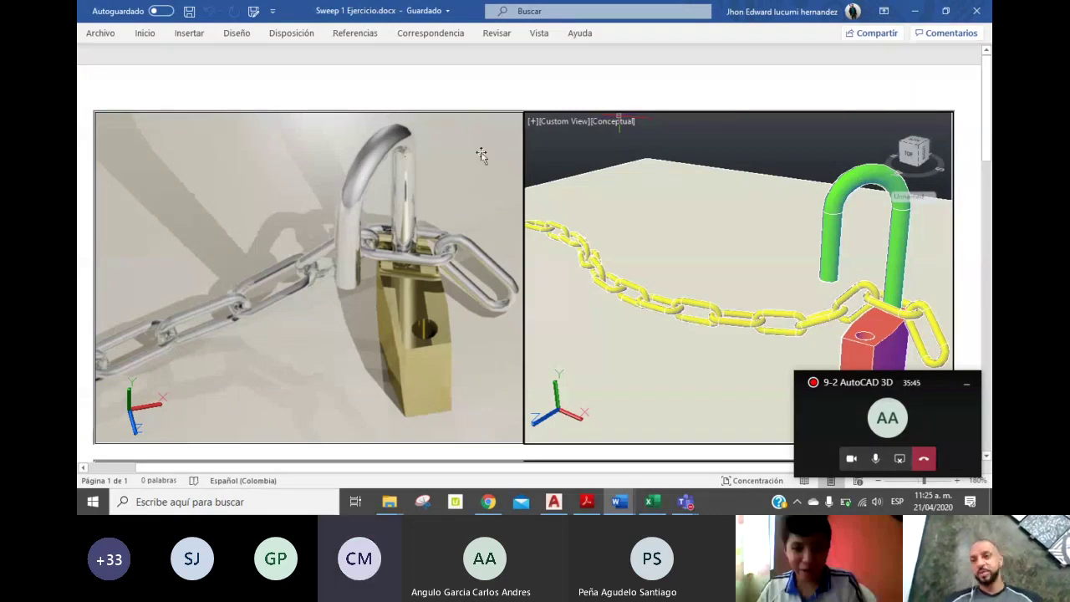
# Step: Minimize Word and File Explorer to reveal the AutoCAD 2018 start page
pyautogui.click(913, 11)
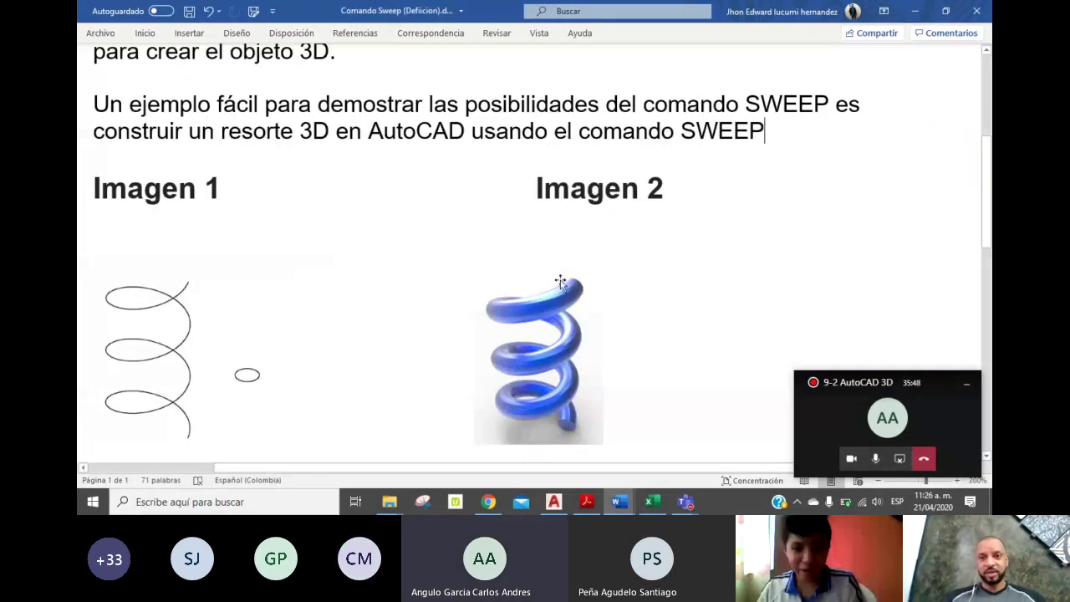
pyautogui.click(911, 11)
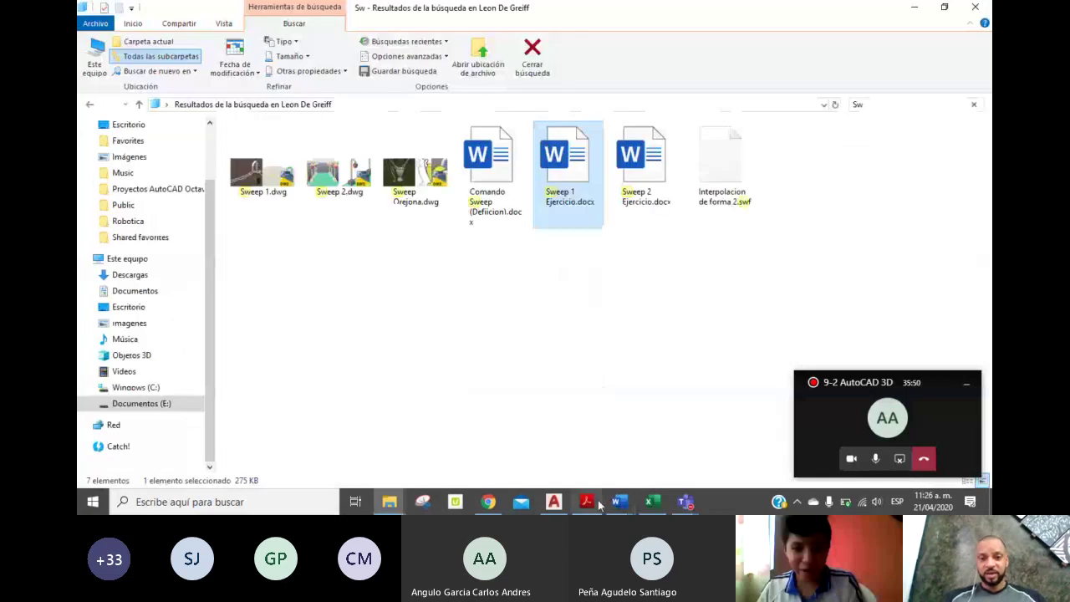
pyautogui.click(913, 10)
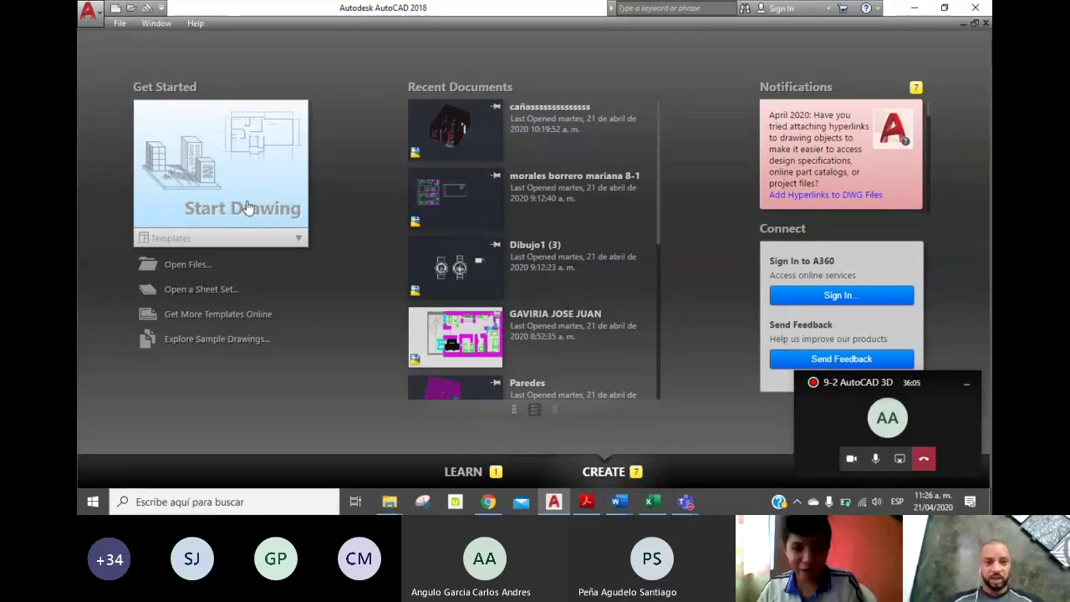
# Step: Create blank Drawing1 from Start Drawing, then bring back the Comando Sweep document
pyautogui.click(252, 184)
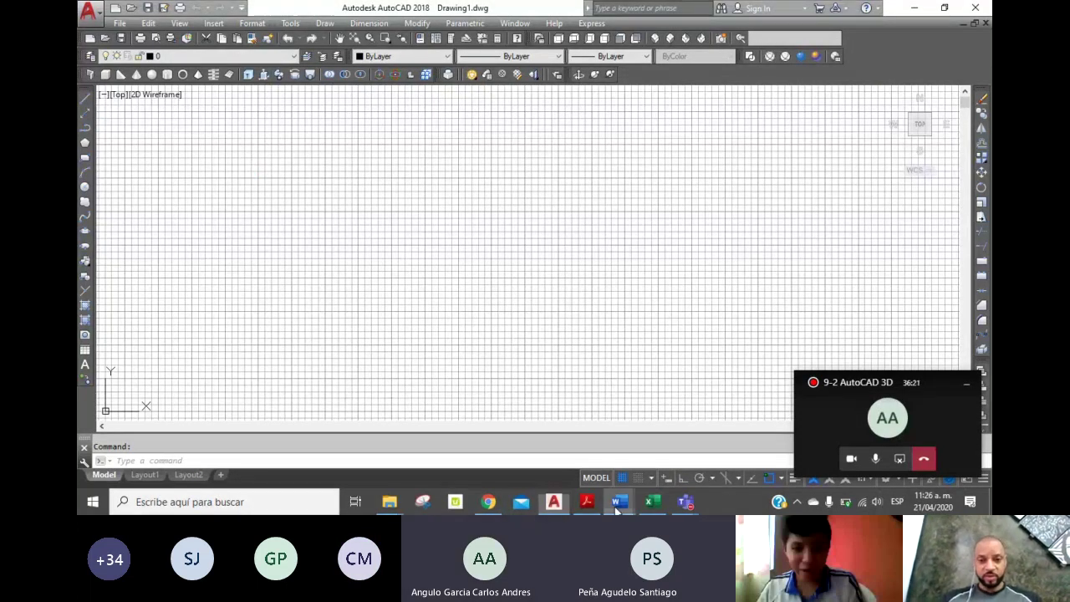
pyautogui.moveTo(618, 502)
pyautogui.click(638, 449)
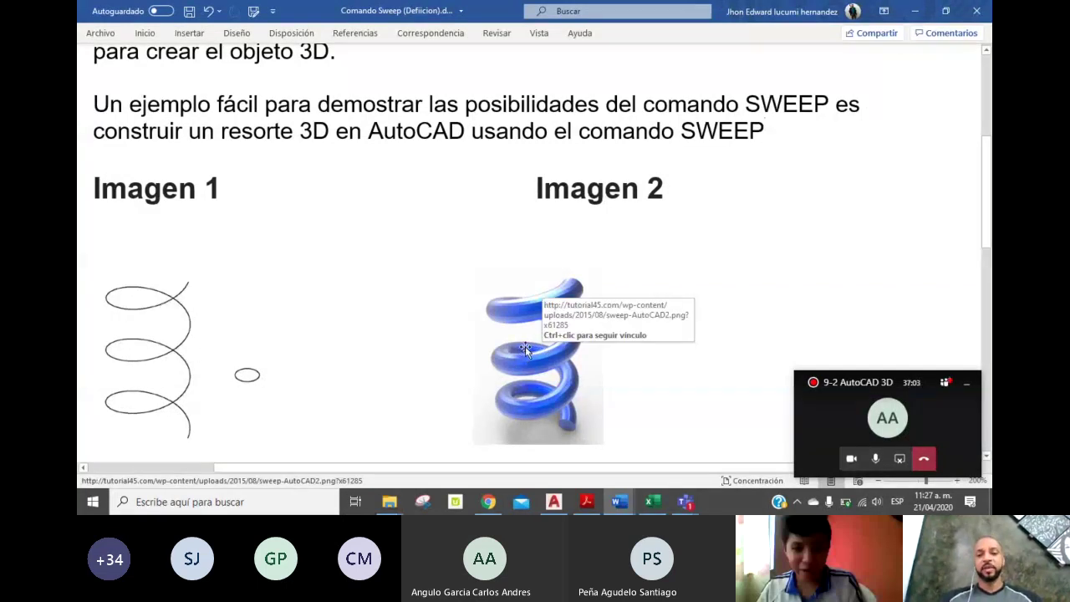
pyautogui.moveTo(686, 502)
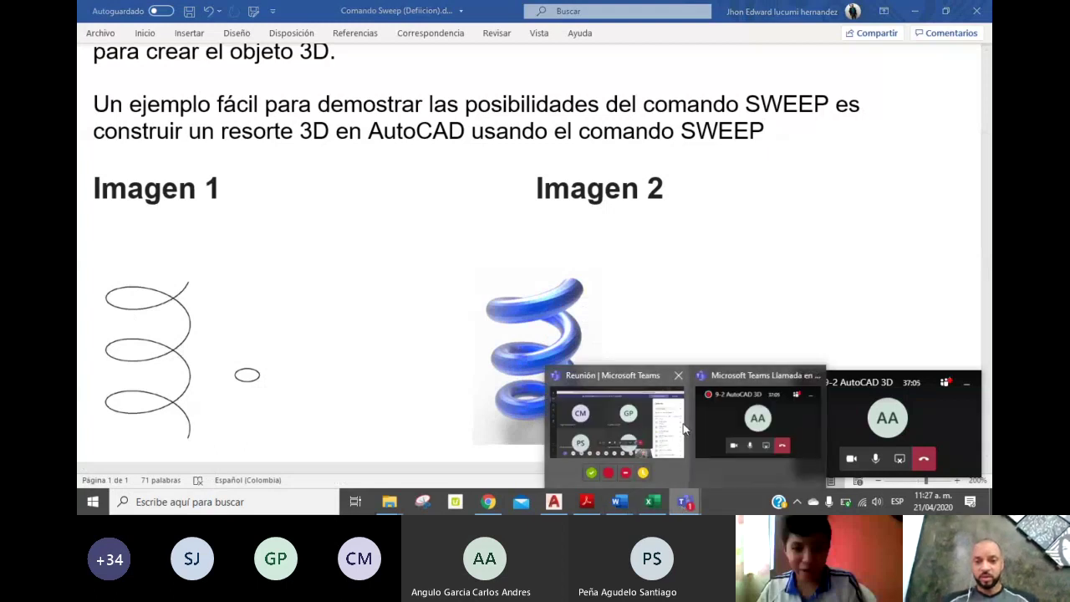
# Step: Bring the Teams meeting window to the front from the taskbar
pyautogui.click(684, 429)
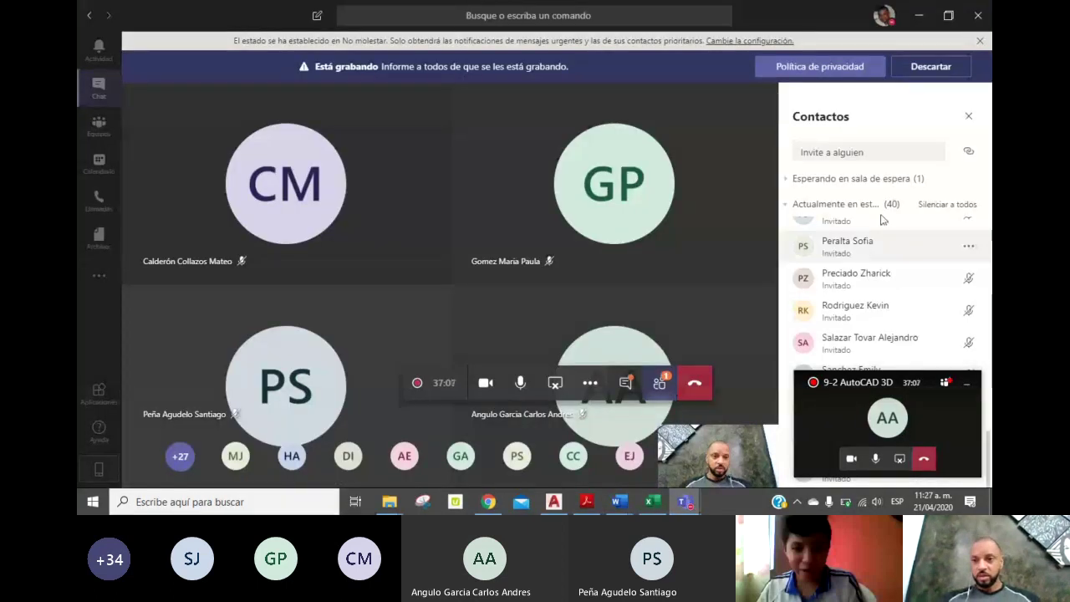
# Step: Admit the participant waiting in the Teams lobby, then switch back to AutoCAD's Drawing1
pyautogui.click(888, 178)
pyautogui.click(967, 207)
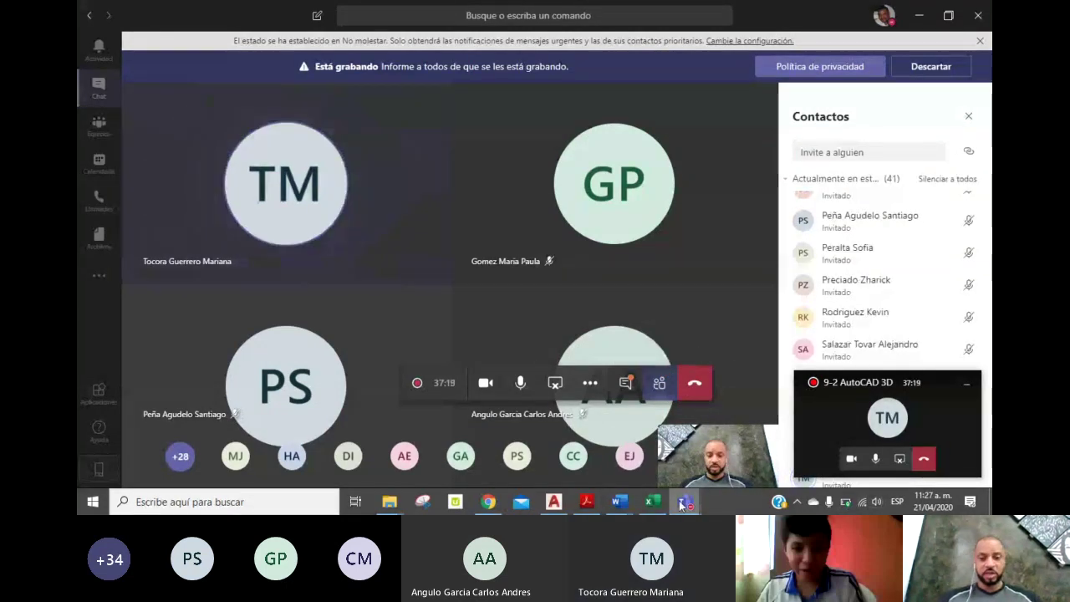
pyautogui.moveTo(683, 501)
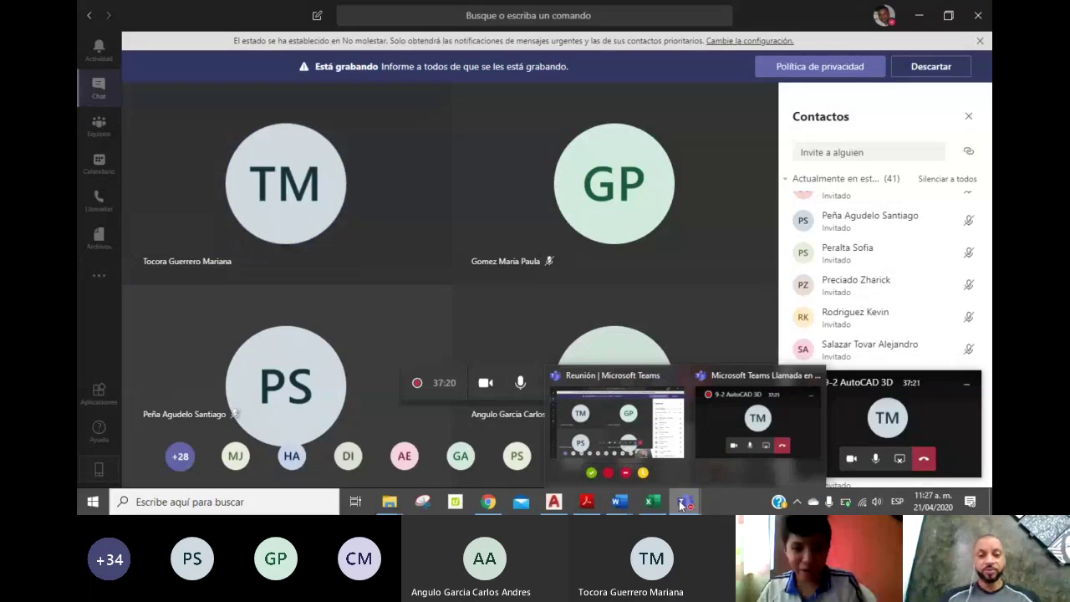
pyautogui.click(555, 503)
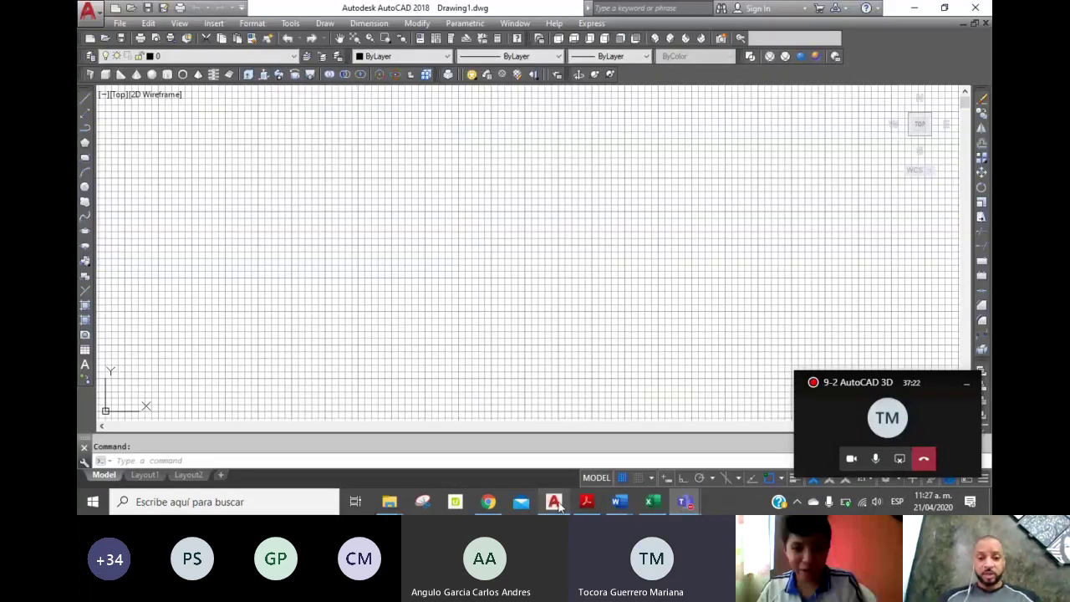
pyautogui.moveTo(619, 501)
pyautogui.click(677, 443)
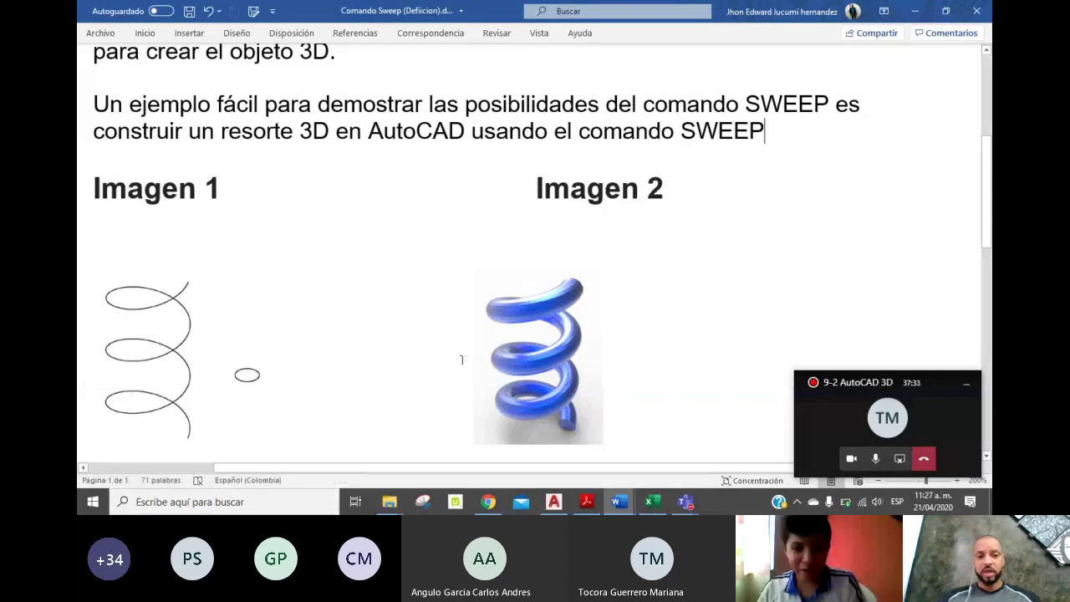
pyautogui.click(548, 501)
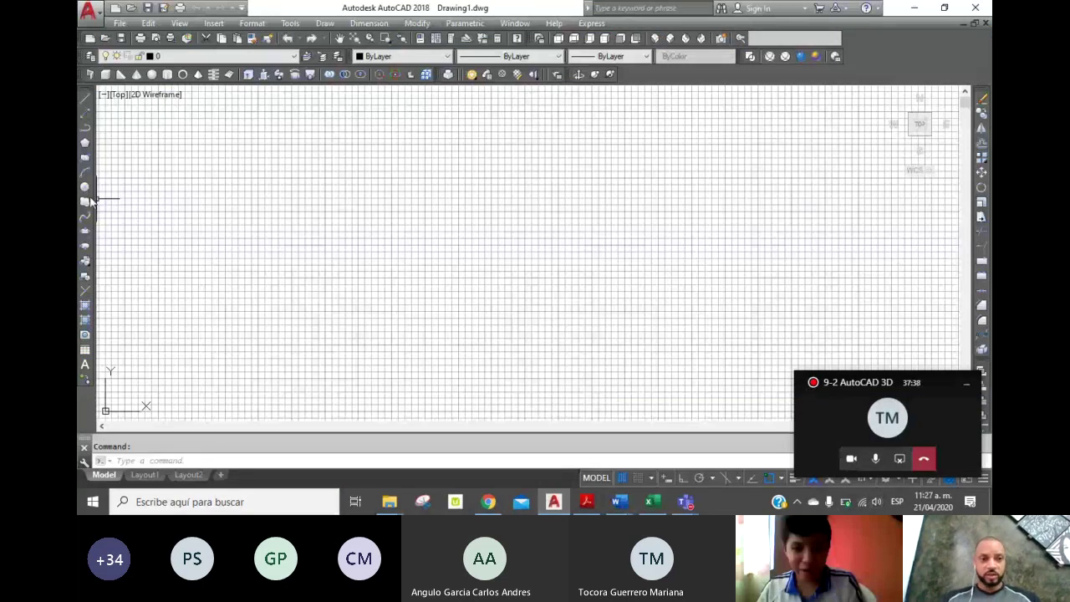
# Step: Draw a circle and view it from southwest isometric in Conceptual shading
pyautogui.click(84, 186)
pyautogui.click(349, 243)
pyautogui.click(319, 182)
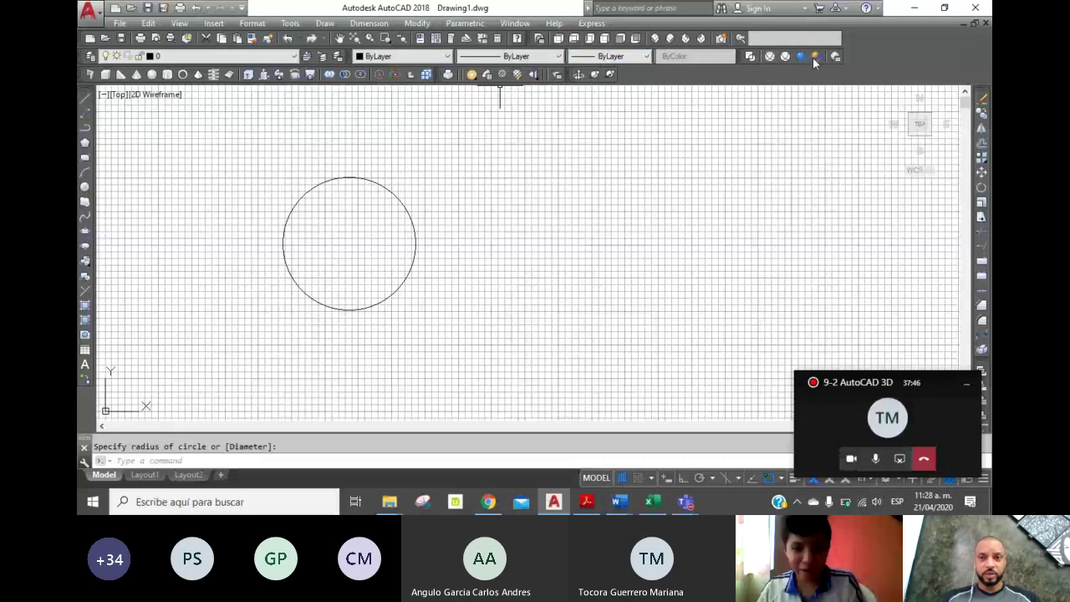
pyautogui.click(655, 38)
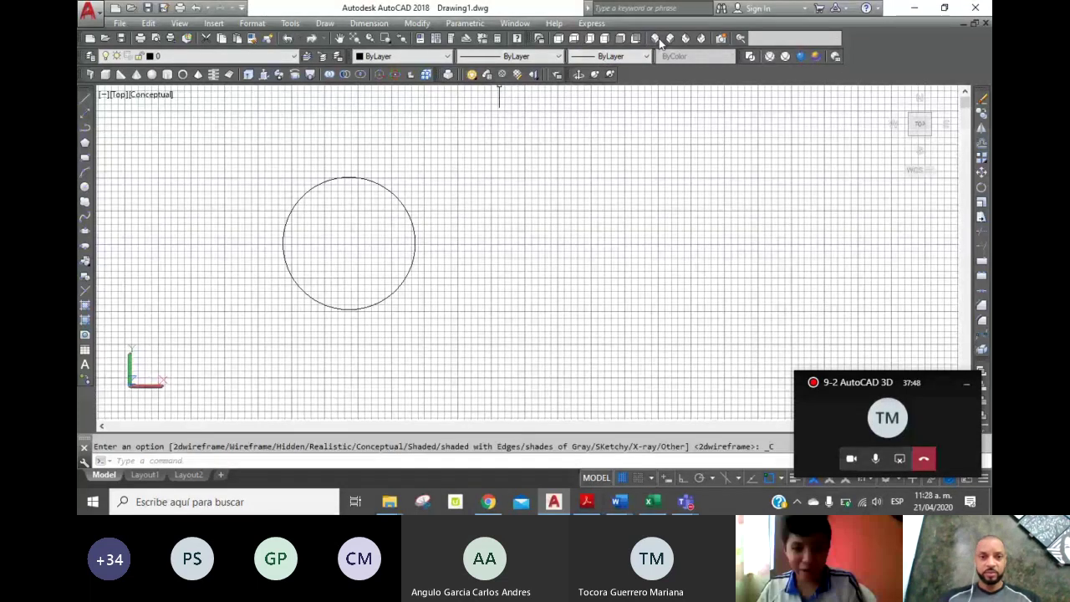
pyautogui.click(573, 38)
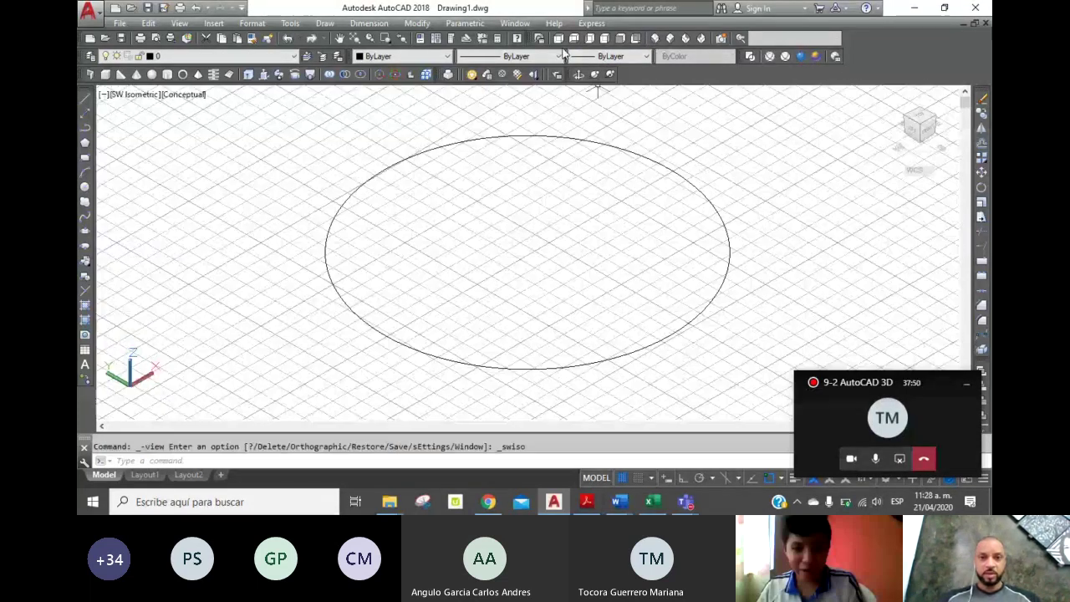
pyautogui.moveTo(580, 167); pyautogui.dragTo(585, 300)
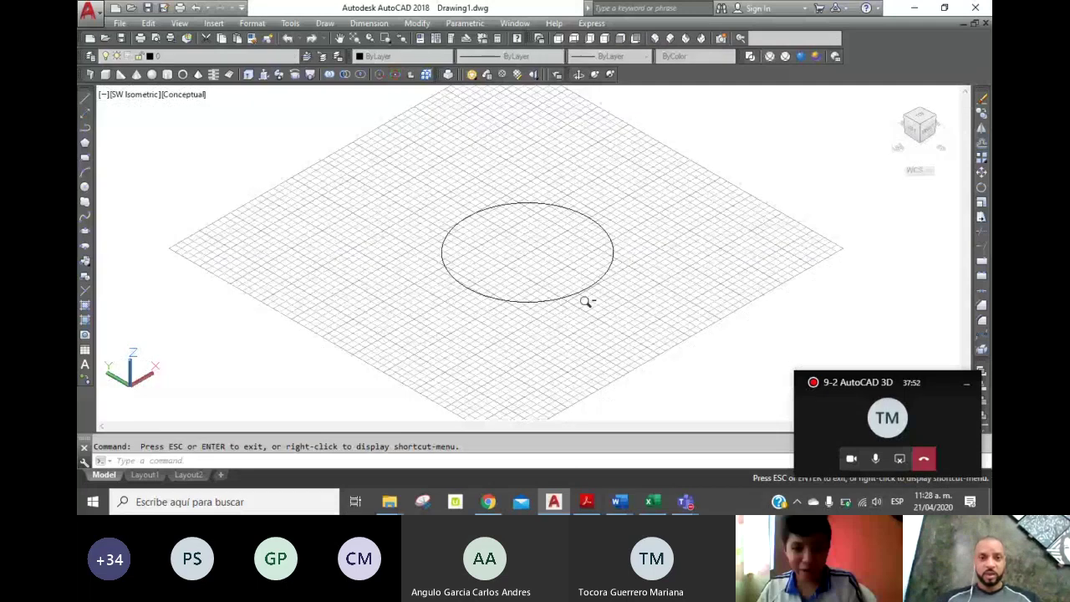
pyautogui.rightClick(480, 210)
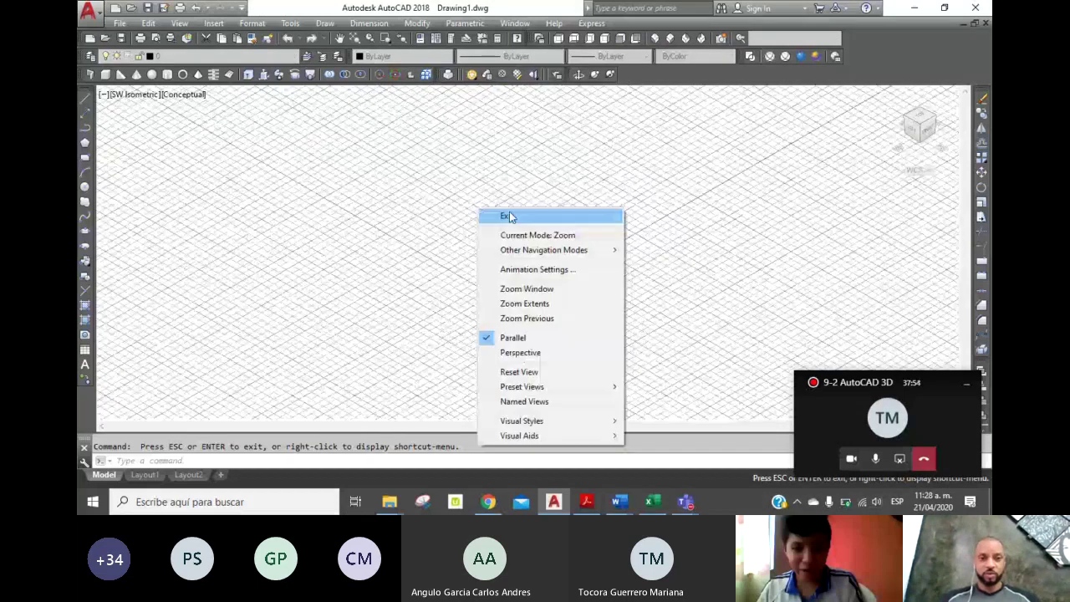
pyautogui.click(509, 217)
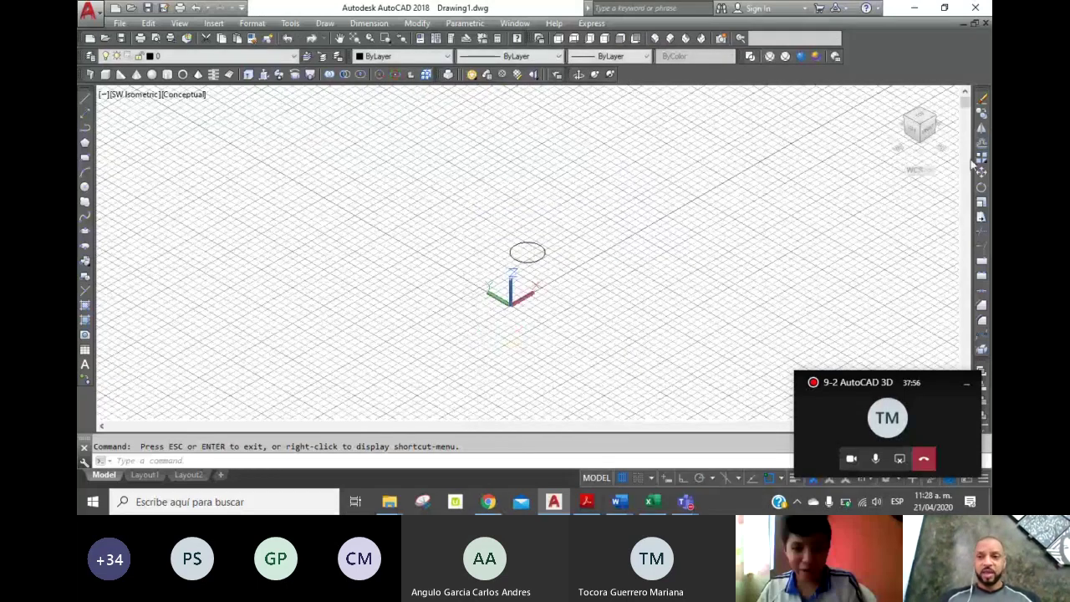
# Step: Copy the circle to a spot down and to the left
pyautogui.click(981, 113)
pyautogui.click(527, 242)
pyautogui.press('Return')
pyautogui.click(680, 235)
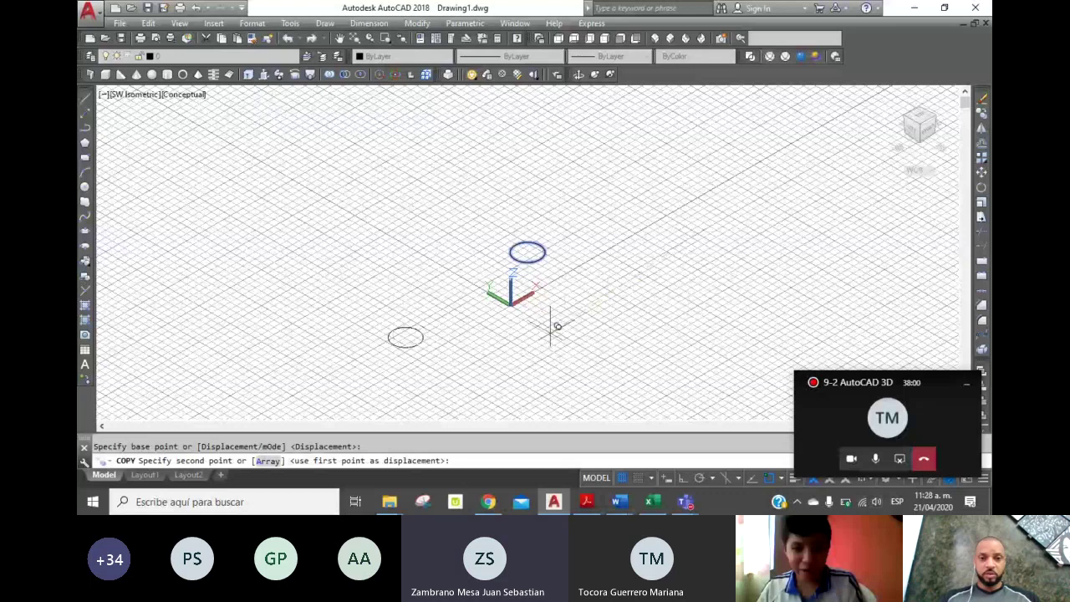
pyautogui.click(523, 333)
pyautogui.press('Escape')
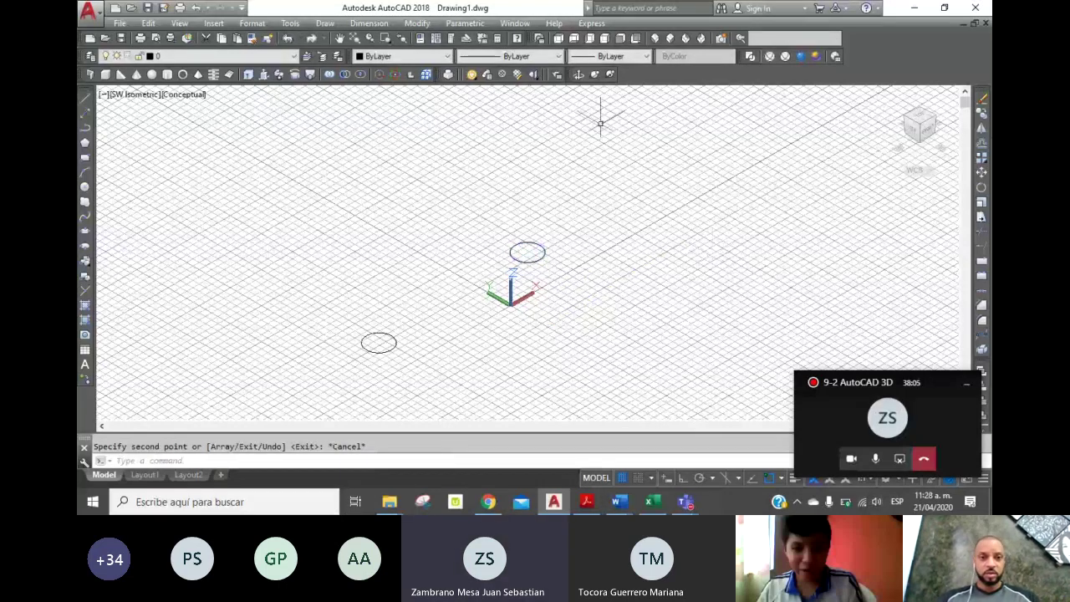
# Step: Zoom in on the circles, turn the grid off, and zoom so both fit
pyautogui.click(370, 37)
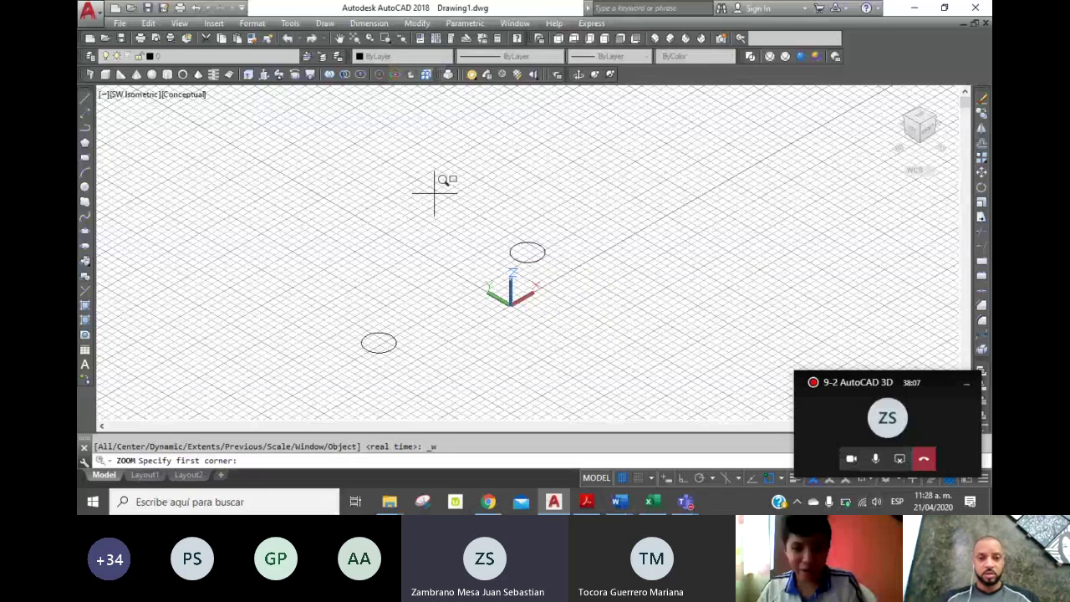
pyautogui.click(435, 192)
pyautogui.click(473, 367)
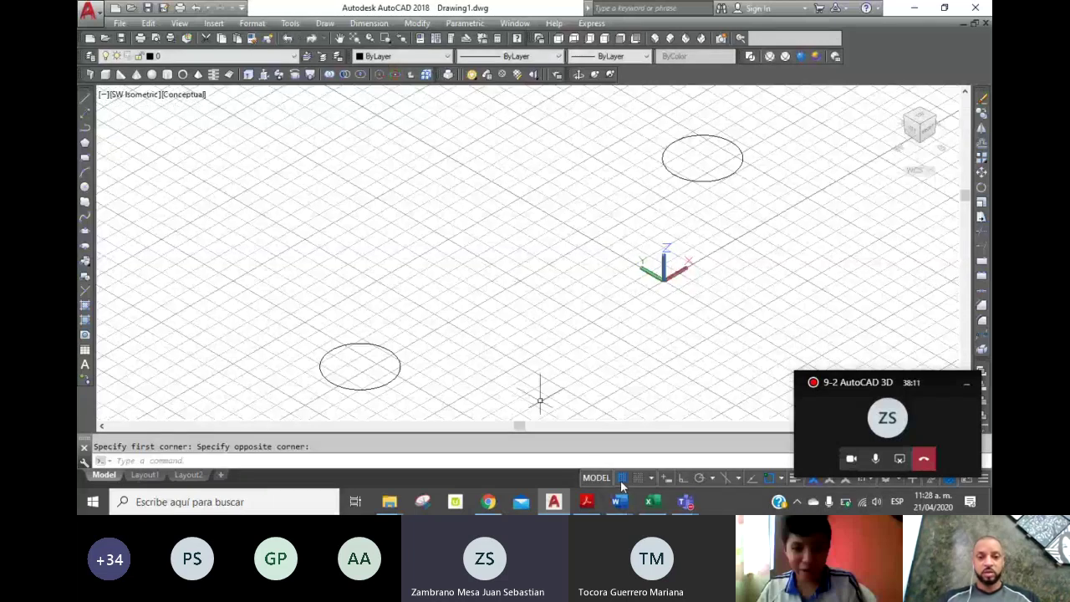
pyautogui.press('F7')
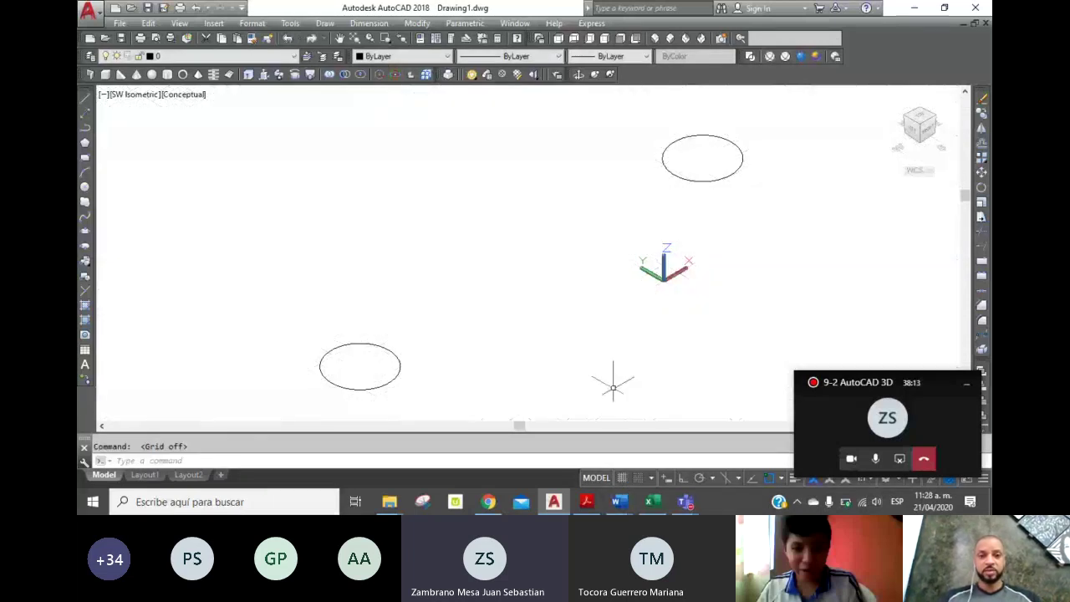
pyautogui.click(373, 40)
pyautogui.moveTo(489, 170); pyautogui.dragTo(497, 227)
pyautogui.rightClick(483, 163)
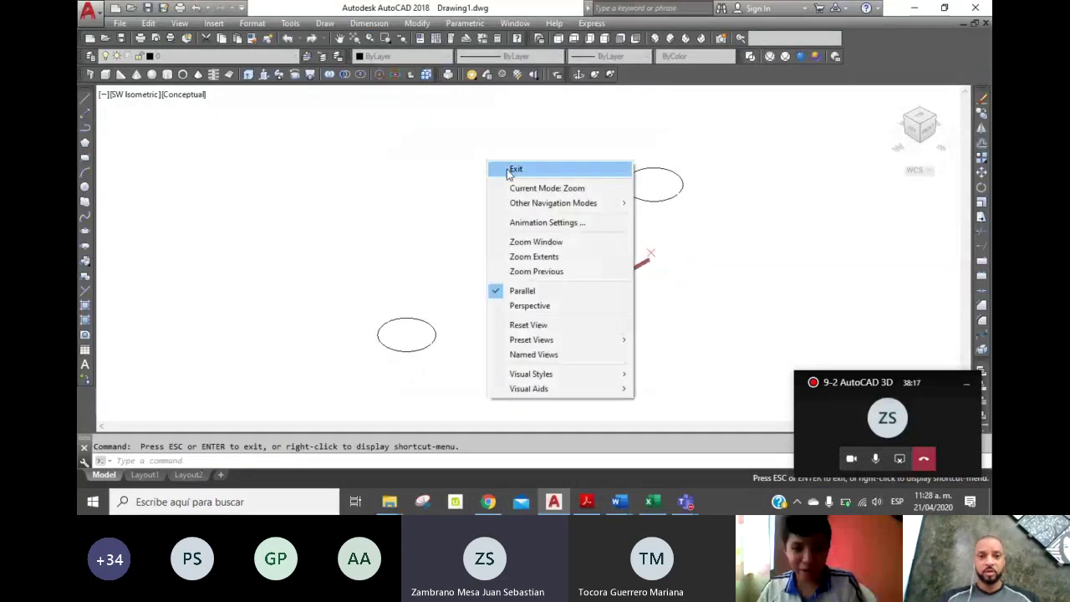
pyautogui.click(505, 167)
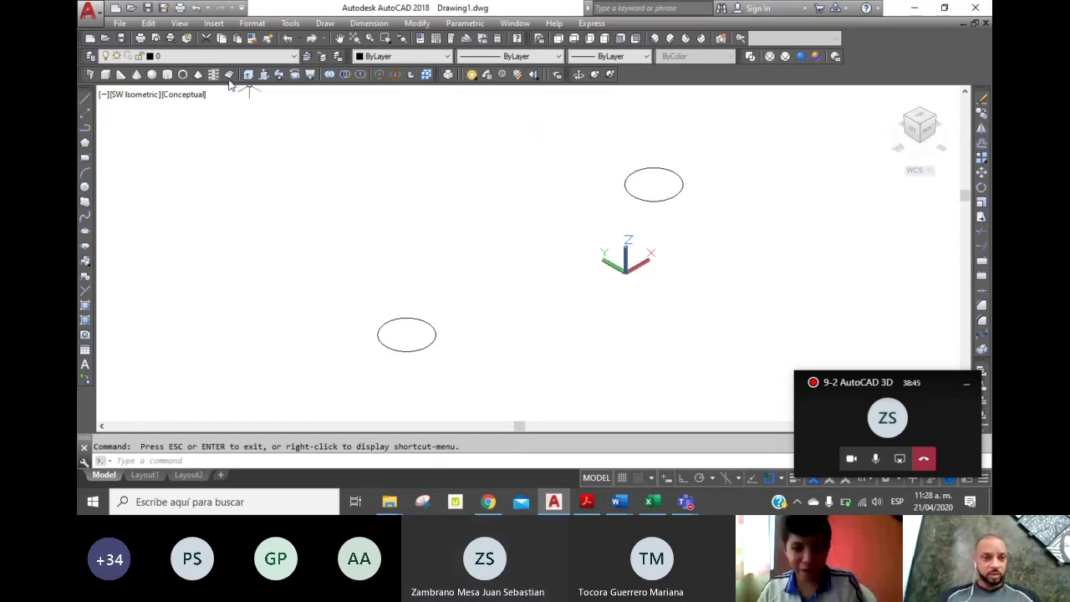
# Step: Switch to the Front view, then pan and zoom out to frame the drawing
pyautogui.click(620, 39)
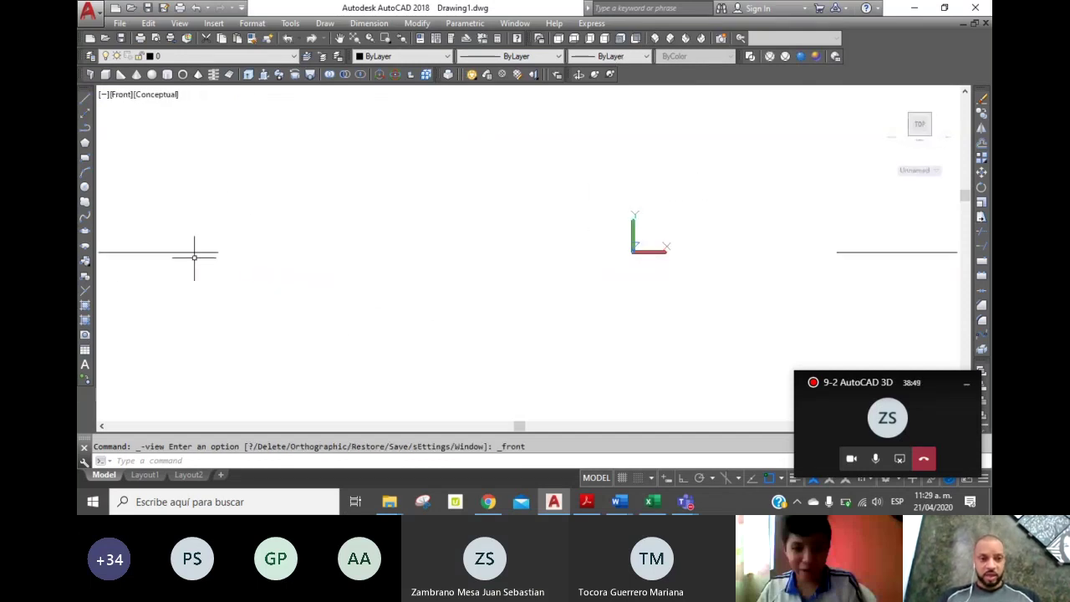
pyautogui.click(339, 39)
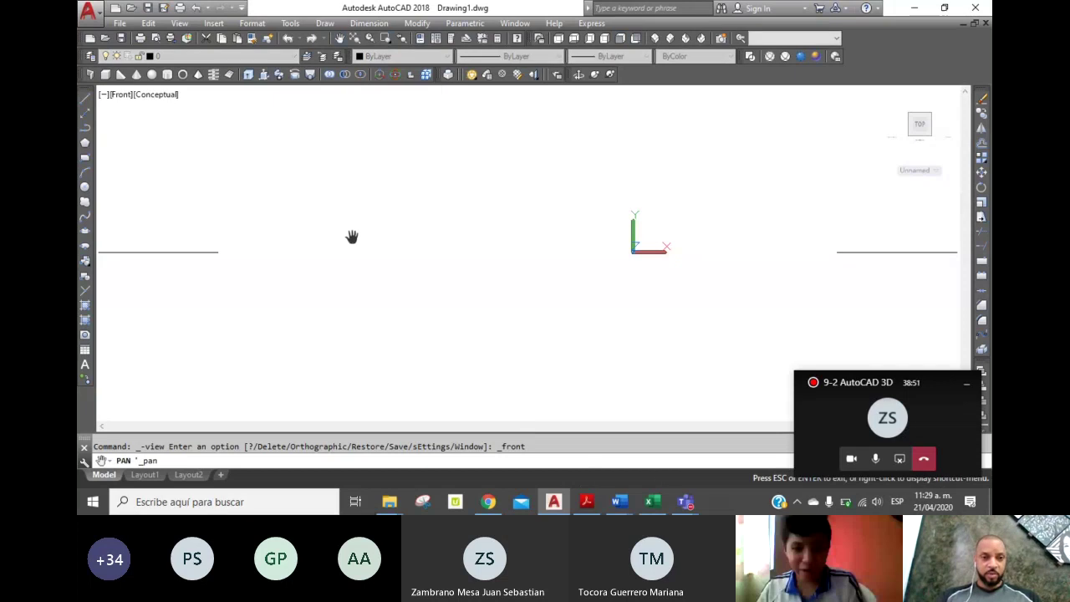
pyautogui.moveTo(353, 237); pyautogui.dragTo(521, 276)
pyautogui.rightClick(476, 204)
pyautogui.click(489, 217)
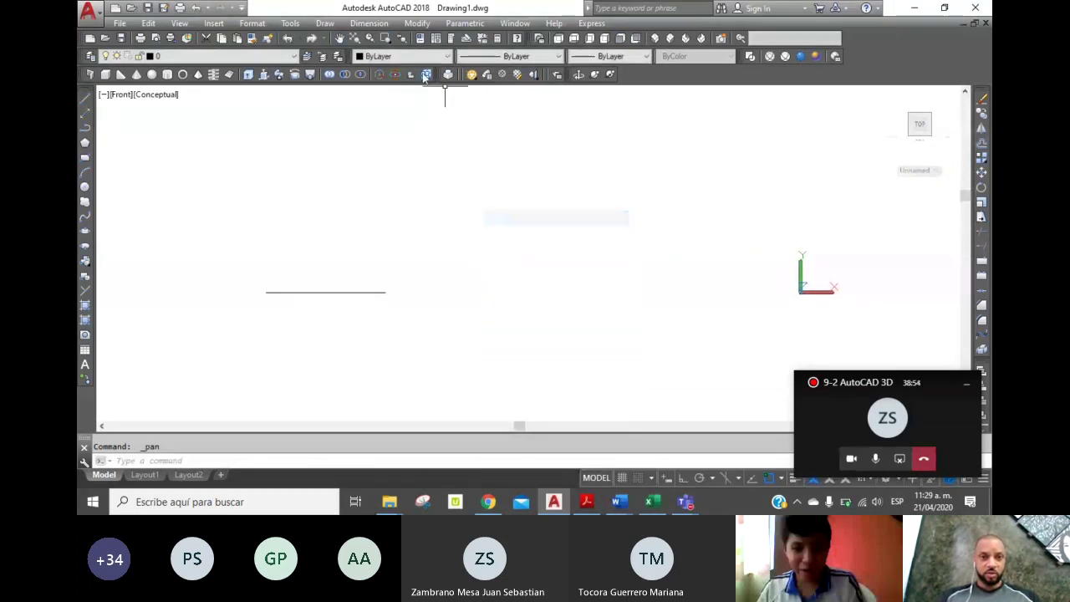
pyautogui.click(369, 38)
pyautogui.moveTo(387, 134); pyautogui.dragTo(387, 203)
pyautogui.rightClick(387, 203)
pyautogui.click(406, 208)
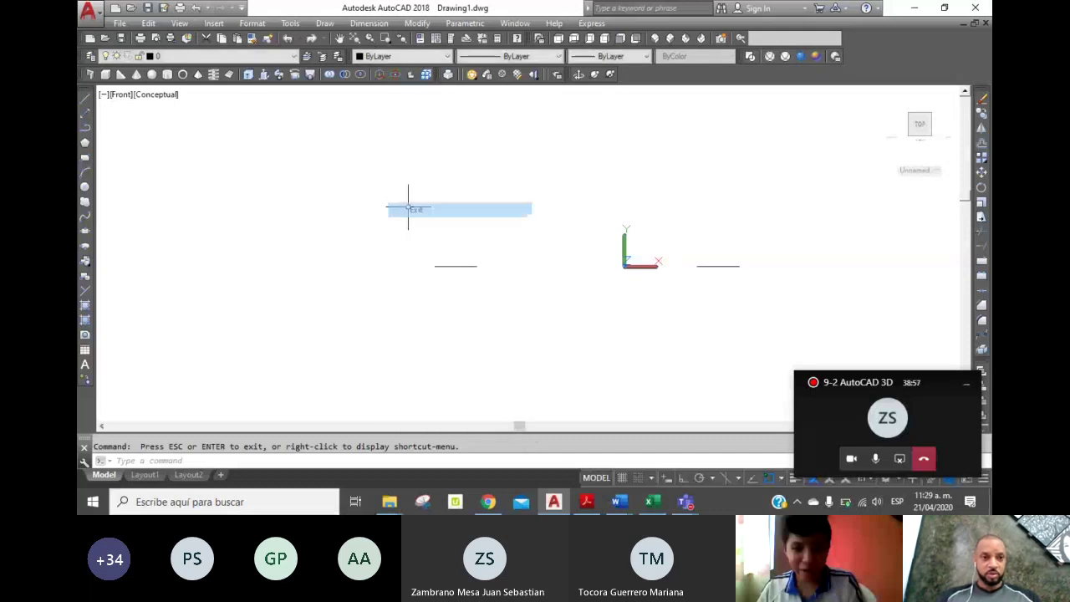
# Step: With Ortho on, draw a three-segment stepped line going up, left, then up
pyautogui.click(89, 100)
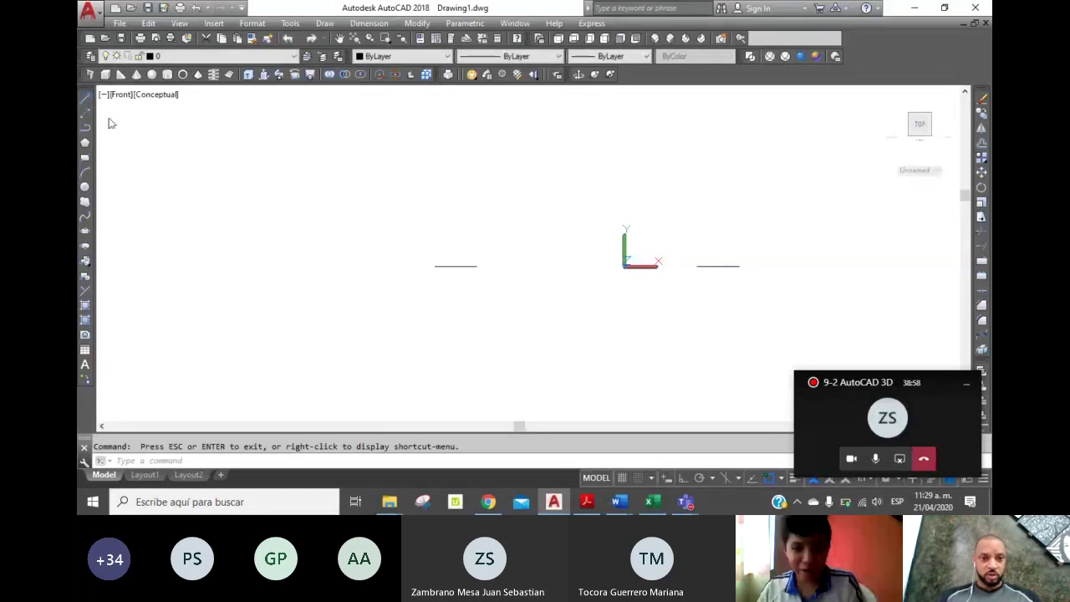
pyautogui.click(389, 255)
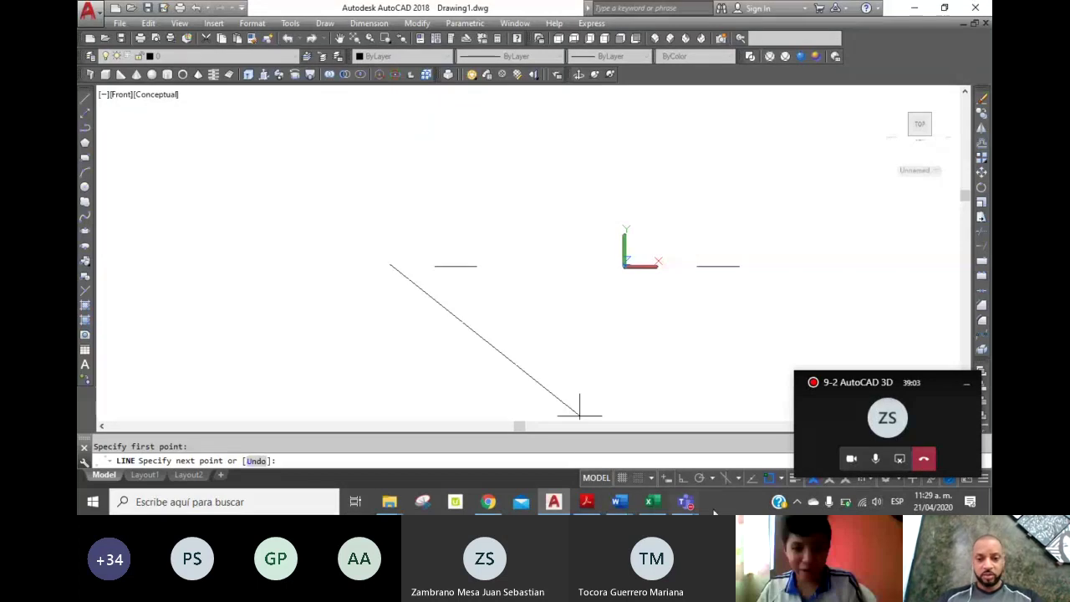
pyautogui.press('F8')
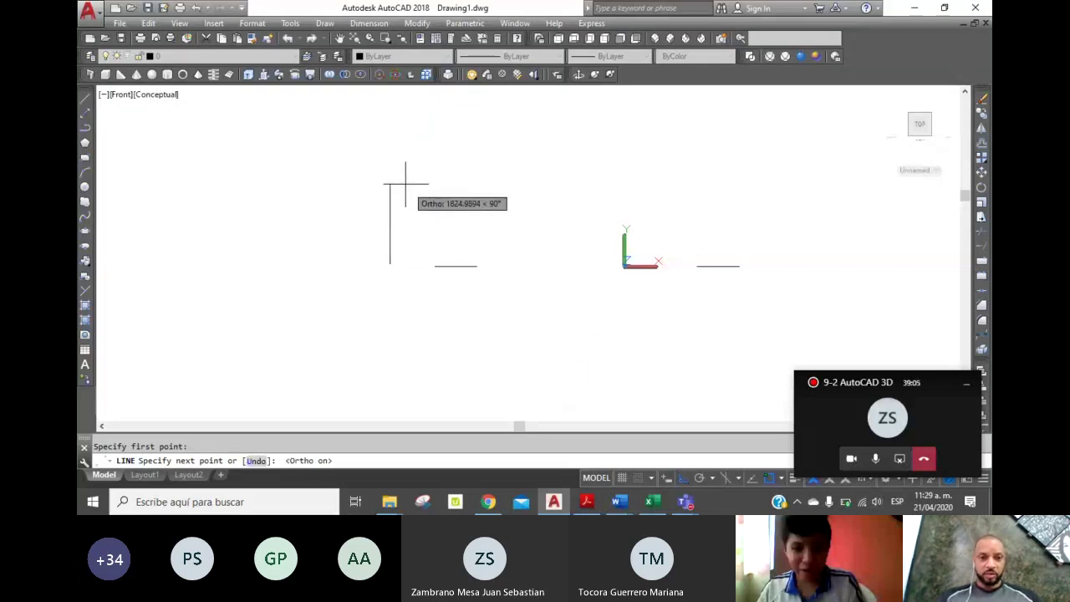
pyautogui.click(390, 173)
pyautogui.click(303, 173)
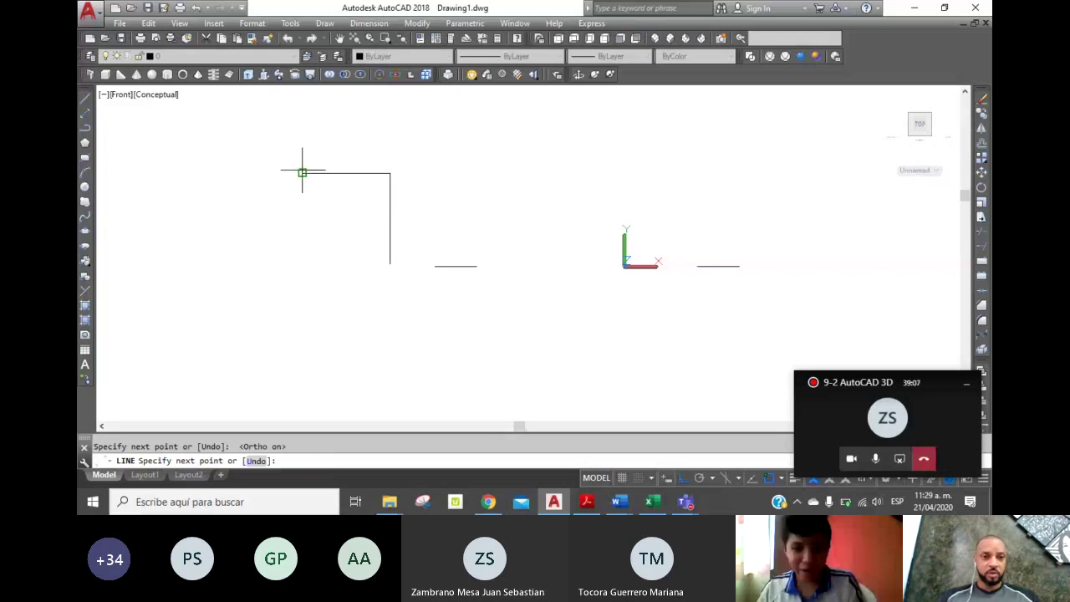
pyautogui.click(304, 89)
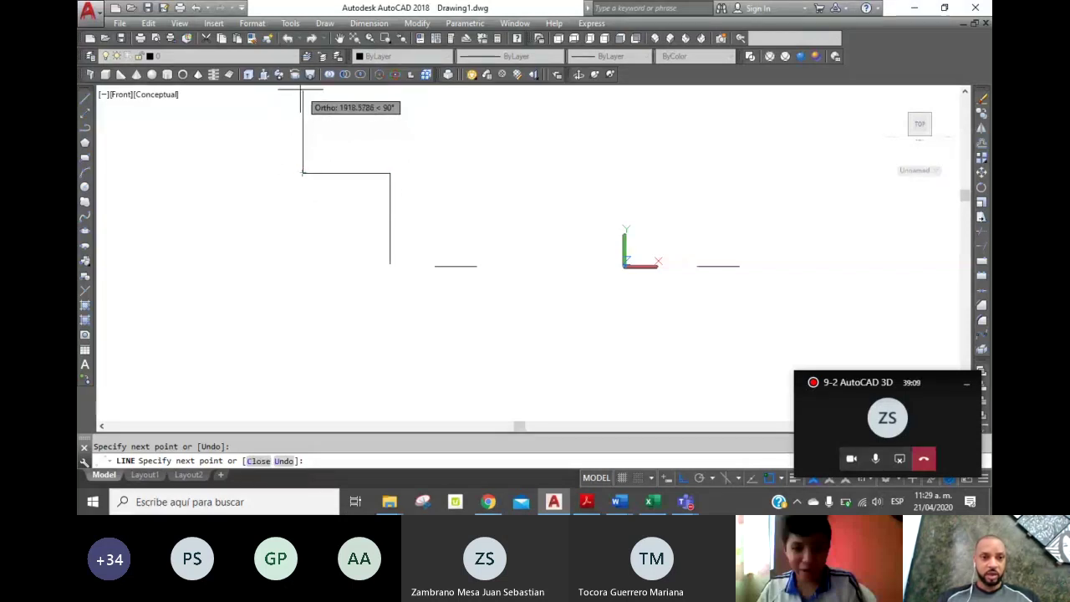
pyautogui.press('Escape')
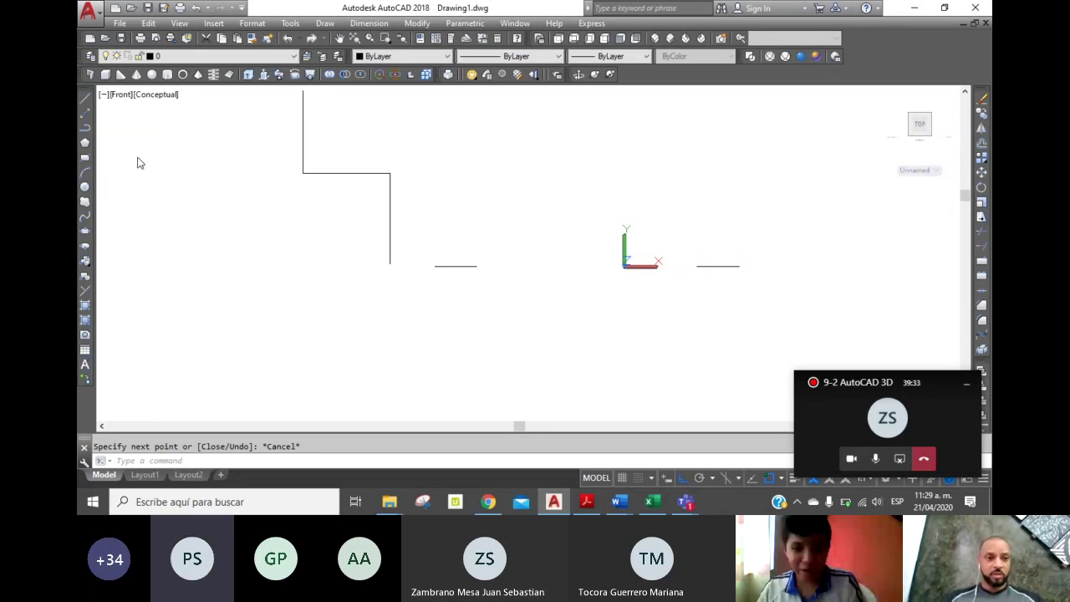
# Step: Place single-line text 'PEDIT' at the upper left with 0 rotation
pyautogui.write('mt')
pyautogui.press('Return')
pyautogui.press('Escape')
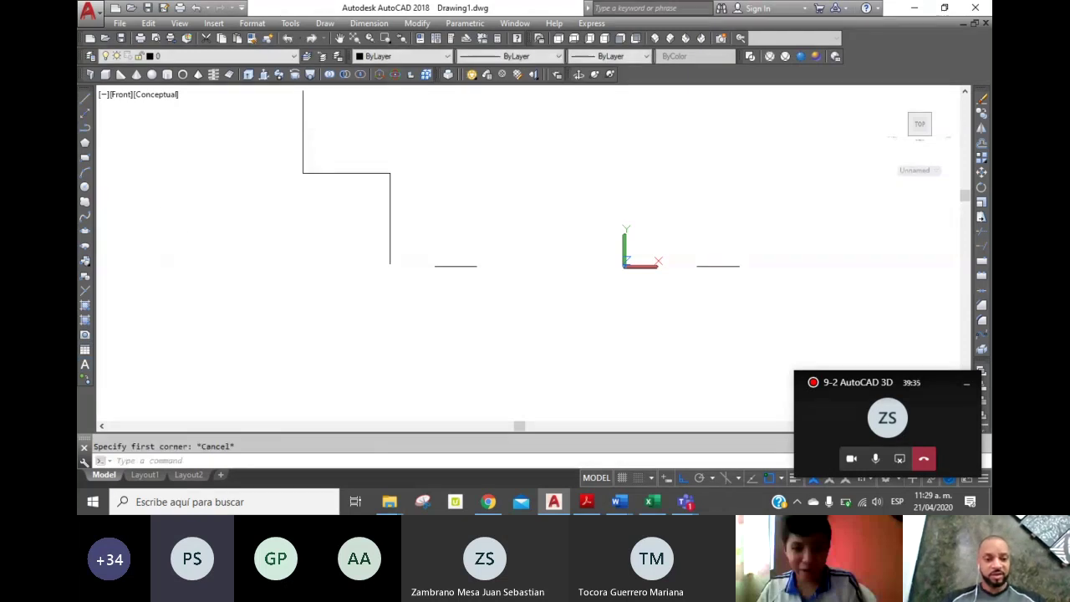
pyautogui.write('text')
pyautogui.press('Return')
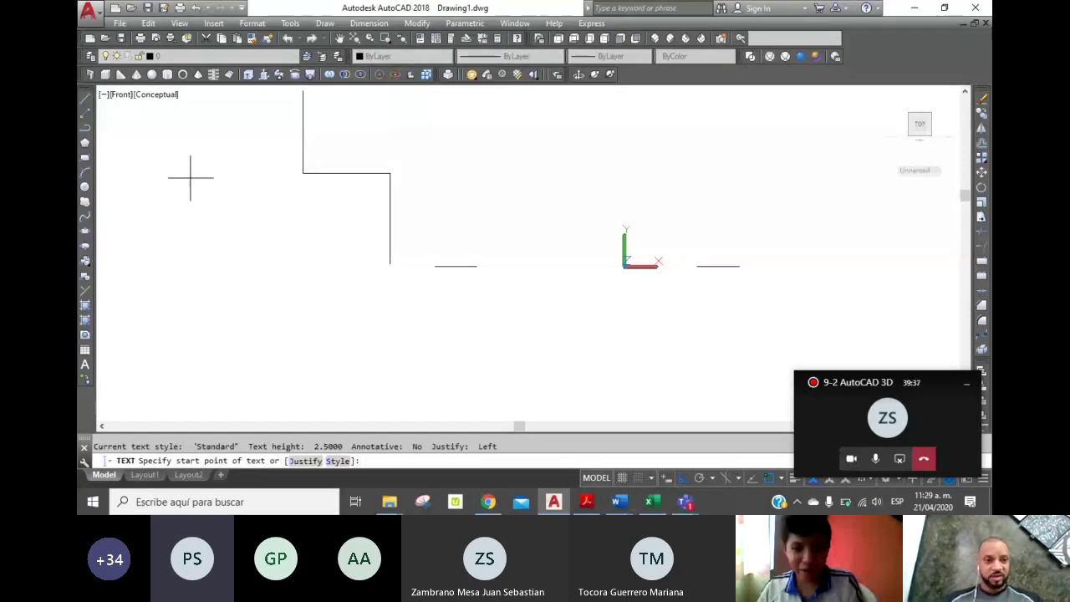
pyautogui.click(150, 149)
pyautogui.click(154, 184)
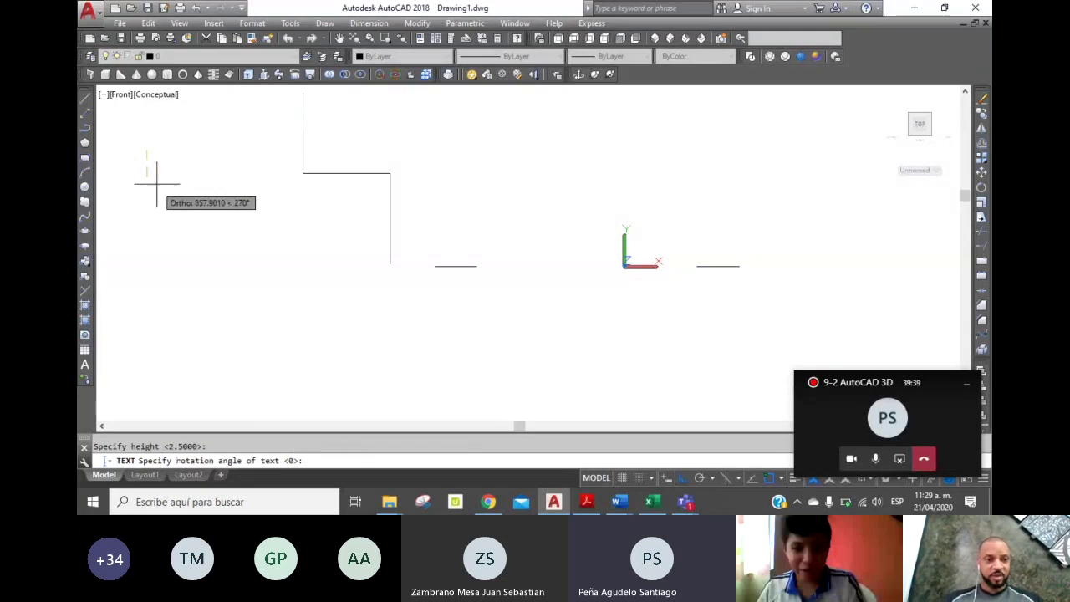
pyautogui.press('Return')
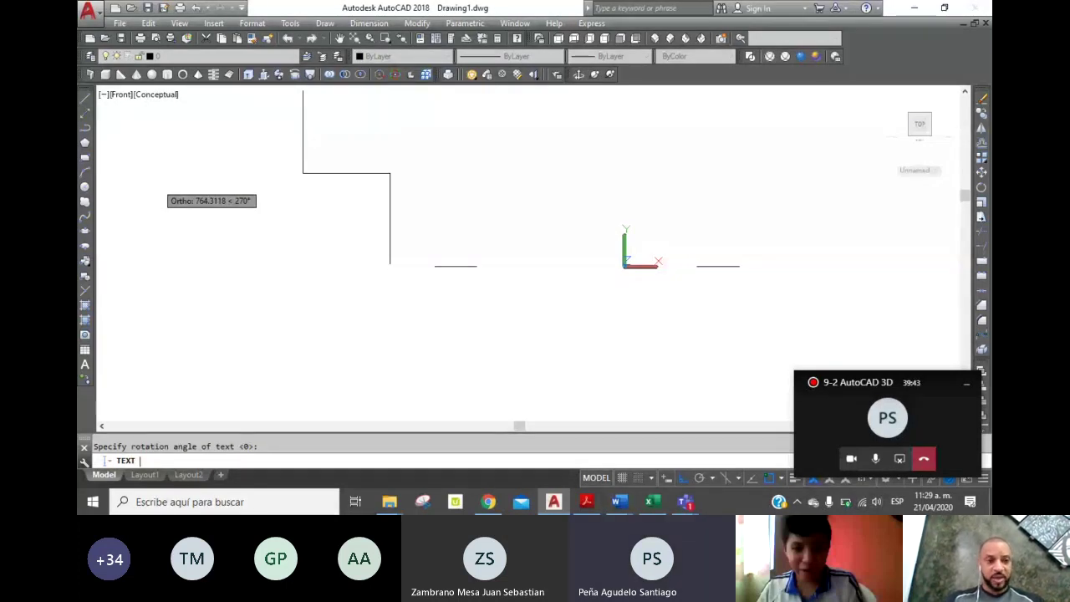
pyautogui.write('P')
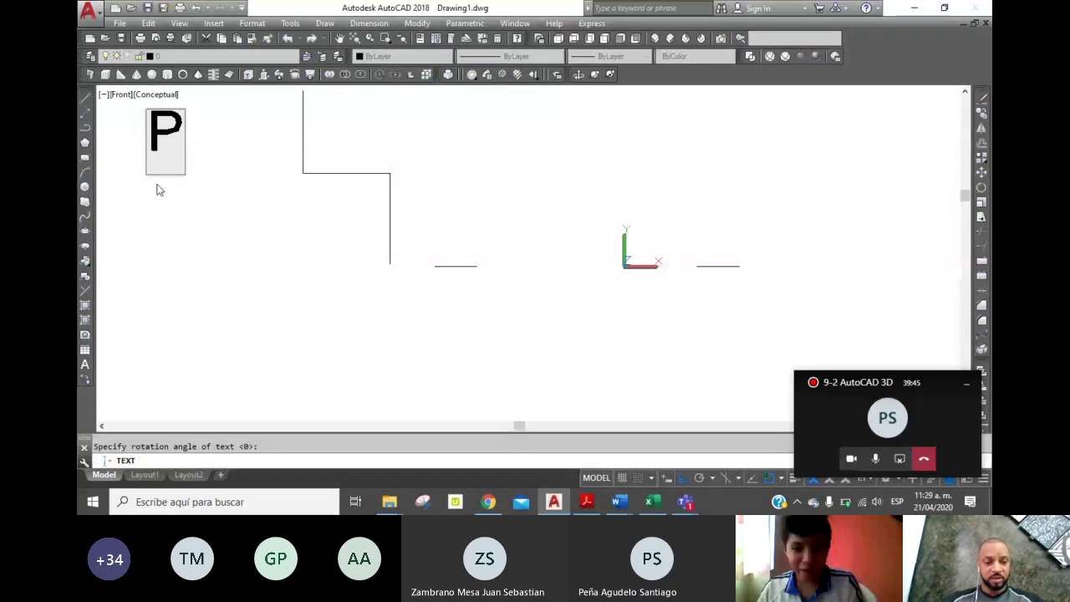
pyautogui.write('EDIT')
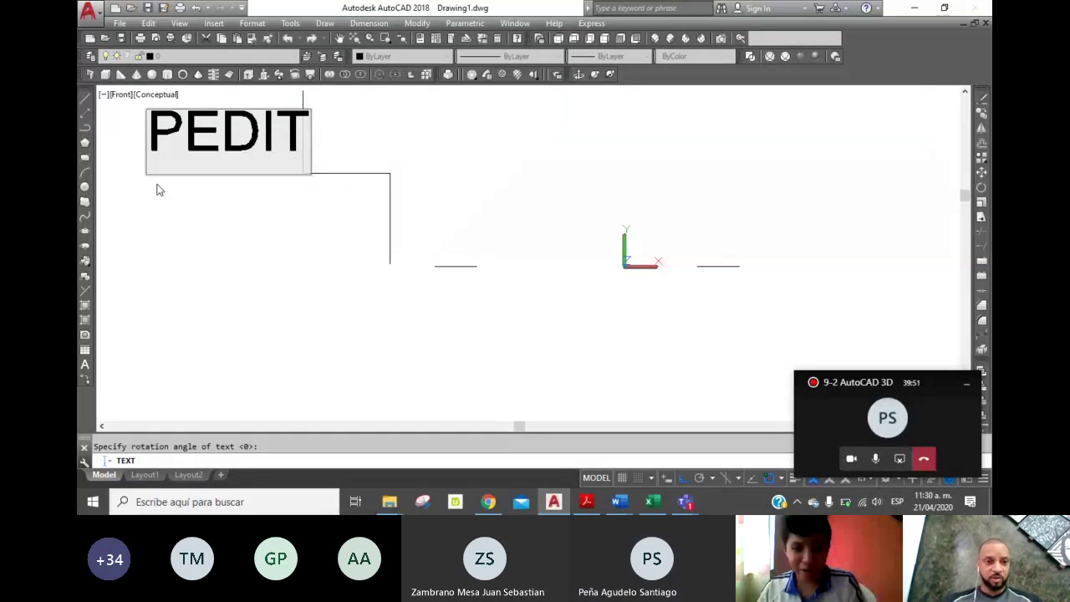
pyautogui.press('Return')
pyautogui.press('Return')
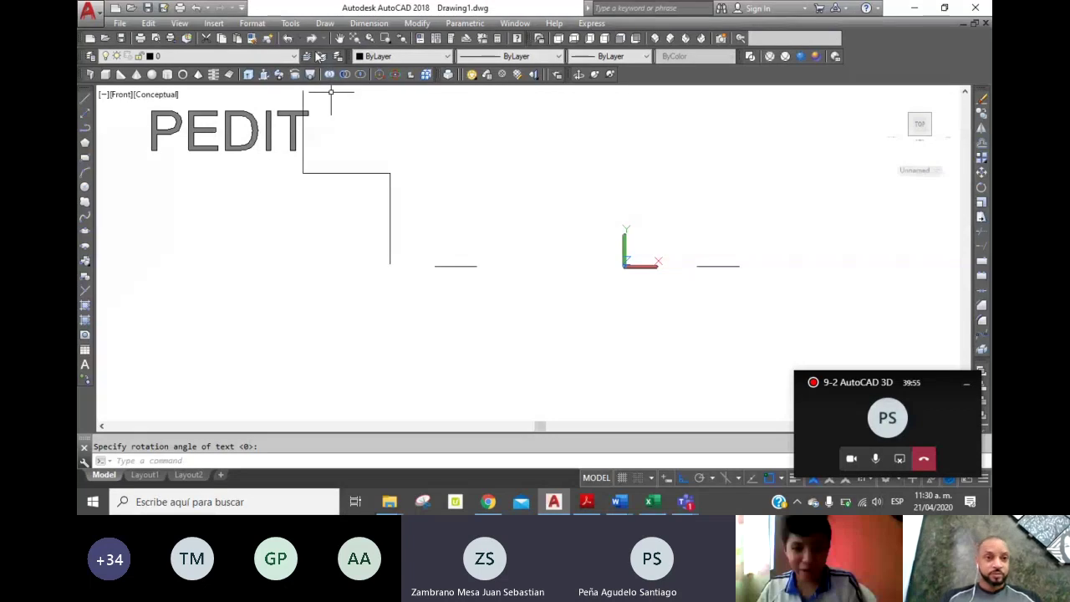
pyautogui.moveTo(919, 124)
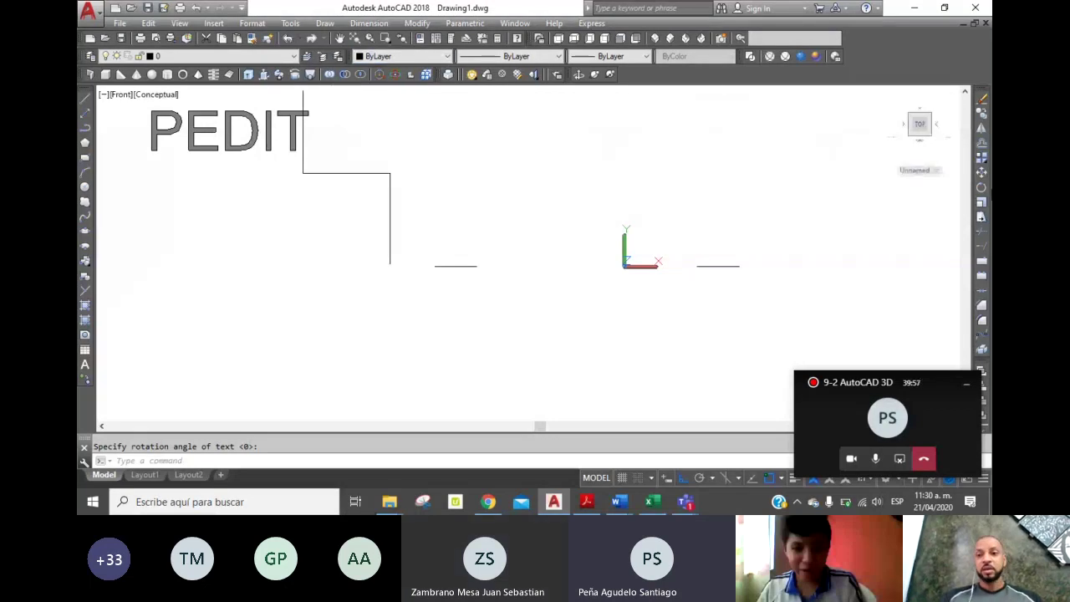
pyautogui.click(981, 171)
# Step: With Ortho off, move the PEDIT label down and left, beside the stepped path
pyautogui.click(289, 166)
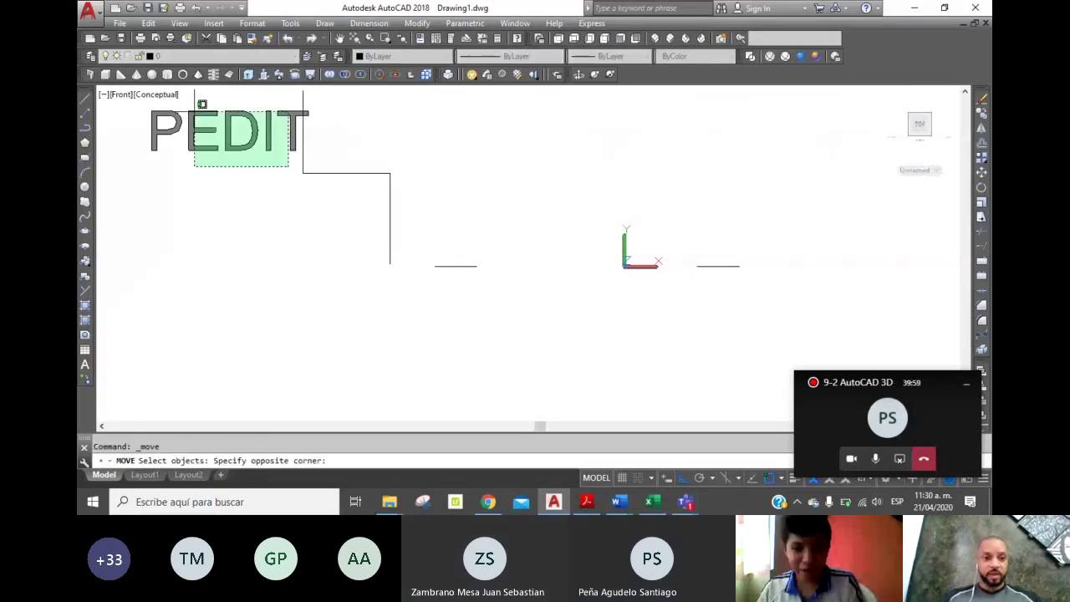
pyautogui.click(191, 115)
pyautogui.press('Return')
pyautogui.click(150, 149)
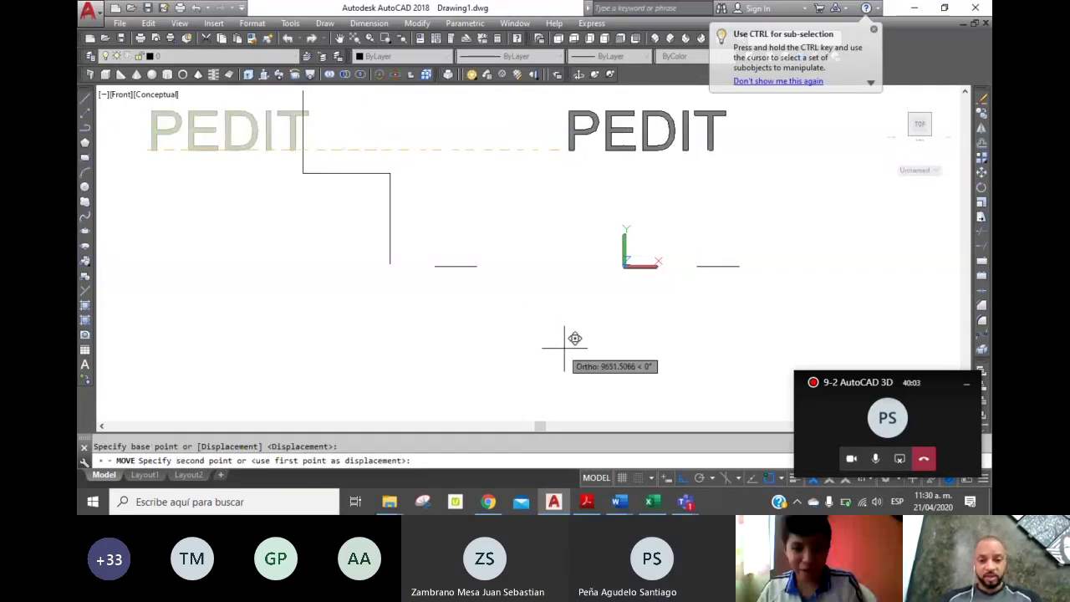
pyautogui.click(682, 479)
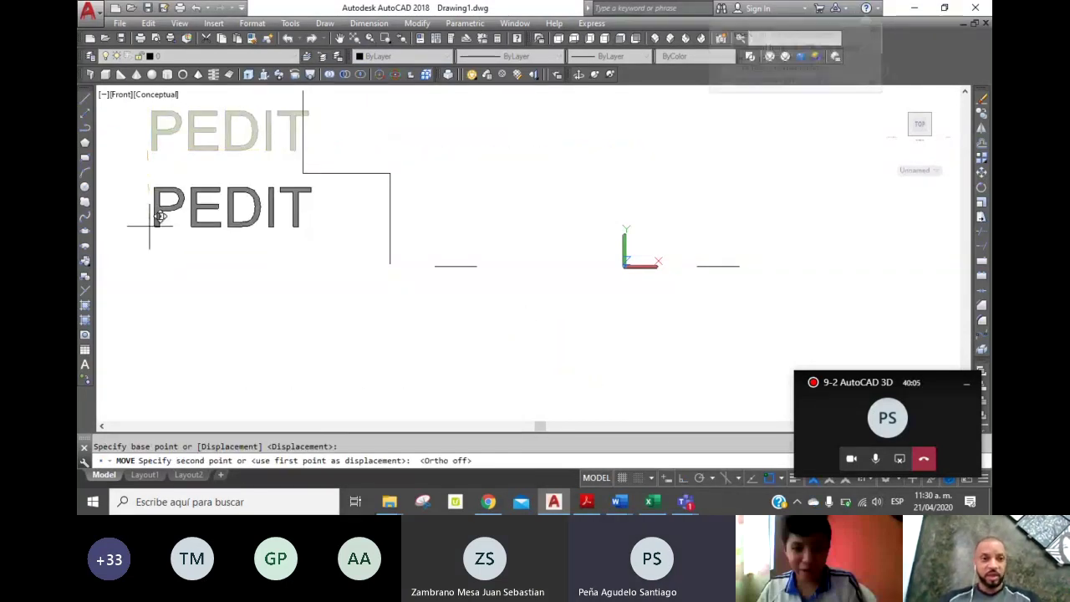
pyautogui.click(122, 241)
pyautogui.write('PEDIT')
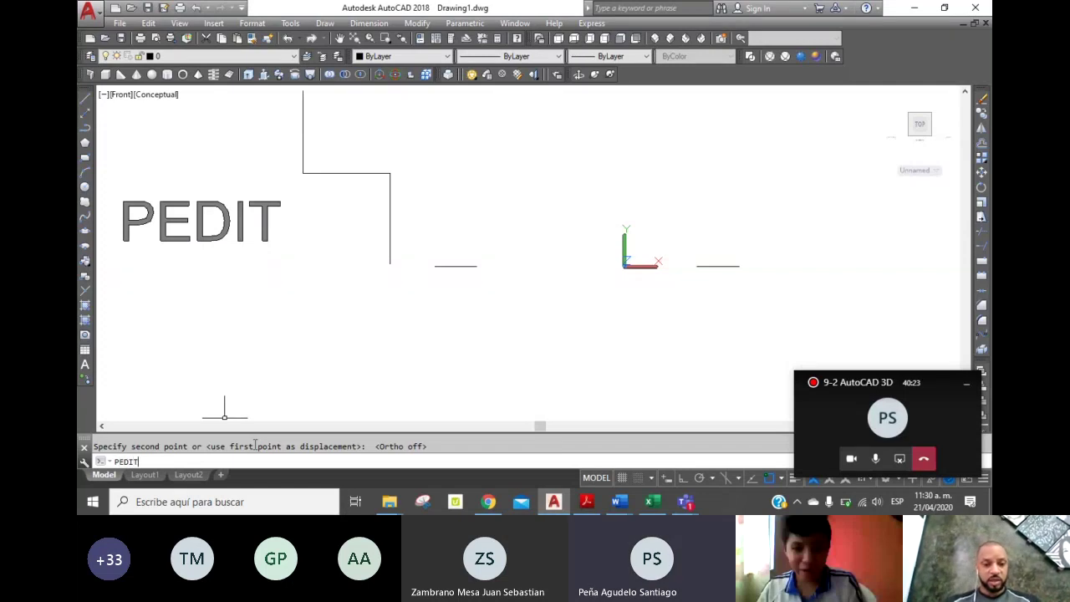
# Step: Run PEDIT on the lower vertical line and convert it to a polyline
pyautogui.press('Return')
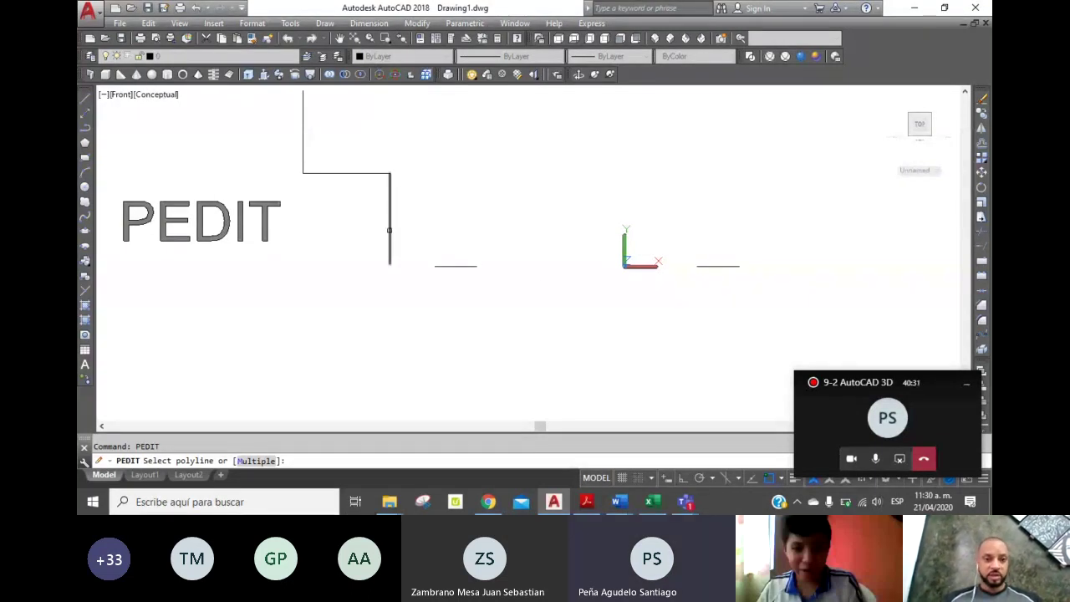
pyautogui.click(389, 230)
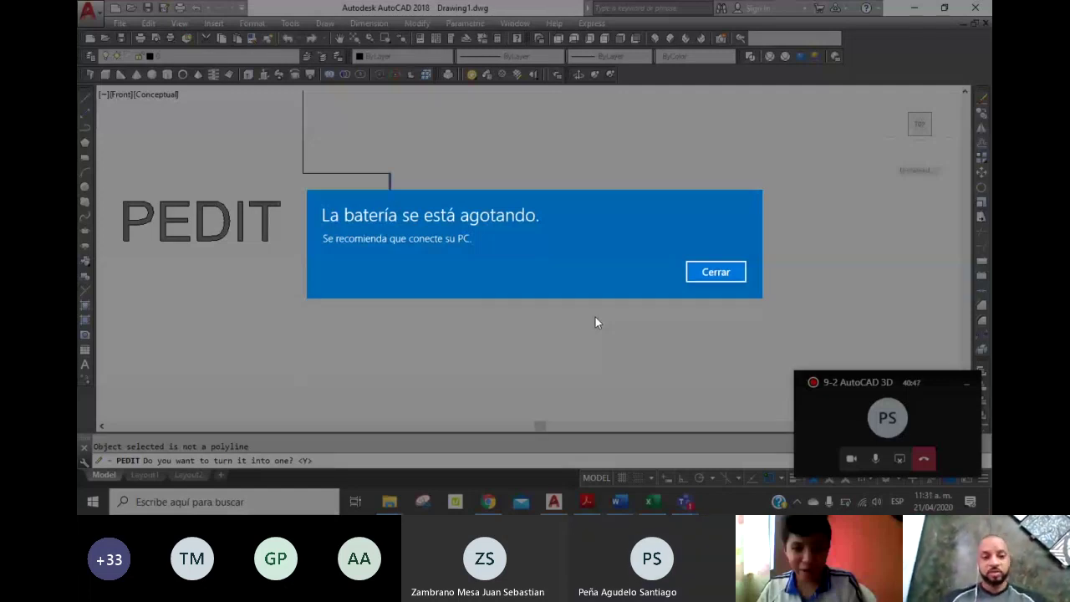
pyautogui.click(595, 316)
pyautogui.write('y')
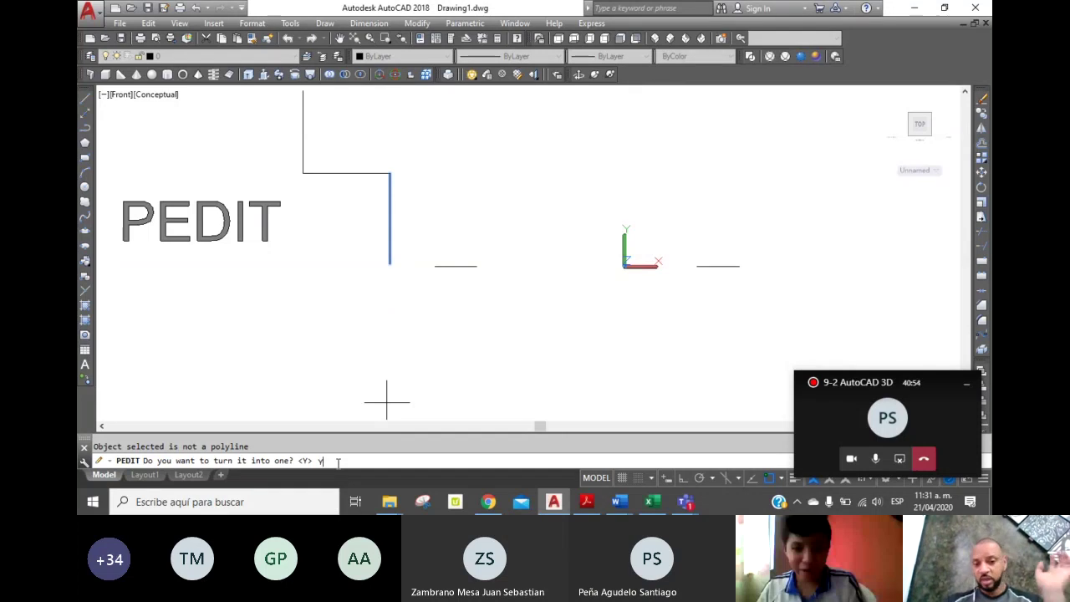
pyautogui.press('BackSpace')
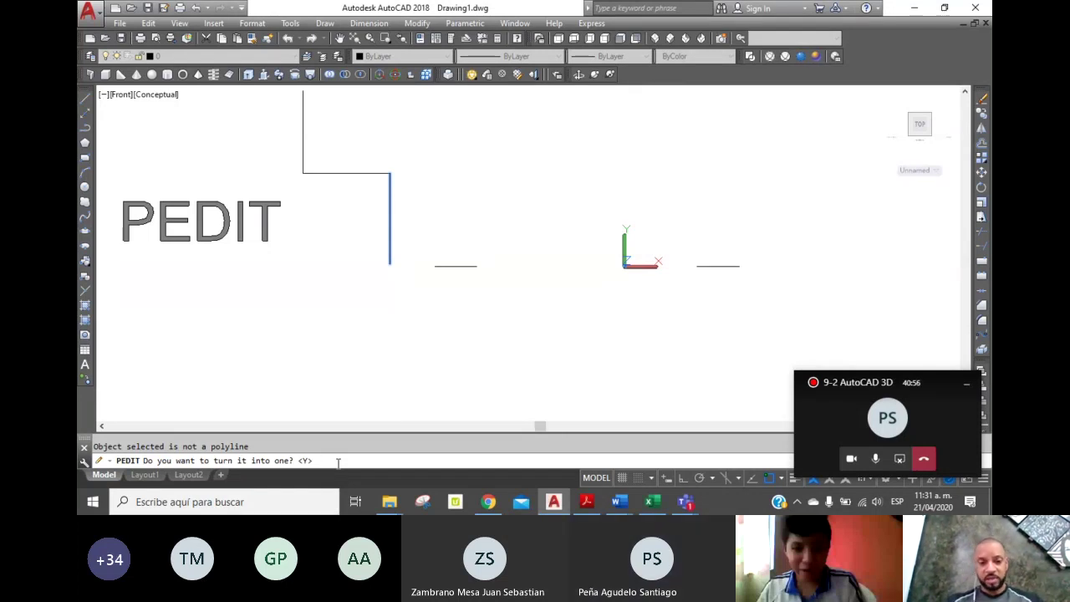
pyautogui.press('Return')
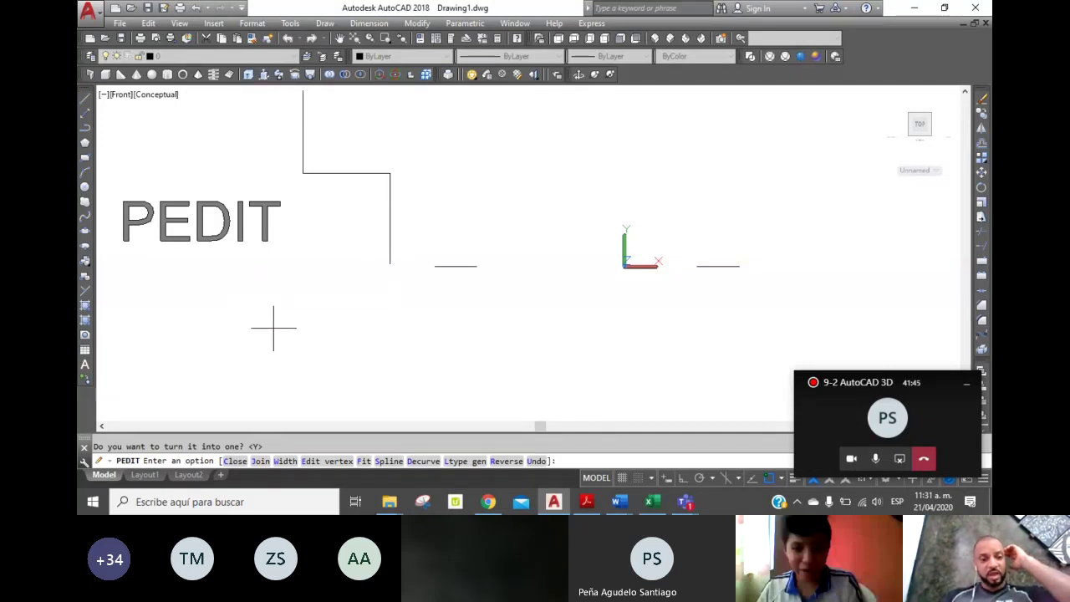
# Step: Join the horizontal and upper vertical lines onto the lower segment's polyline
pyautogui.click(260, 461)
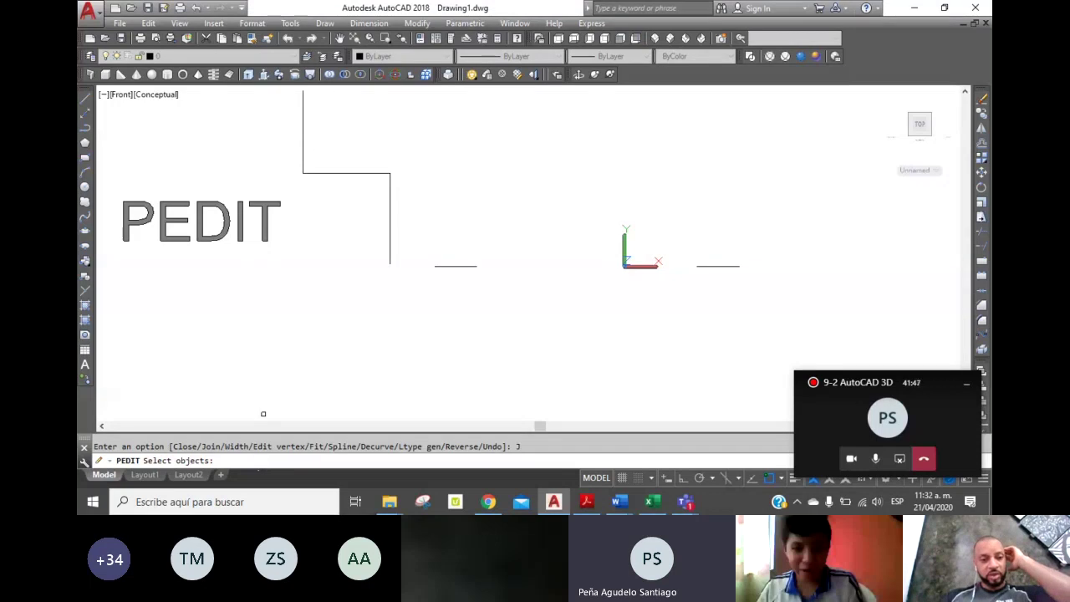
pyautogui.click(389, 214)
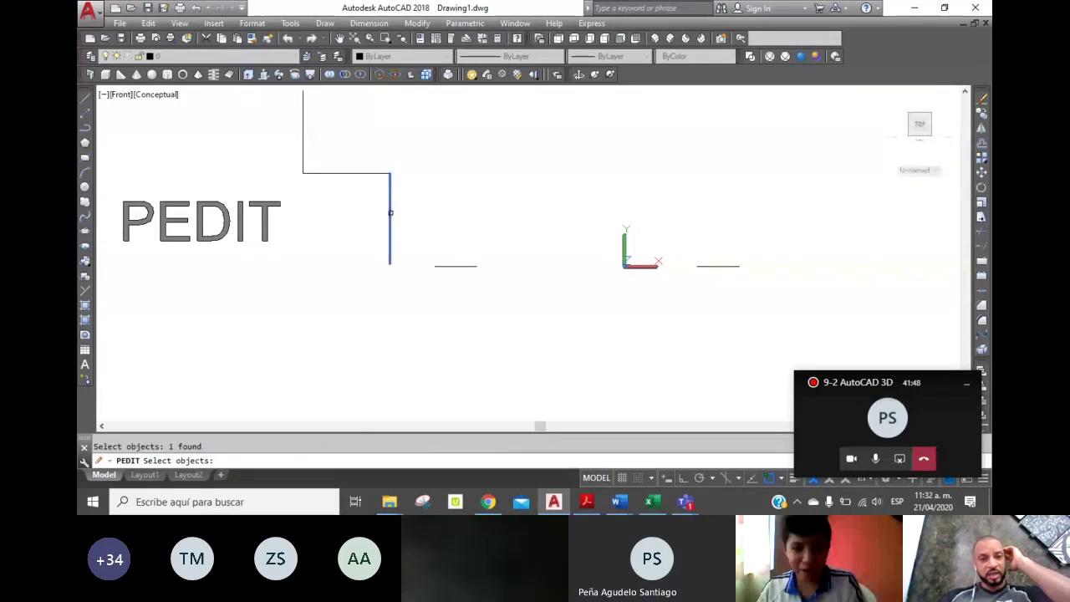
pyautogui.click(358, 173)
pyautogui.click(302, 134)
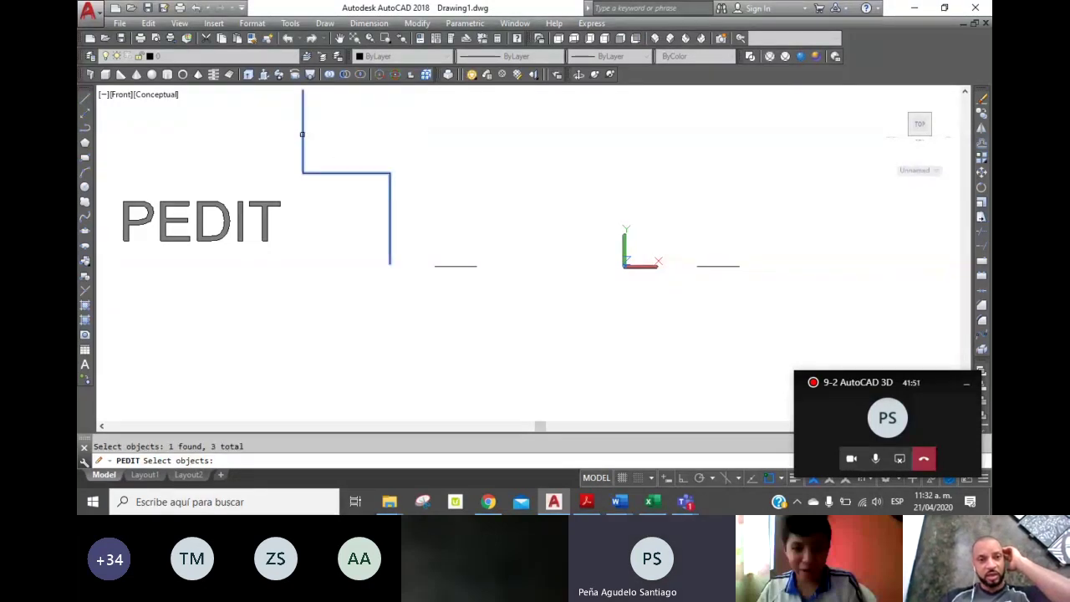
pyautogui.press('Return')
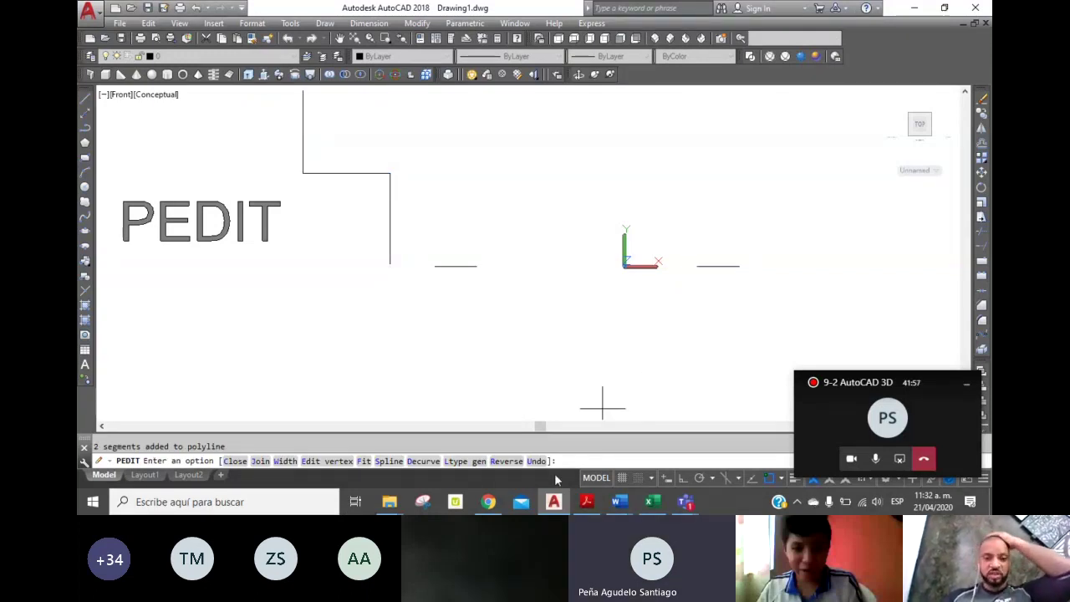
pyautogui.press('Return')
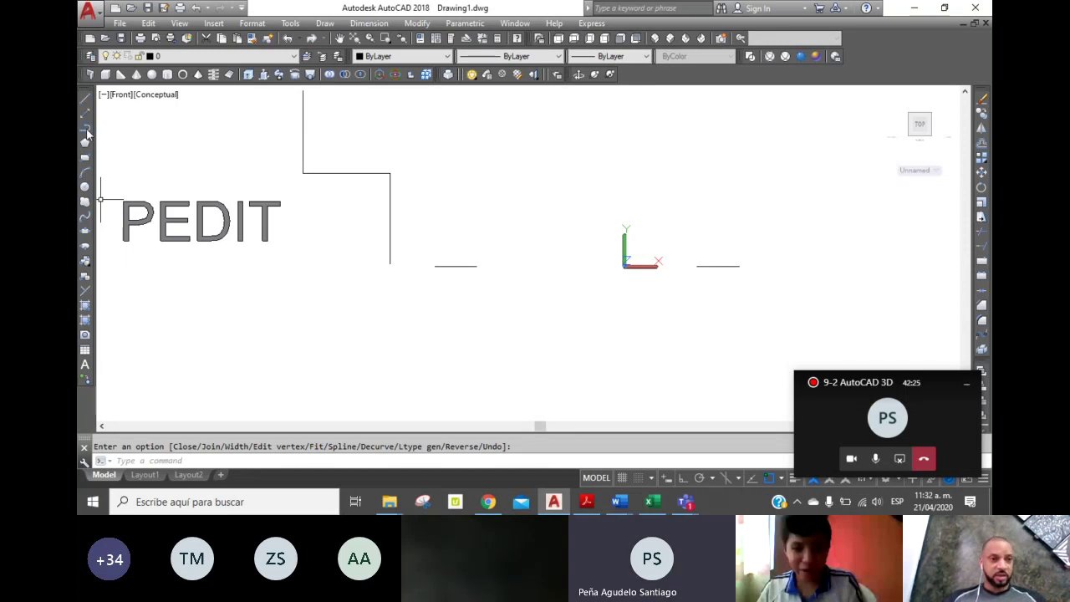
# Step: Draw a trial zigzag polyline, then delete it
pyautogui.click(87, 132)
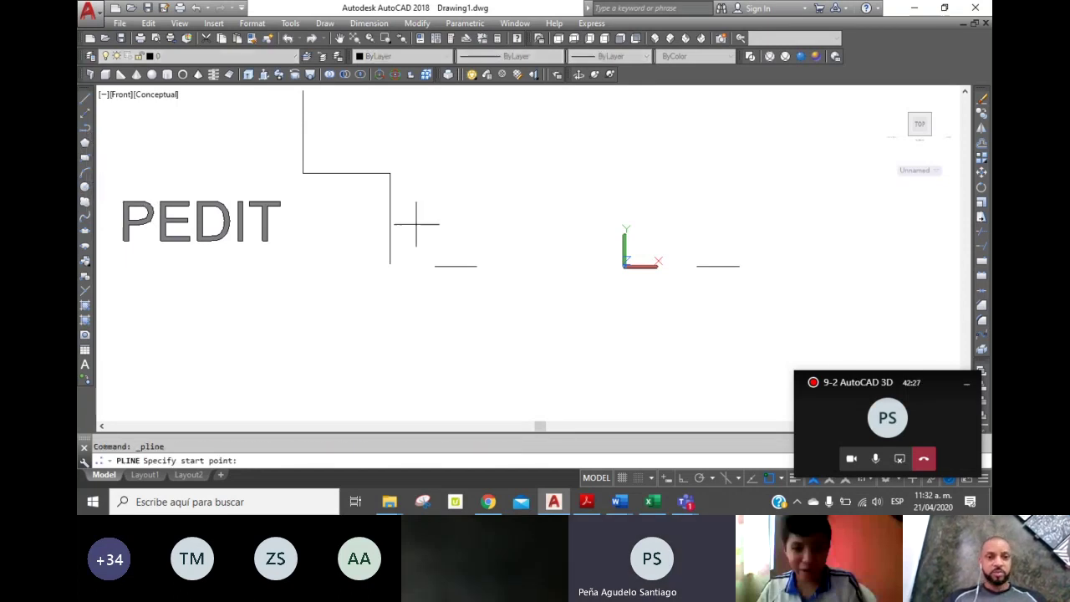
pyautogui.click(408, 365)
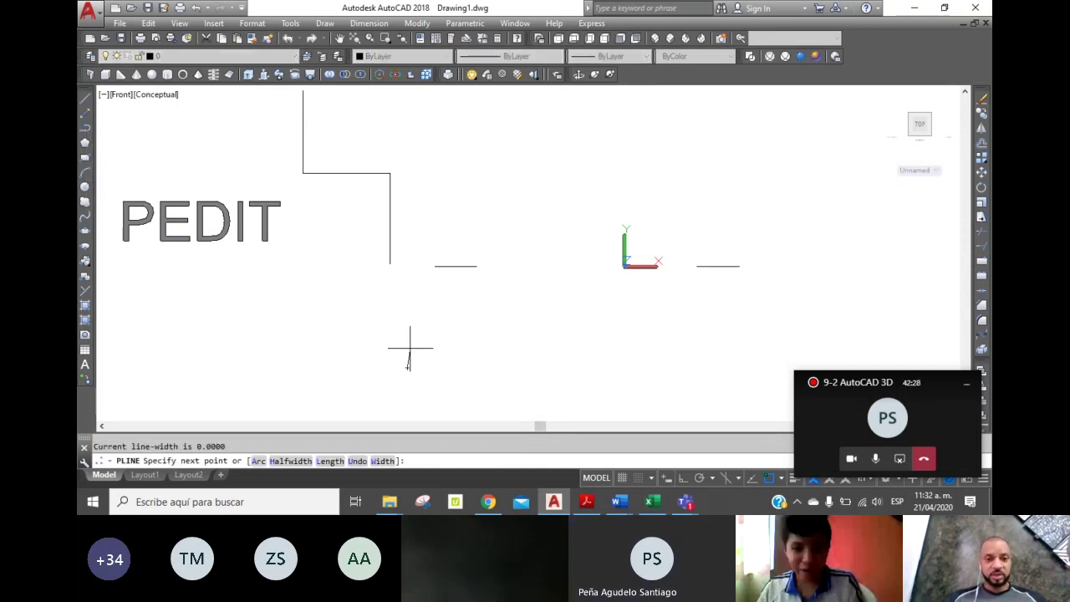
pyautogui.click(412, 297)
pyautogui.click(328, 297)
pyautogui.click(338, 232)
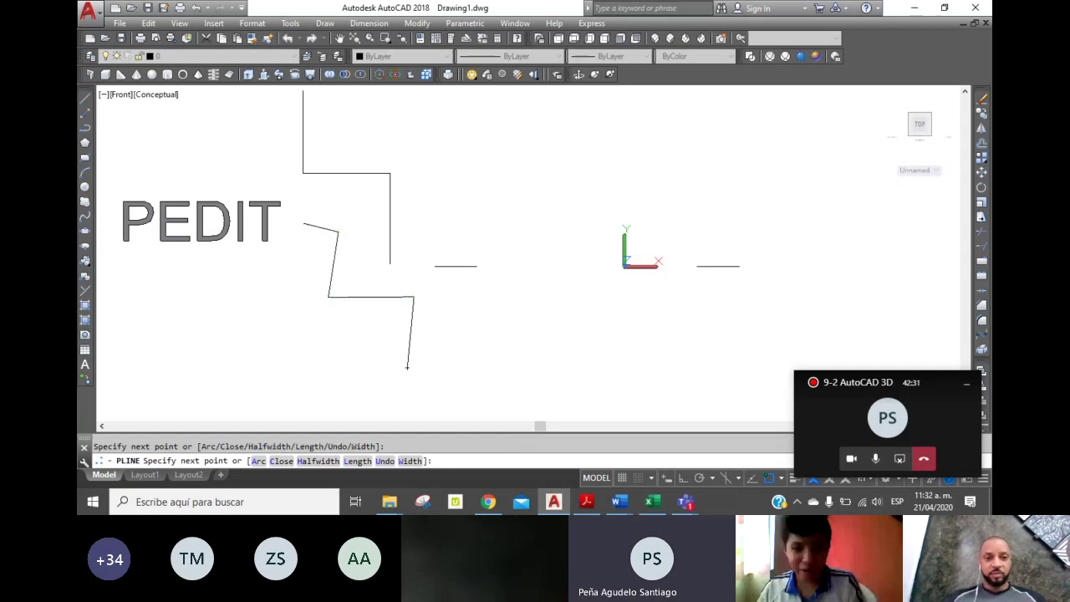
pyautogui.press('Escape')
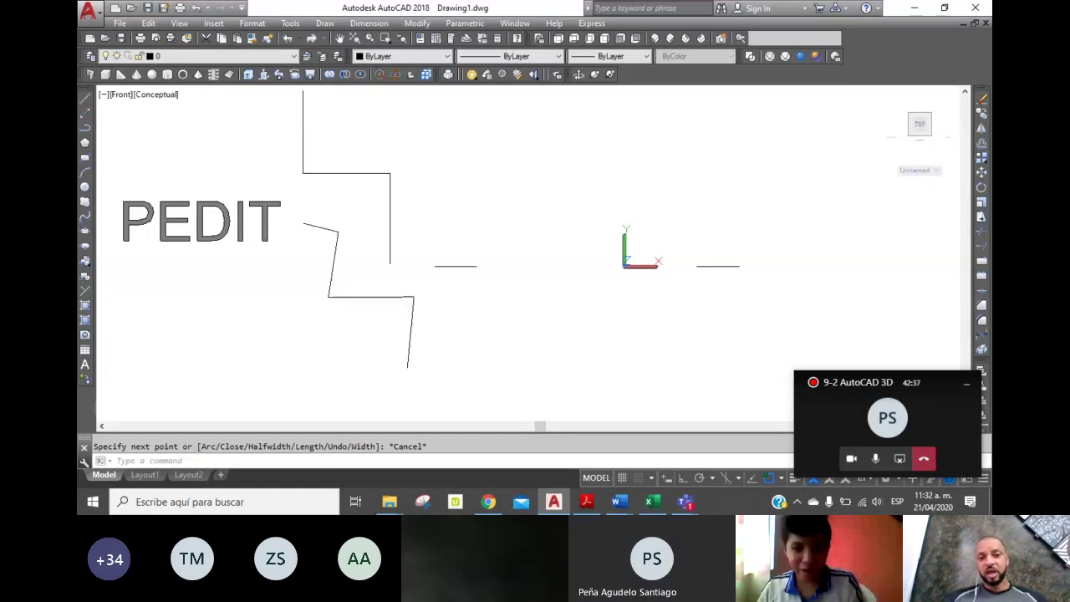
pyautogui.click(332, 259)
pyautogui.press('Delete')
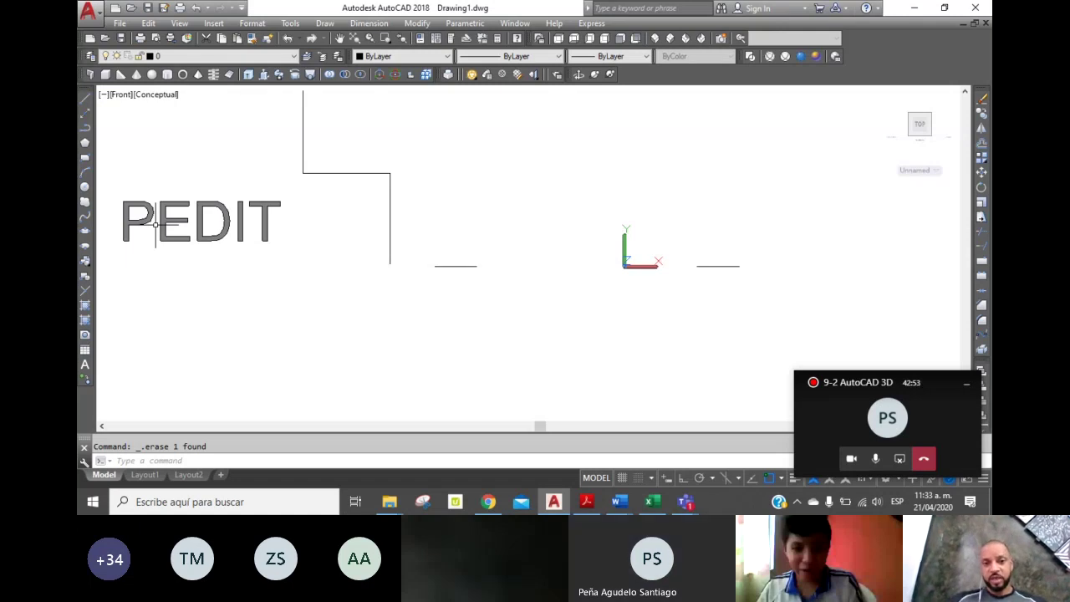
# Step: Delete the PEDIT text label
pyautogui.click(299, 231)
pyautogui.click(239, 200)
pyautogui.press('Delete')
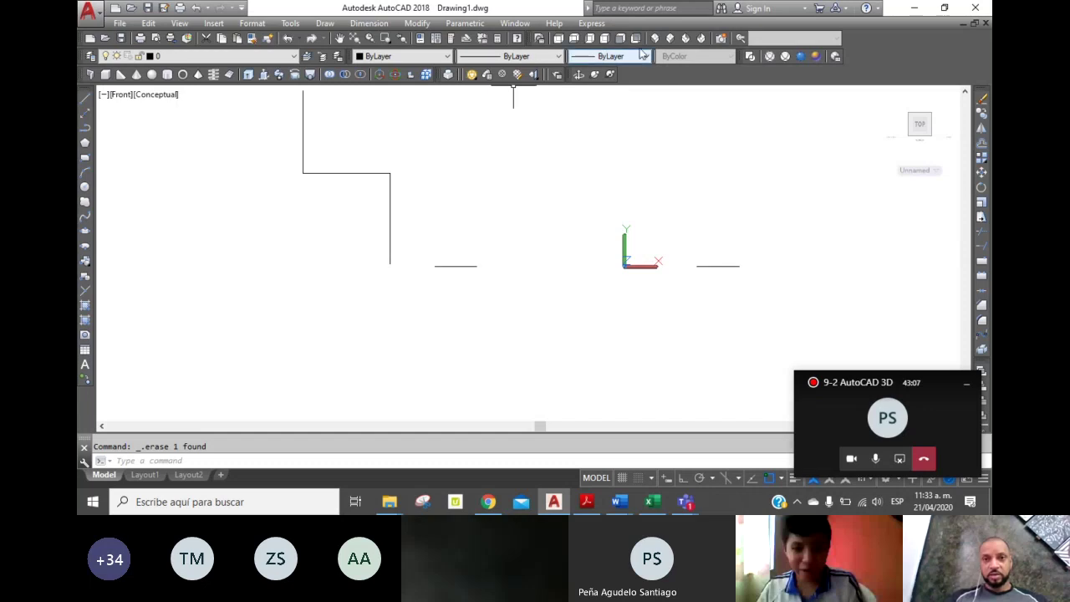
# Step: Switch to SW Isometric, then try extruding a small circle and cancel
pyautogui.click(654, 38)
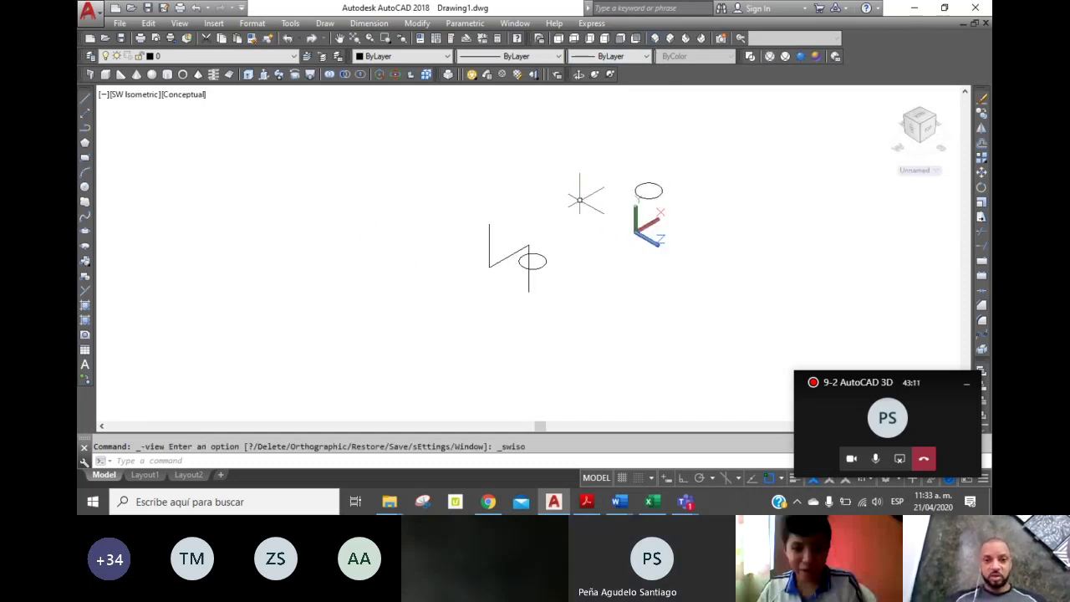
pyautogui.write('EXTRUDE')
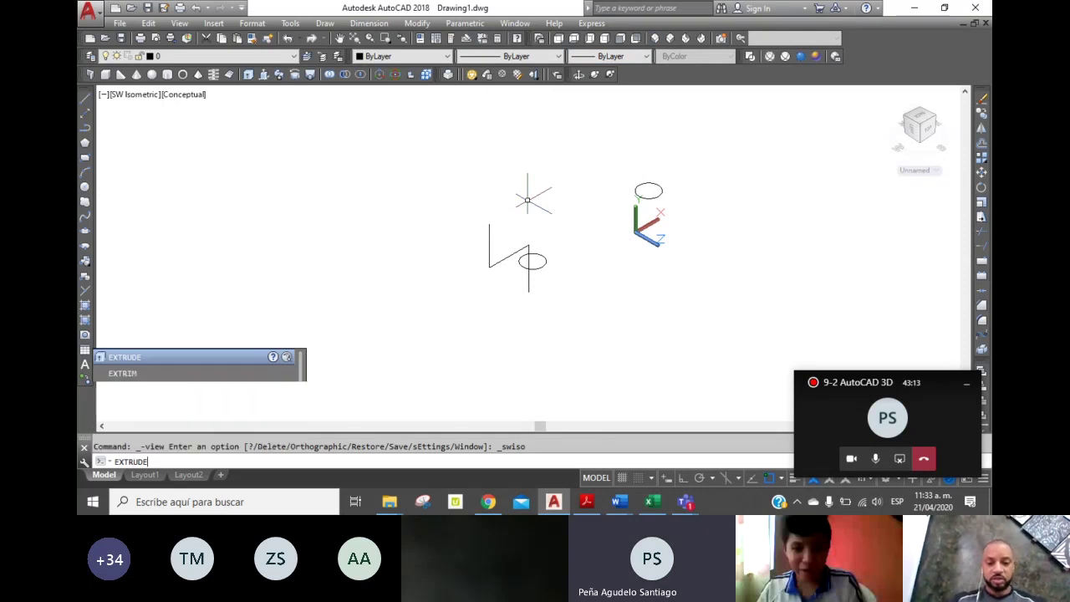
pyautogui.press('Return')
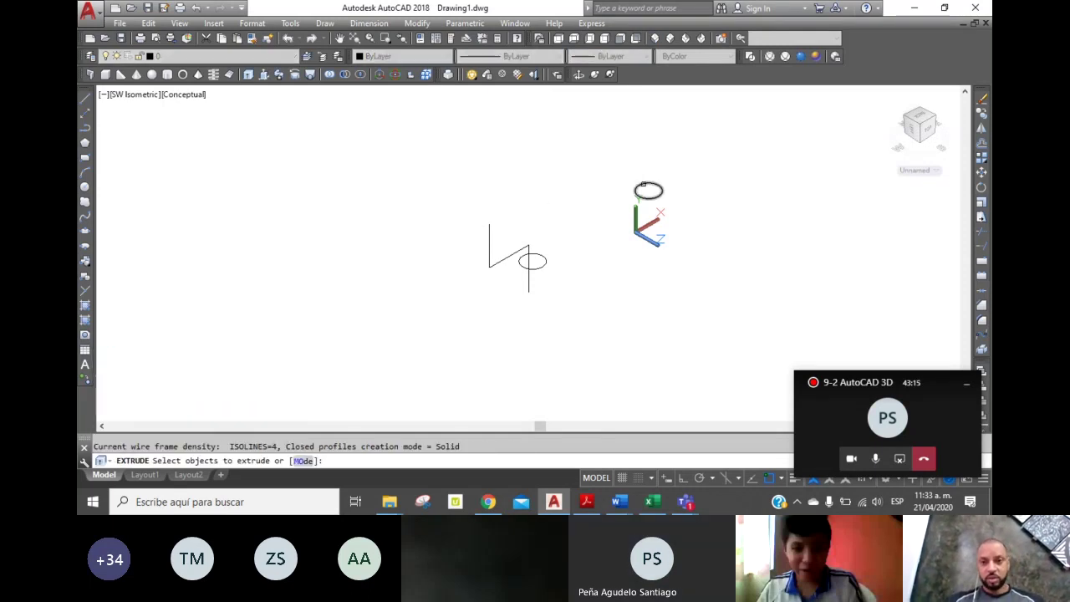
pyautogui.click(642, 185)
pyautogui.rightClick(641, 190)
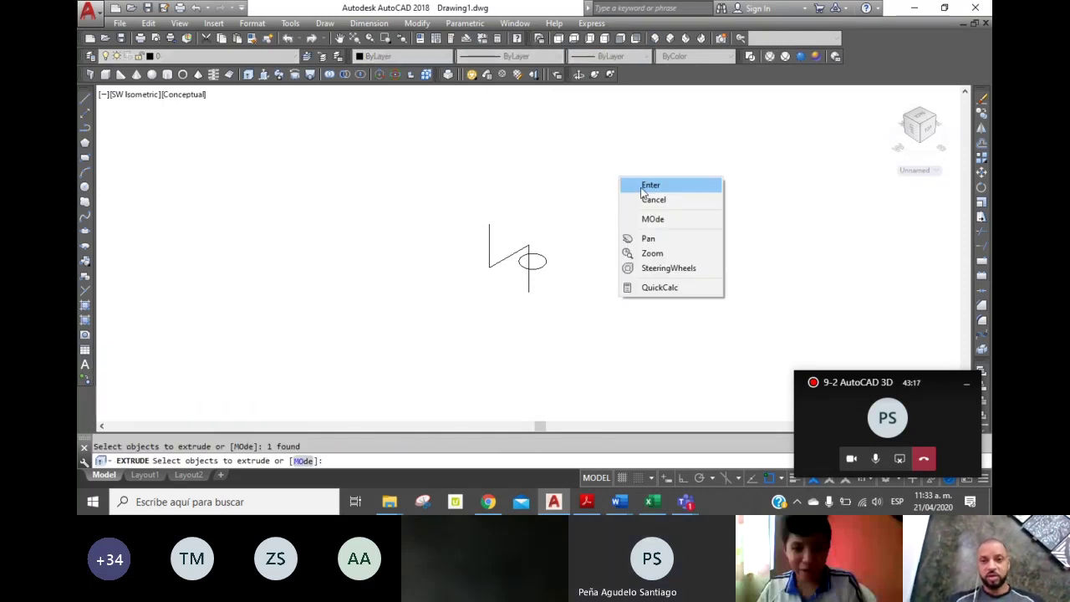
pyautogui.click(644, 186)
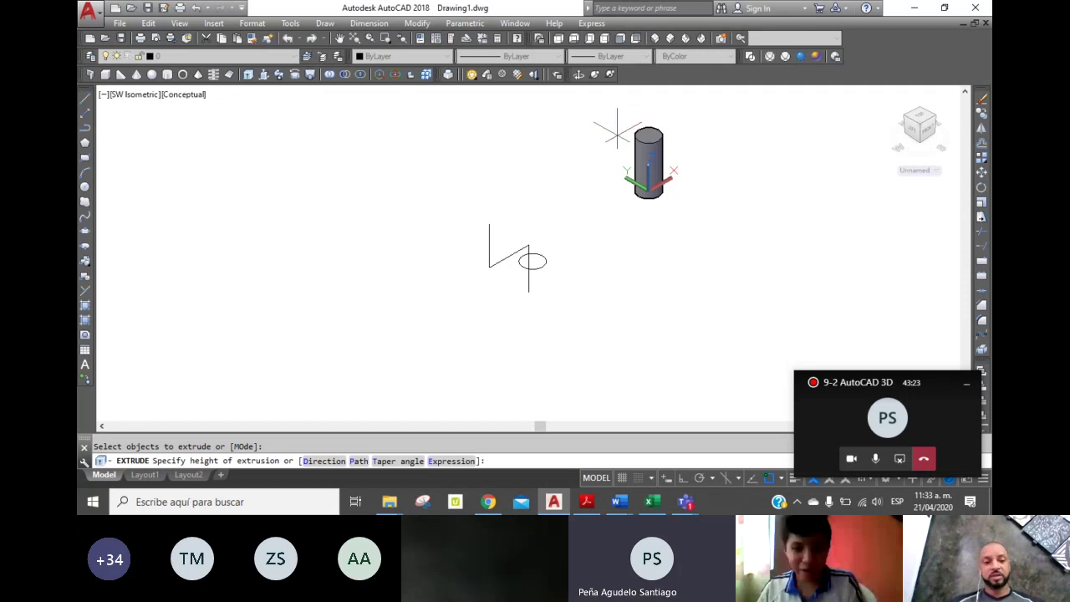
pyautogui.press('Escape')
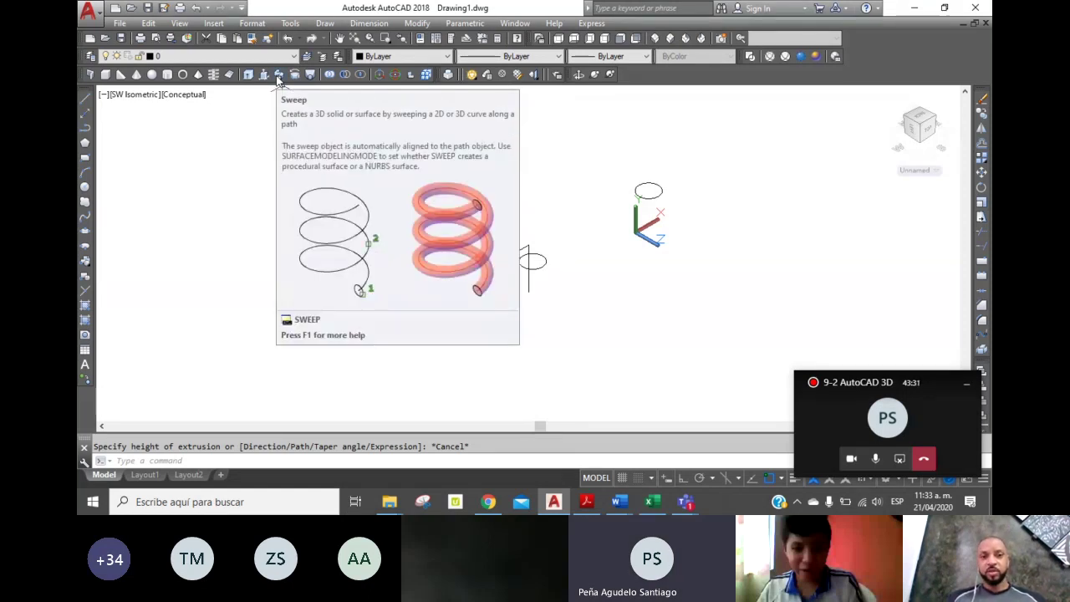
# Step: Test-sweep the circle along the stepped path, undo it, and delete the path
pyautogui.click(279, 75)
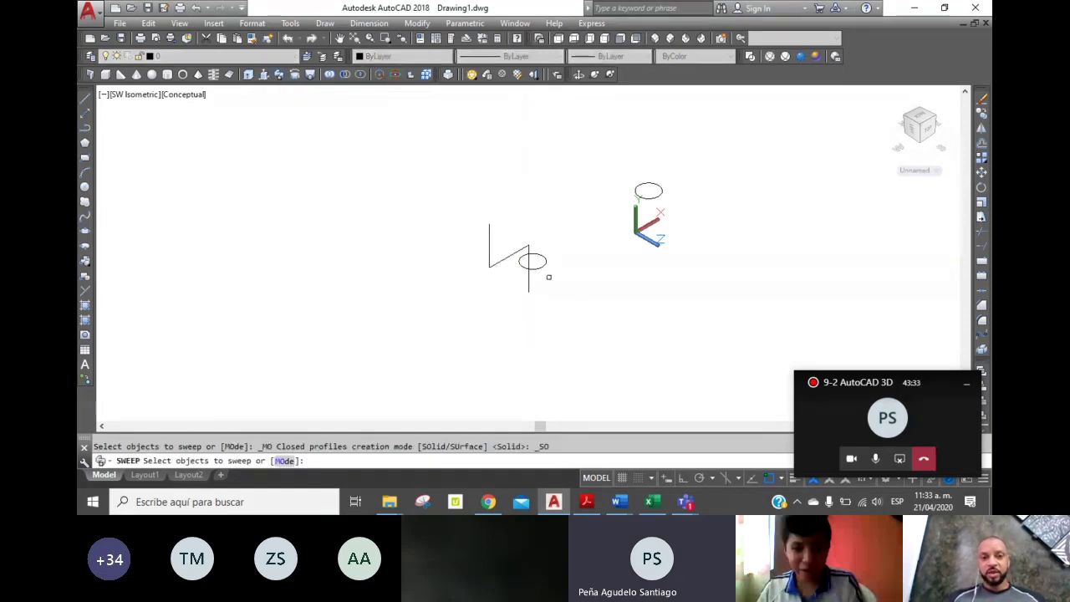
pyautogui.click(542, 264)
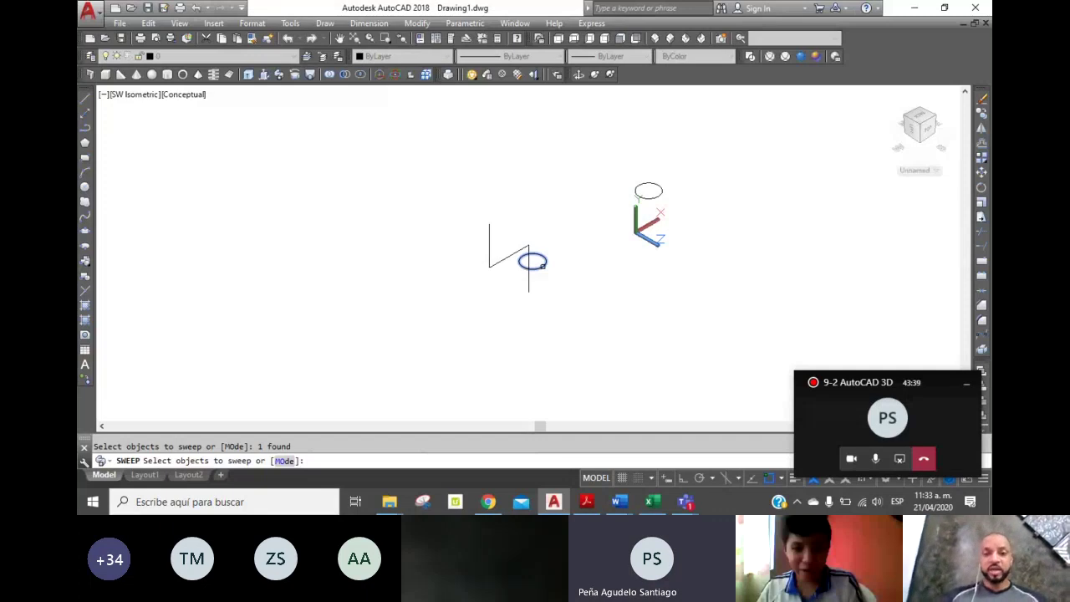
pyautogui.press('Return')
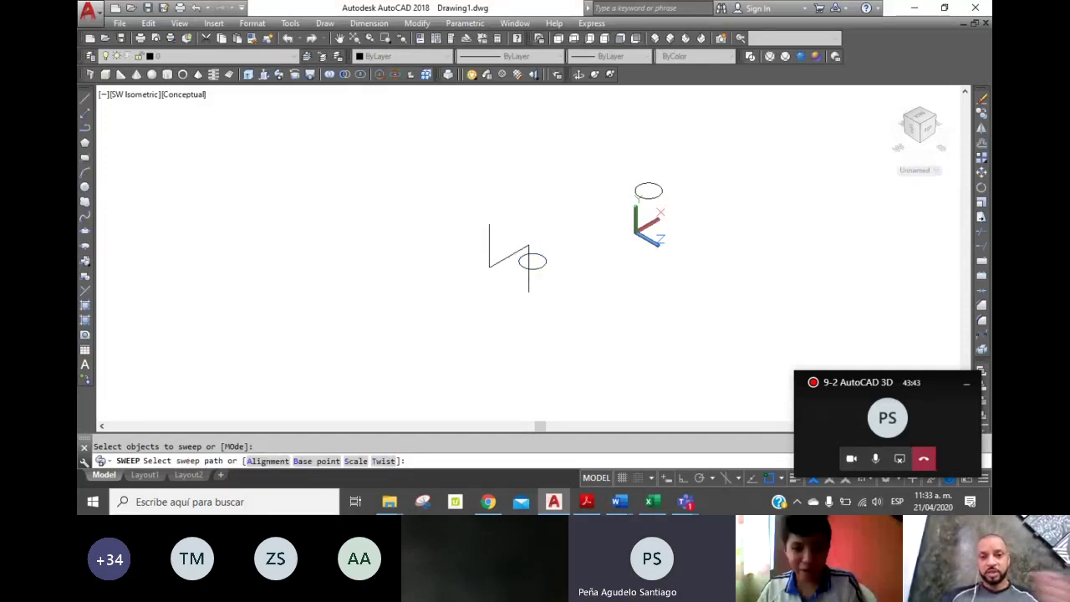
pyautogui.click(528, 286)
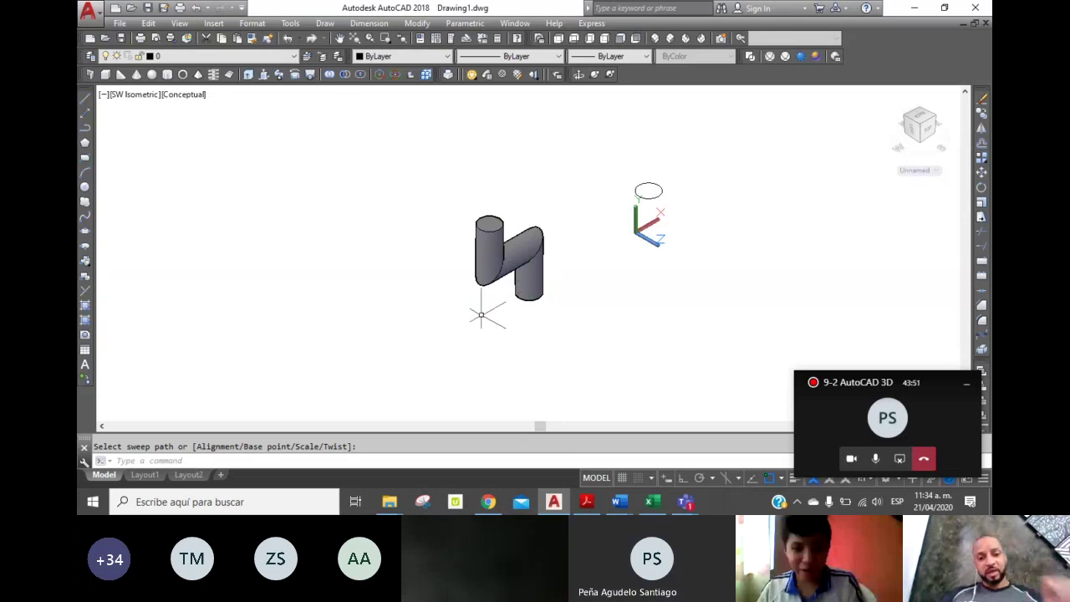
pyautogui.click(548, 253)
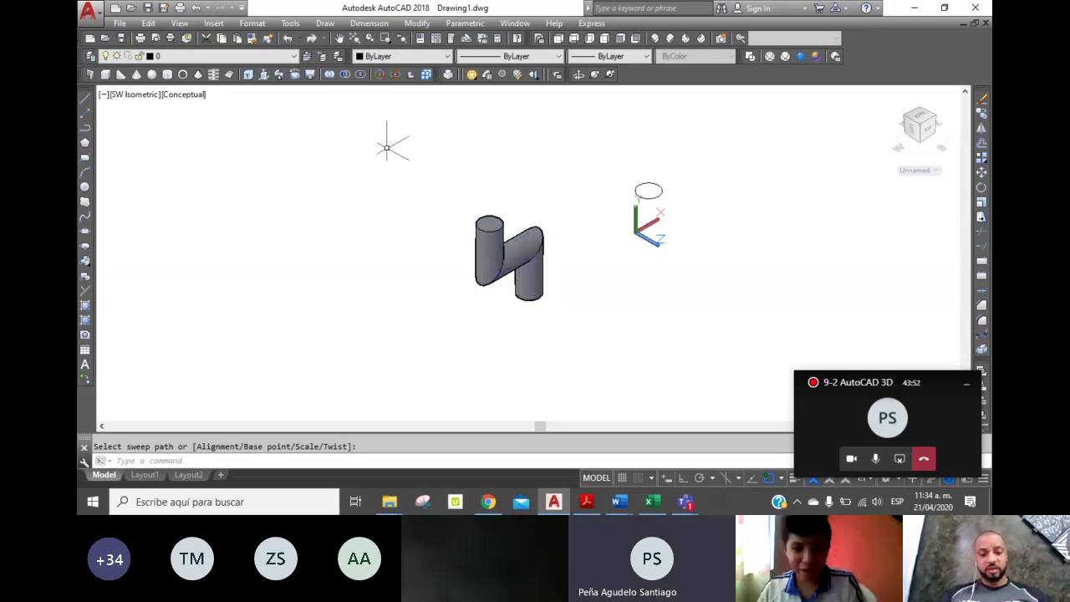
pyautogui.hotkey('ctrl', 'z')
pyautogui.click(514, 256)
pyautogui.moveTo(529, 248)
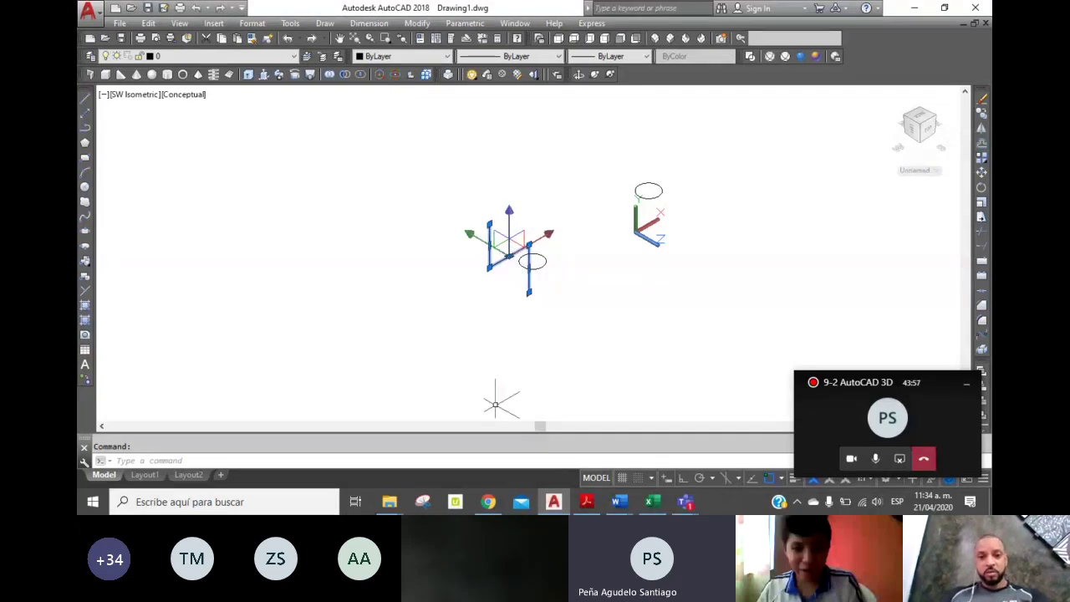
pyautogui.press('Delete')
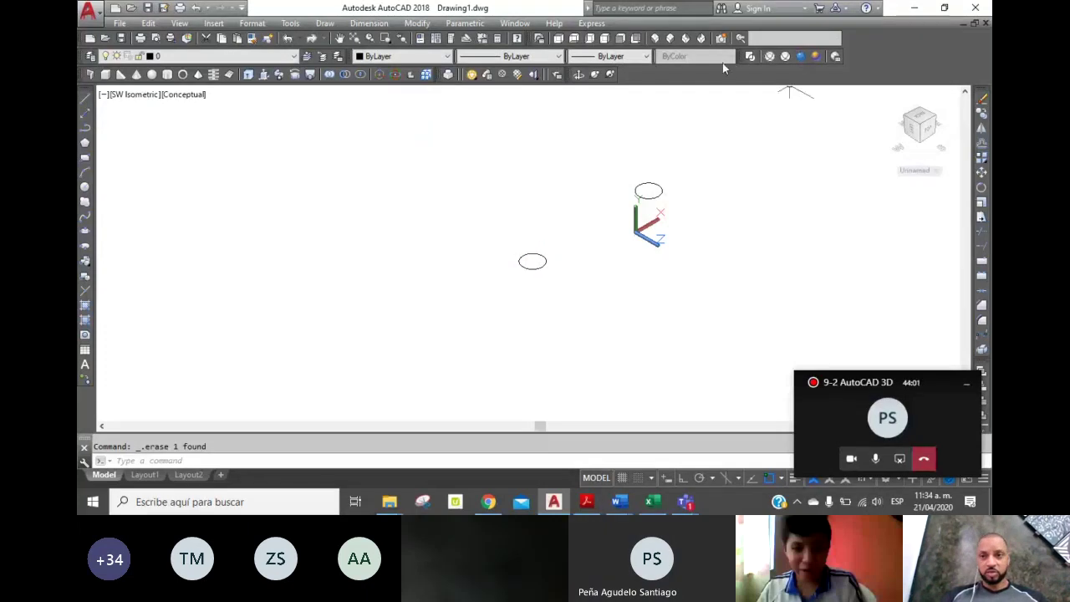
# Step: Switch back to the Front view
pyautogui.click(613, 40)
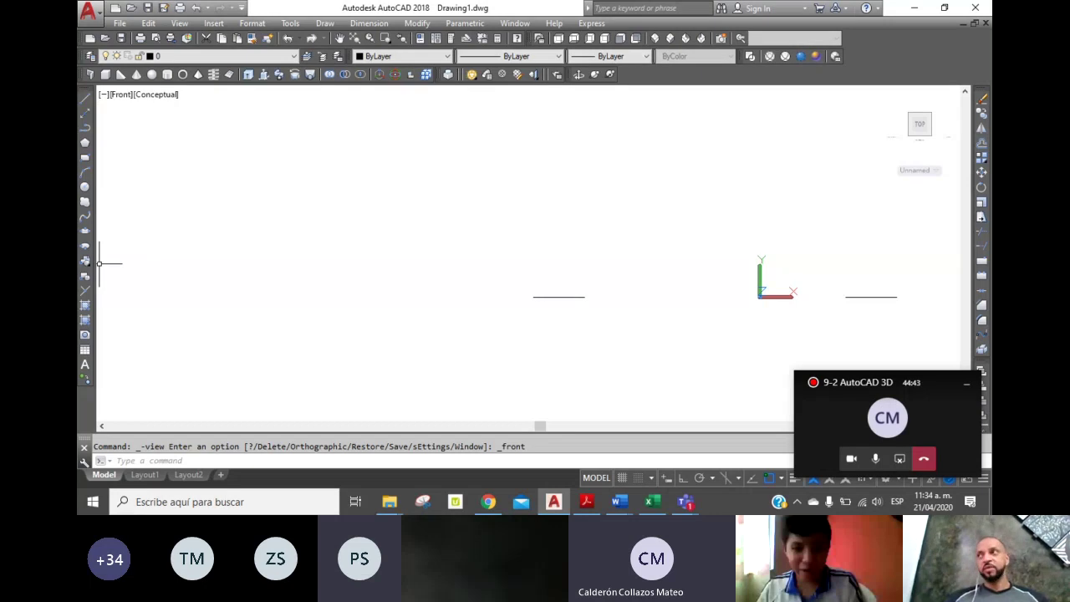
# Step: Draw a stepped line path with Ortho on: up, left, up, then left again
pyautogui.click(86, 98)
pyautogui.click(444, 298)
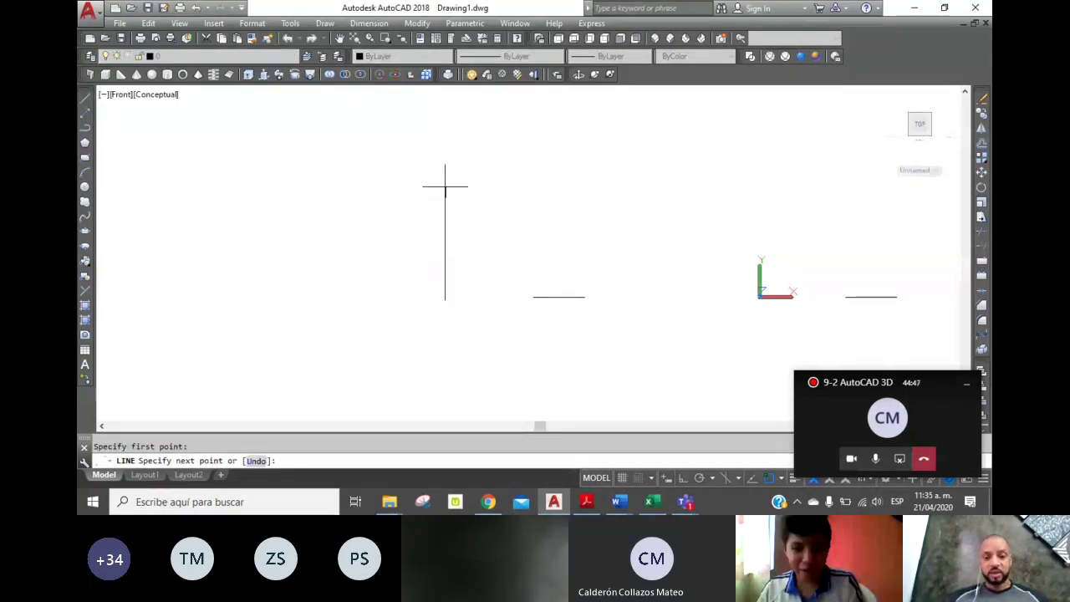
pyautogui.click(681, 478)
pyautogui.click(444, 219)
pyautogui.click(320, 218)
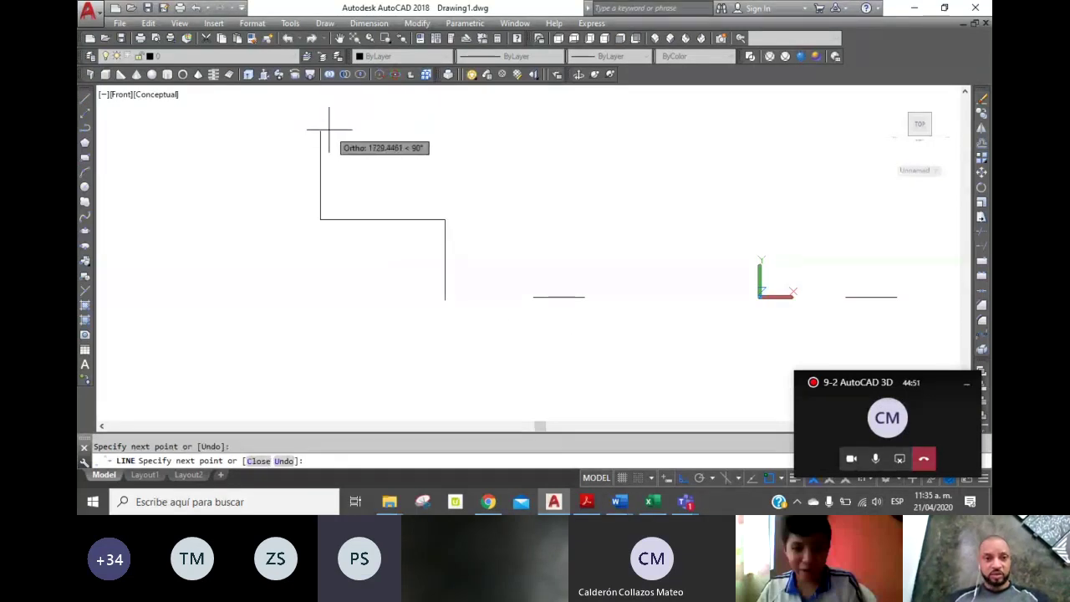
pyautogui.click(328, 129)
pyautogui.click(231, 129)
pyautogui.rightClick(231, 131)
pyautogui.click(263, 142)
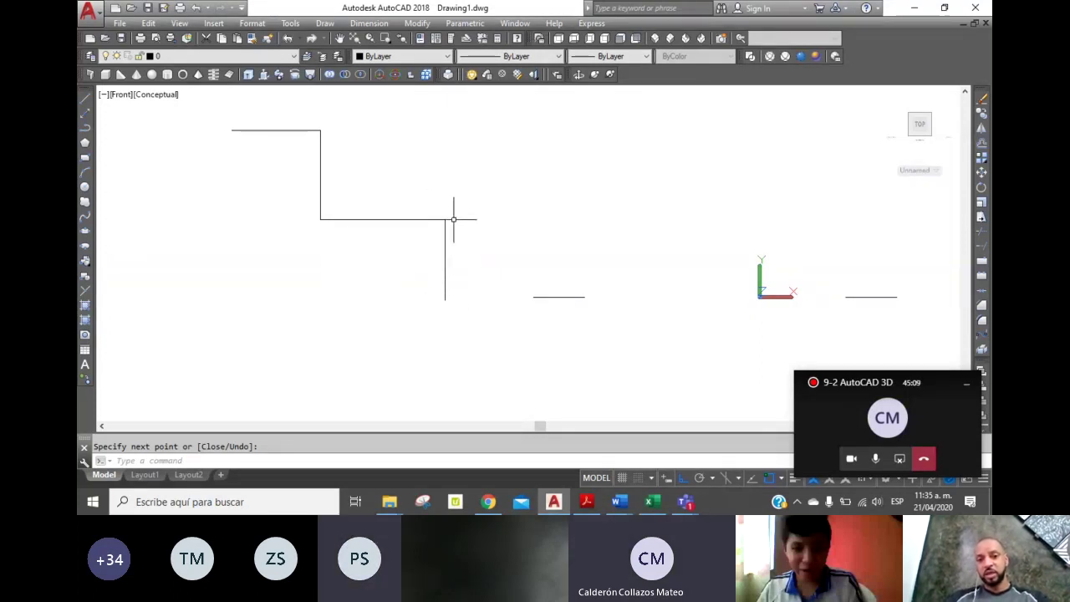
# Step: Window-select the stepped line path and delete it
pyautogui.click(462, 263)
pyautogui.click(261, 138)
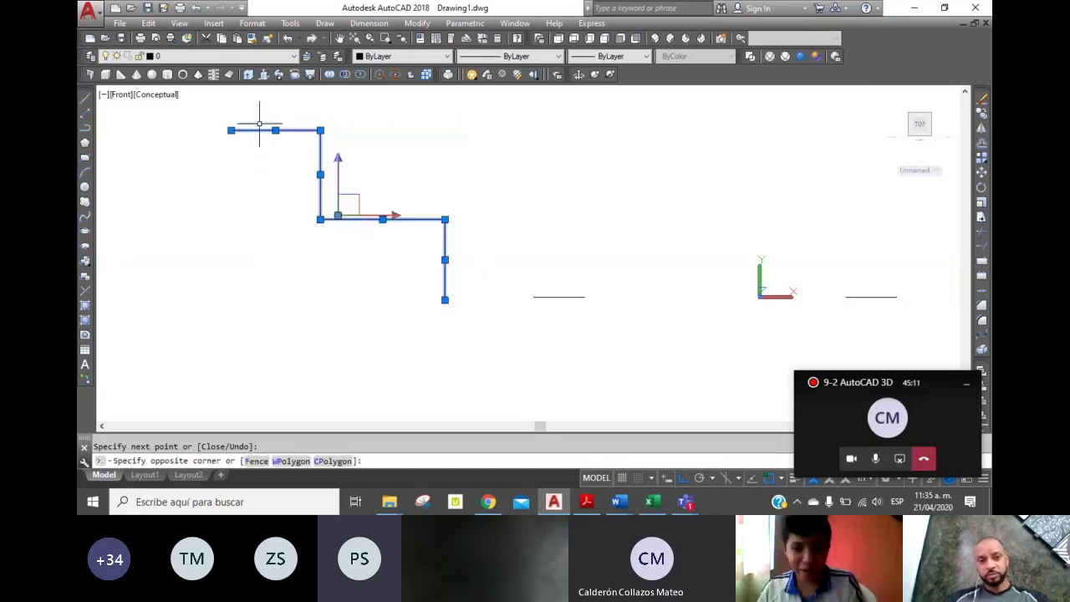
pyautogui.press('Delete')
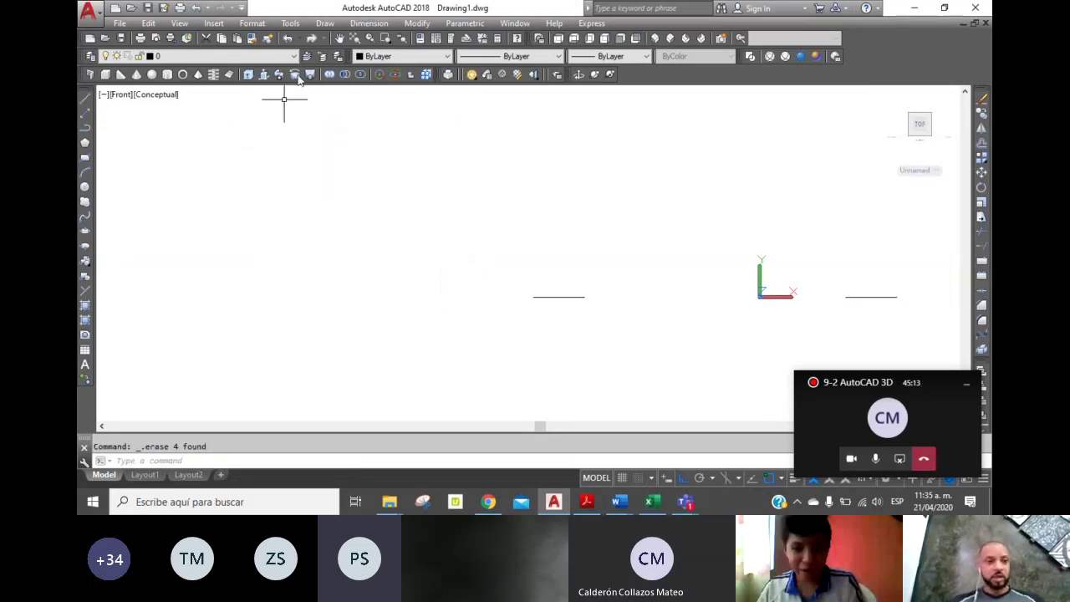
pyautogui.click(84, 217)
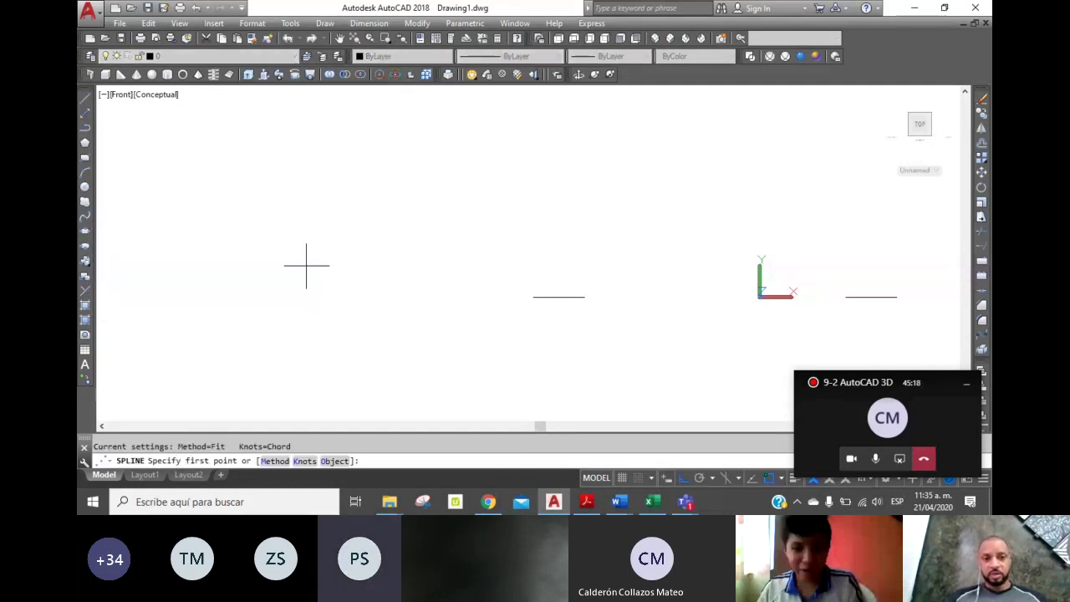
# Step: Draw a wavy S-curve spline above the left circle, with Ortho turned off for the top end point
pyautogui.click(460, 294)
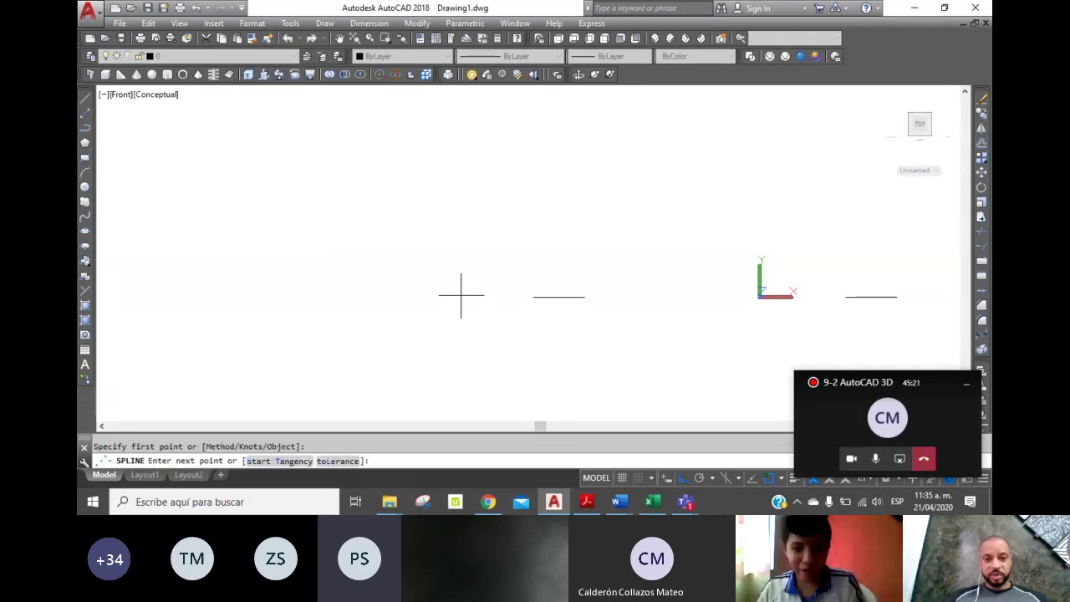
pyautogui.click(462, 233)
pyautogui.click(389, 222)
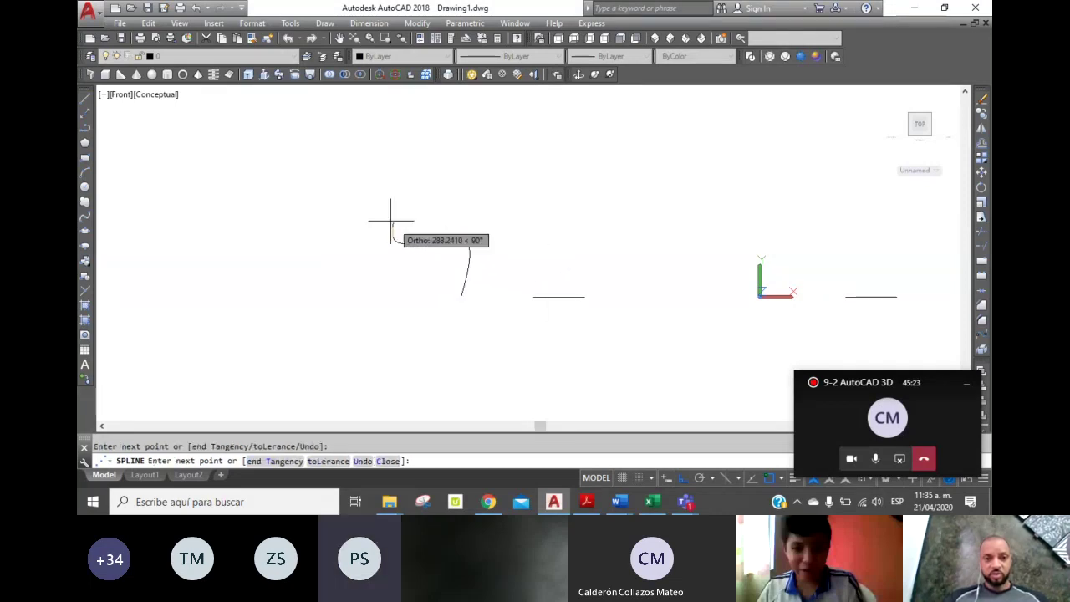
pyautogui.click(360, 142)
pyautogui.click(294, 120)
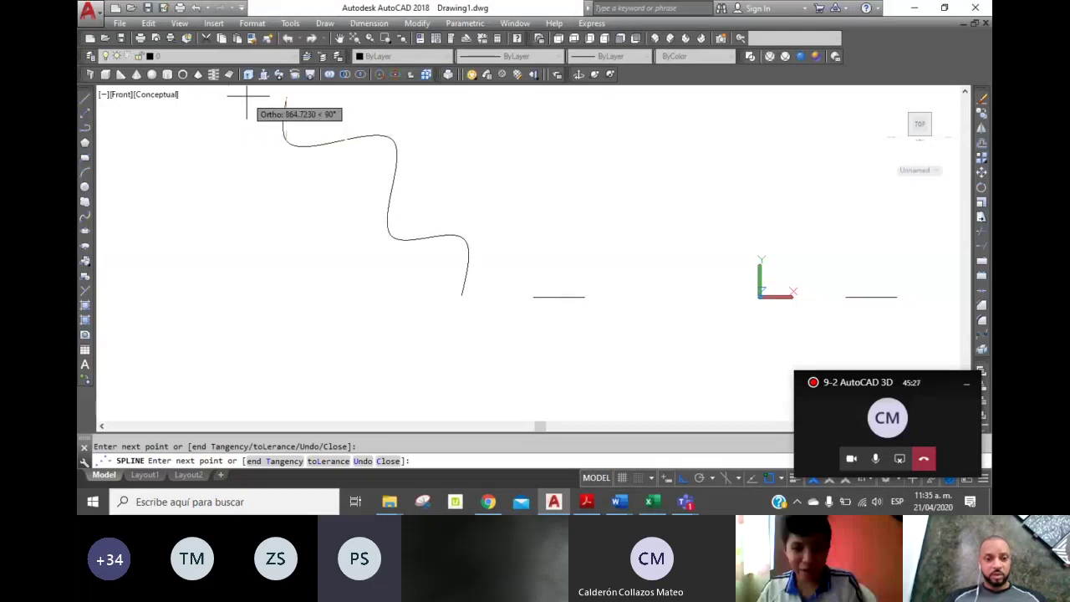
pyautogui.click(245, 216)
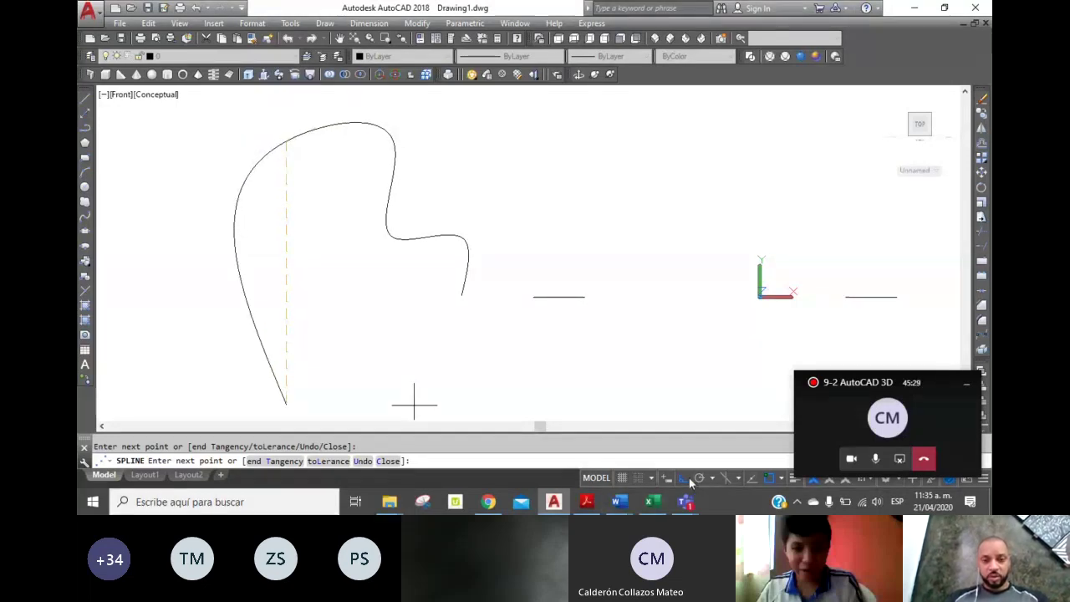
pyautogui.press('F8')
pyautogui.click(257, 100)
pyautogui.rightClick(292, 119)
pyautogui.click(320, 127)
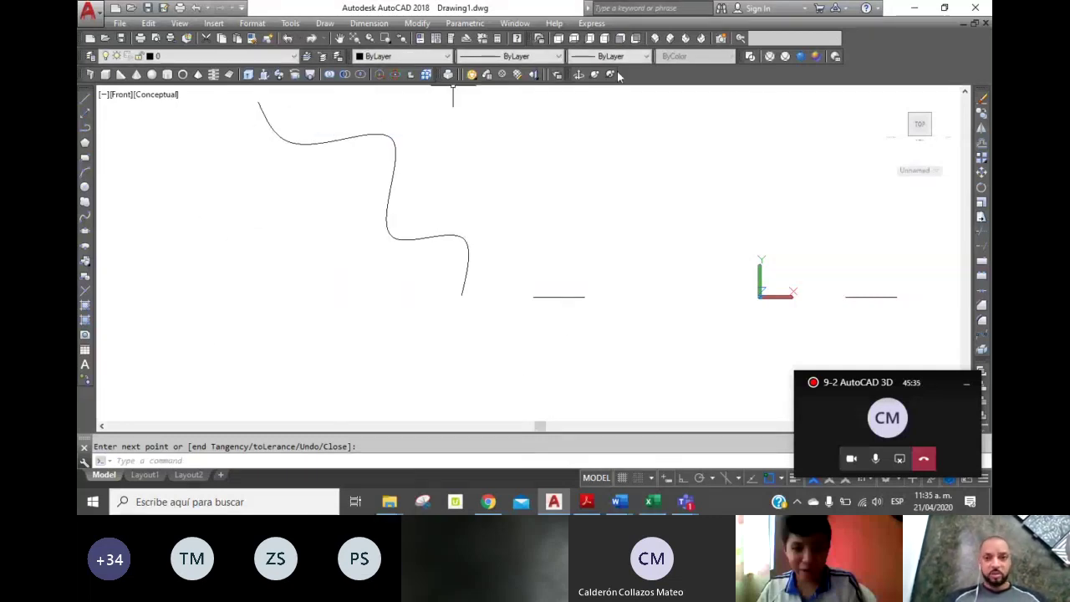
pyautogui.click(657, 40)
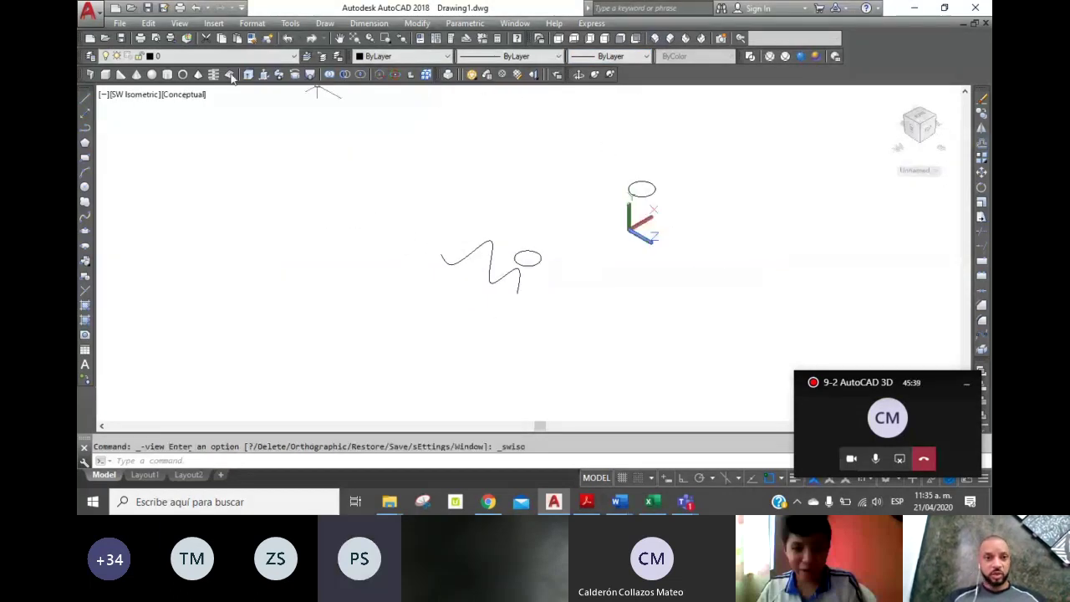
pyautogui.click(264, 75)
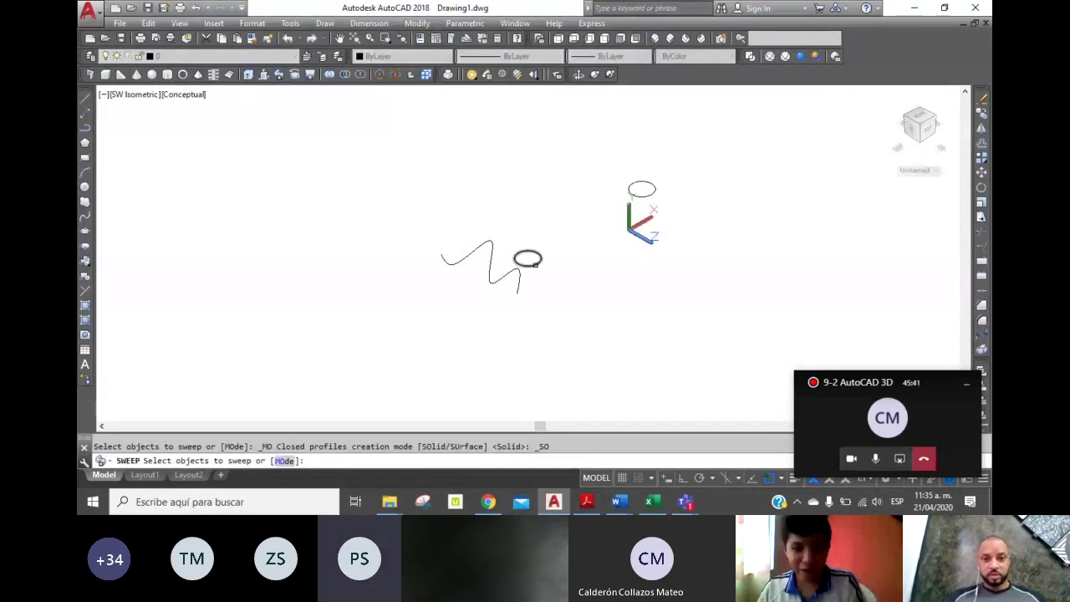
pyautogui.click(535, 263)
pyautogui.press('Return')
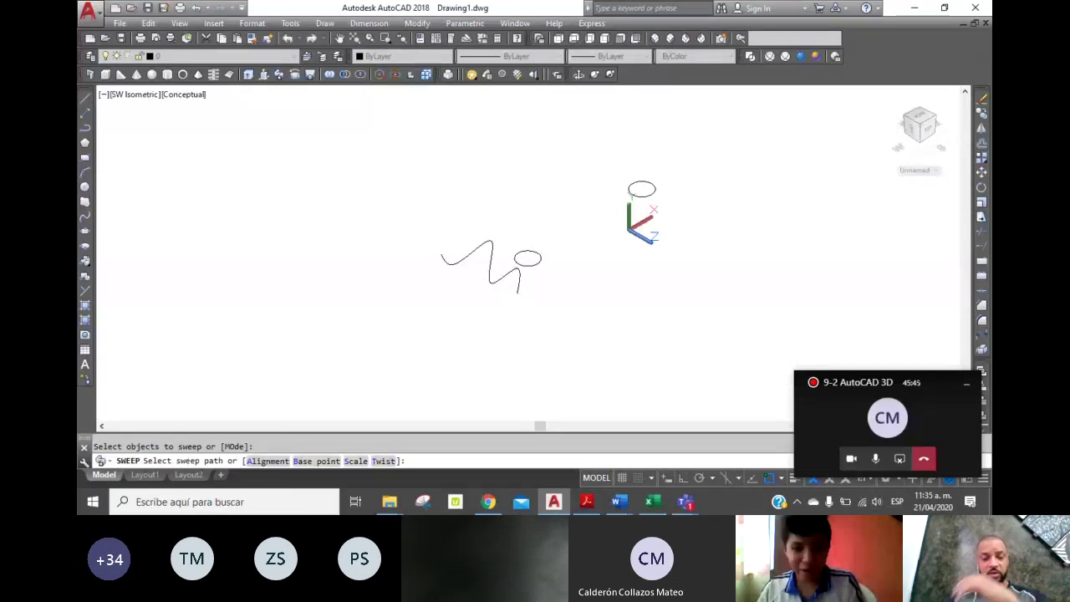
pyautogui.press('Return')
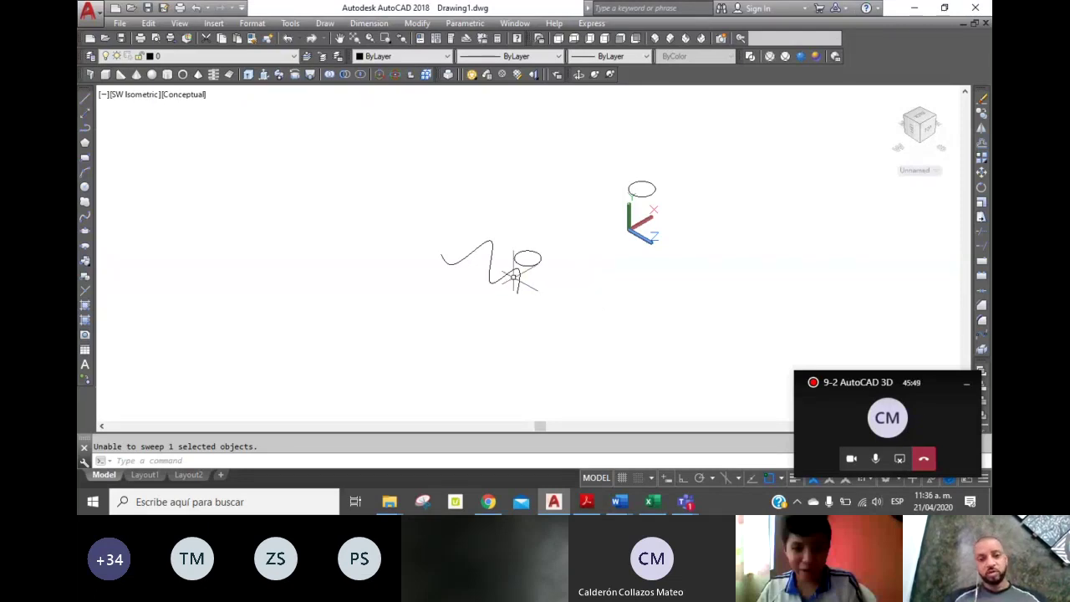
pyautogui.press('Escape')
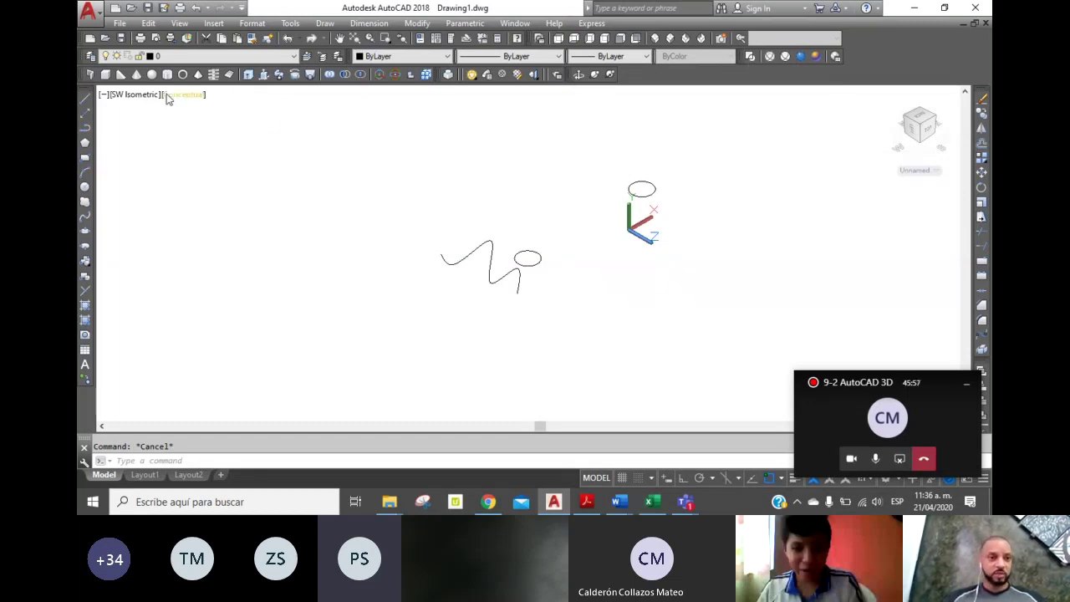
# Step: In Front view, window-select the wavy spline and delete it
pyautogui.click(620, 39)
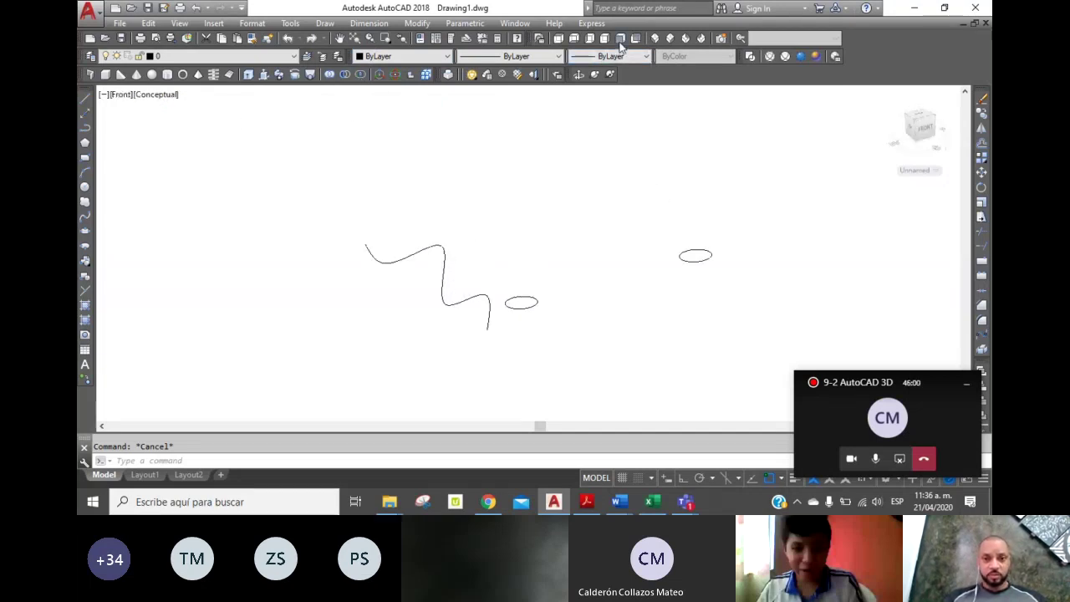
pyautogui.click(494, 281)
pyautogui.click(444, 242)
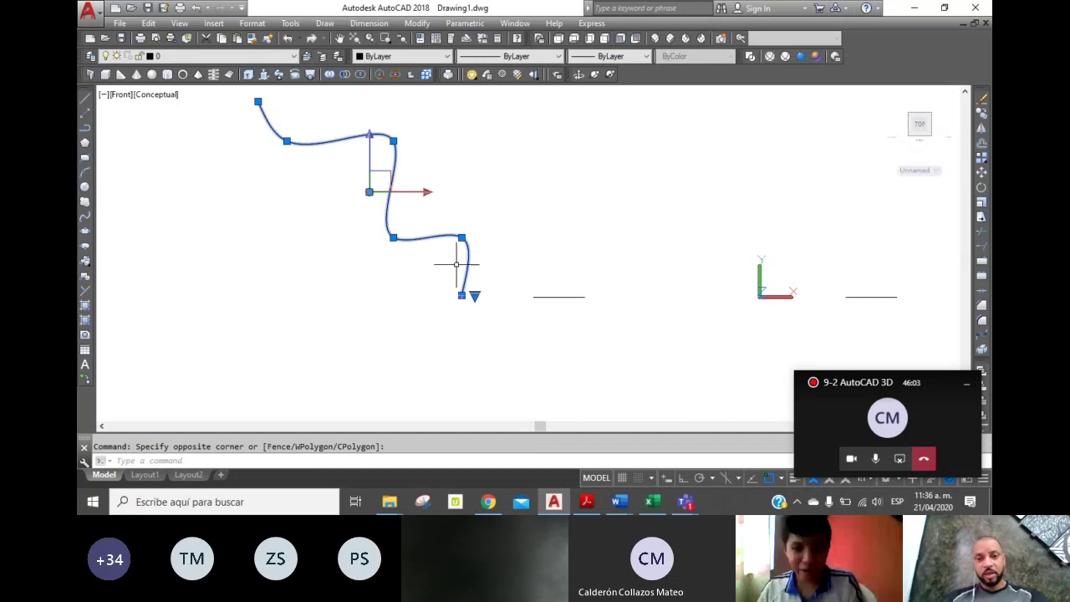
pyautogui.press('Escape')
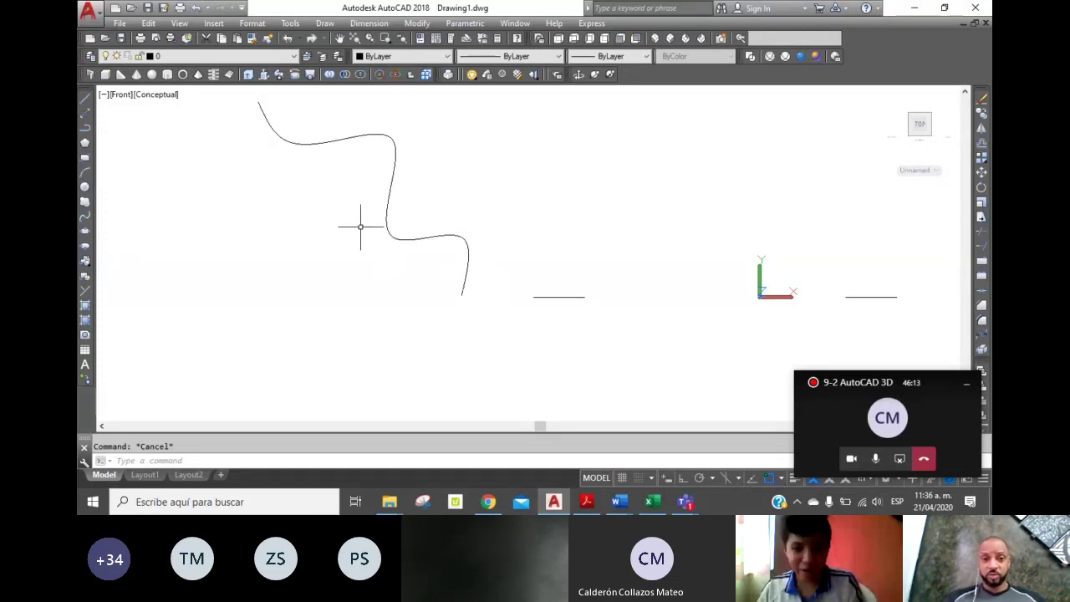
pyautogui.click(479, 269)
pyautogui.click(401, 215)
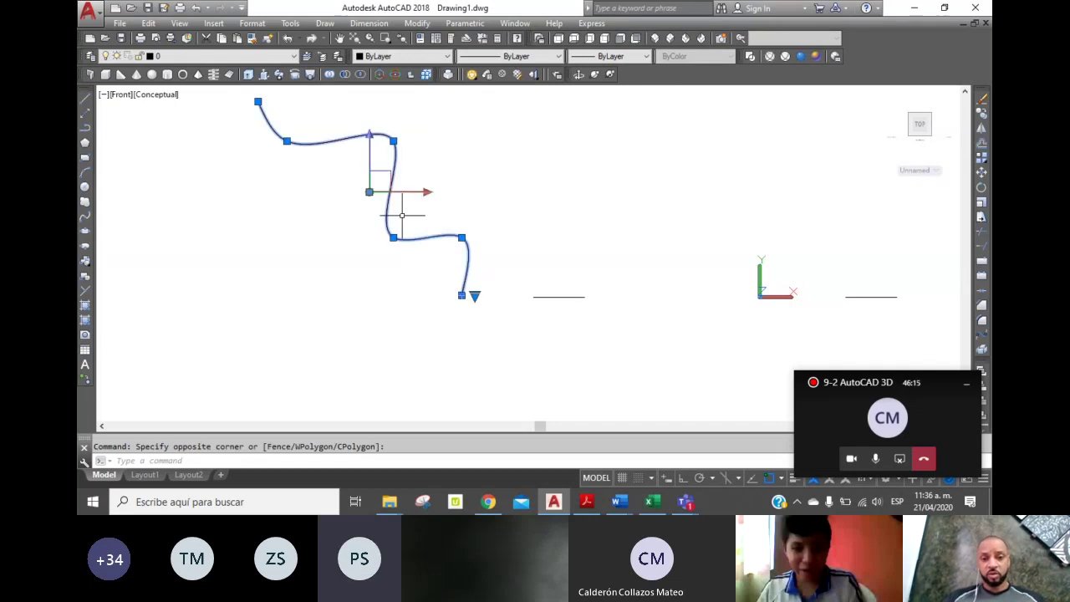
pyautogui.press('Delete')
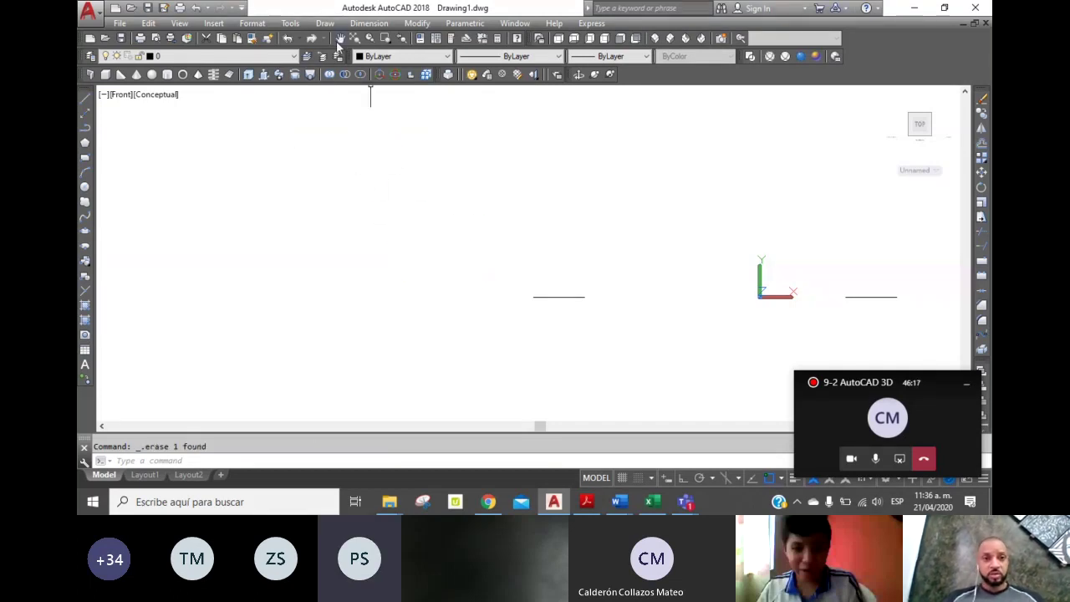
# Step: Pan the drawing down and right, then zoom out to show more of it
pyautogui.click(339, 37)
pyautogui.moveTo(457, 209); pyautogui.dragTo(458, 309)
pyautogui.moveTo(449, 249); pyautogui.dragTo(511, 236)
pyautogui.rightClick(500, 208)
pyautogui.click(520, 214)
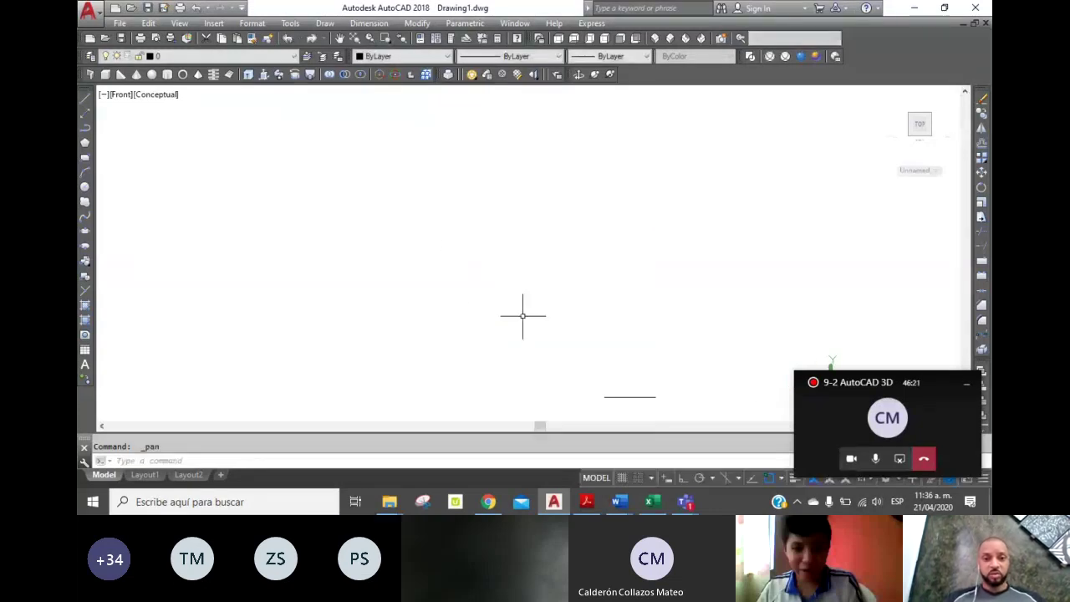
pyautogui.click(339, 38)
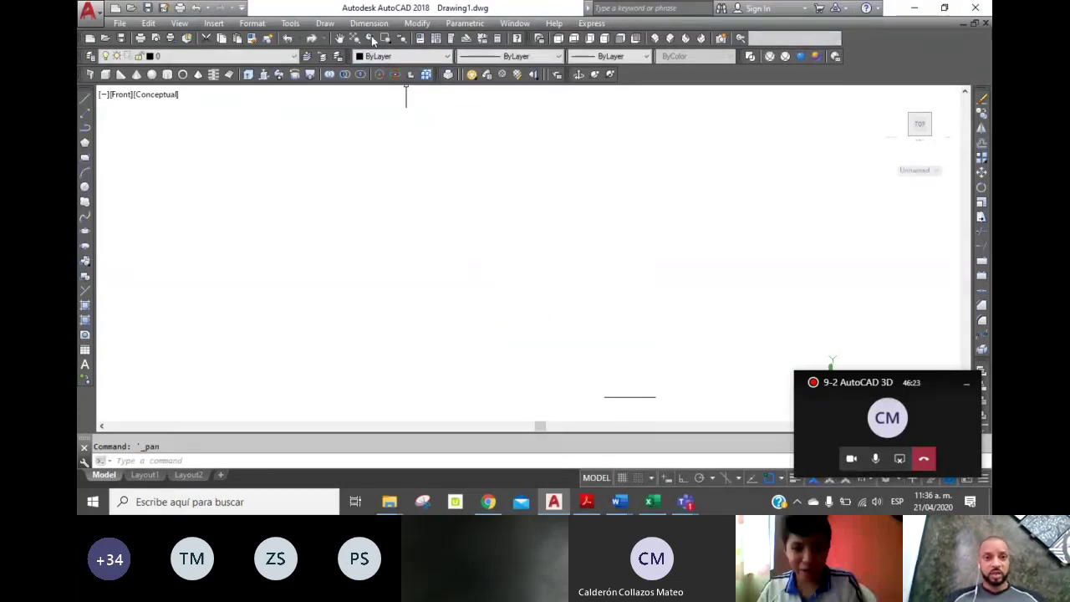
pyautogui.click(371, 39)
pyautogui.moveTo(437, 242); pyautogui.dragTo(477, 312)
pyautogui.rightClick(439, 202)
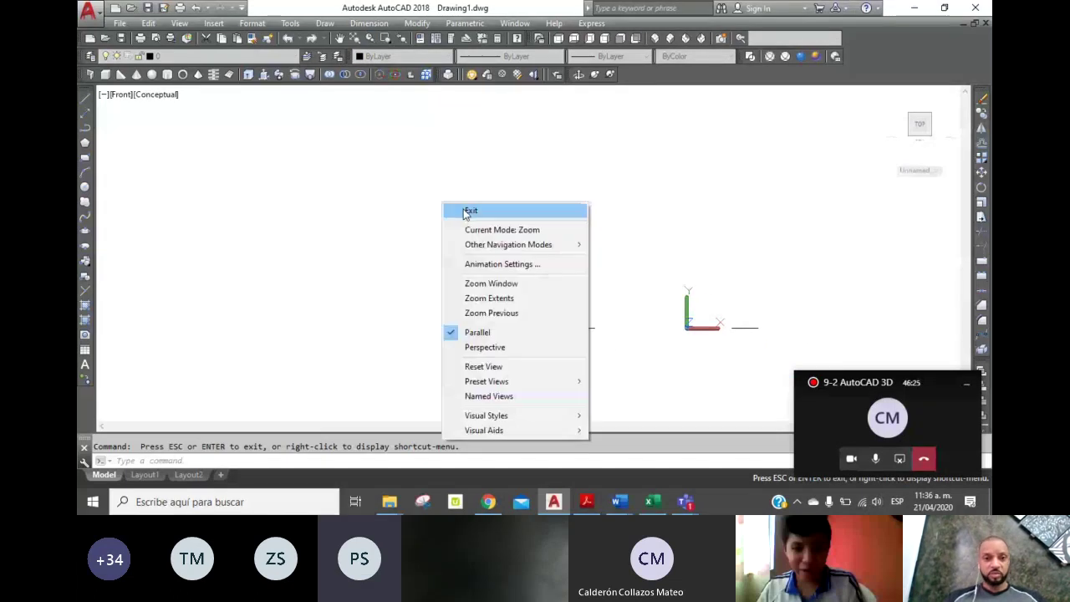
pyautogui.click(468, 212)
pyautogui.click(91, 219)
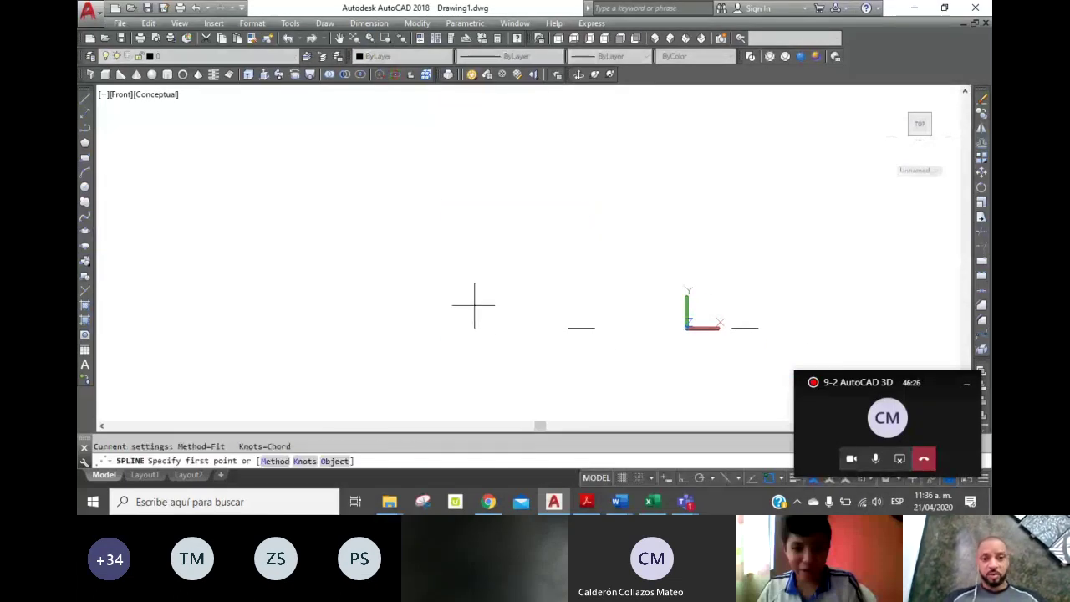
# Step: Draw a spline rising straight up from above the short line and bending to the left
pyautogui.click(521, 325)
pyautogui.click(521, 243)
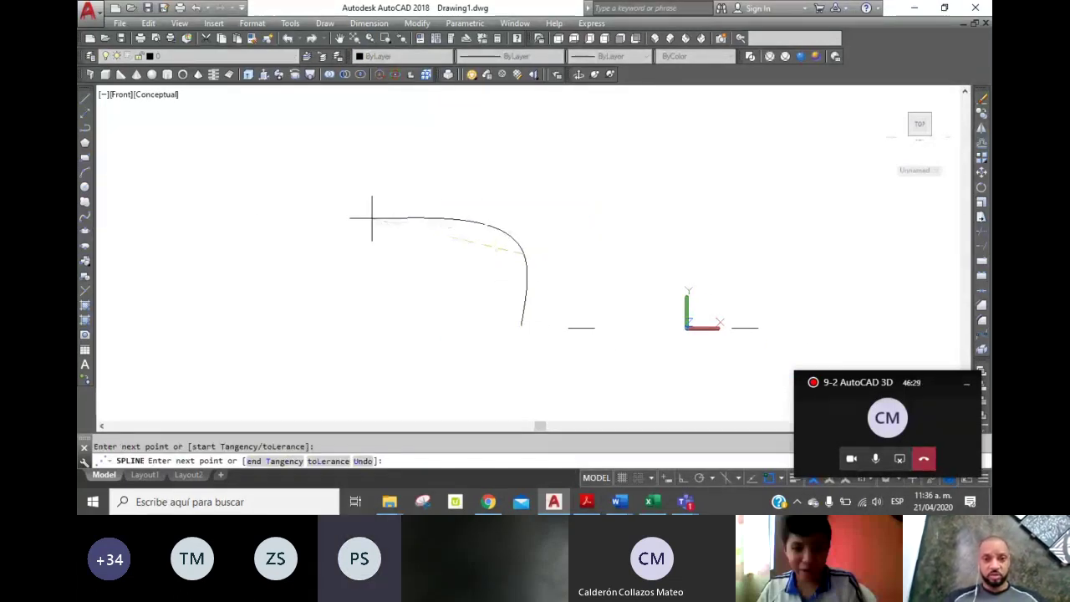
pyautogui.click(362, 129)
pyautogui.click(233, 127)
pyautogui.rightClick(253, 127)
pyautogui.click(286, 135)
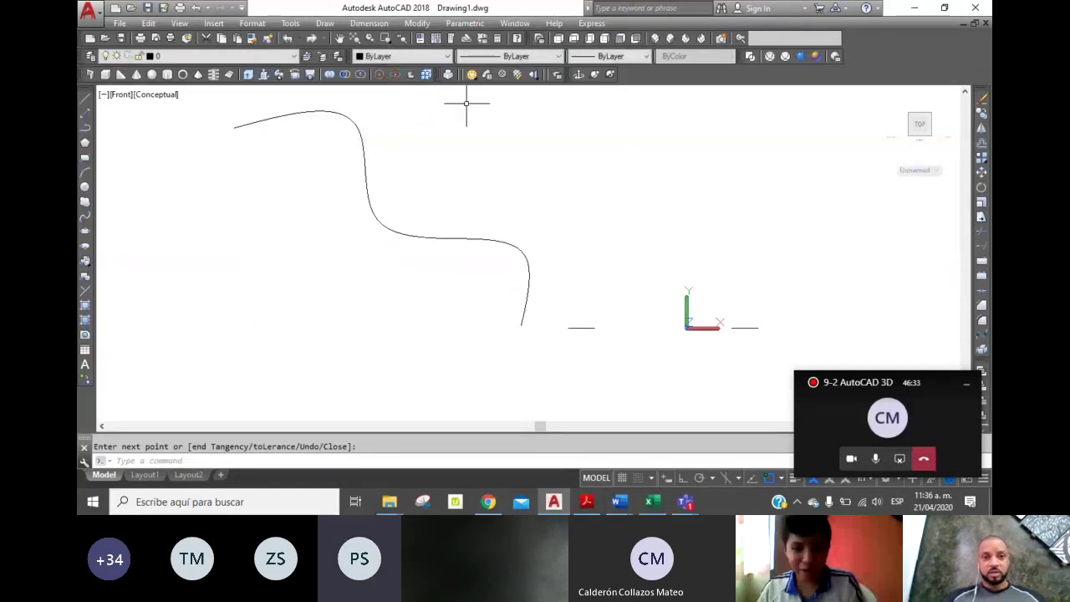
# Step: In SW Isometric view, sweep the small circle along the new spline into a tube
pyautogui.click(653, 39)
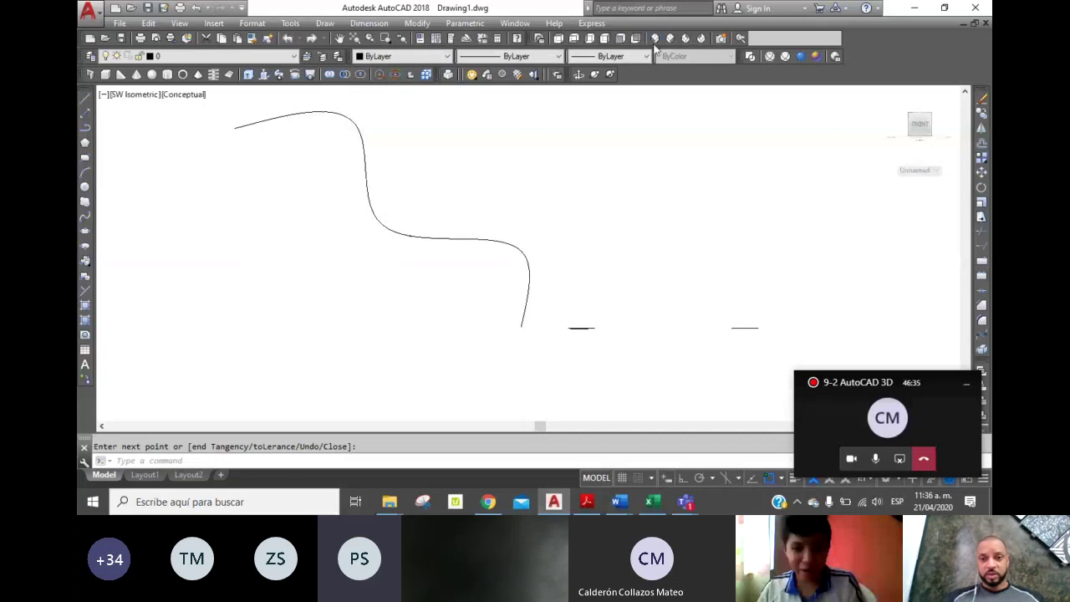
pyautogui.click(282, 74)
pyautogui.click(568, 274)
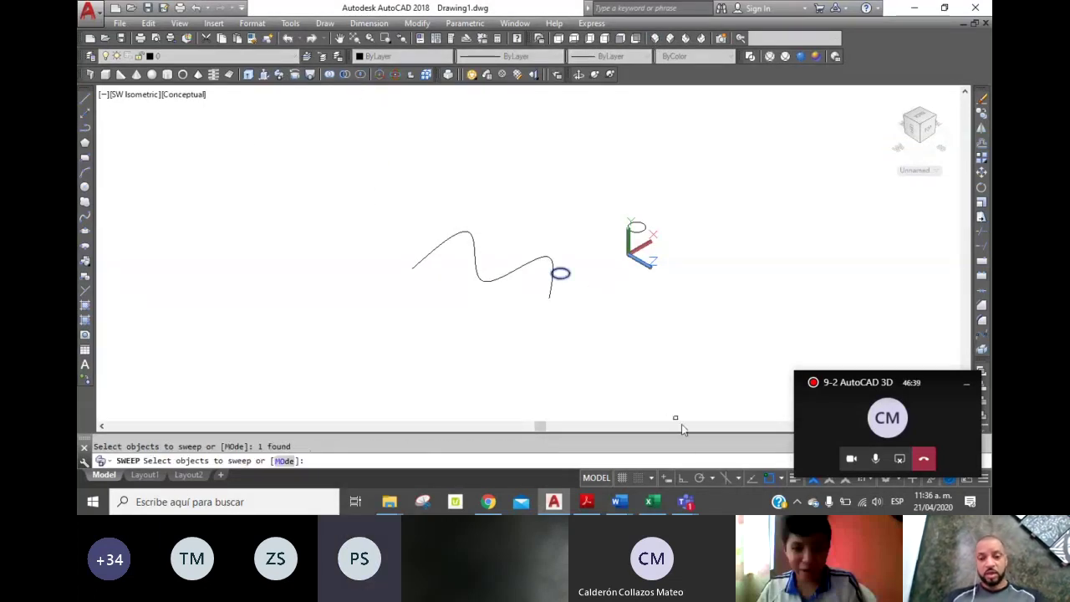
pyautogui.press('Return')
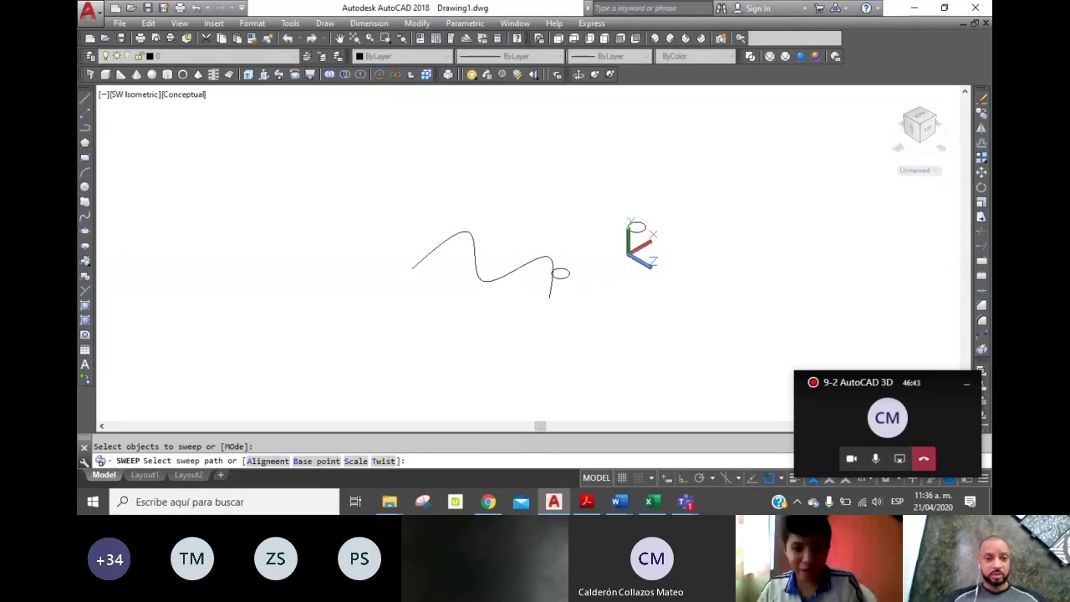
pyautogui.click(491, 284)
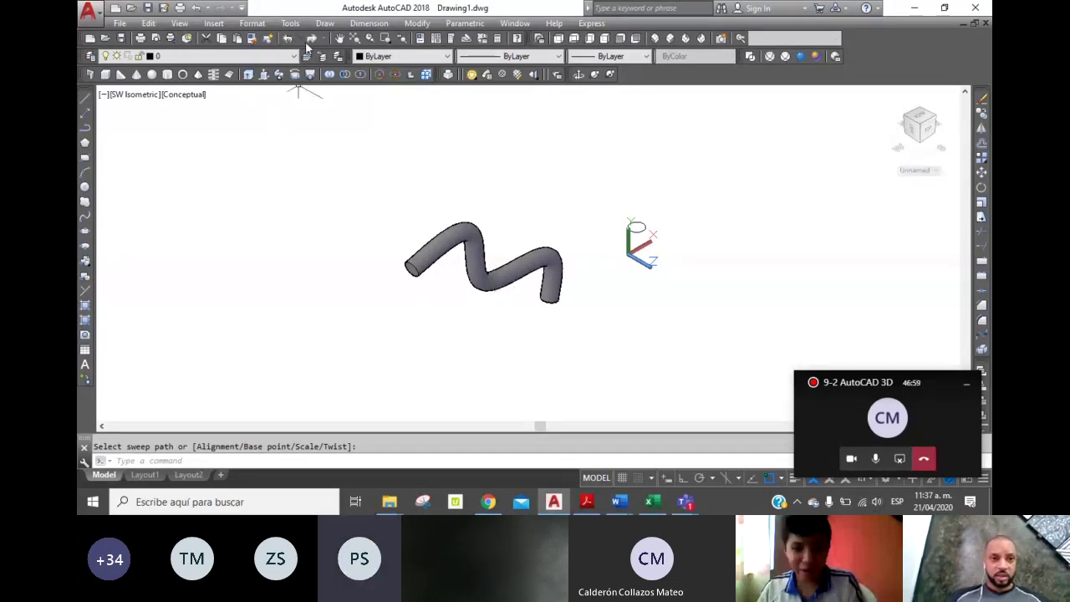
# Step: Undo the sweep, delete the spline path, and return to Front view
pyautogui.click(287, 40)
pyautogui.click(539, 298)
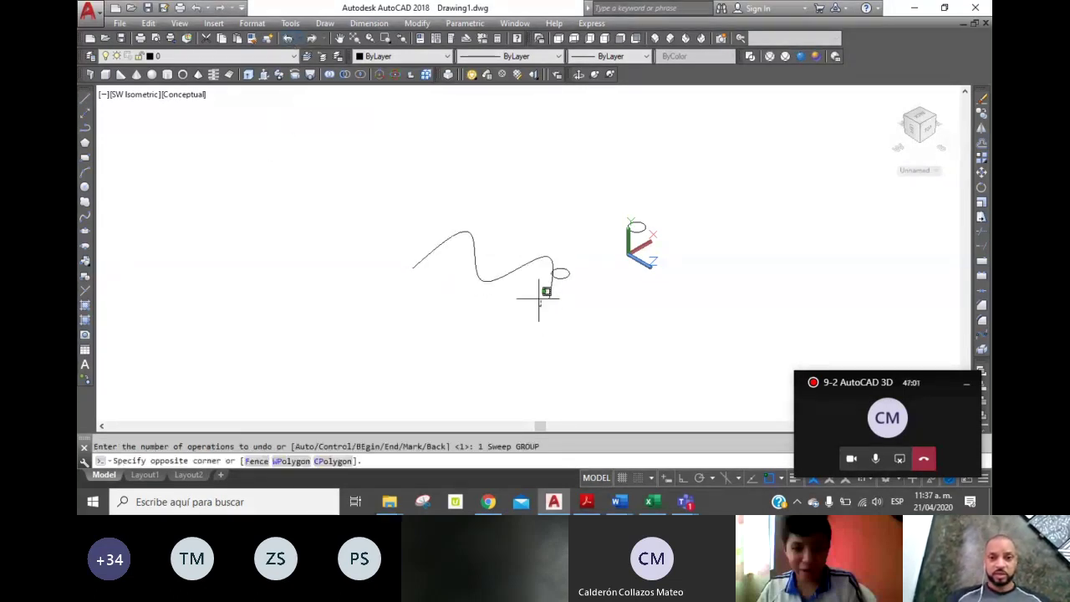
pyautogui.click(448, 264)
pyautogui.press('Delete')
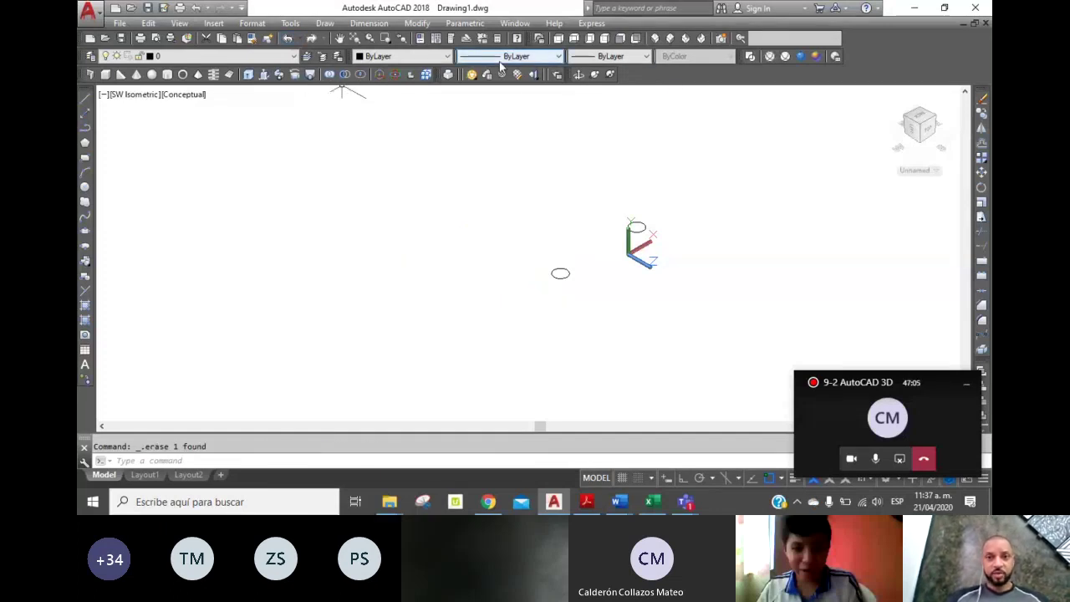
pyautogui.click(625, 37)
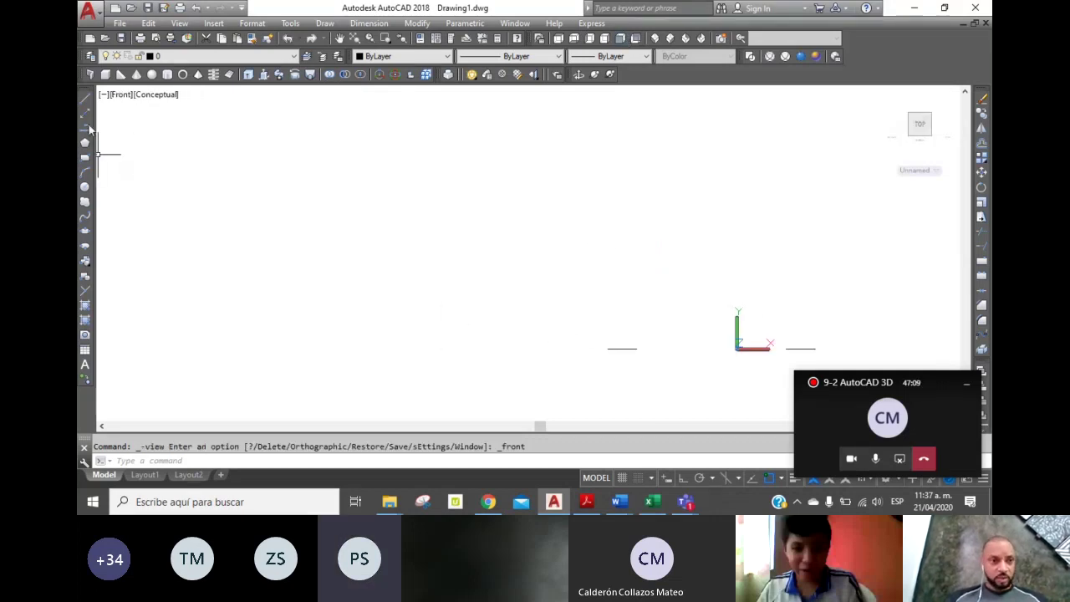
# Step: With Ortho on, draw a line going vertically up, then horizontally to the left
pyautogui.click(85, 98)
pyautogui.click(561, 341)
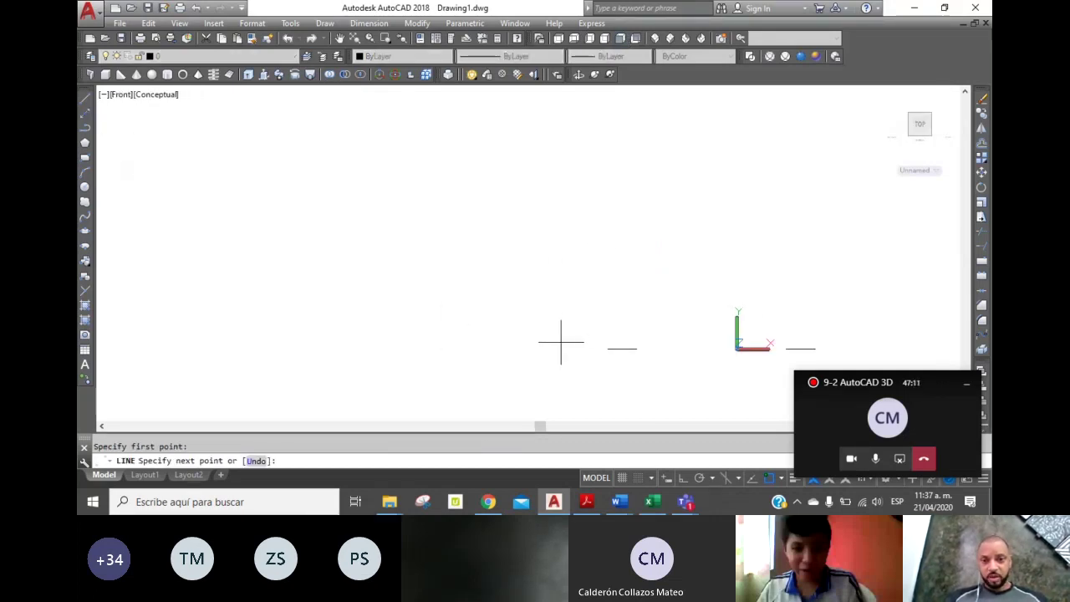
pyautogui.click(682, 477)
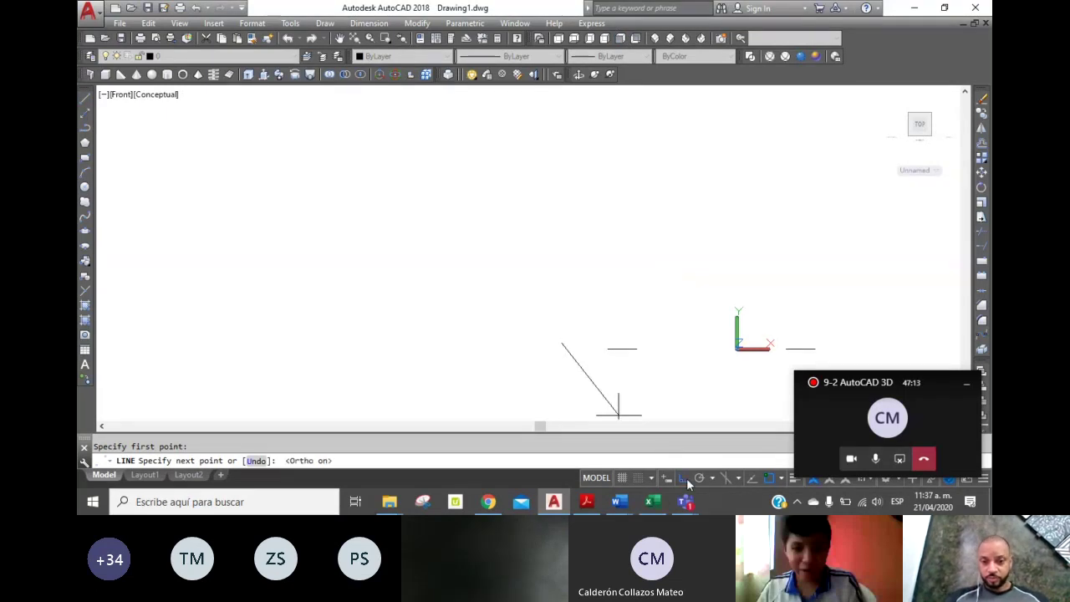
pyautogui.click(554, 255)
pyautogui.click(500, 267)
pyautogui.press('Escape')
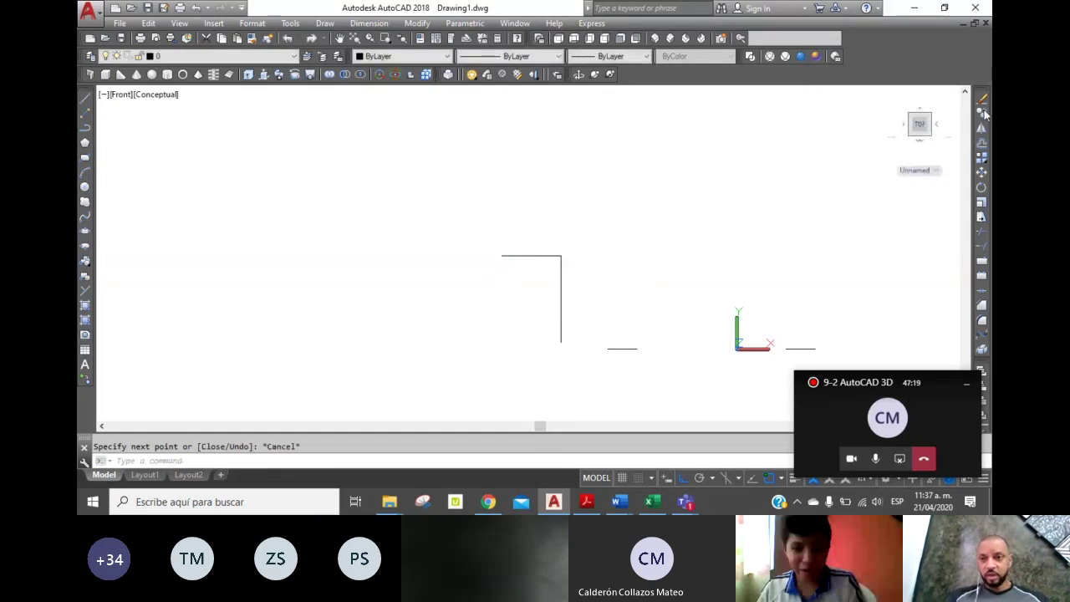
# Step: Copy the vertical line from its top endpoint to the top line's left end
pyautogui.click(983, 112)
pyautogui.click(577, 291)
pyautogui.click(544, 265)
pyautogui.press('Return')
pyautogui.click(560, 255)
pyautogui.click(502, 255)
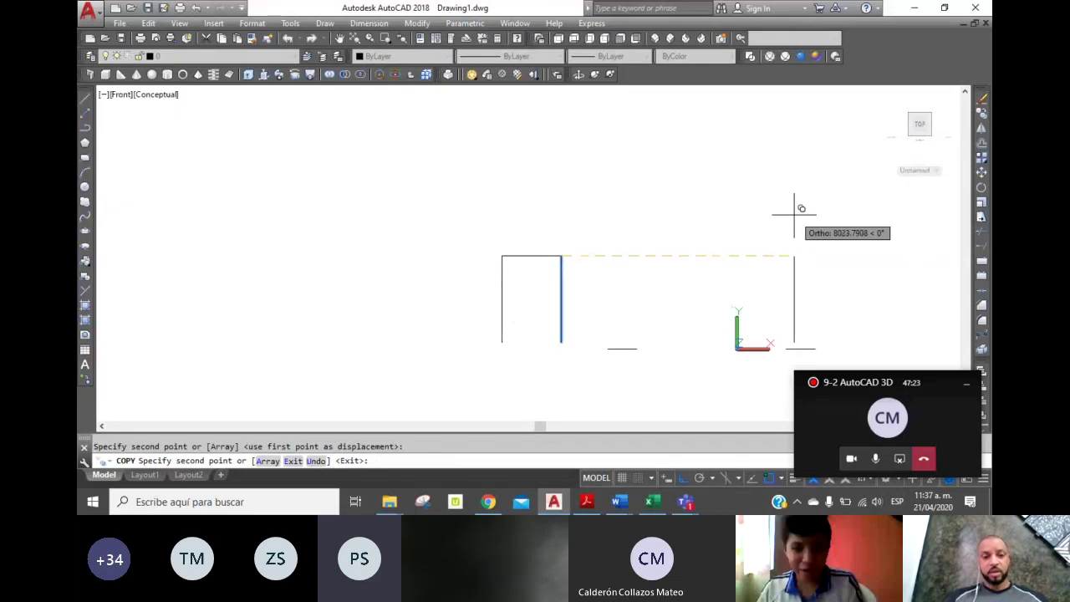
pyautogui.press('Escape')
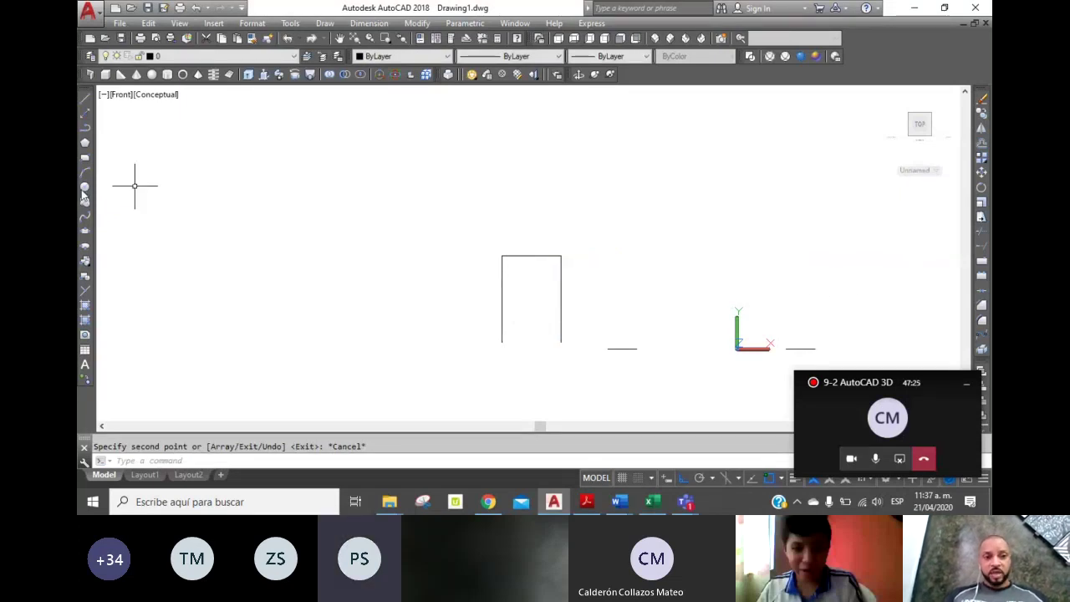
# Step: Draw a circle at the top edge's midpoint, trim its lower arc, and erase the top line
pyautogui.click(84, 188)
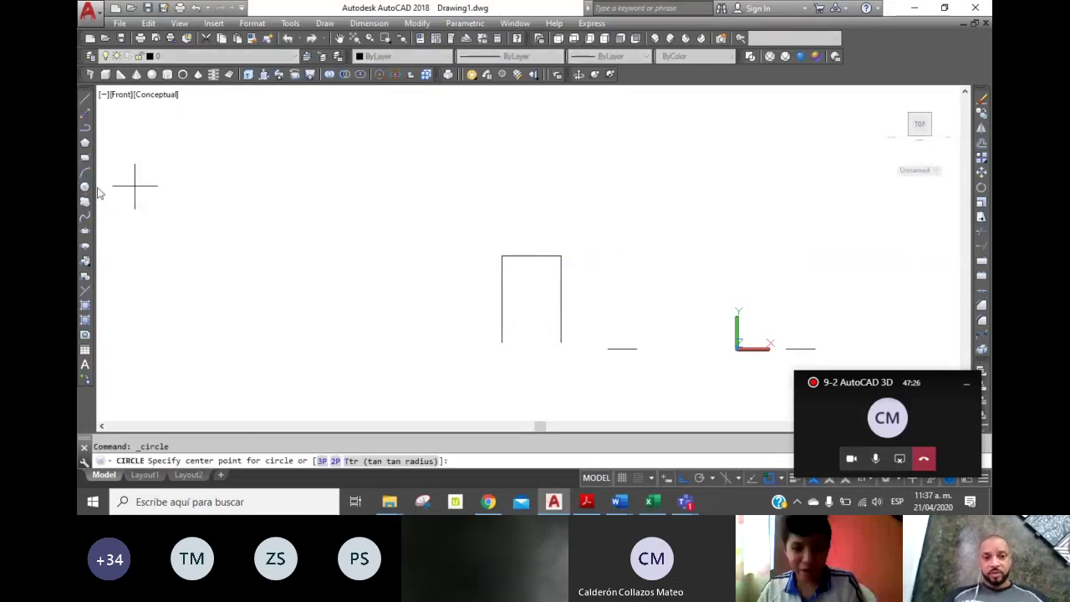
pyautogui.click(531, 255)
pyautogui.click(501, 255)
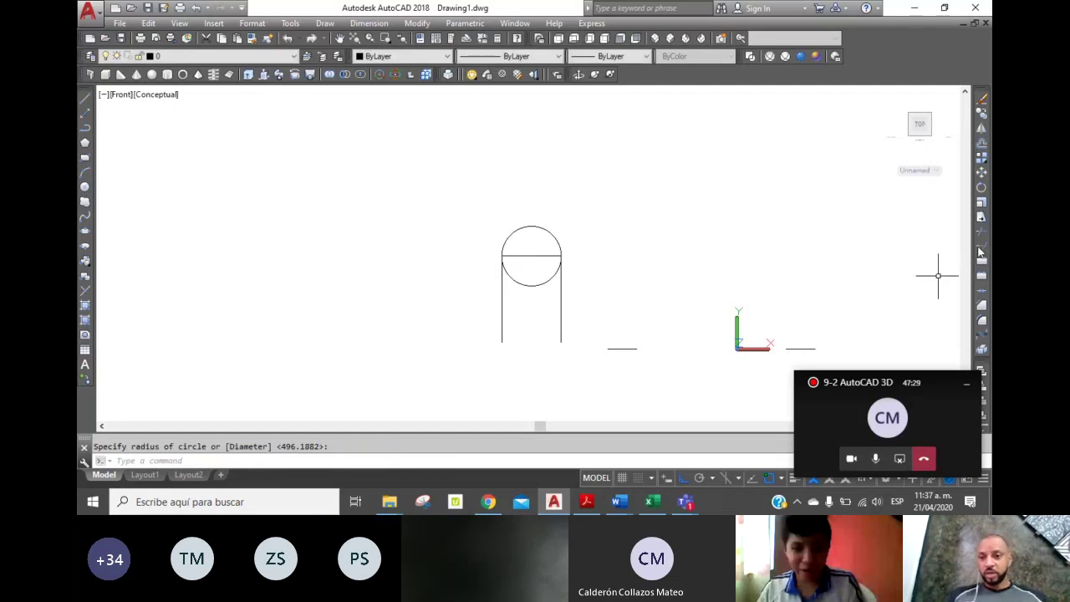
pyautogui.click(984, 234)
pyautogui.click(600, 303)
pyautogui.click(465, 231)
pyautogui.press('Return')
pyautogui.click(520, 281)
pyautogui.rightClick(554, 239)
pyautogui.click(578, 243)
pyautogui.click(539, 229)
pyautogui.press('Delete')
pyautogui.write('PEDIT')
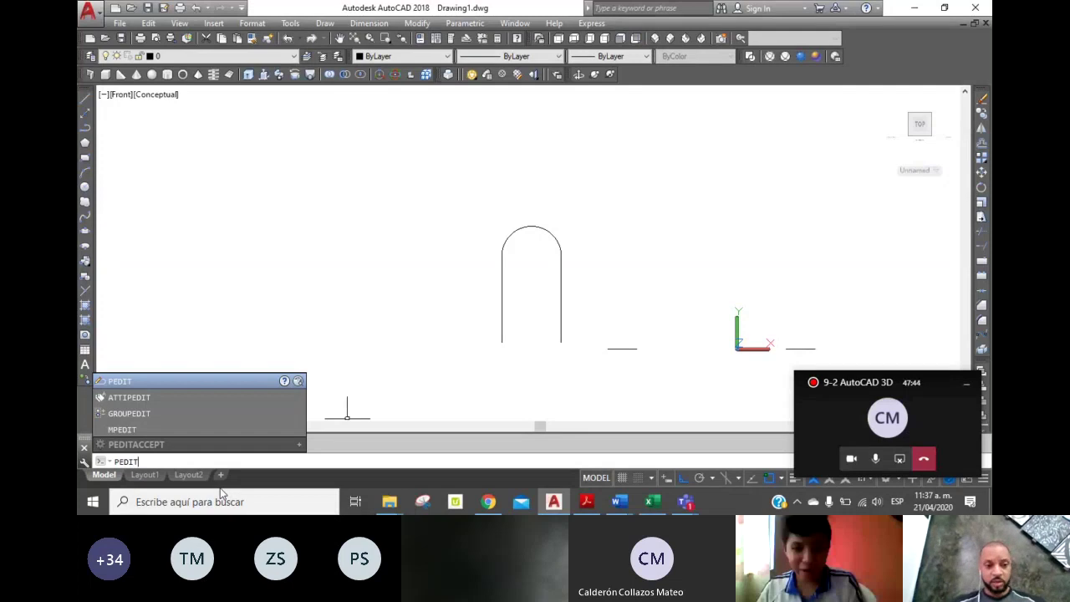
# Step: Use PEDIT Join to merge the side lines and top arc into one polyline
pyautogui.press('Return')
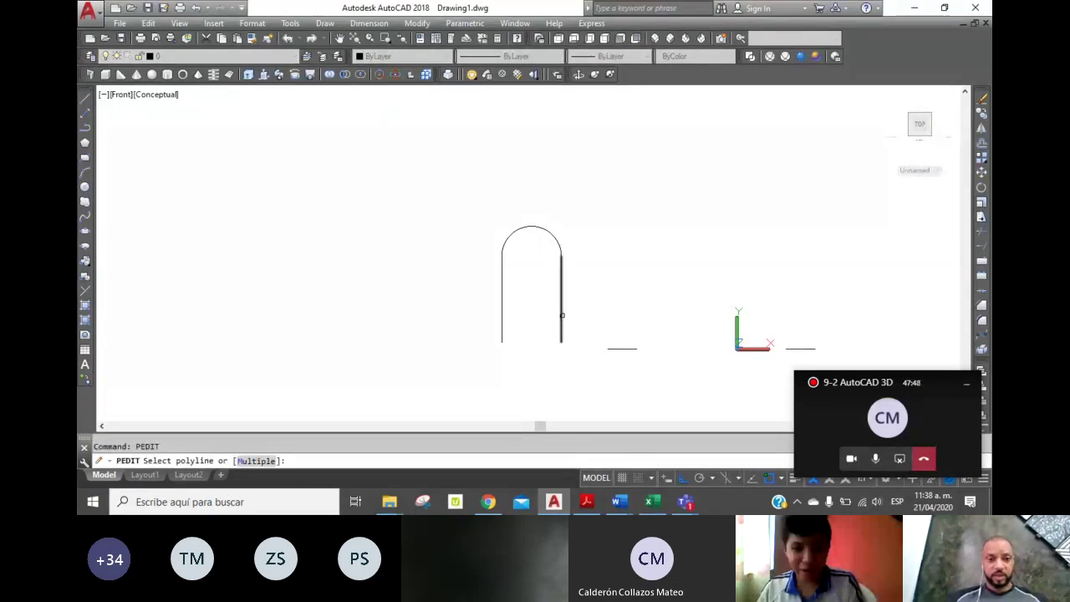
pyautogui.click(561, 315)
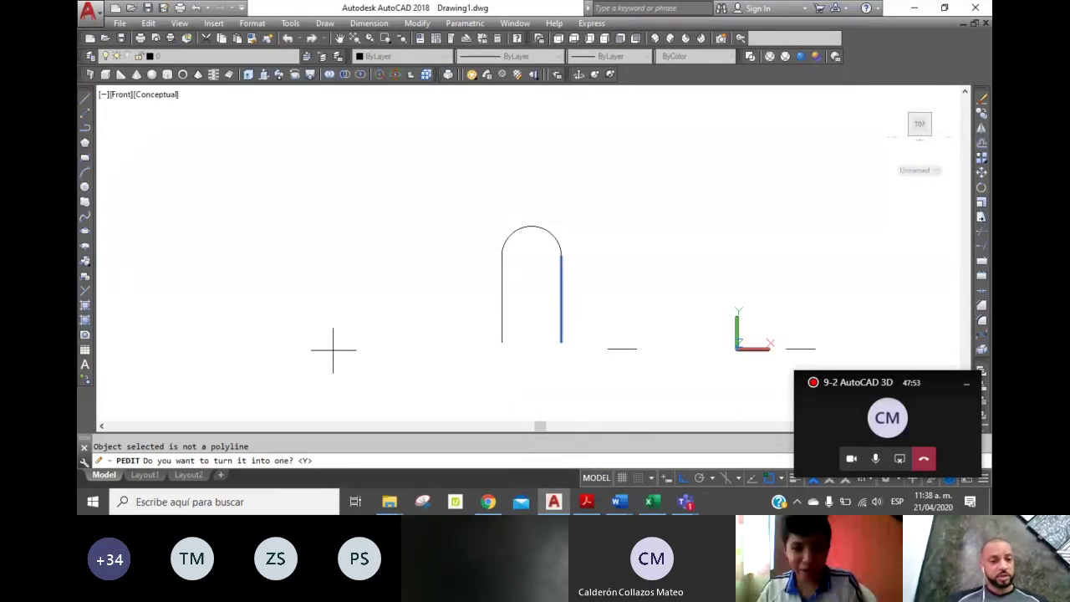
pyautogui.press('Return')
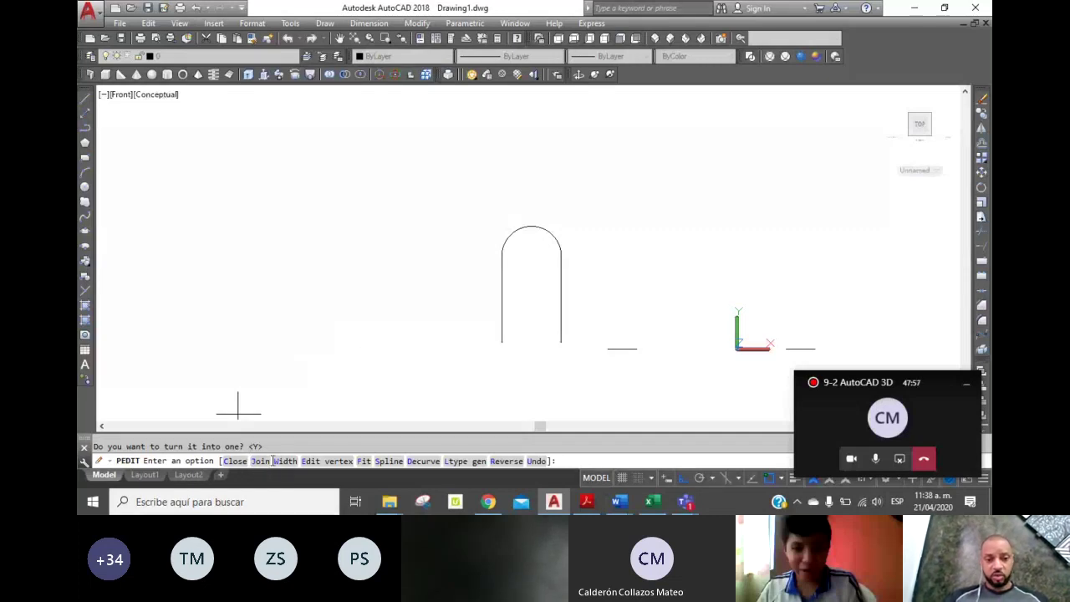
pyautogui.click(265, 460)
pyautogui.click(560, 272)
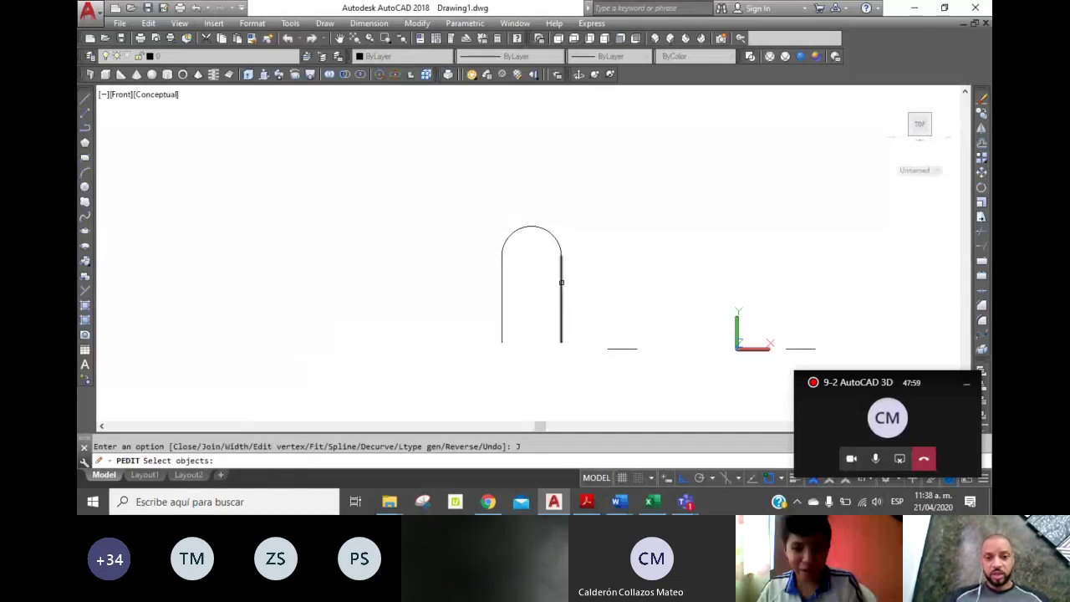
pyautogui.click(549, 239)
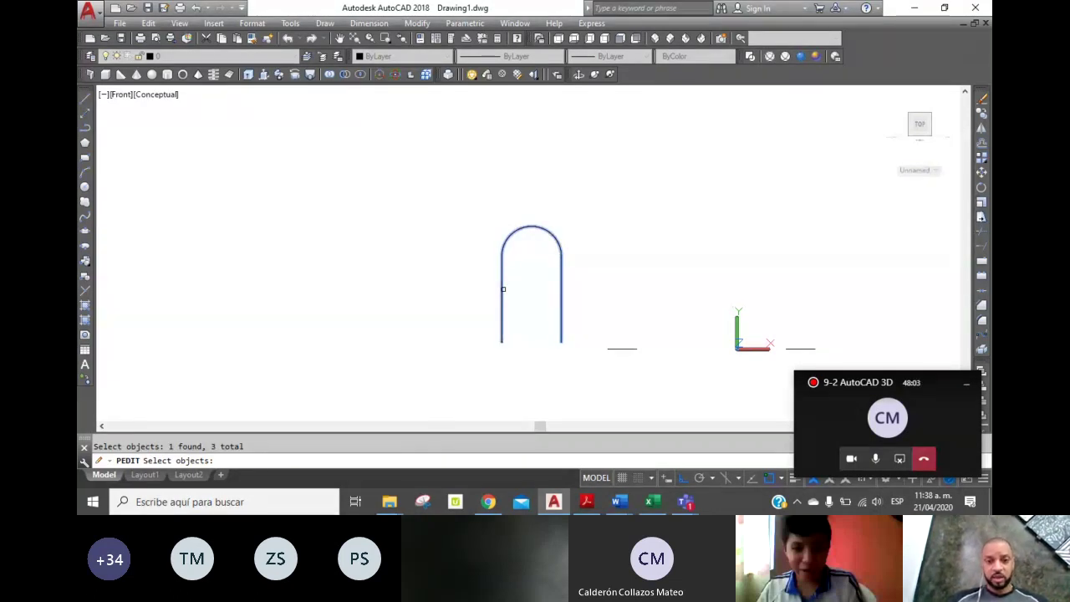
pyautogui.press('Return')
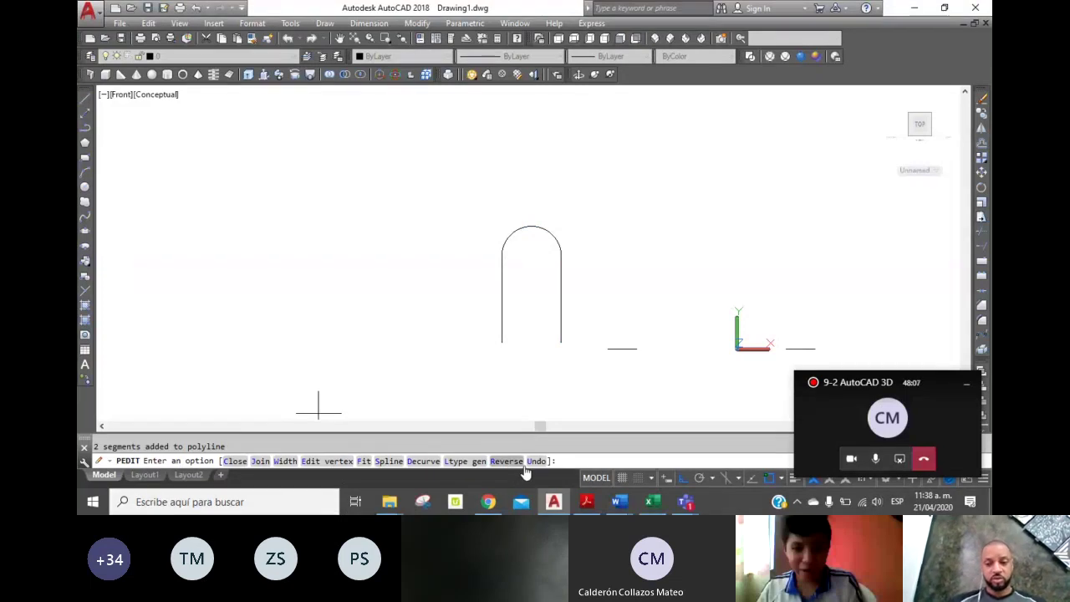
pyautogui.press('Return')
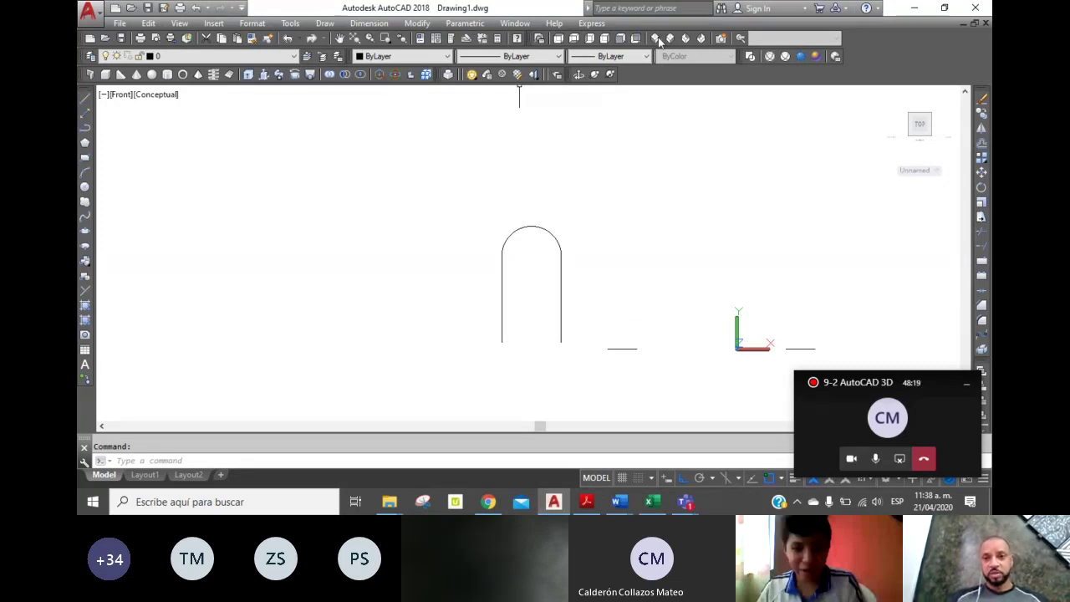
# Step: Switch to SW Isometric view and make Yellow the current colour
pyautogui.click(654, 38)
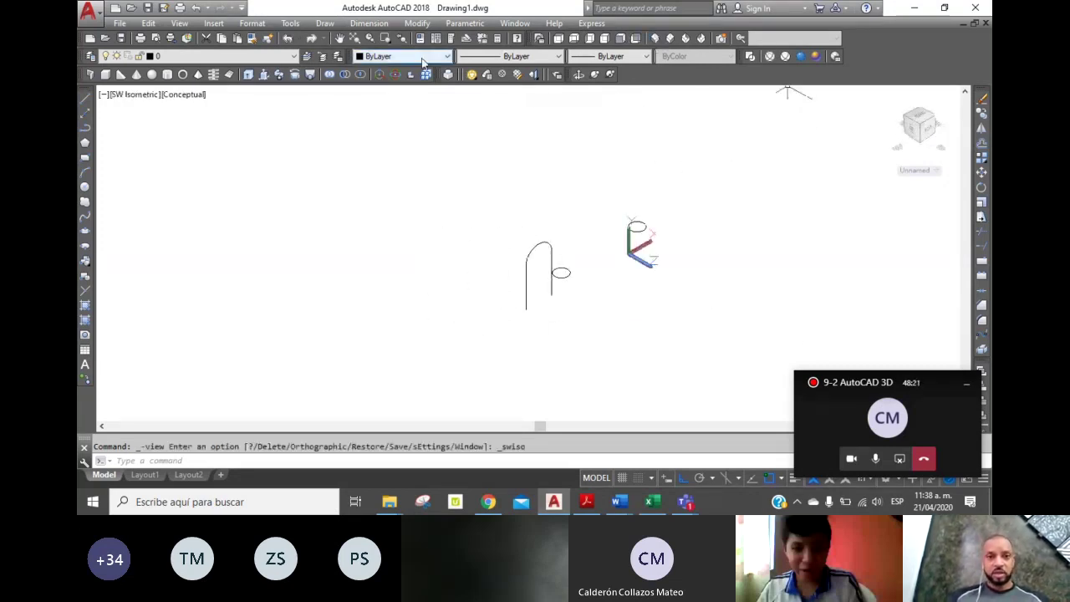
pyautogui.click(404, 56)
pyautogui.click(398, 103)
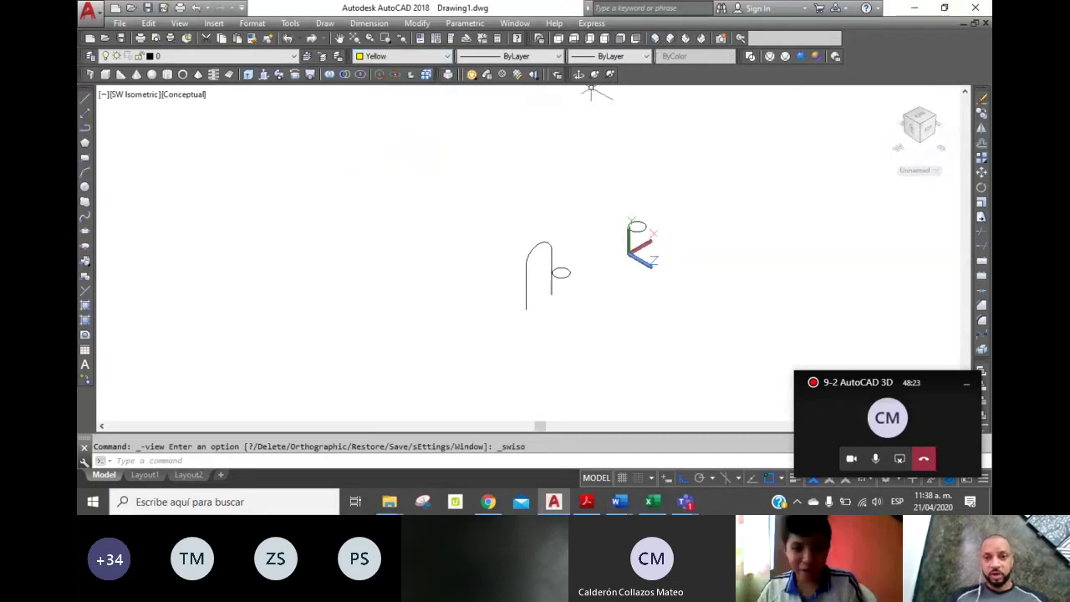
# Step: Sweep the small circle along the arch path
pyautogui.click(280, 75)
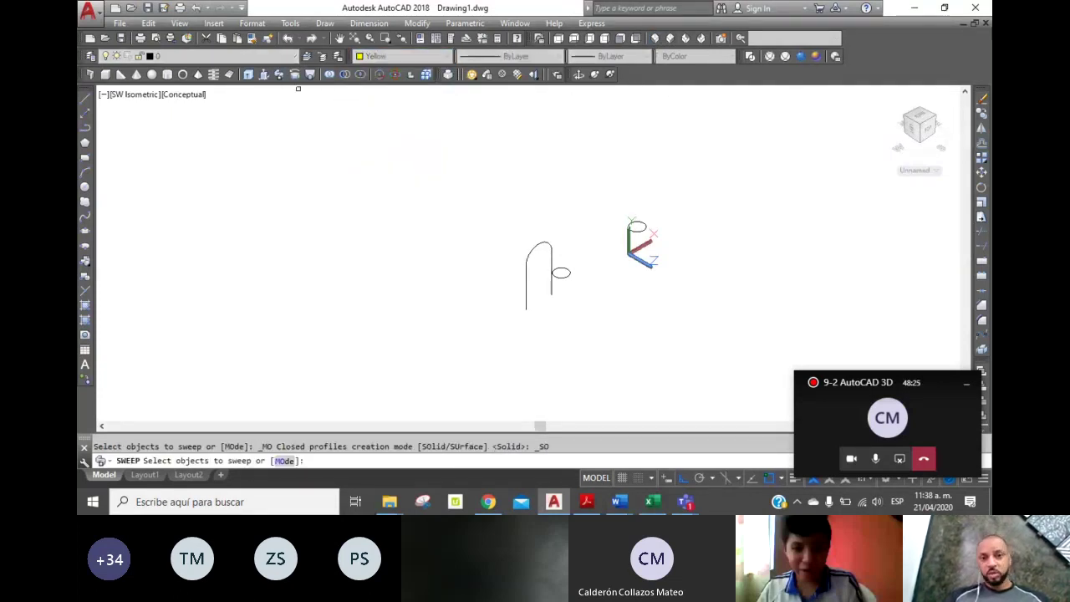
pyautogui.click(561, 272)
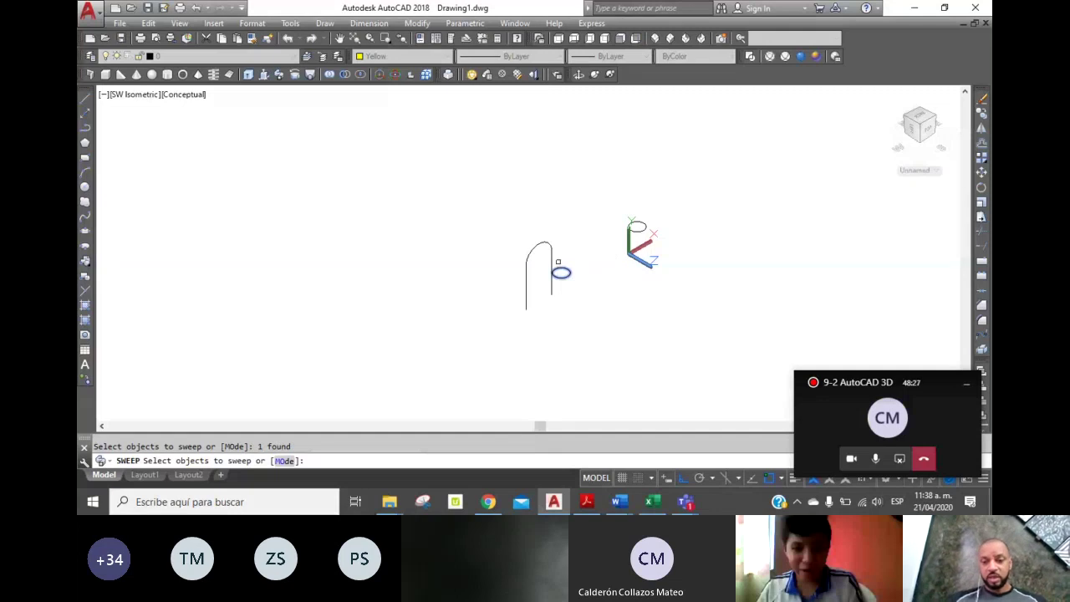
pyautogui.press('Return')
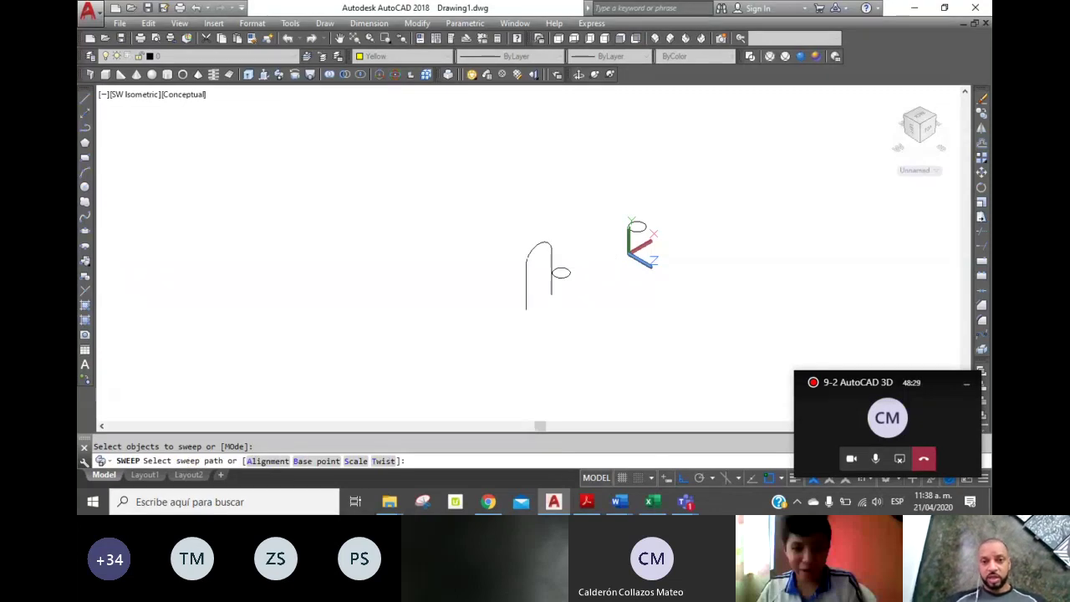
pyautogui.click(551, 266)
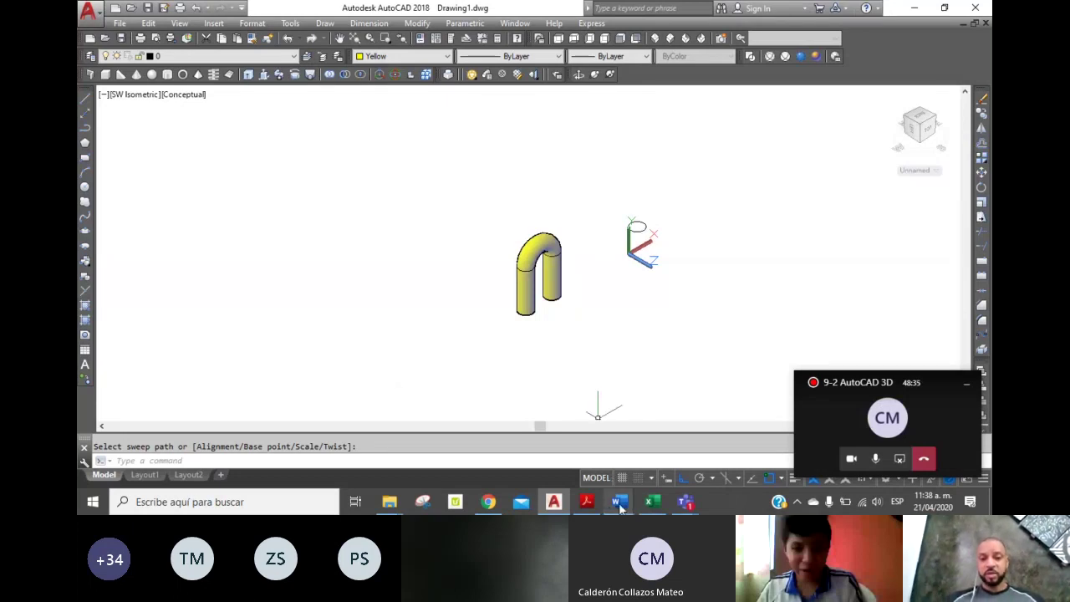
pyautogui.moveTo(618, 502)
pyautogui.click(732, 451)
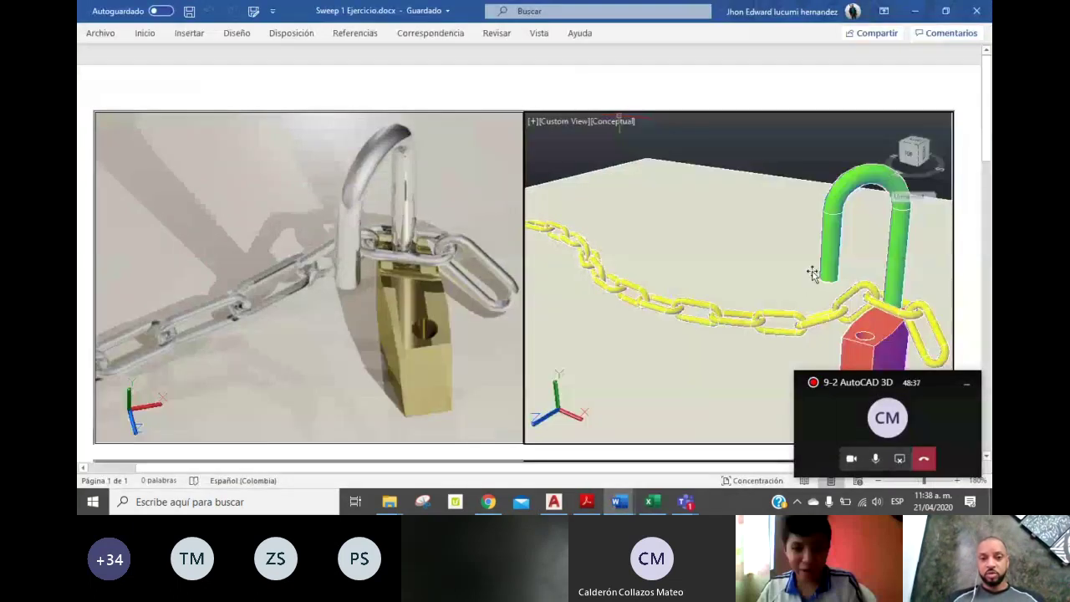
pyautogui.click(553, 501)
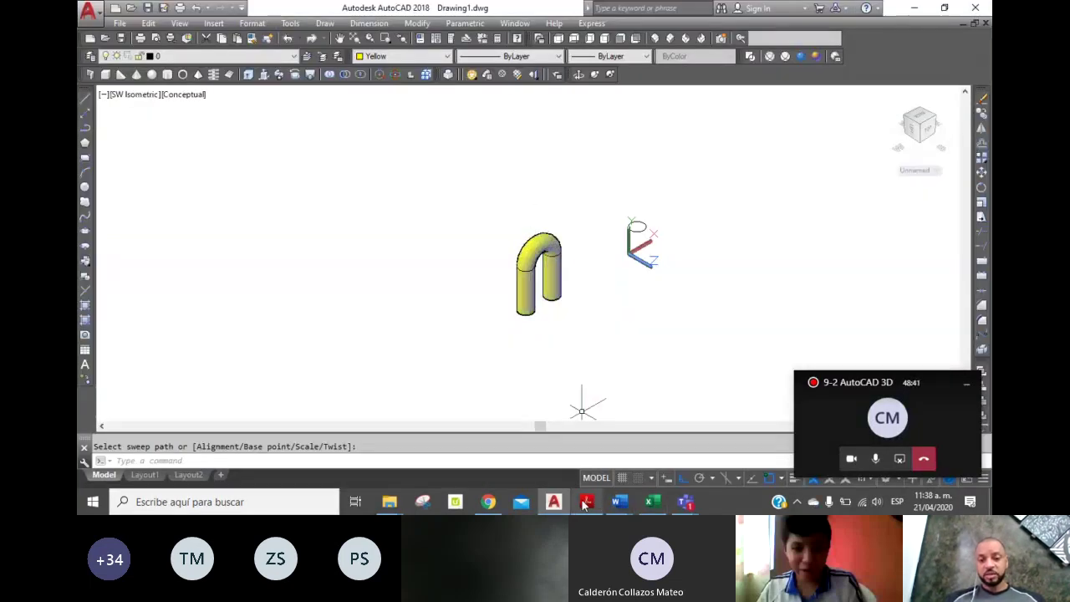
pyautogui.moveTo(652, 502)
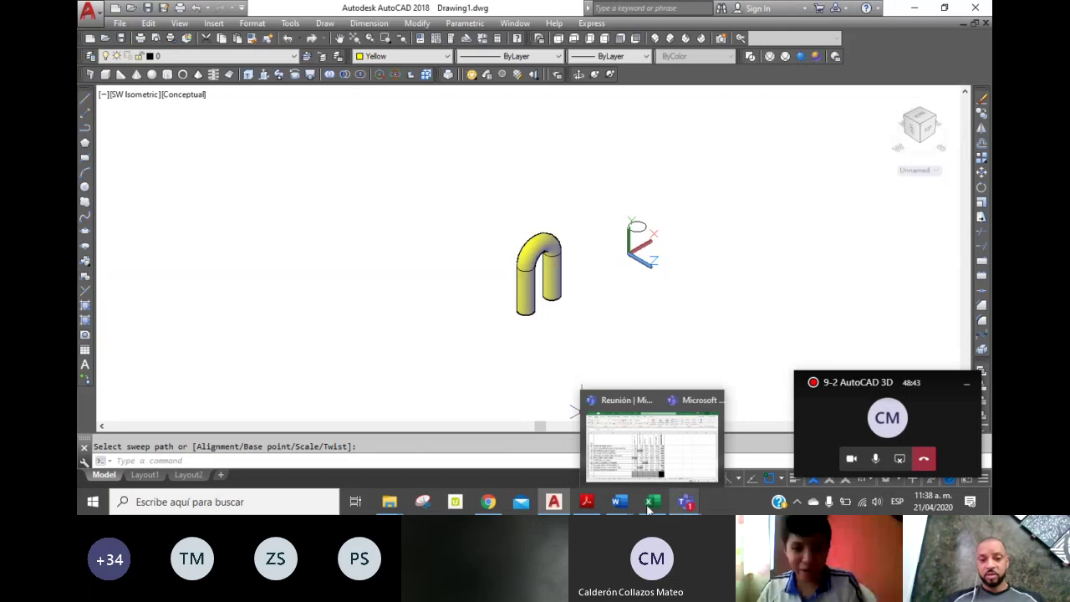
pyautogui.moveTo(618, 501)
pyautogui.click(720, 458)
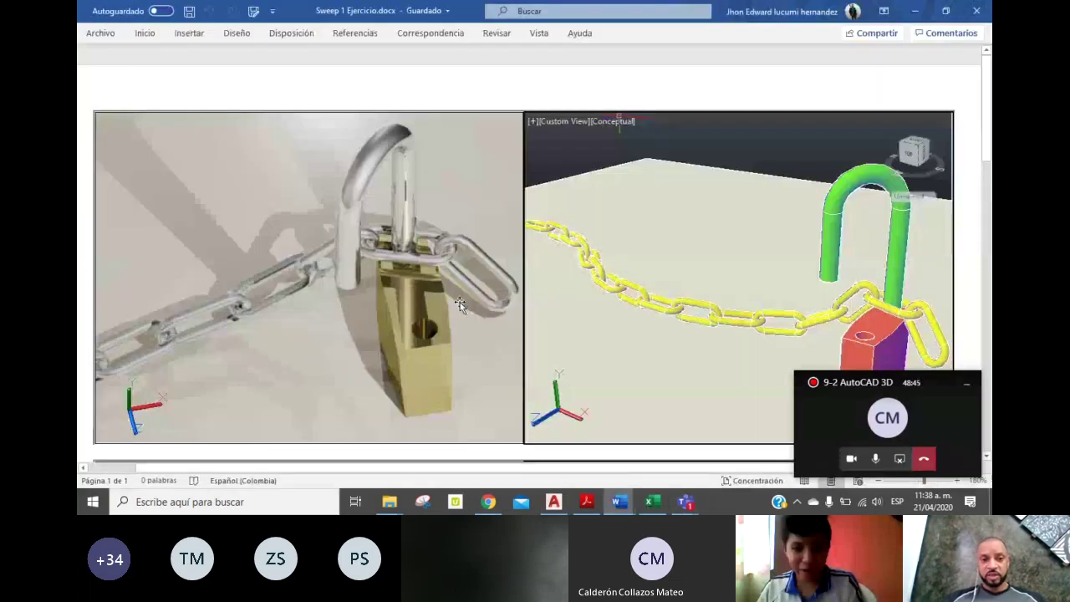
pyautogui.click(553, 502)
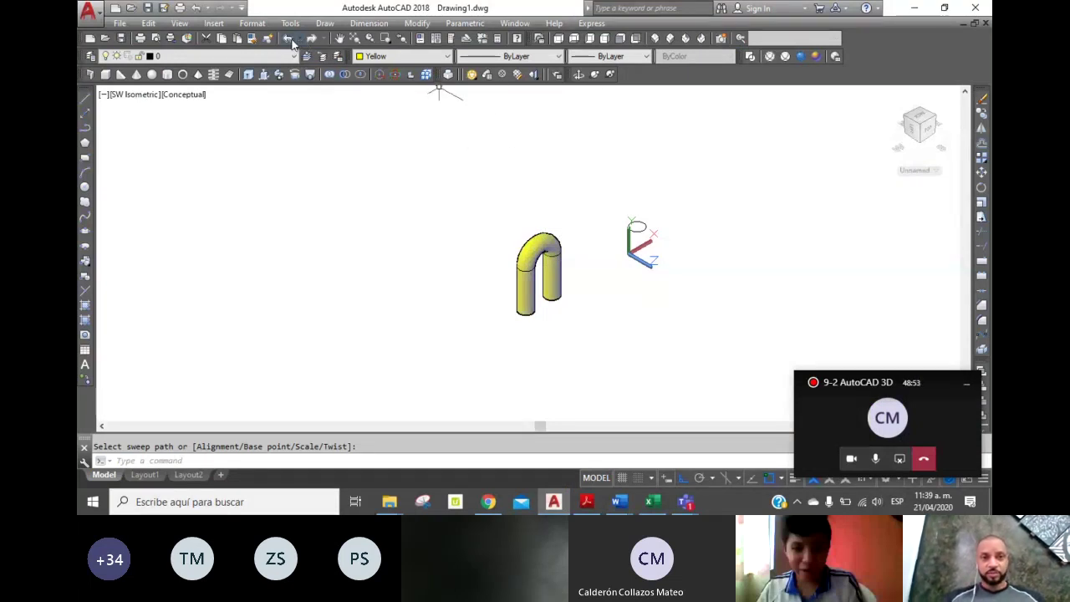
# Step: Undo three times to reverse the sweep, the isometric view and the polyline join
pyautogui.click(289, 40)
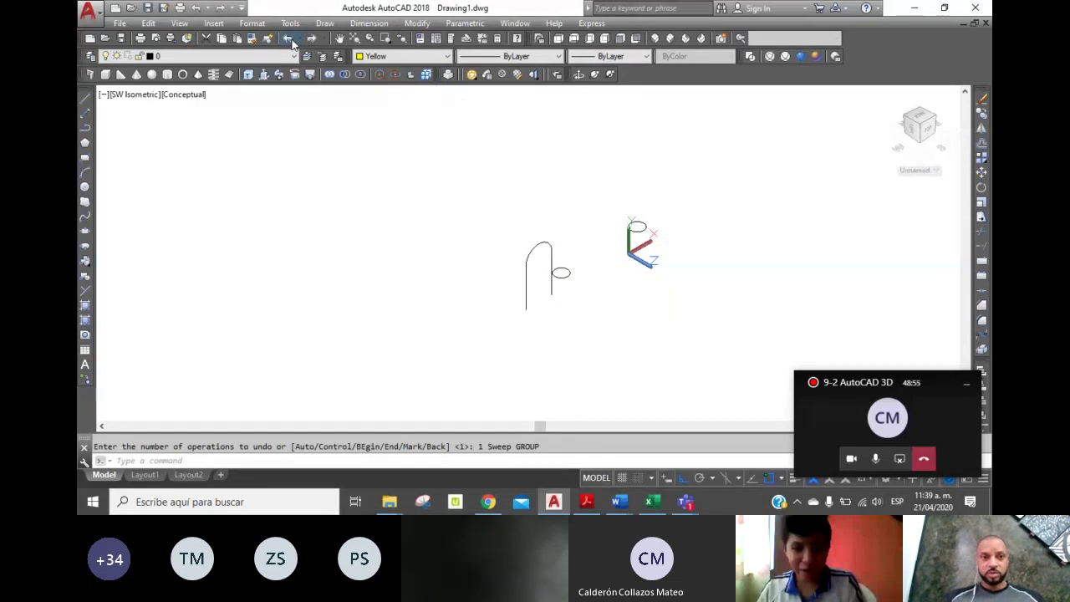
pyautogui.click(287, 39)
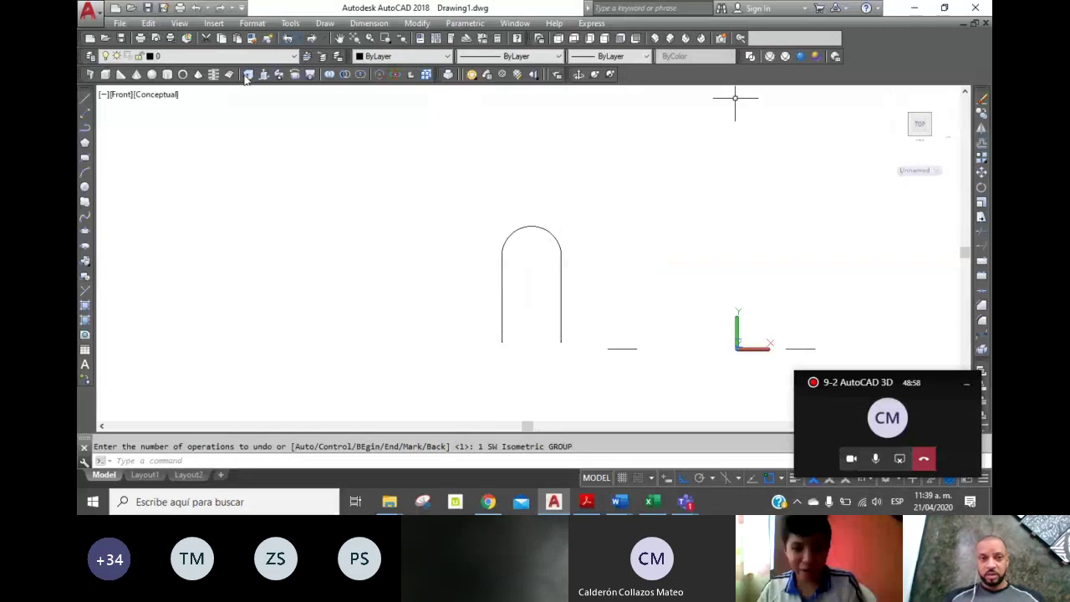
pyautogui.click(287, 39)
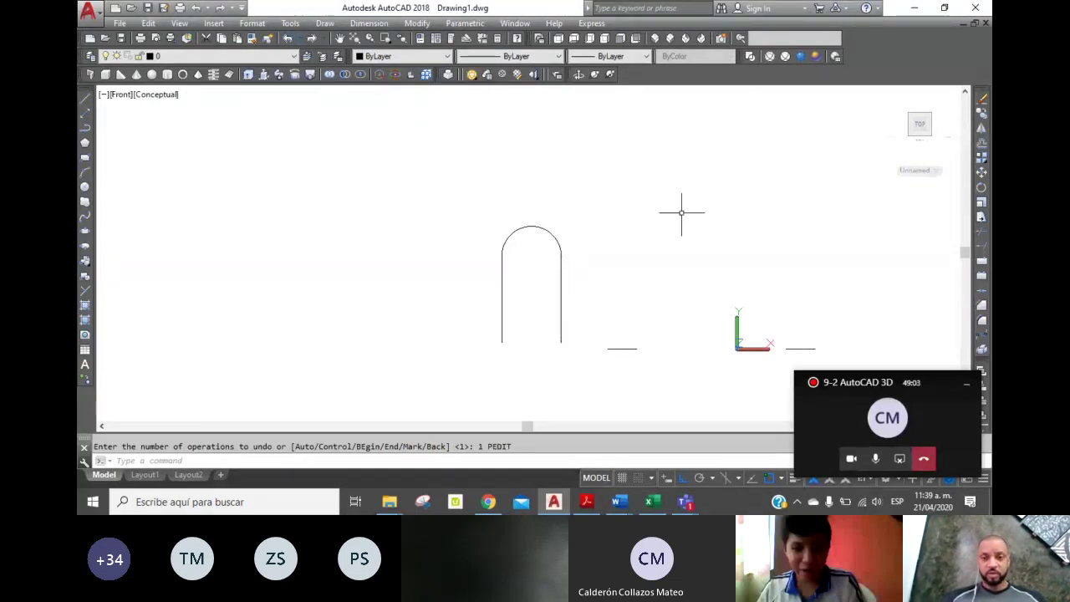
pyautogui.click(982, 127)
# Step: Mirror the top arc across a horizontal line through the middle, keeping the original
pyautogui.click(532, 232)
pyautogui.press('Return')
pyautogui.click(501, 298)
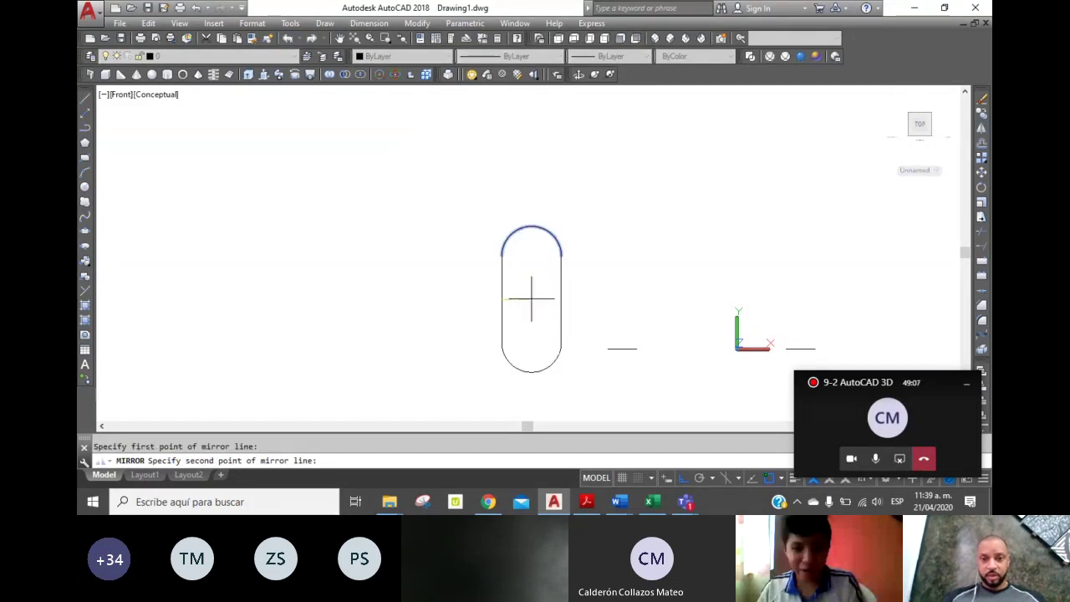
pyautogui.click(560, 297)
pyautogui.rightClick(624, 246)
pyautogui.click(648, 252)
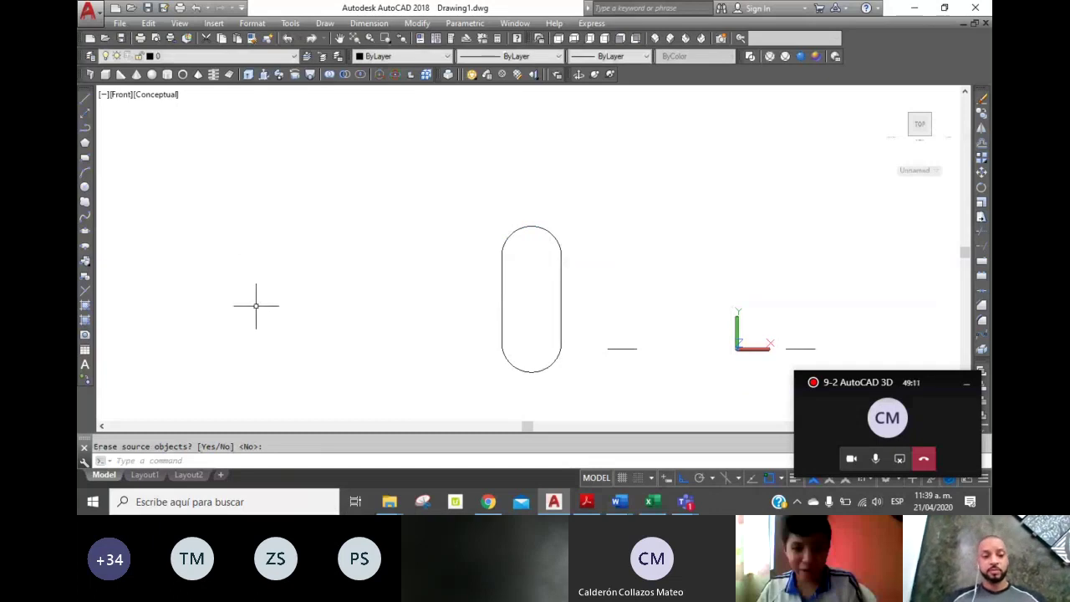
pyautogui.write('PEDIT')
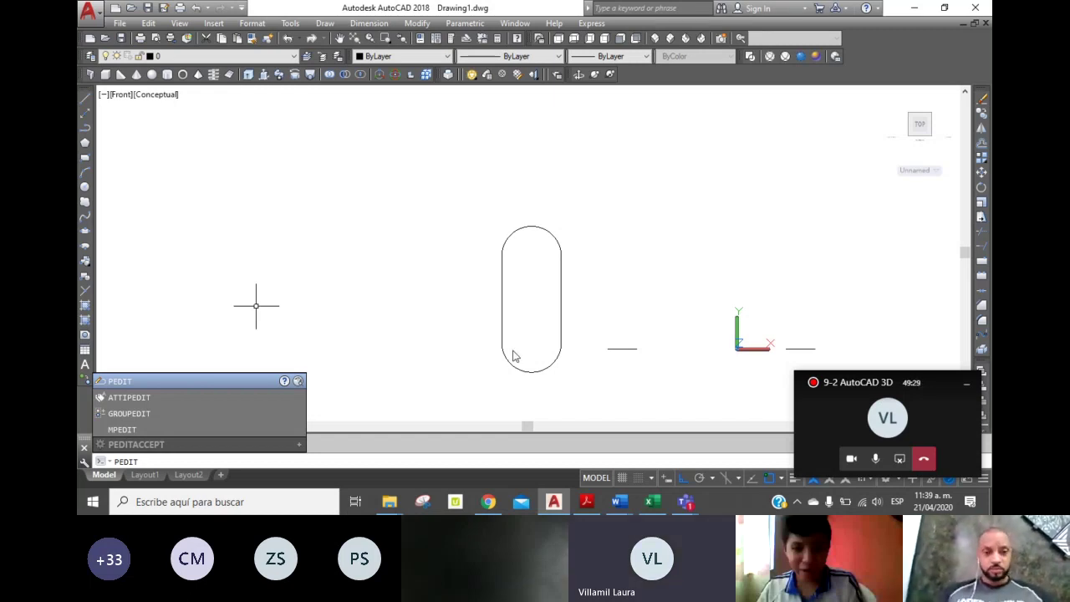
# Step: With PEDIT Join, merge the right line, top arc, left line and bottom arc into one polyline
pyautogui.press('Return')
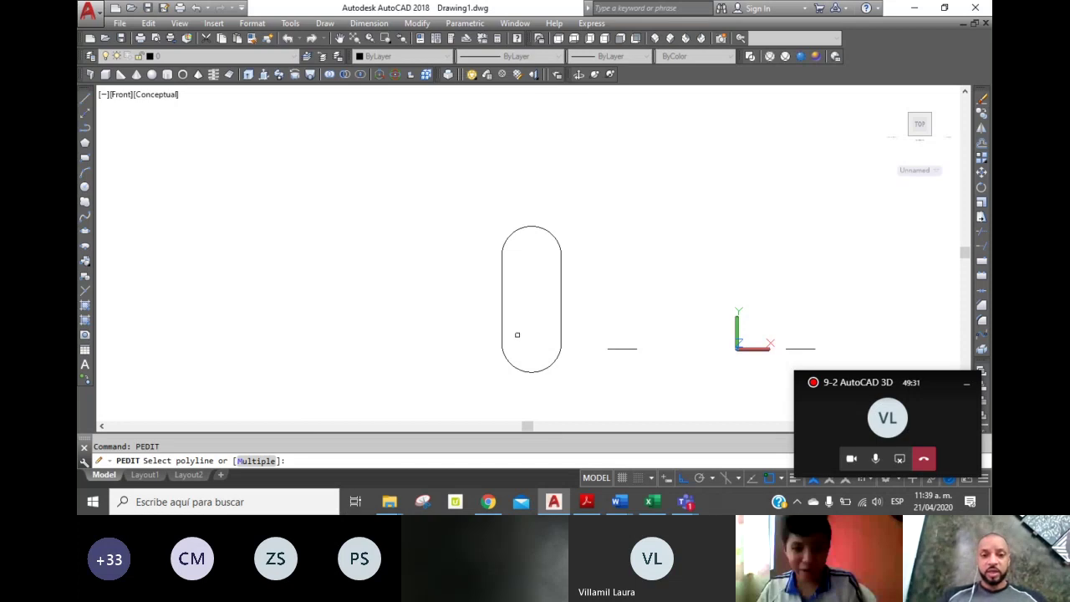
pyautogui.press('Escape')
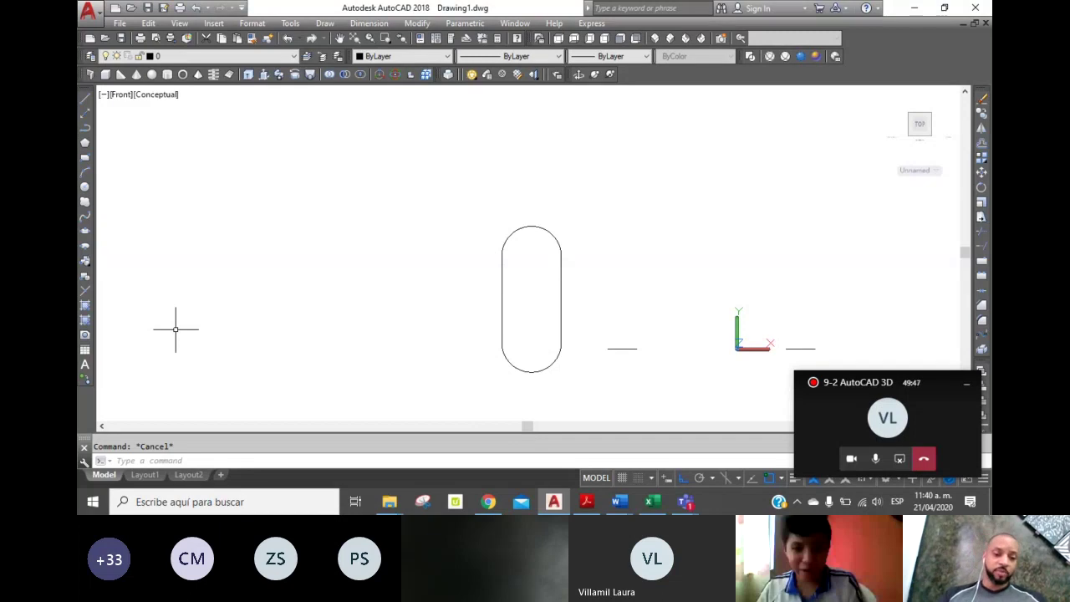
pyautogui.write('PEDIT')
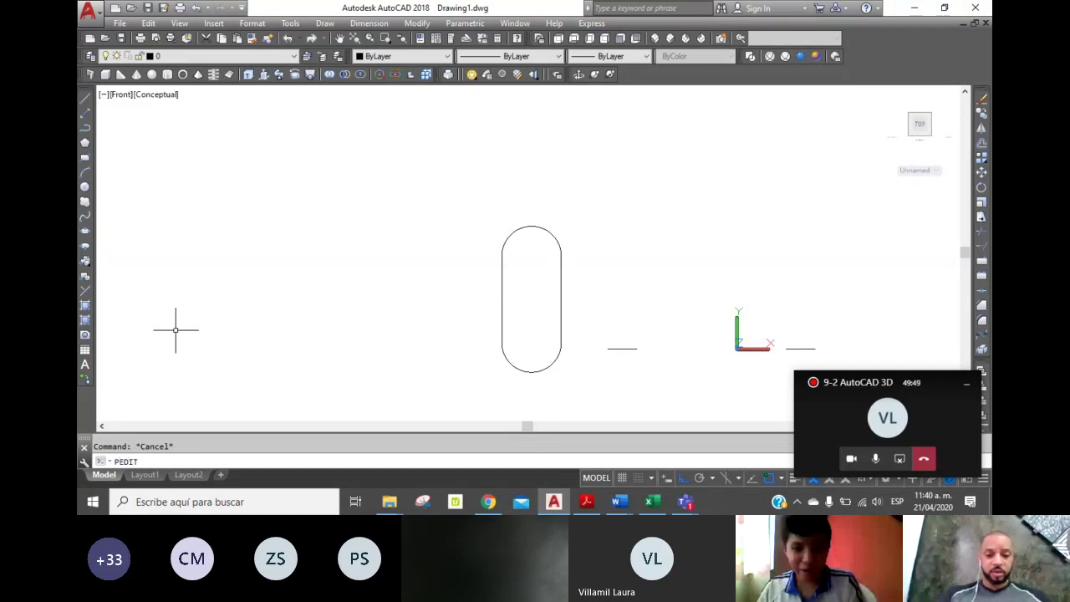
pyautogui.press('Return')
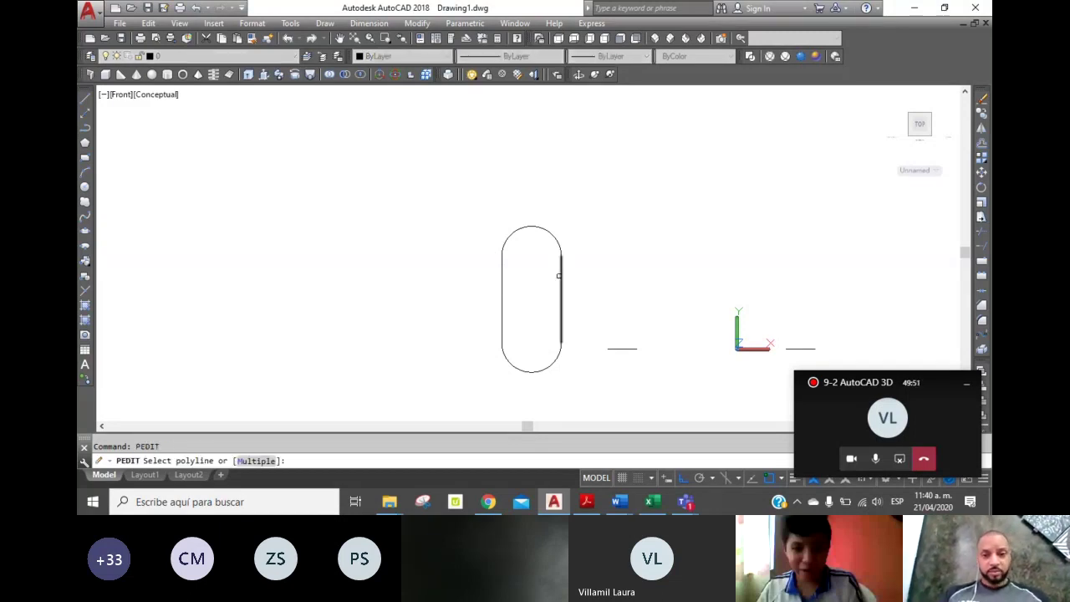
pyautogui.click(560, 276)
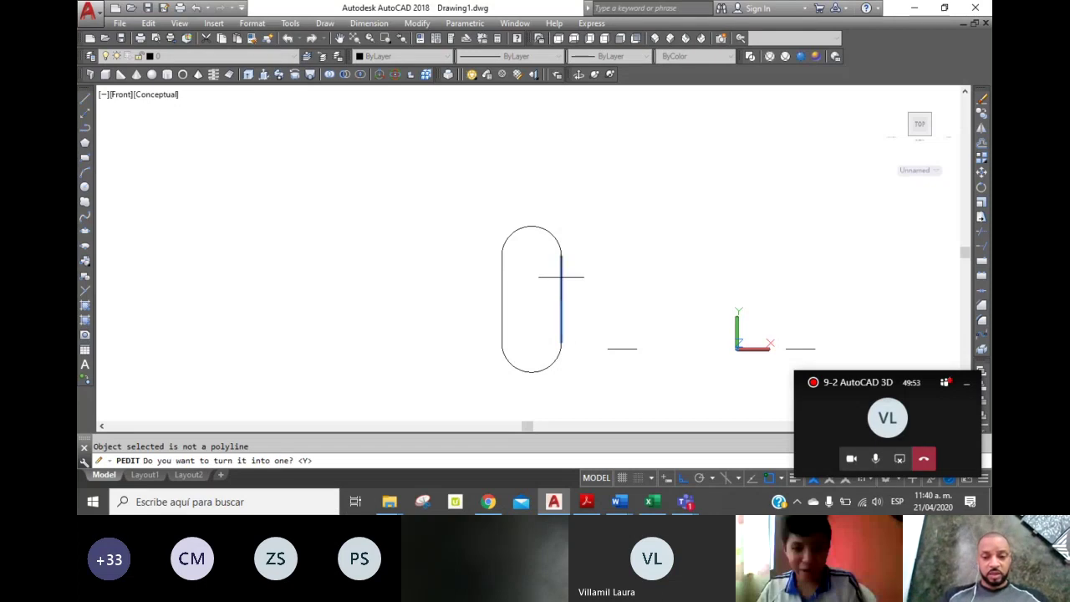
pyautogui.press('Return')
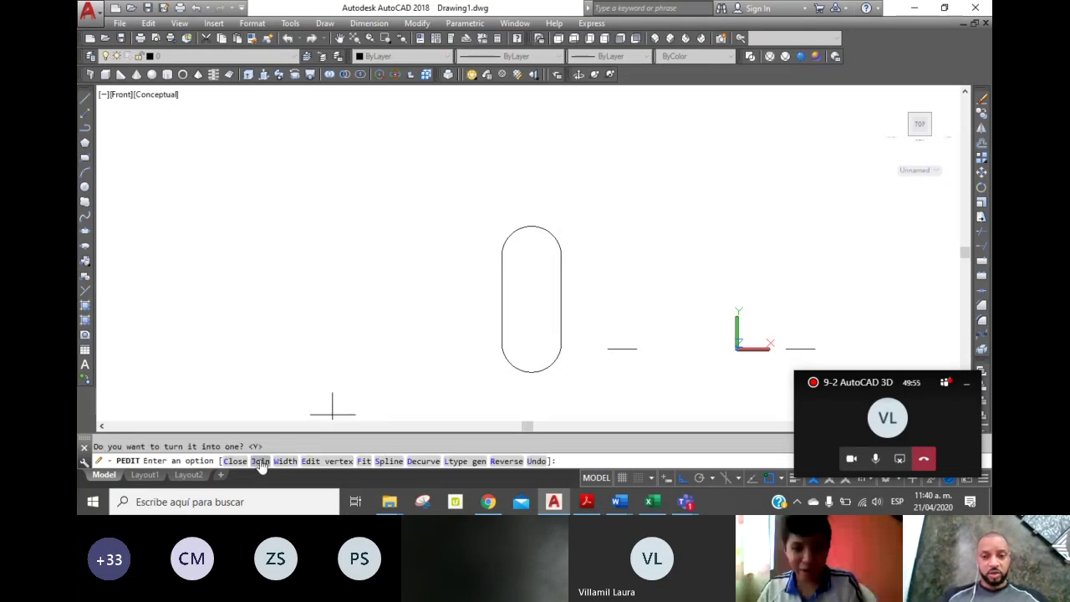
pyautogui.click(260, 461)
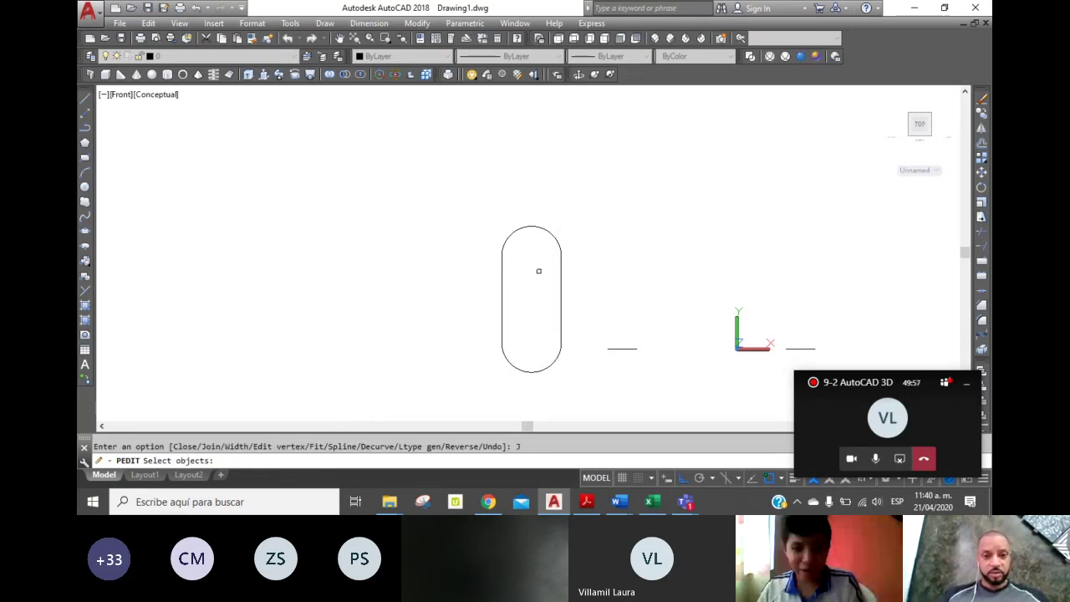
pyautogui.click(560, 268)
pyautogui.click(545, 232)
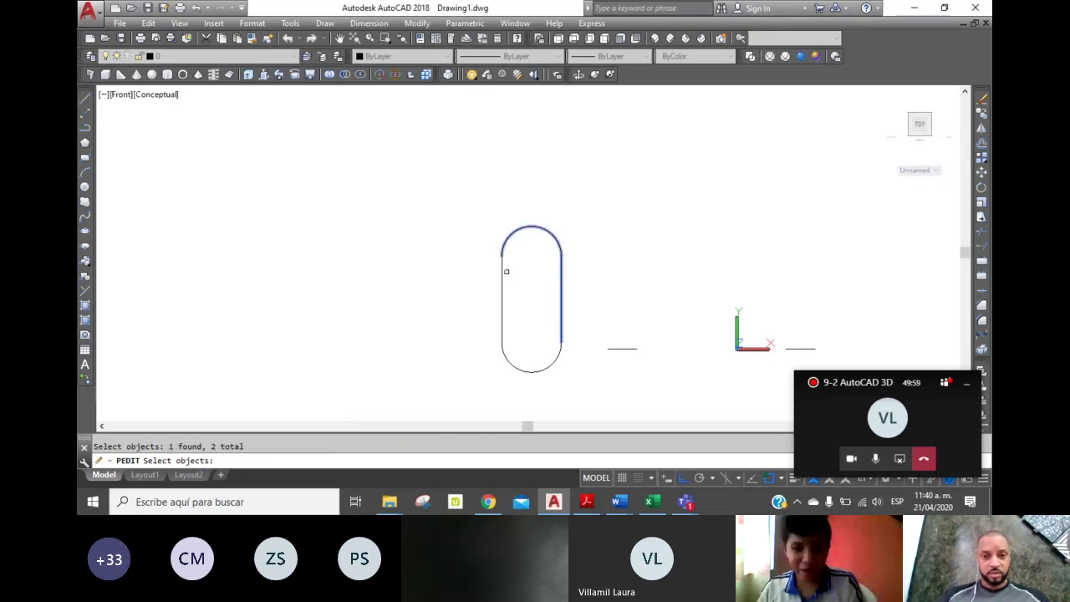
pyautogui.click(505, 270)
pyautogui.click(529, 369)
pyautogui.press('Return')
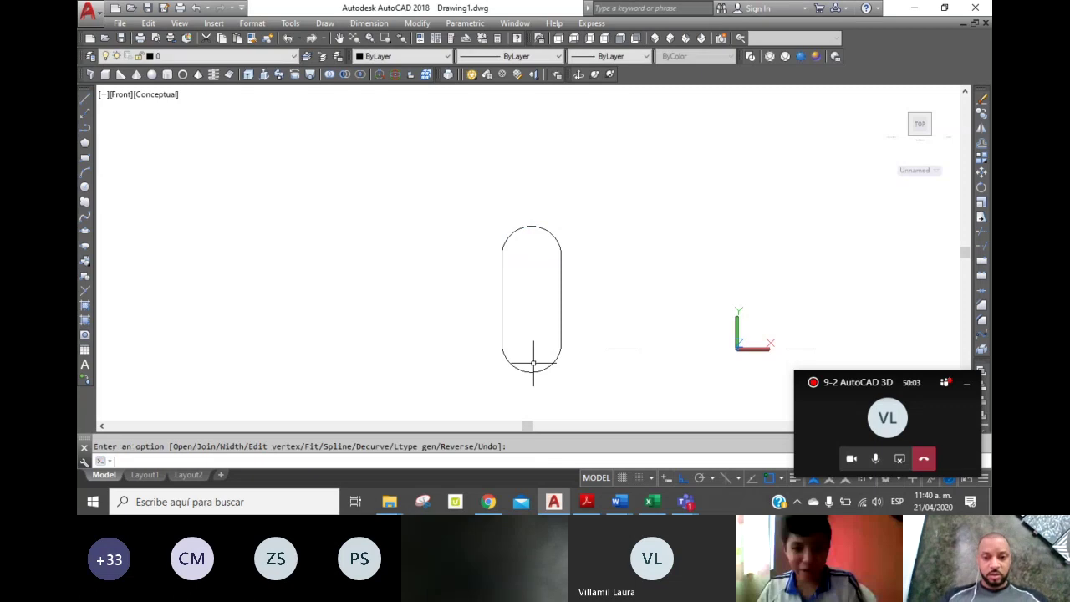
# Step: Bring the call window into focus and dismiss its window options menu
pyautogui.click(949, 389)
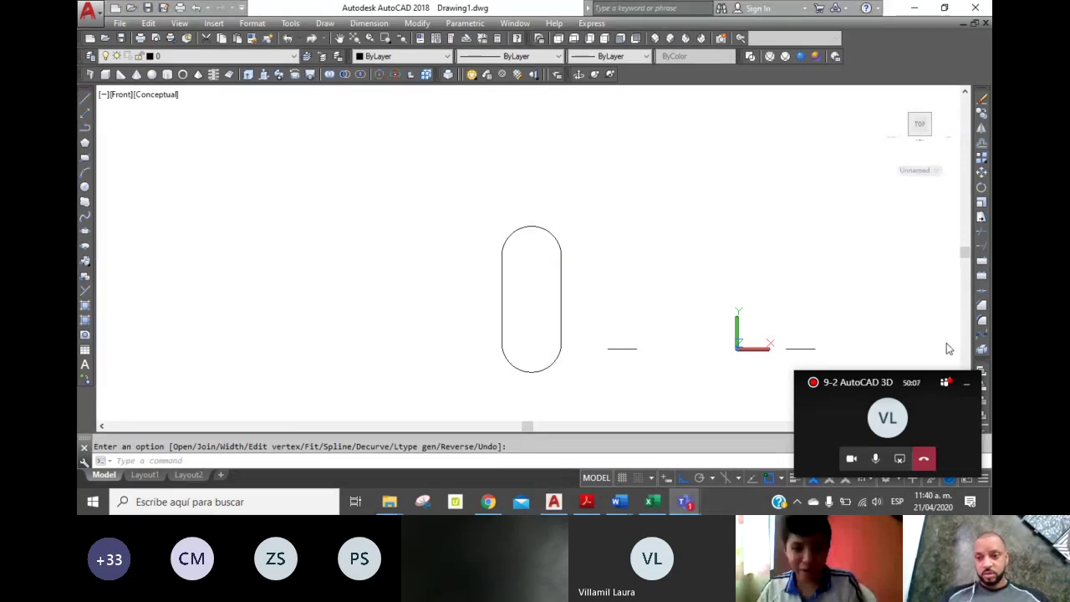
pyautogui.rightClick(946, 383)
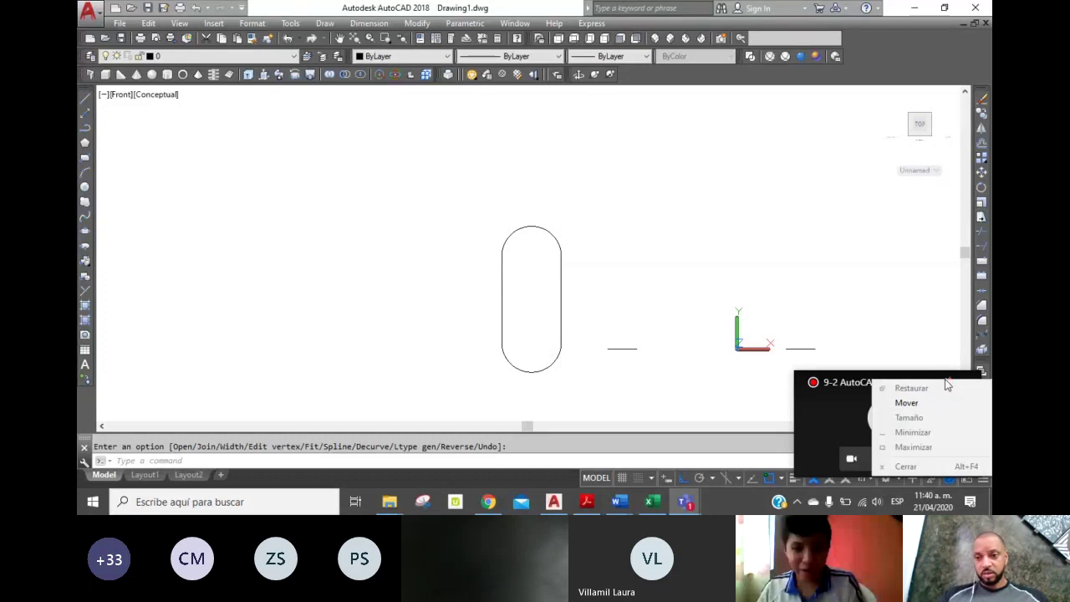
pyautogui.click(914, 341)
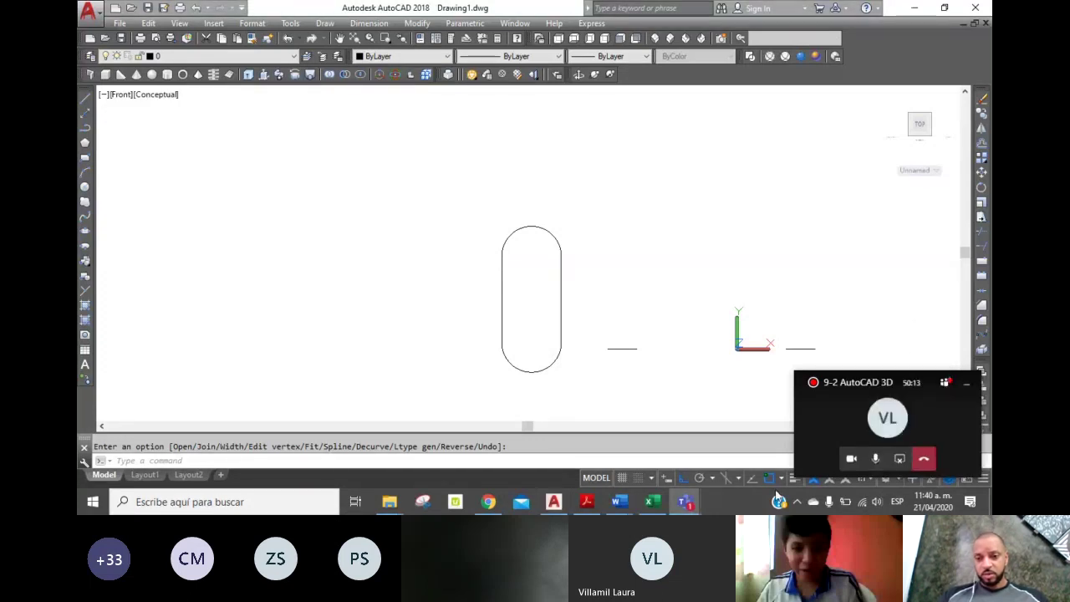
# Step: Admit the guest waiting in the Teams lobby into the meeting
pyautogui.moveTo(685, 501)
pyautogui.click(633, 420)
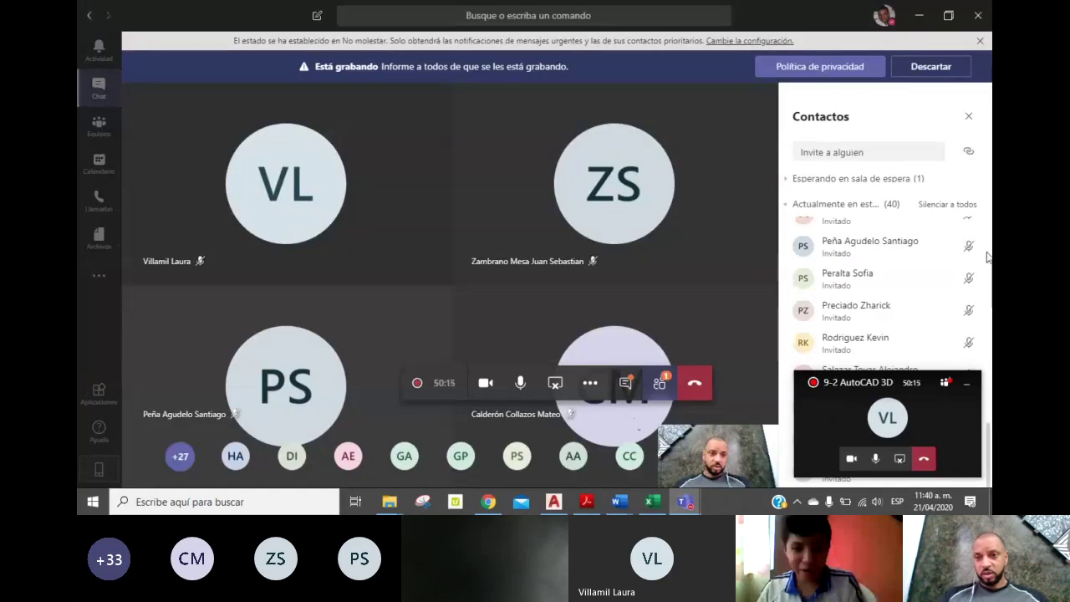
pyautogui.click(801, 179)
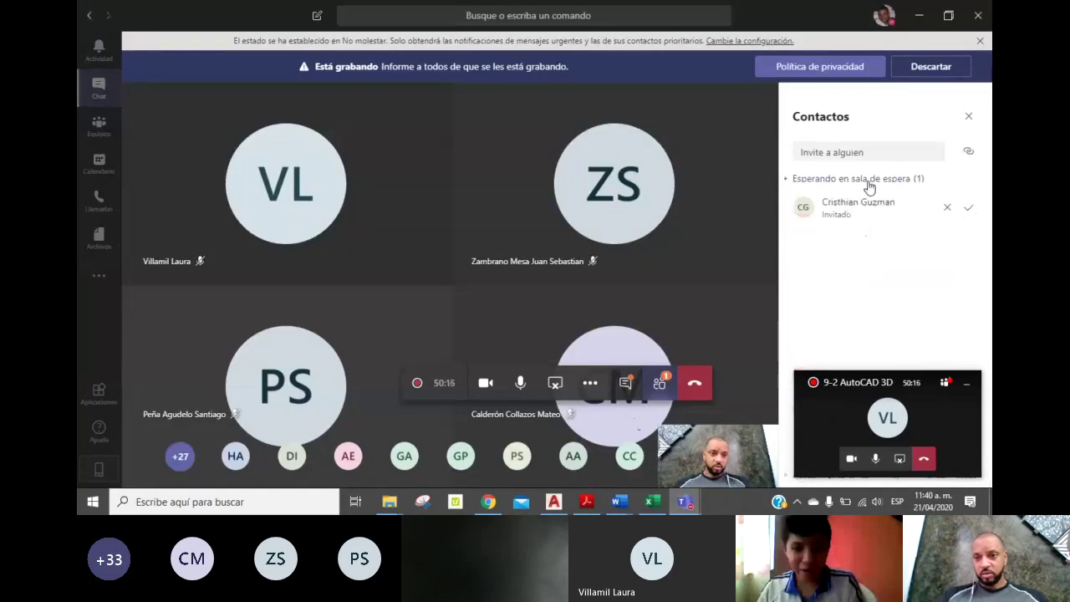
pyautogui.click(969, 209)
# Step: Collapse the lobby list and go back to AutoCAD in southwest isometric view
pyautogui.click(785, 179)
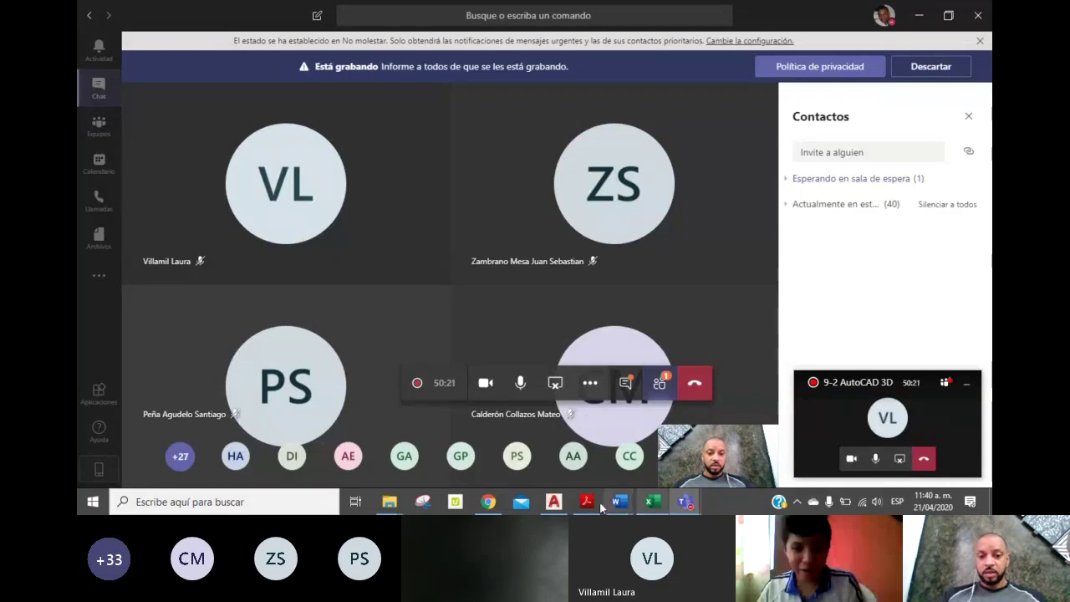
pyautogui.click(553, 501)
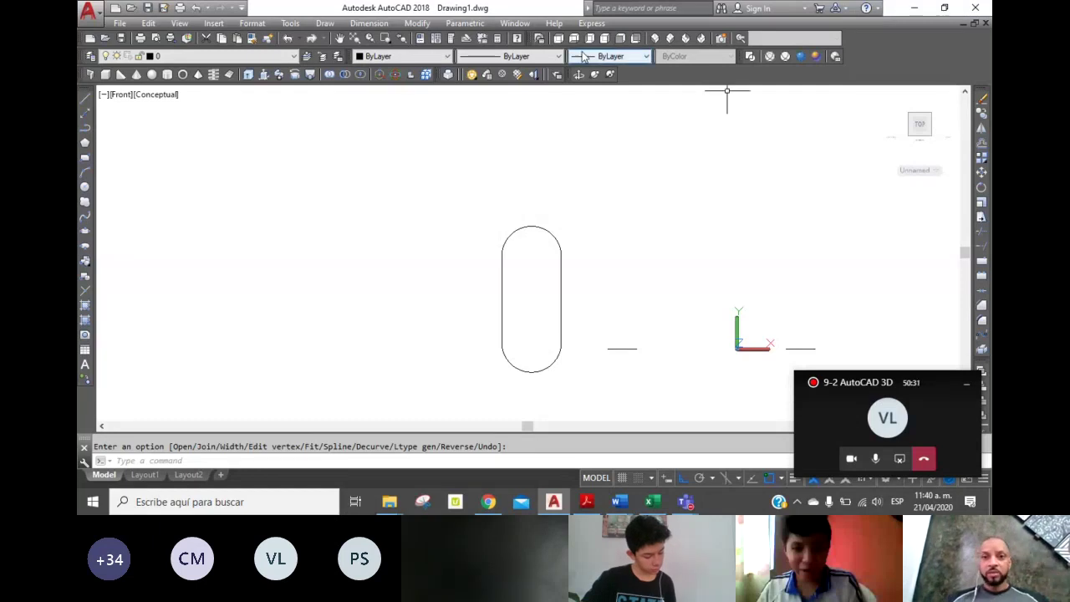
pyautogui.click(619, 37)
# Step: Make Red the current colour and sweep the small circle along the capsule outline into a tube link
pyautogui.click(443, 56)
pyautogui.click(391, 92)
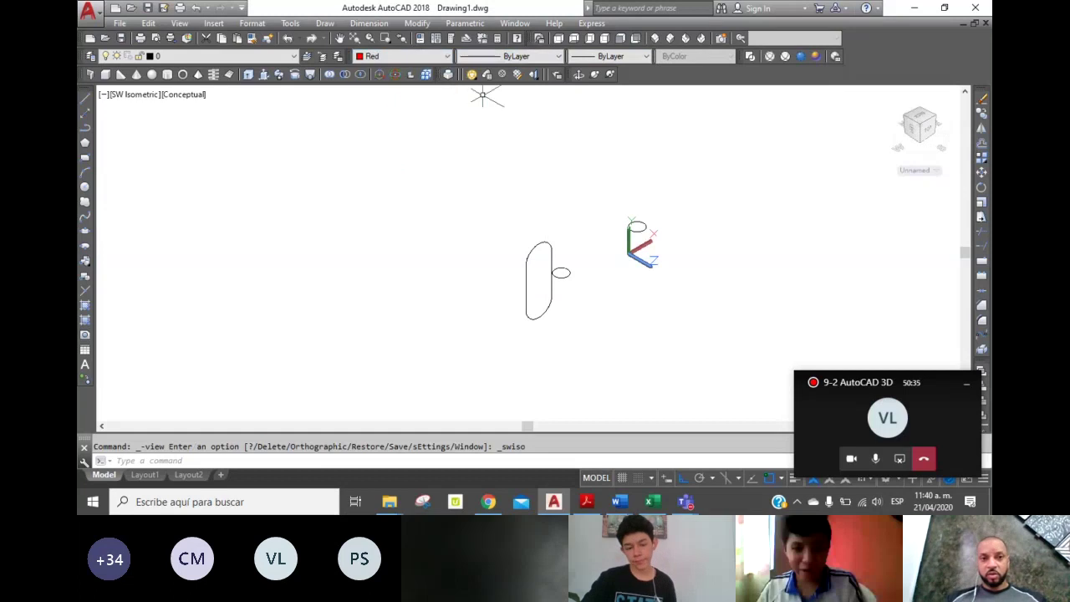
pyautogui.click(280, 75)
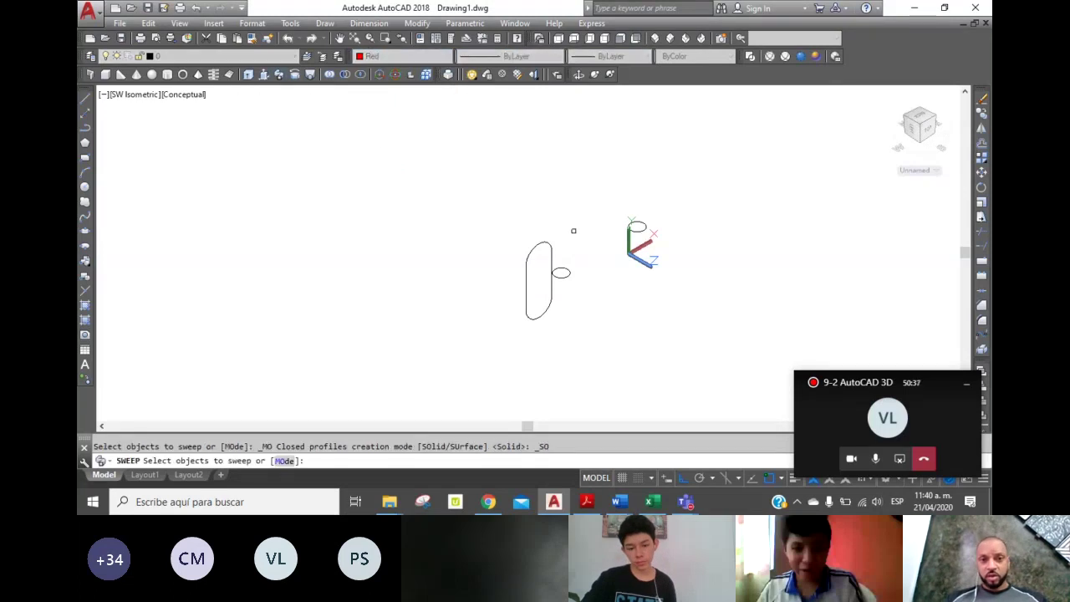
pyautogui.click(560, 267)
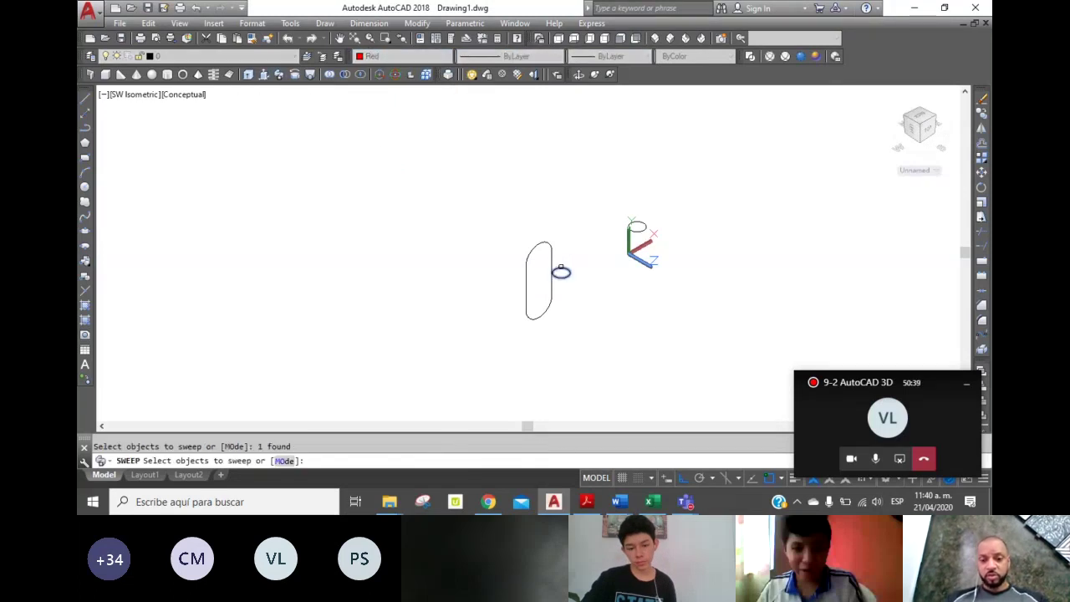
pyautogui.press('Return')
pyautogui.click(550, 258)
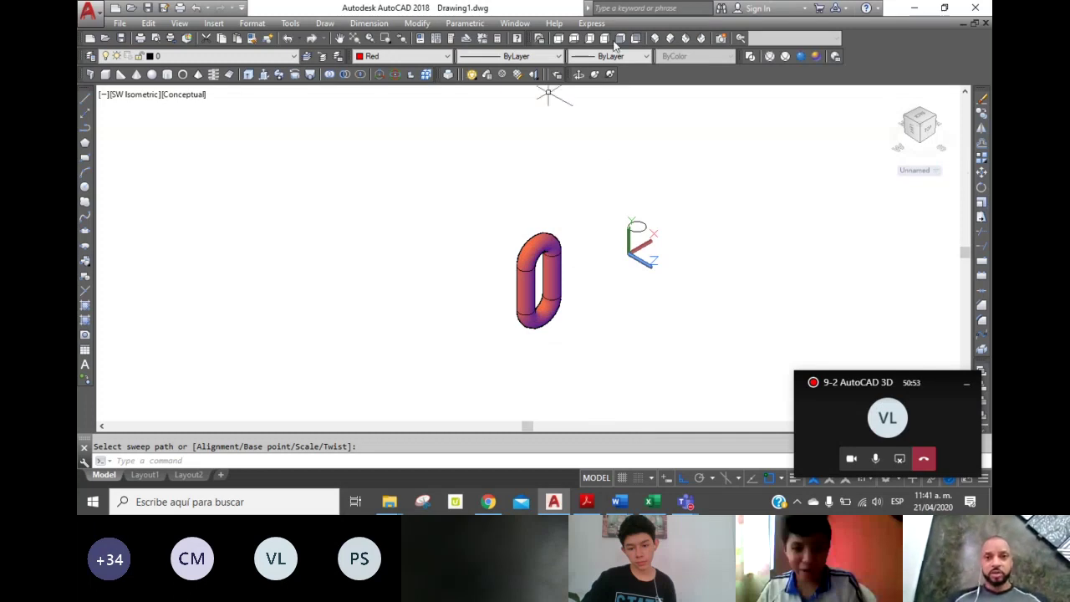
pyautogui.click(616, 39)
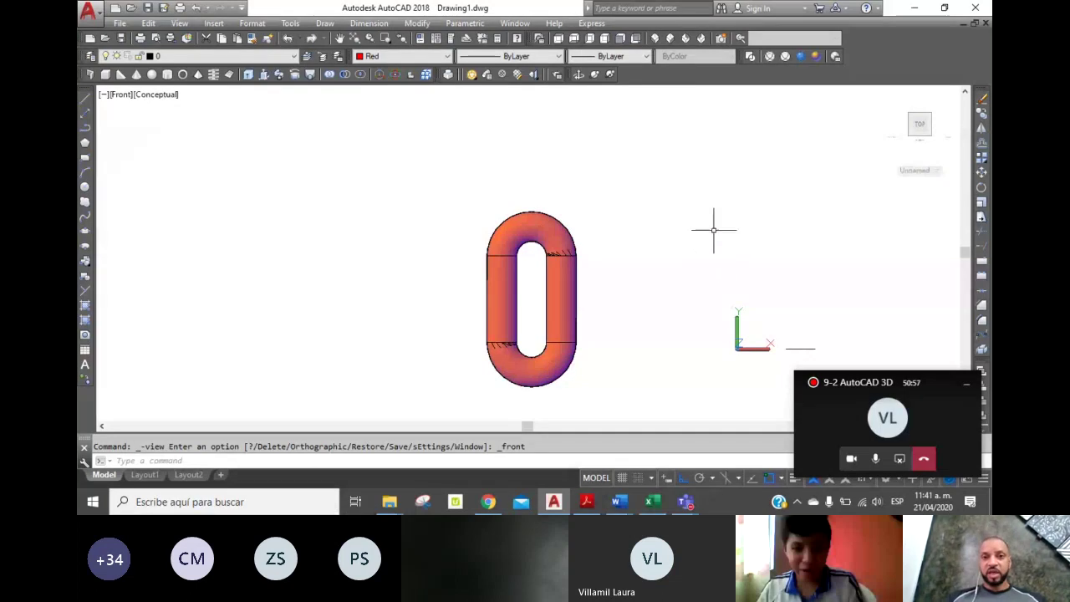
# Step: In Right view, rotate the red tube link 90° so it lies flat, then view it isometrically
pyautogui.click(605, 39)
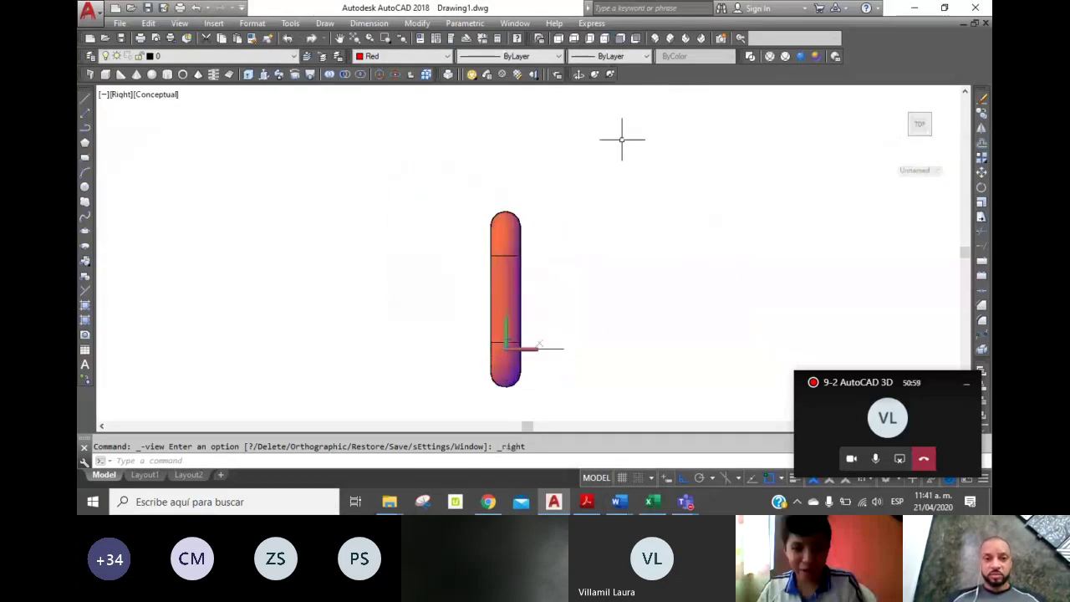
pyautogui.moveTo(919, 124)
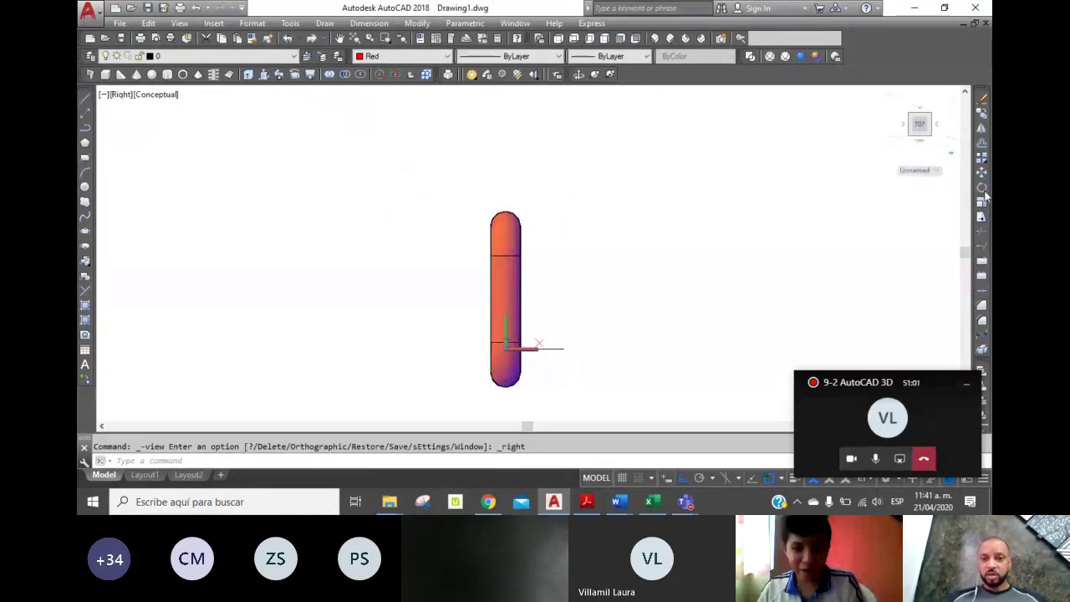
pyautogui.click(984, 193)
pyautogui.click(505, 276)
pyautogui.press('Return')
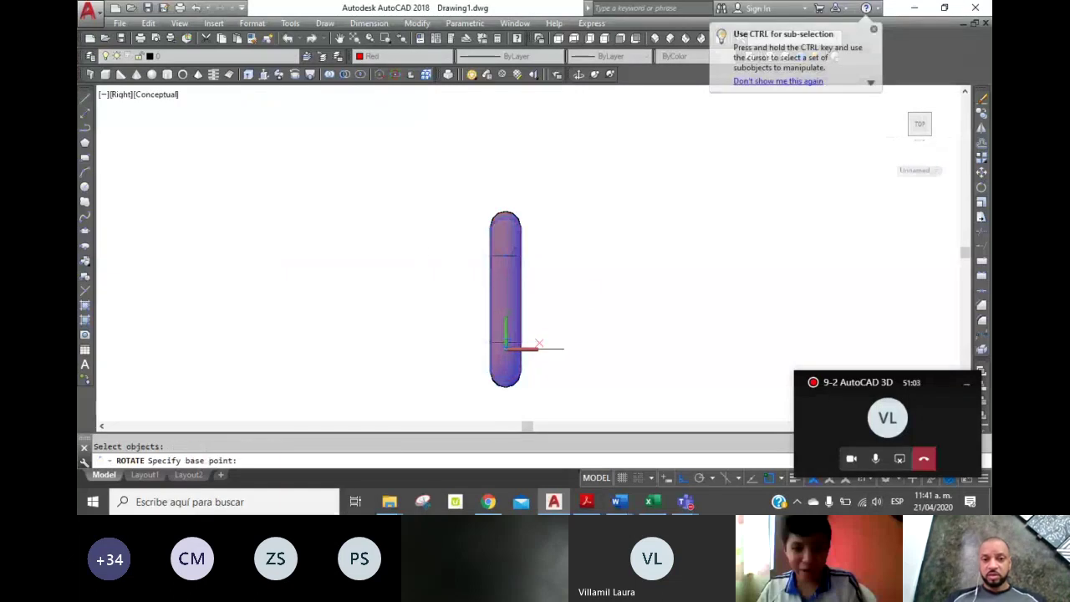
pyautogui.click(508, 273)
pyautogui.click(541, 407)
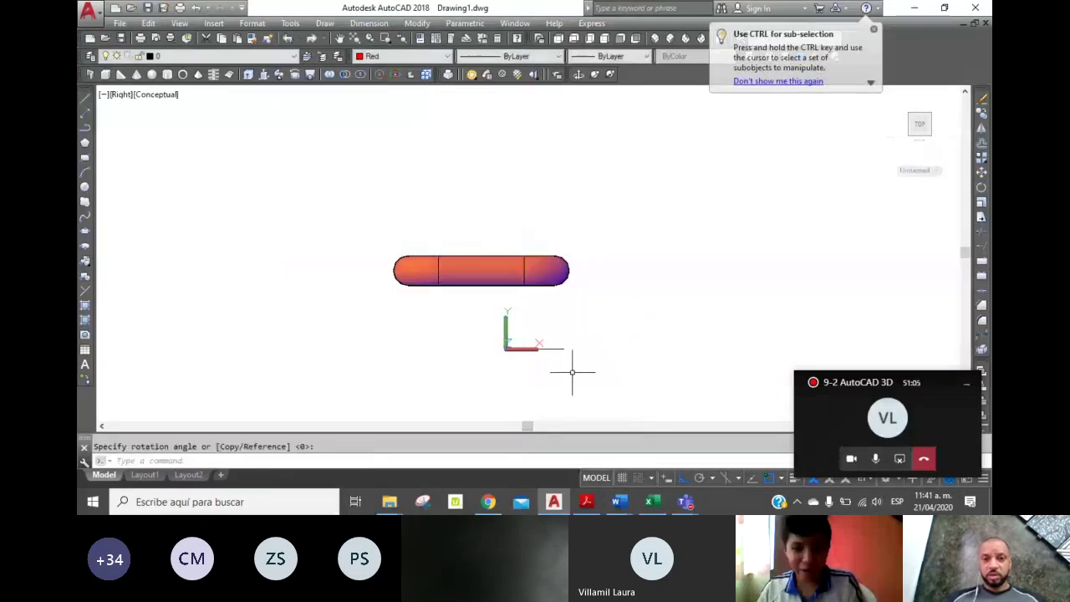
pyautogui.click(655, 38)
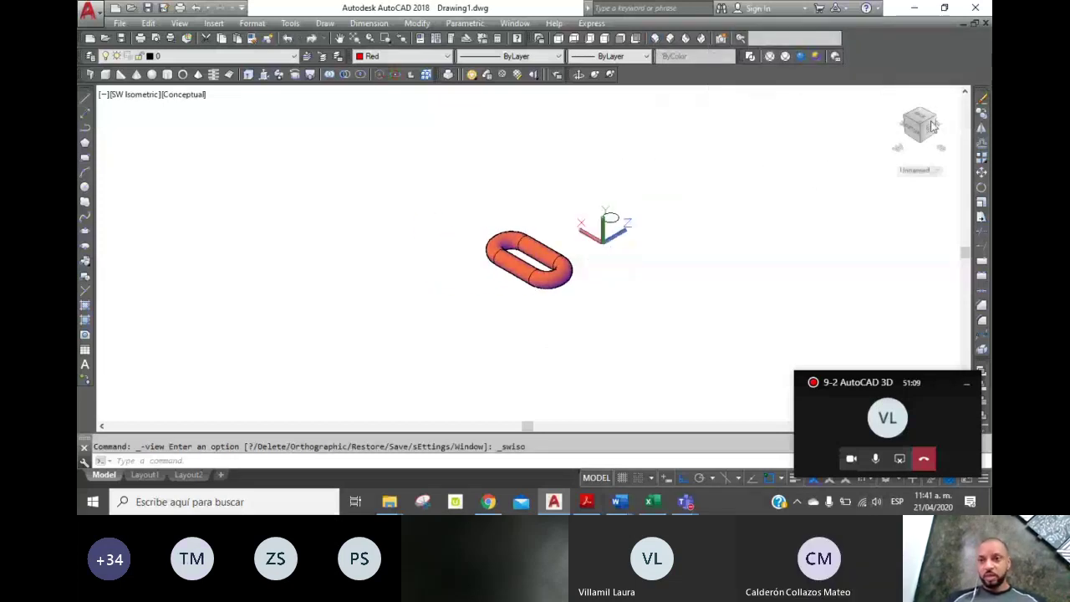
# Step: Copy the tube link with CO, placing a second link interlocking the first
pyautogui.write('co')
pyautogui.press('Return')
pyautogui.click(535, 266)
pyautogui.press('Return')
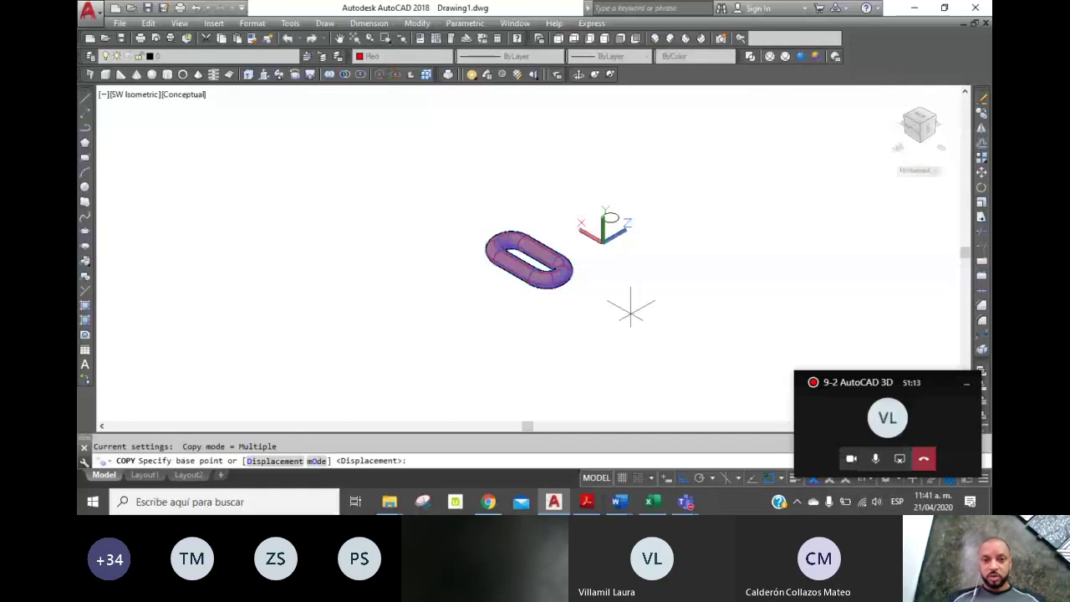
pyautogui.click(702, 392)
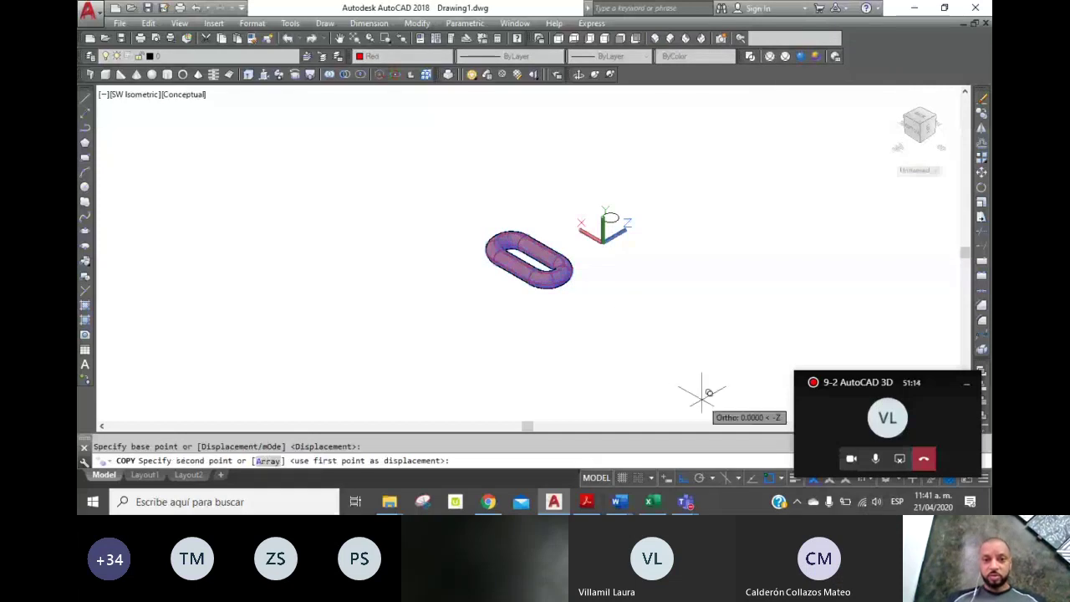
pyautogui.click(662, 368)
pyautogui.press('Escape')
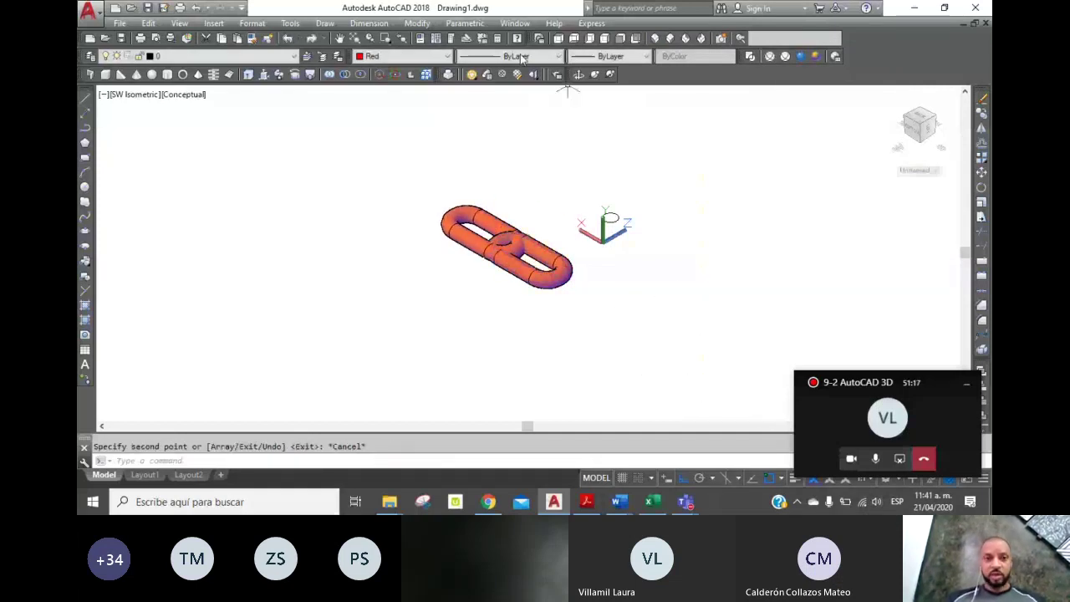
# Step: In Top view, window-select the upper link and move it straight down over the lower link
pyautogui.click(562, 38)
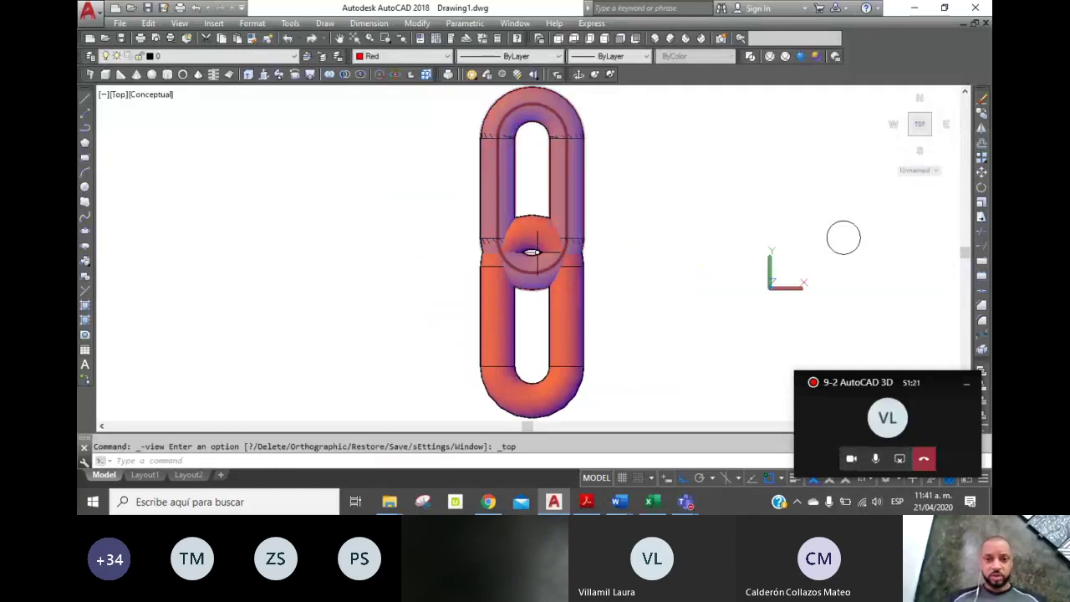
pyautogui.click(982, 172)
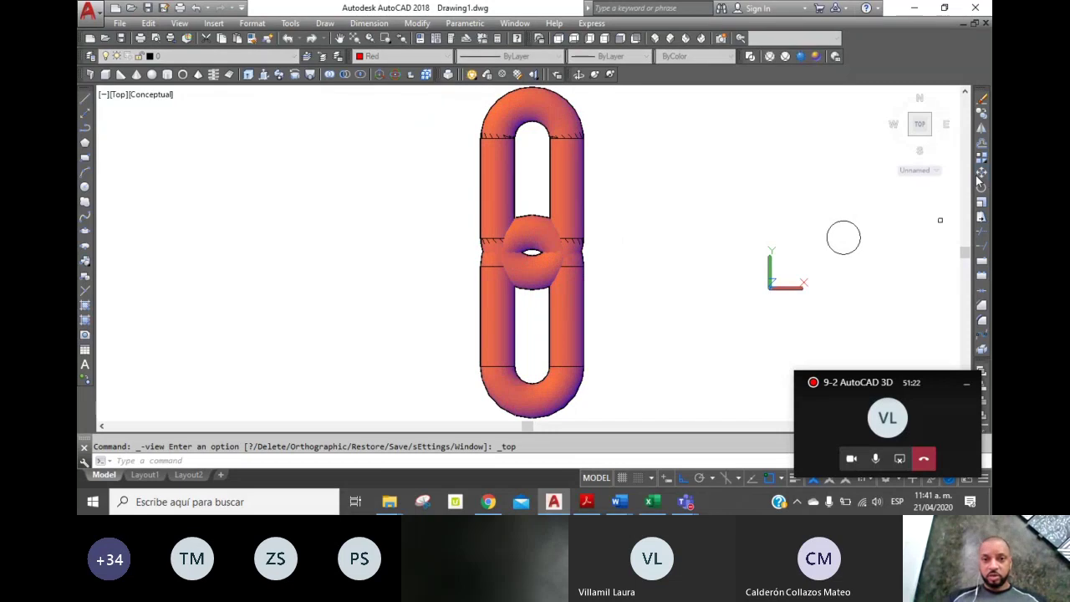
pyautogui.click(578, 167)
pyautogui.press('Return')
pyautogui.press('Escape')
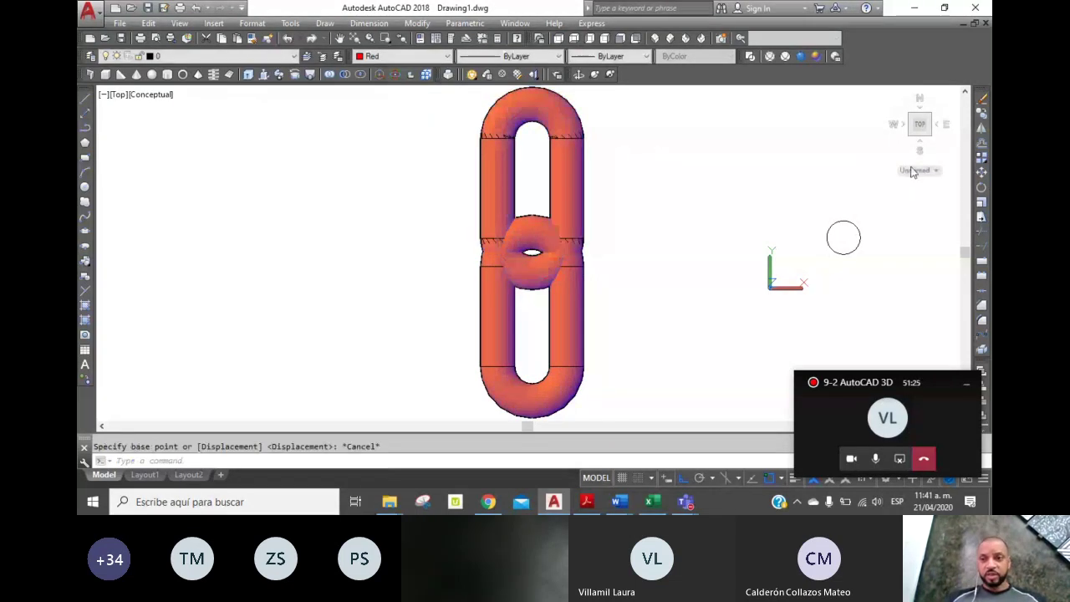
pyautogui.click(982, 172)
pyautogui.click(633, 177)
pyautogui.click(577, 138)
pyautogui.press('Return')
pyautogui.click(626, 130)
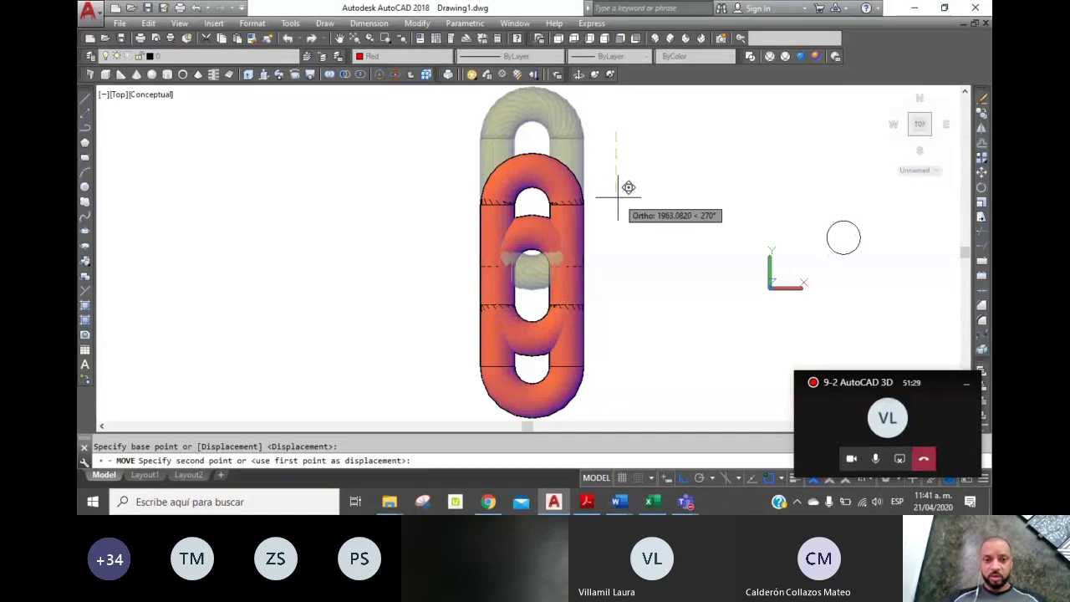
pyautogui.click(616, 125)
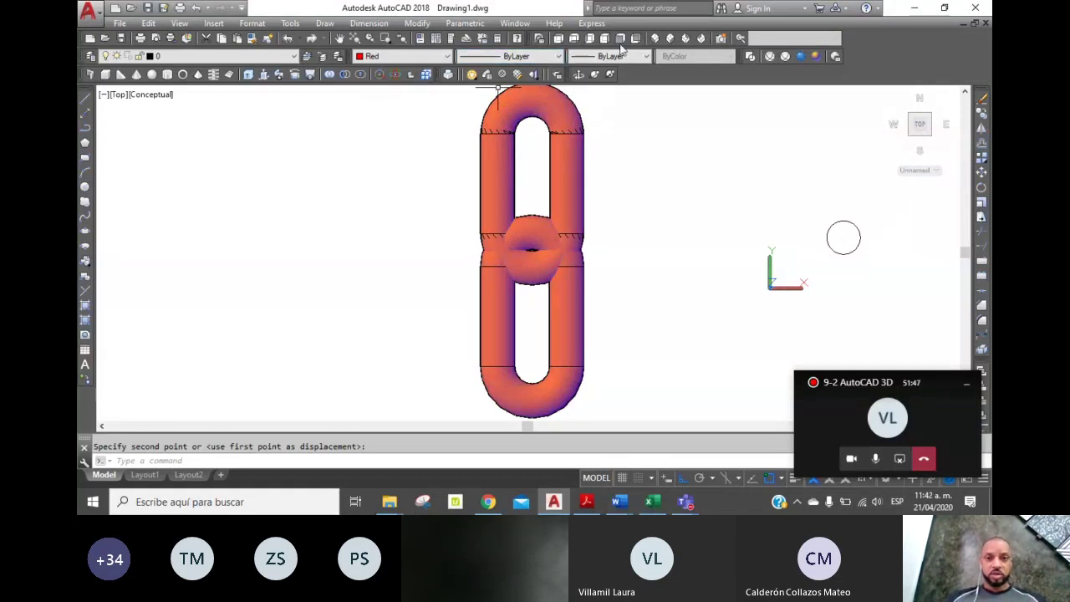
# Step: In Front view, rotate the second link 270° about its centre so it stands upright
pyautogui.click(657, 40)
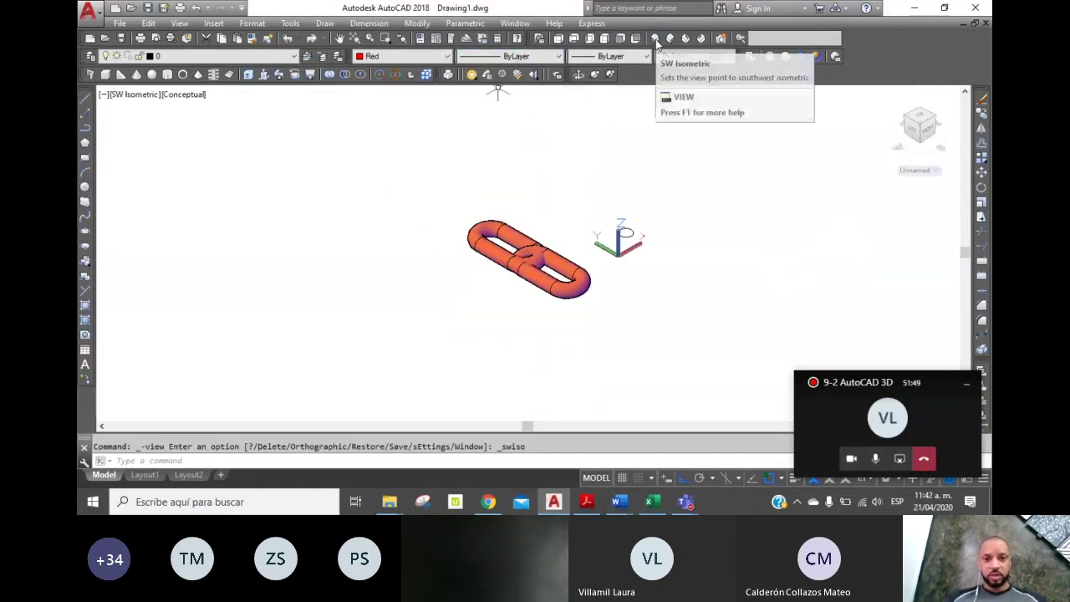
pyautogui.click(606, 40)
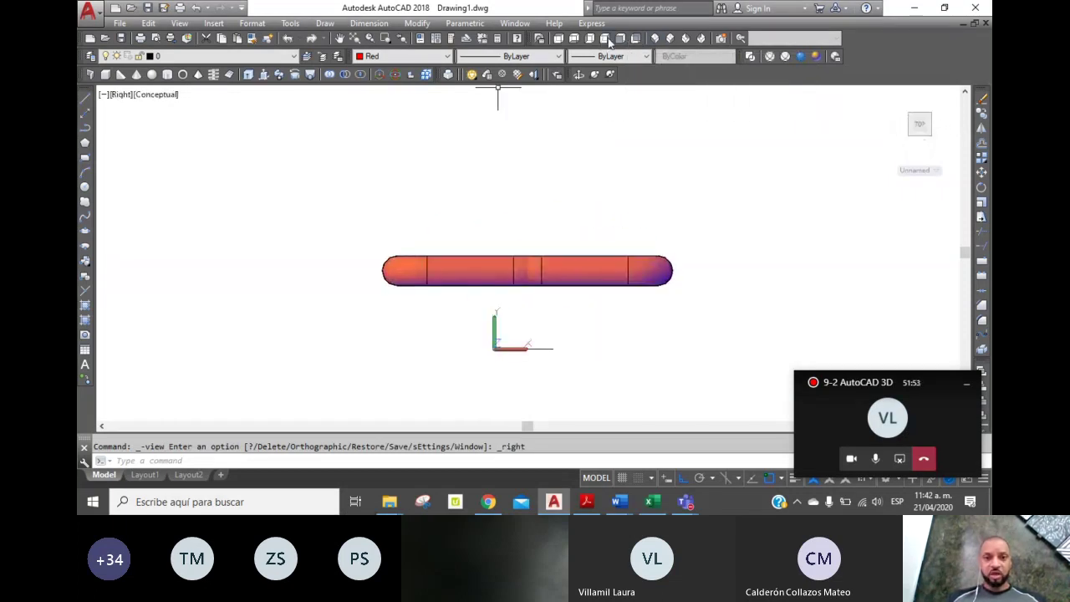
pyautogui.click(621, 39)
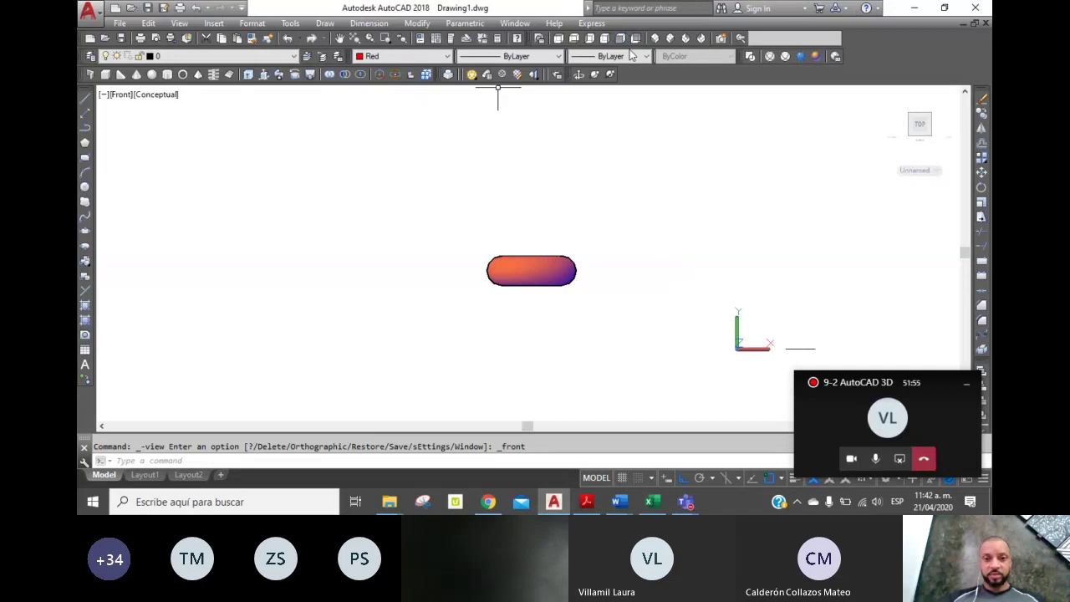
pyautogui.click(984, 189)
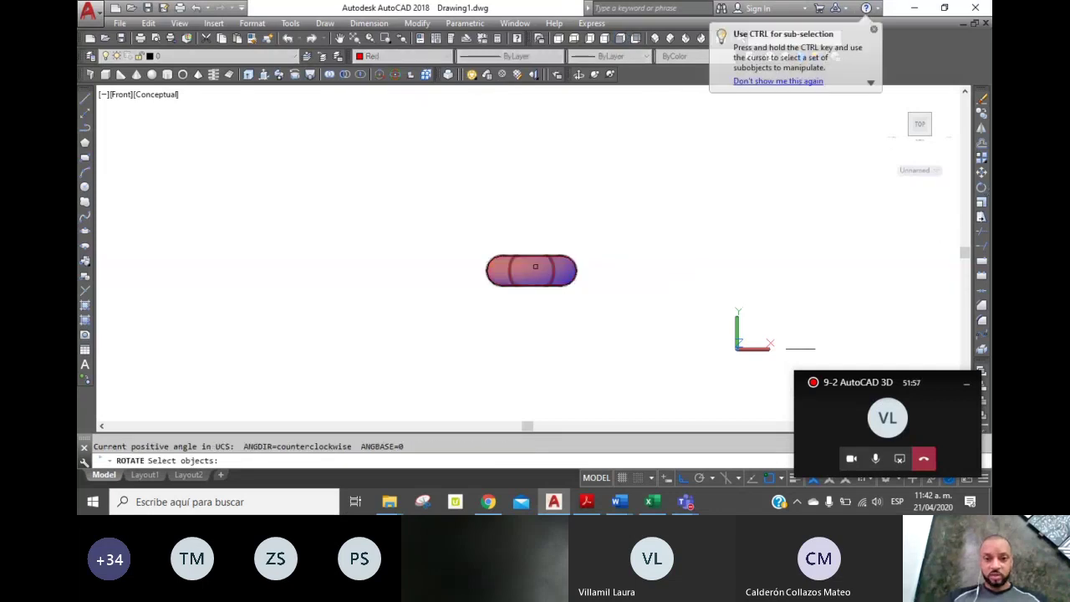
pyautogui.click(535, 265)
pyautogui.press('Return')
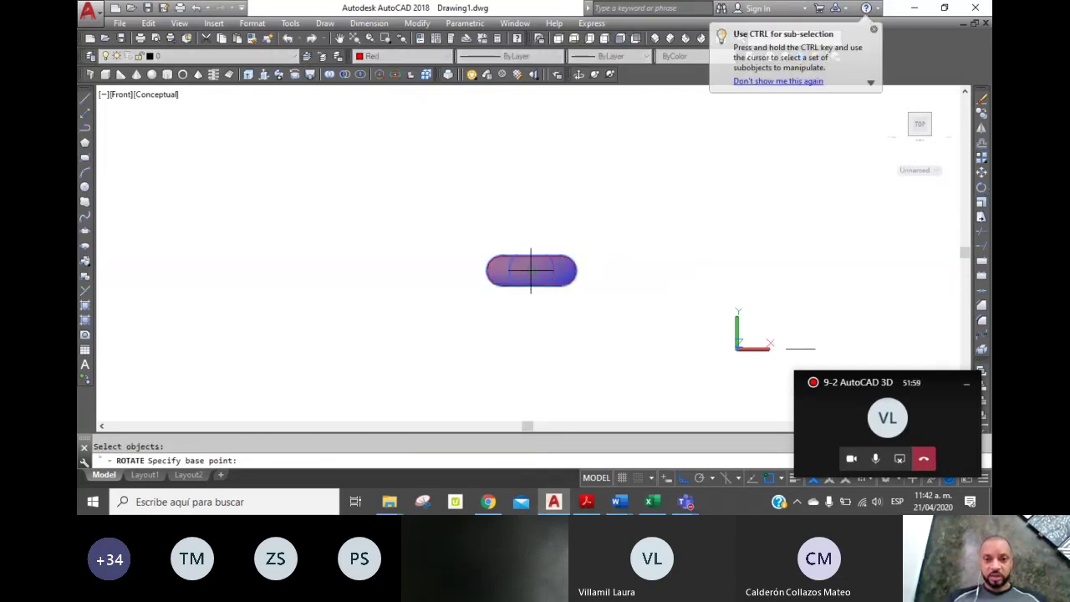
pyautogui.click(530, 269)
pyautogui.click(535, 333)
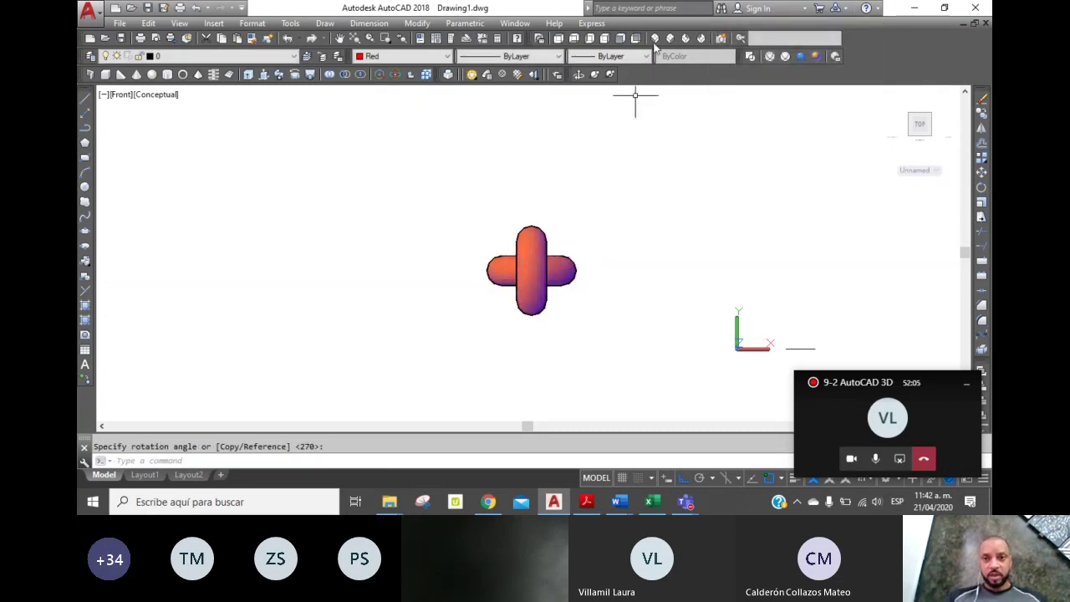
pyautogui.click(655, 42)
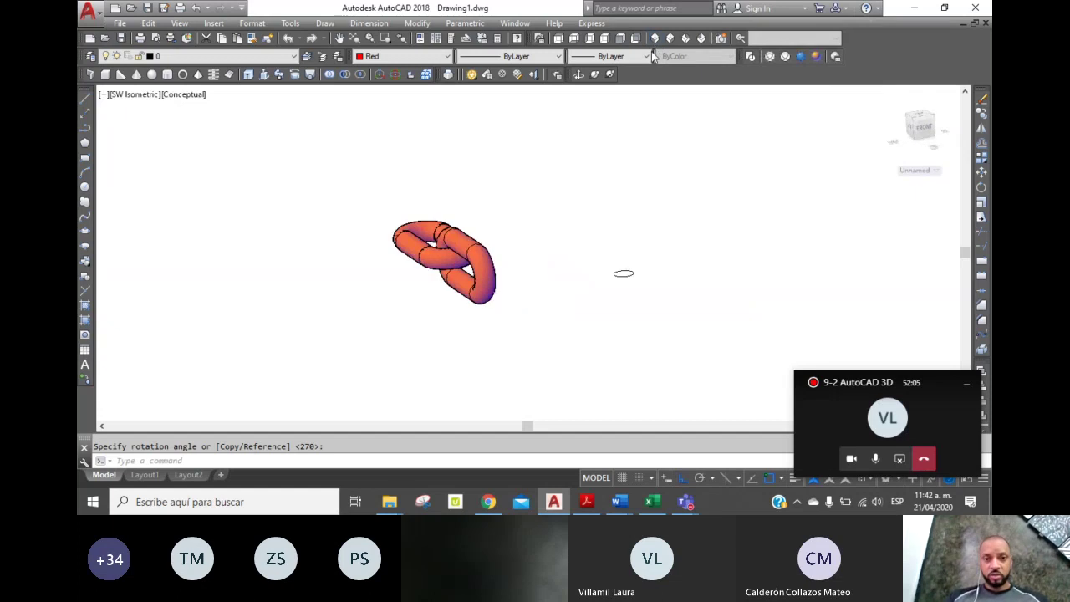
pyautogui.click(558, 39)
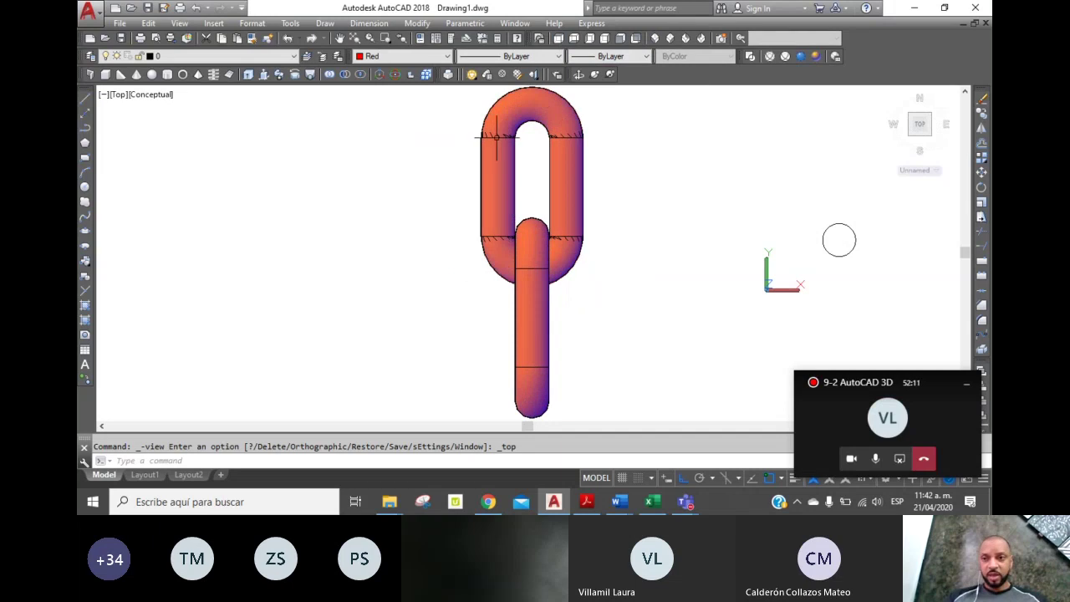
# Step: Window-select the chain links for copying, then cancel the copy
pyautogui.click(981, 113)
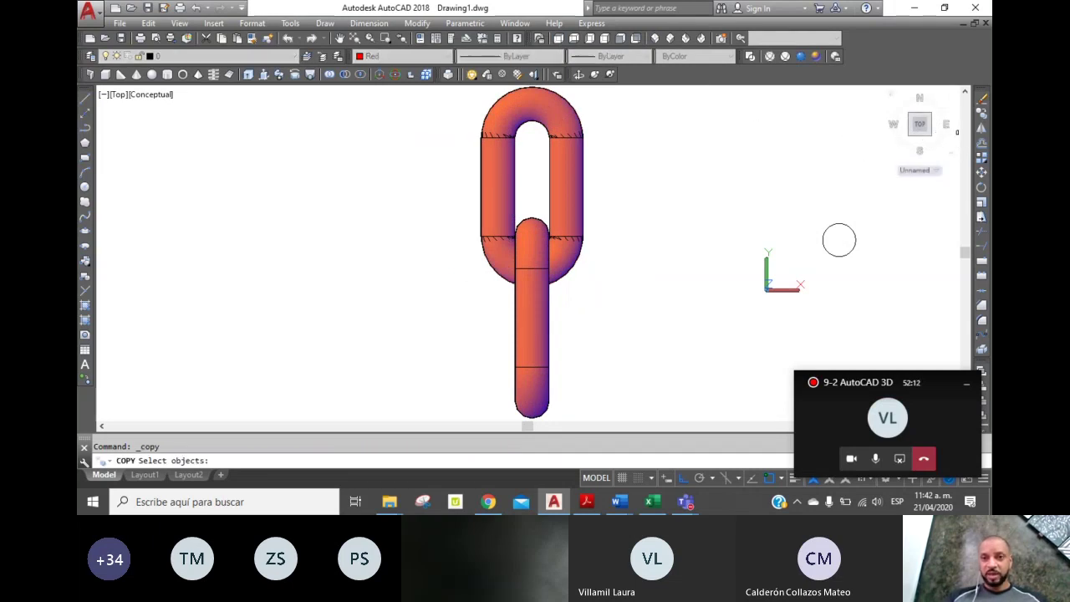
pyautogui.click(637, 347)
pyautogui.click(416, 211)
pyautogui.press('Return')
pyautogui.click(660, 353)
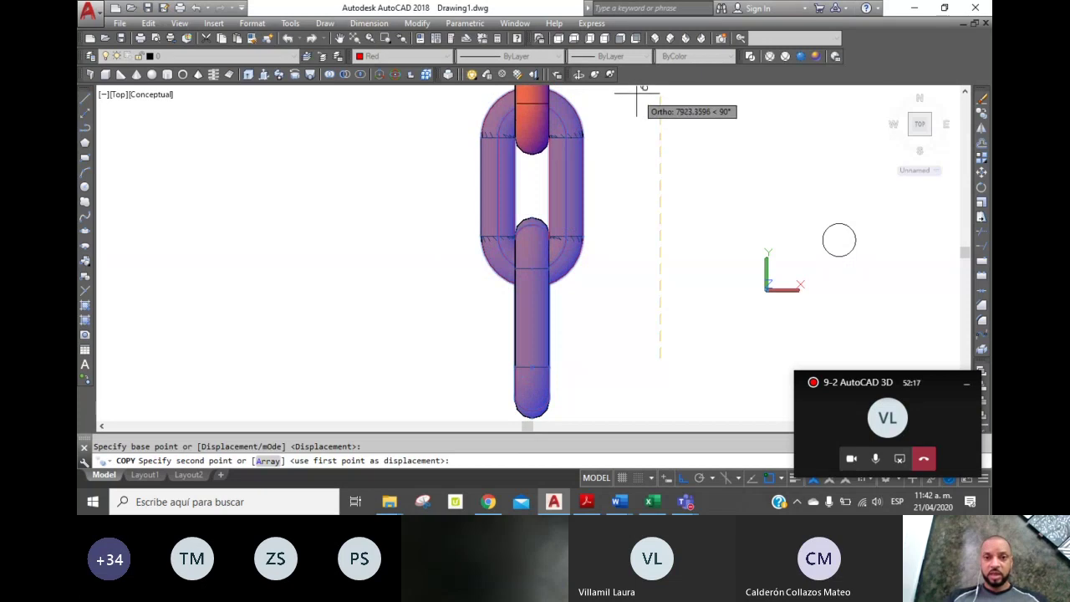
pyautogui.press('Escape')
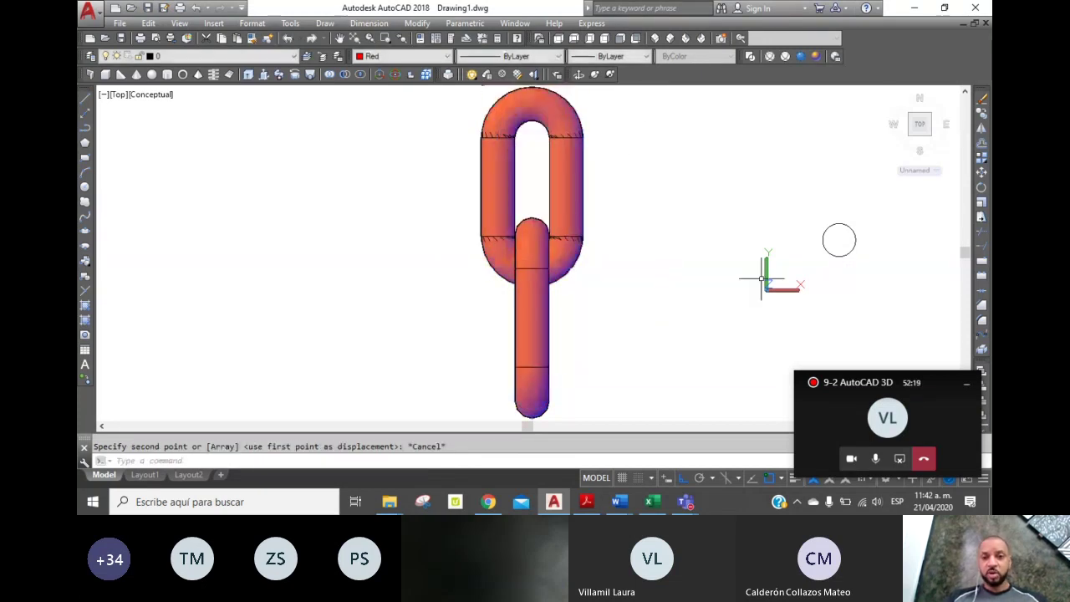
# Step: Begin mirroring the upright link, then switch to the Right view
pyautogui.click(982, 130)
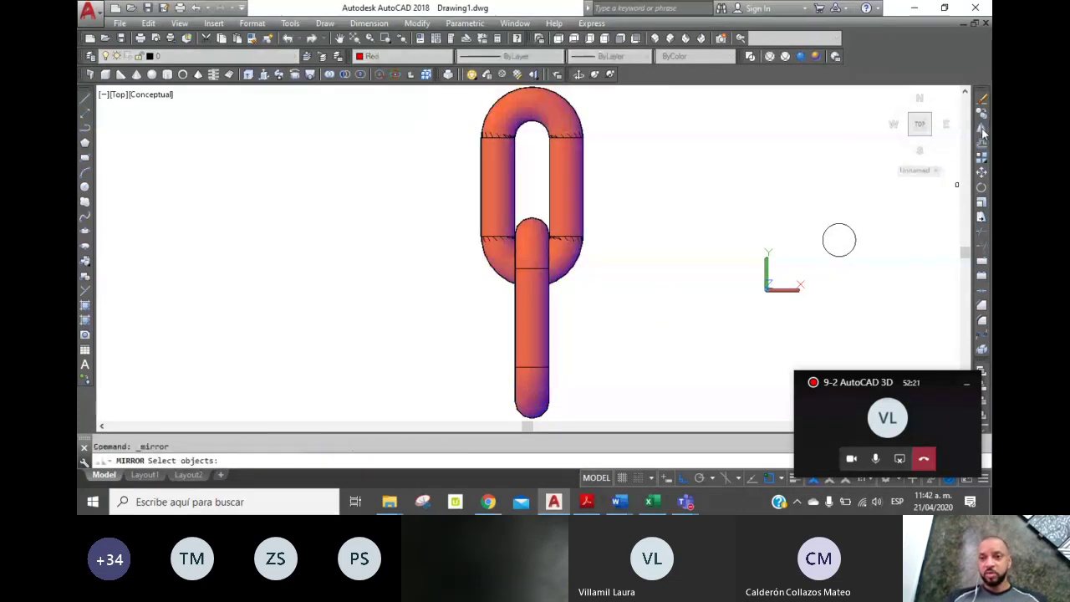
pyautogui.click(526, 342)
pyautogui.press('Return')
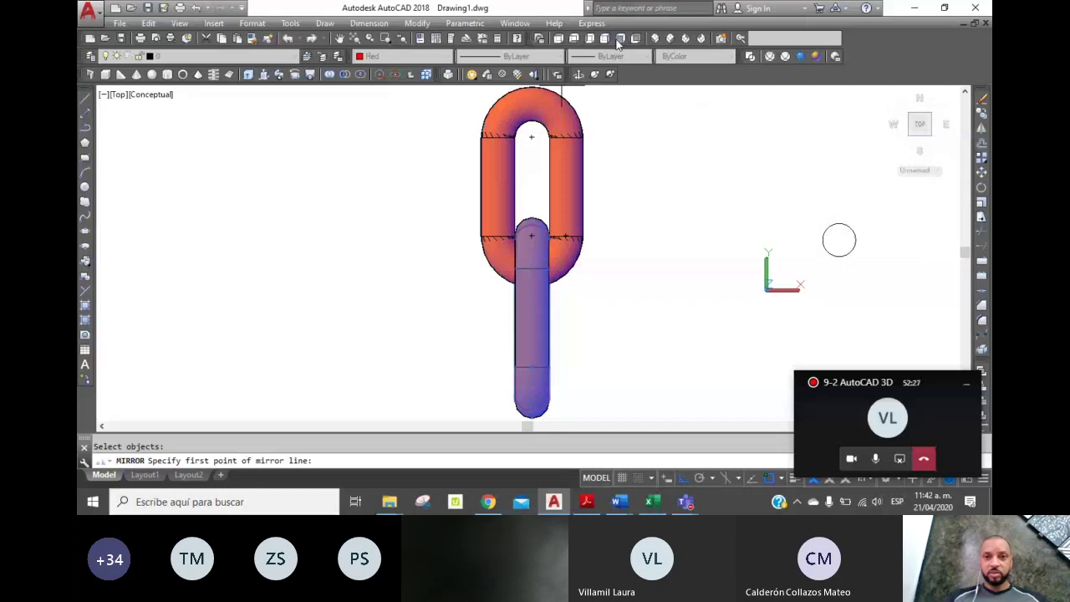
pyautogui.click(605, 40)
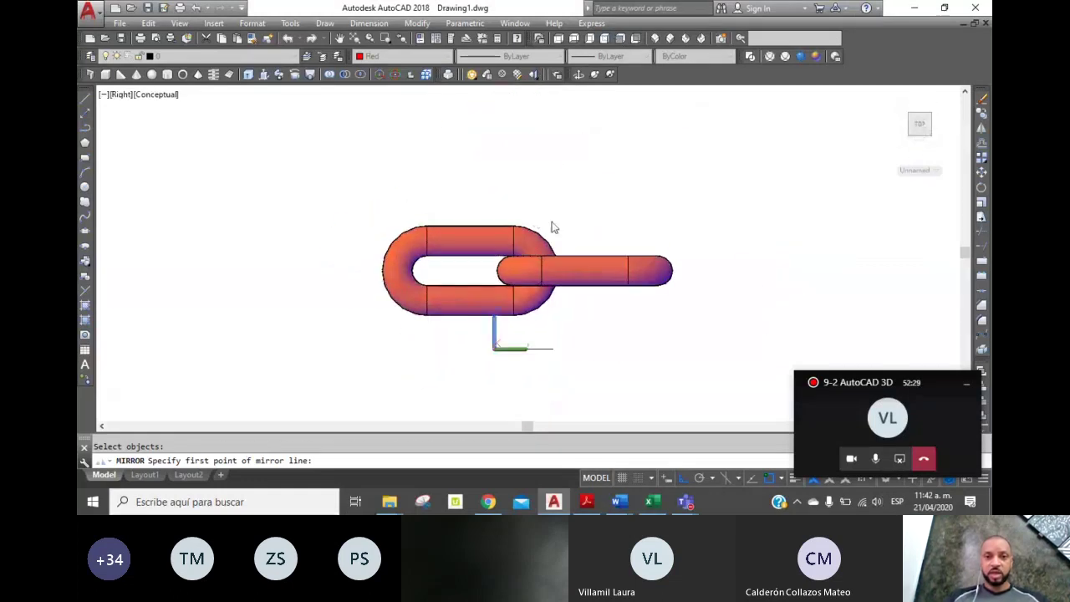
# Step: Mirror the left link about a vertical line, keeping the original, then show Word's padlock reference
pyautogui.click(982, 129)
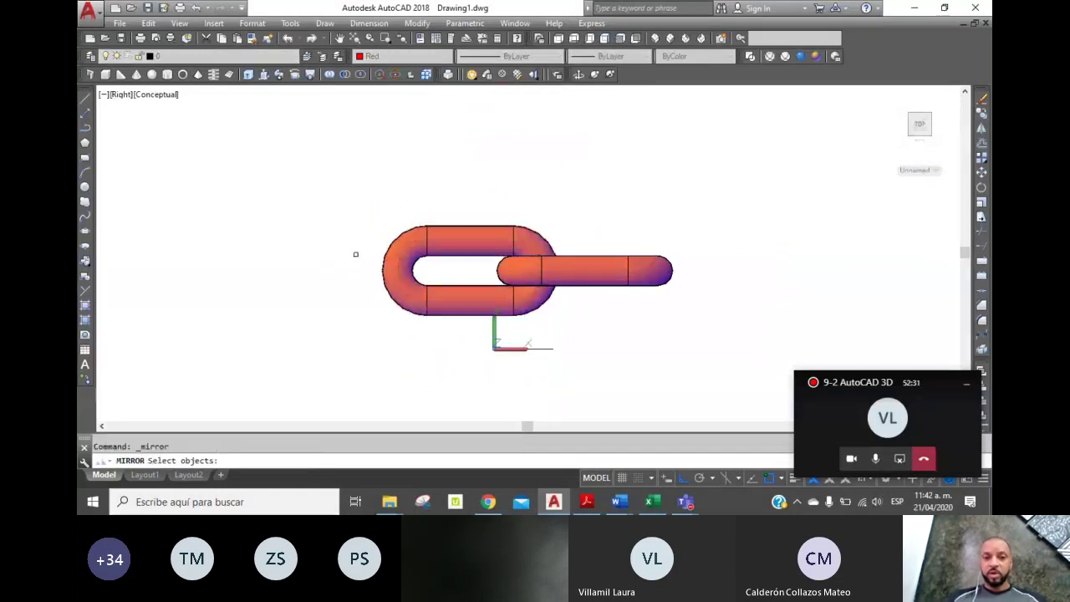
pyautogui.click(391, 251)
pyautogui.press('Return')
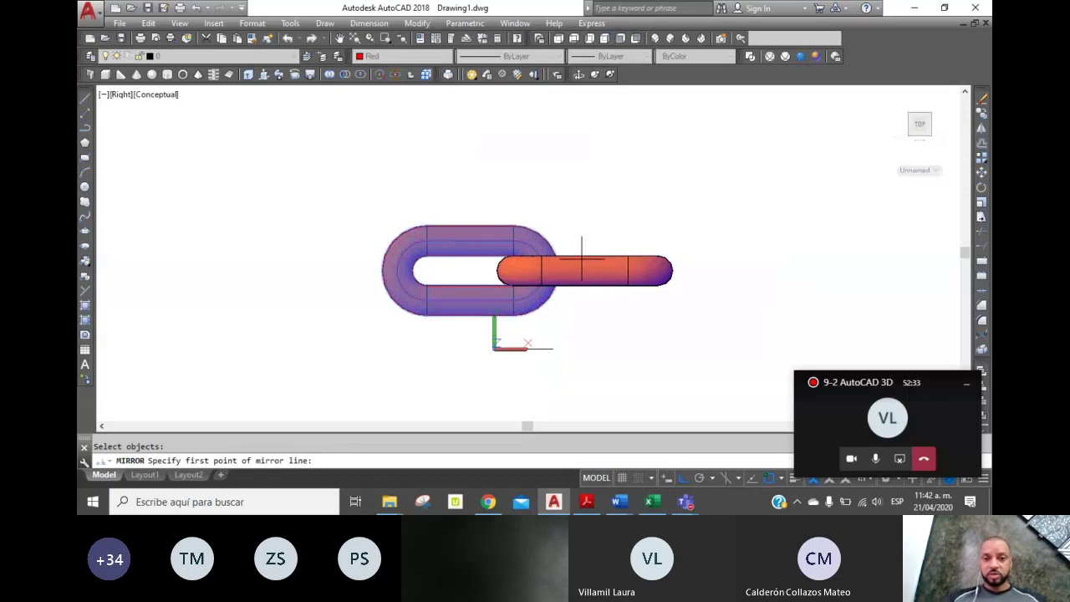
pyautogui.click(584, 267)
pyautogui.click(581, 170)
pyautogui.rightClick(585, 169)
pyautogui.click(609, 174)
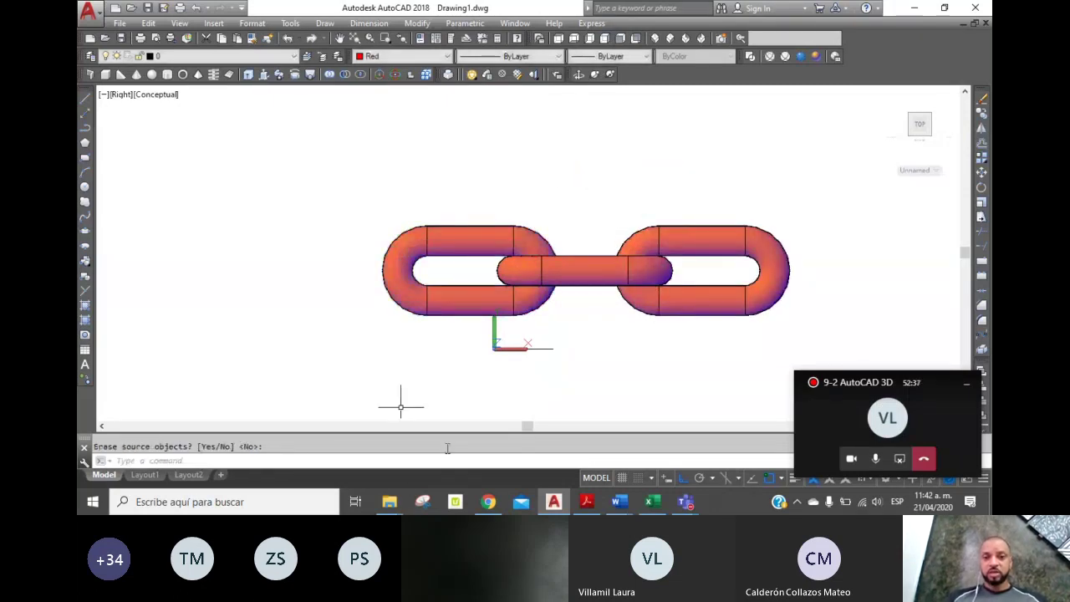
pyautogui.click(530, 233)
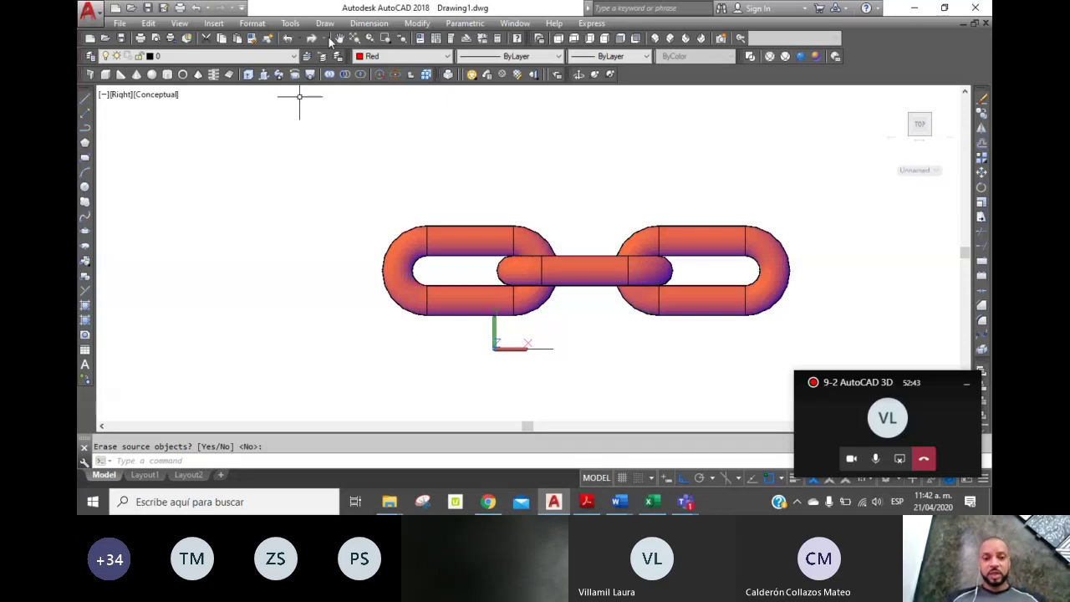
pyautogui.moveTo(619, 502)
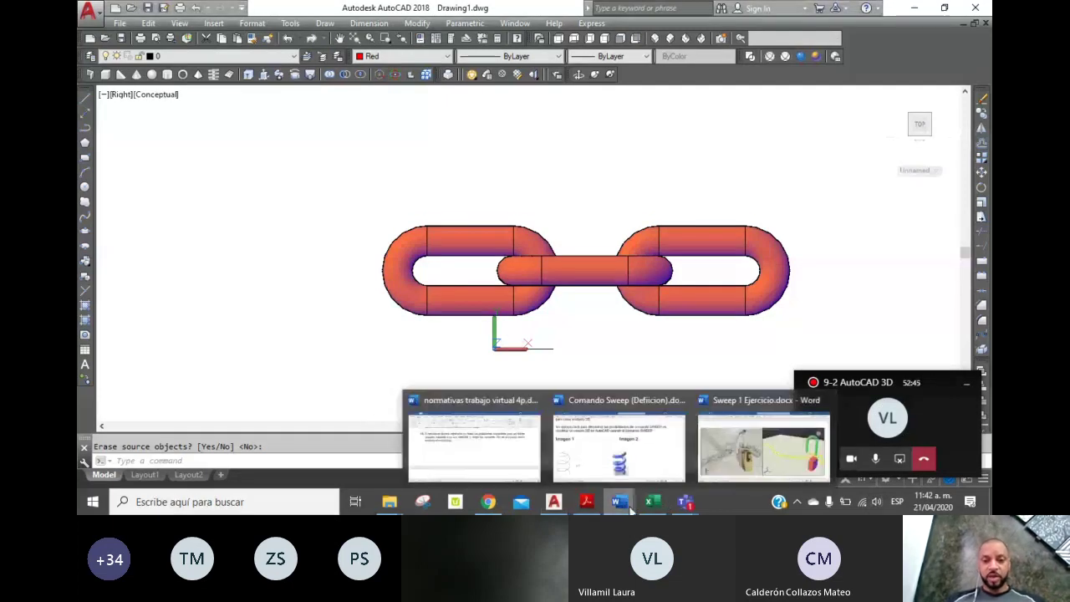
pyautogui.click(726, 466)
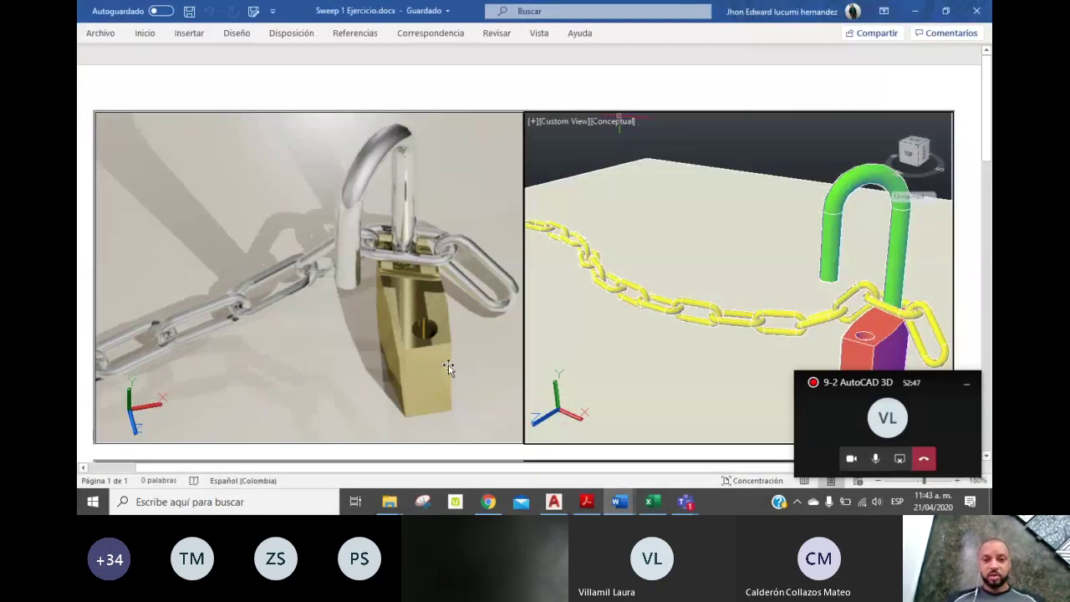
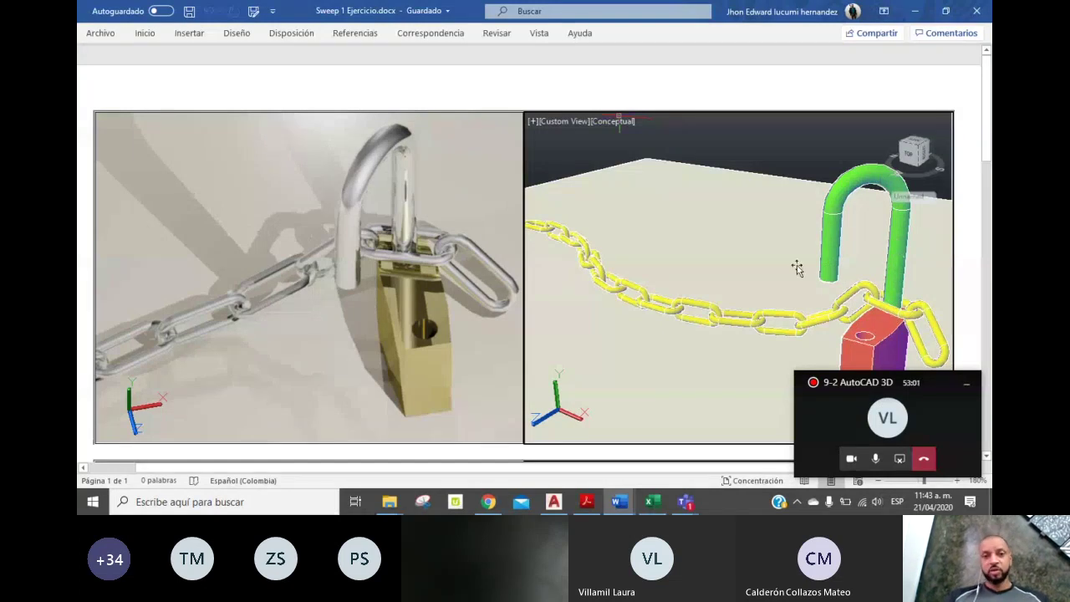
# Step: Switch from the Word reference picture to the AutoCAD drawing with three chain links
pyautogui.click(553, 501)
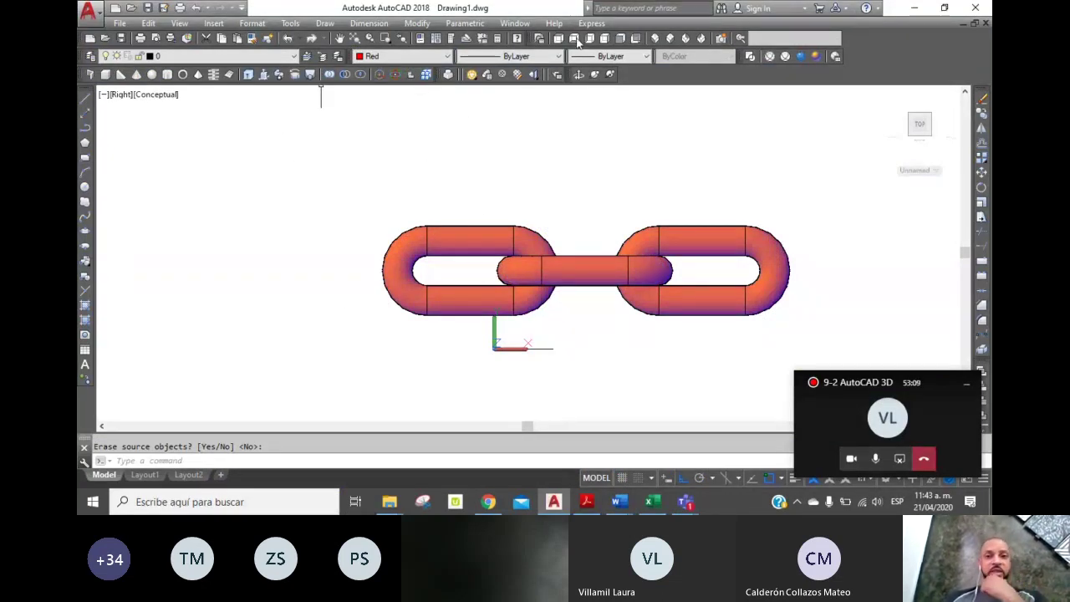
# Step: In Top view, draw a rectangle to the left of the three chain links
pyautogui.click(653, 40)
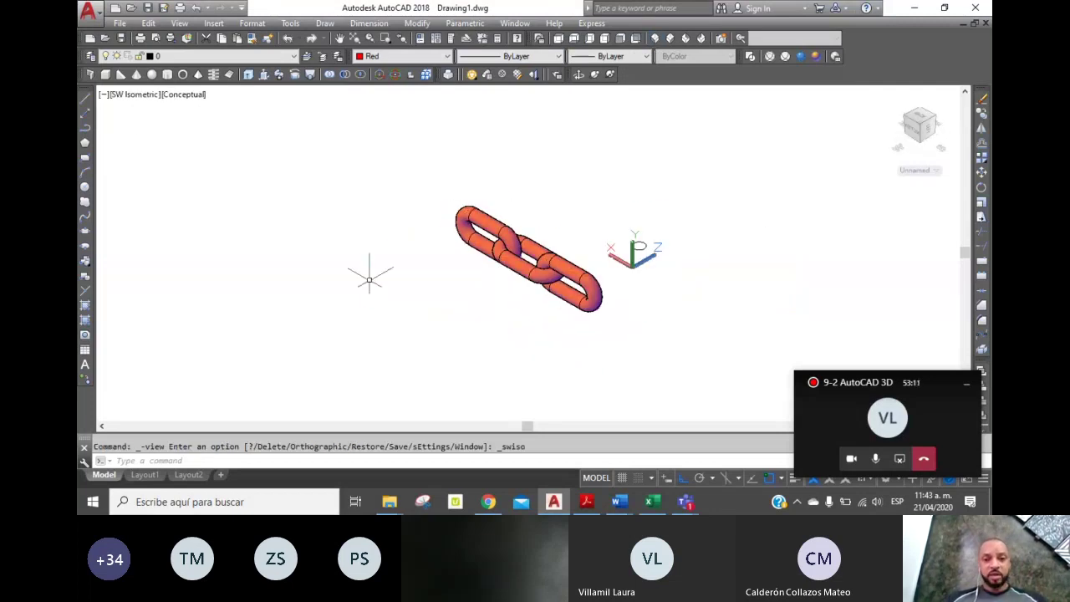
pyautogui.click(86, 161)
pyautogui.click(249, 176)
pyautogui.press('Escape')
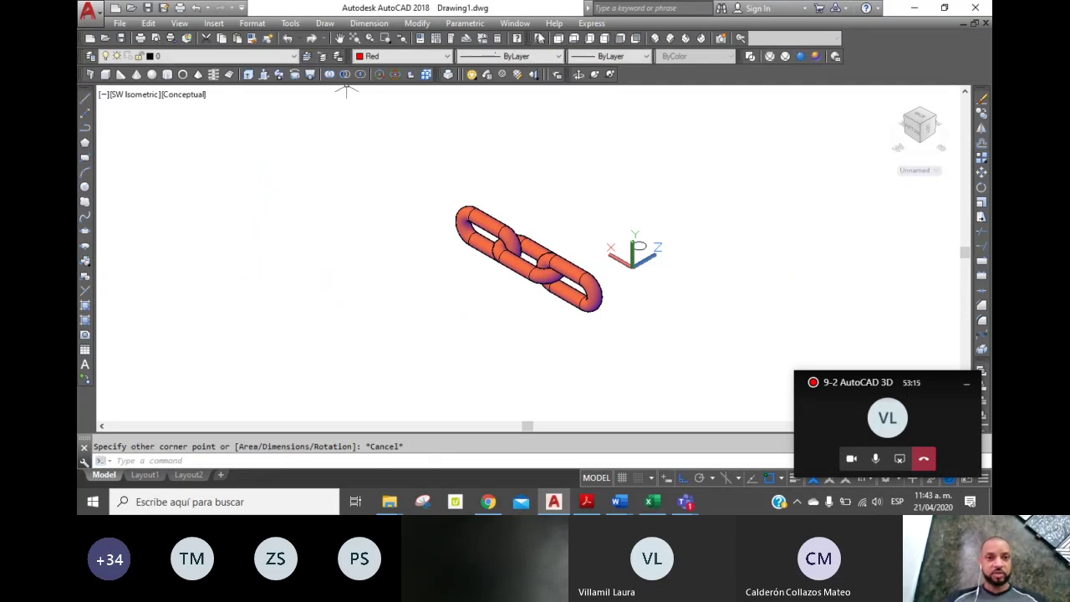
pyautogui.click(561, 40)
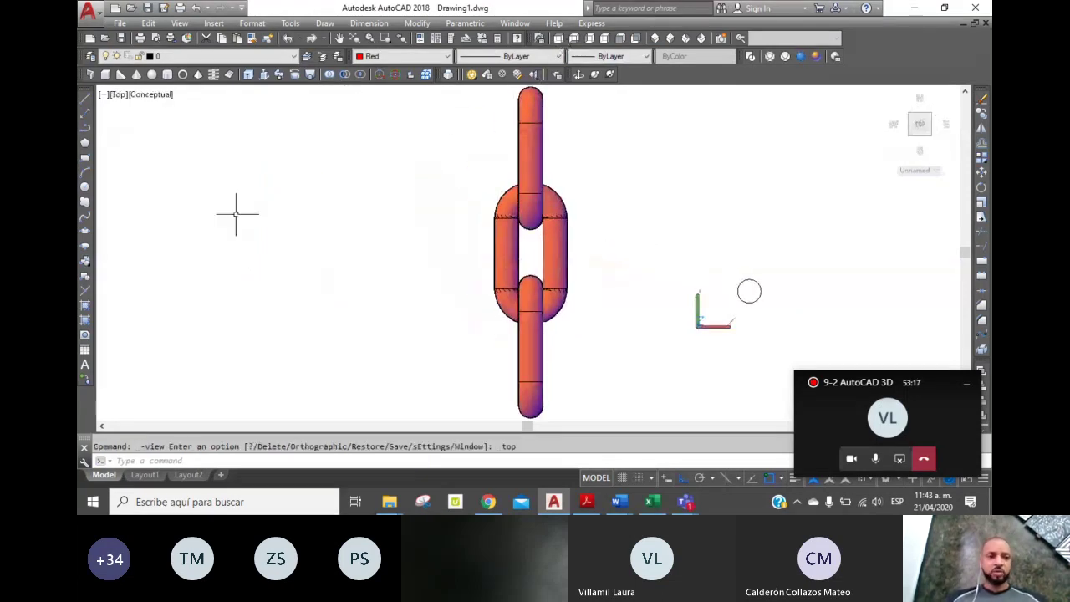
pyautogui.click(83, 159)
pyautogui.click(195, 209)
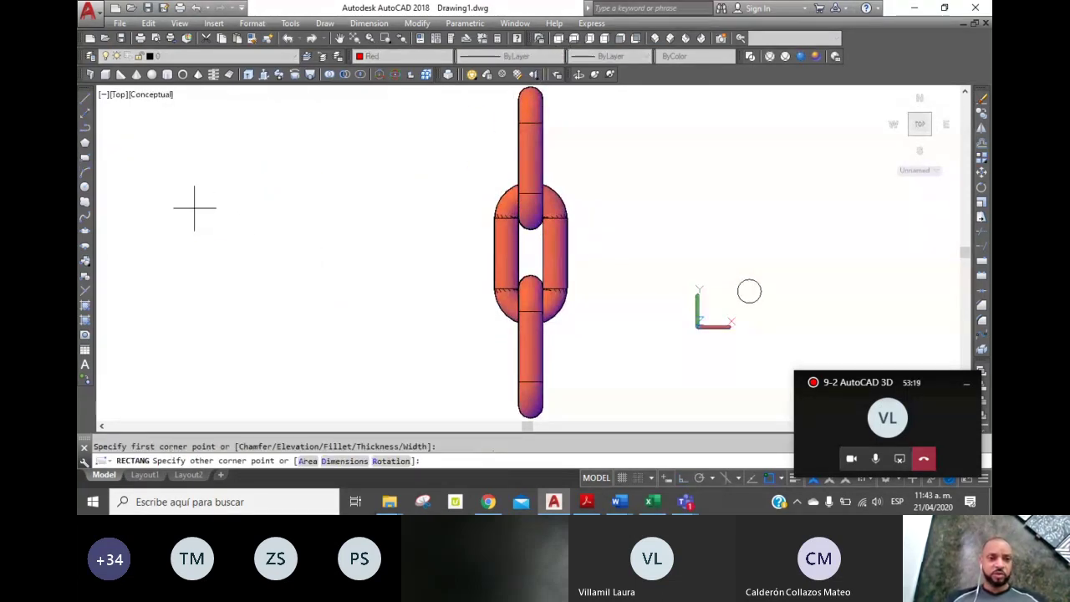
pyautogui.click(399, 272)
pyautogui.press('Escape')
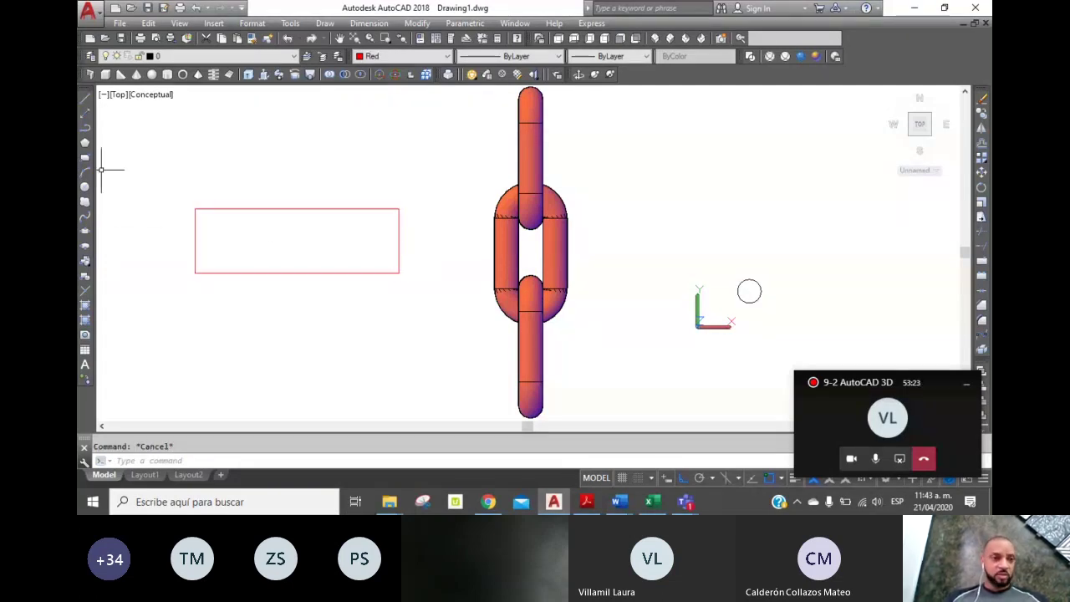
# Step: Draw a 3-point arc from the rectangle's top-left corner to its top-right corner, bowing above the edge
pyautogui.click(85, 172)
pyautogui.click(195, 209)
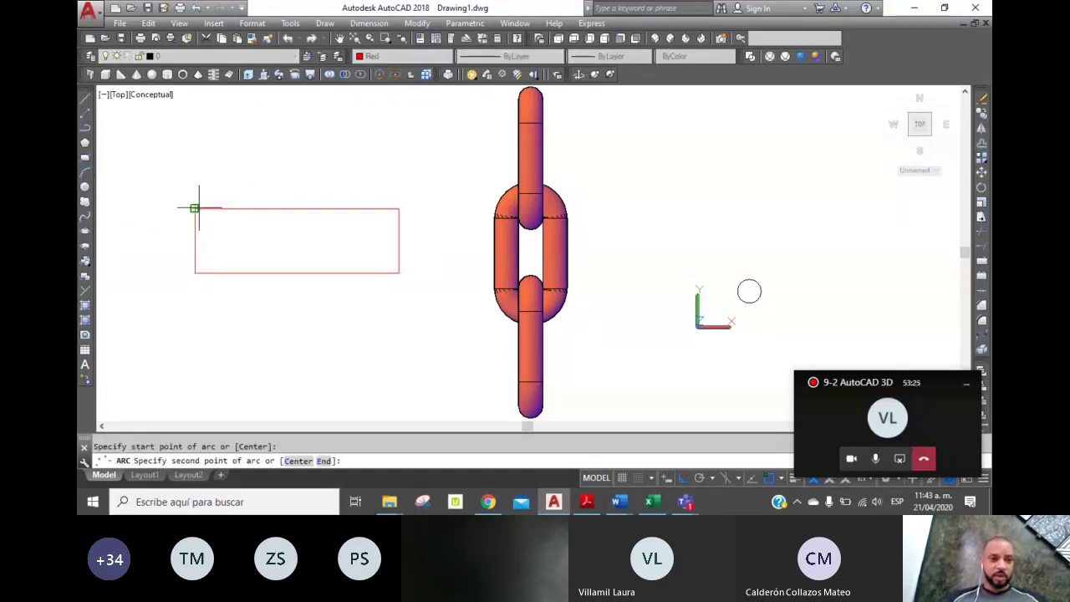
pyautogui.click(299, 198)
pyautogui.click(393, 210)
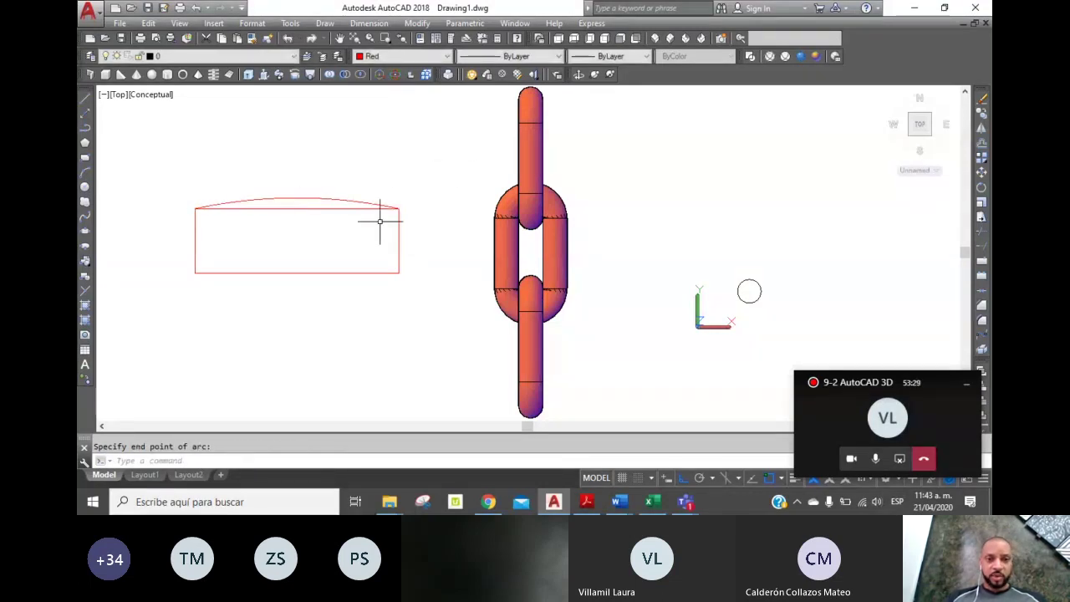
# Step: Mirror the top arc about the rectangle's horizontal midline to the bottom, keeping the original
pyautogui.click(981, 137)
pyautogui.press('Return')
pyautogui.click(194, 240)
pyautogui.click(139, 240)
pyautogui.rightClick(140, 240)
pyautogui.click(177, 243)
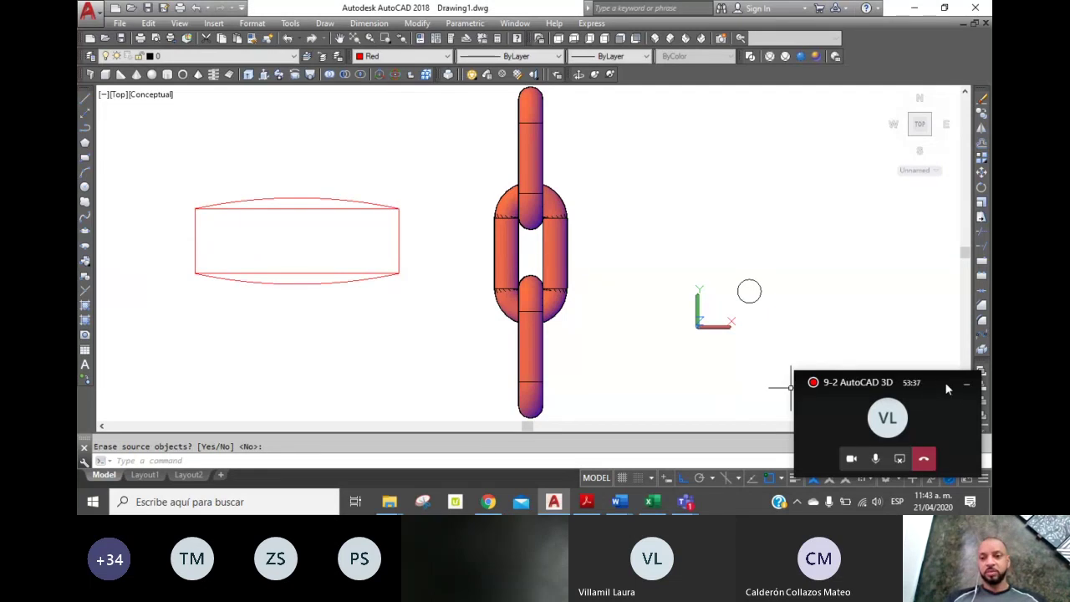
pyautogui.click(965, 390)
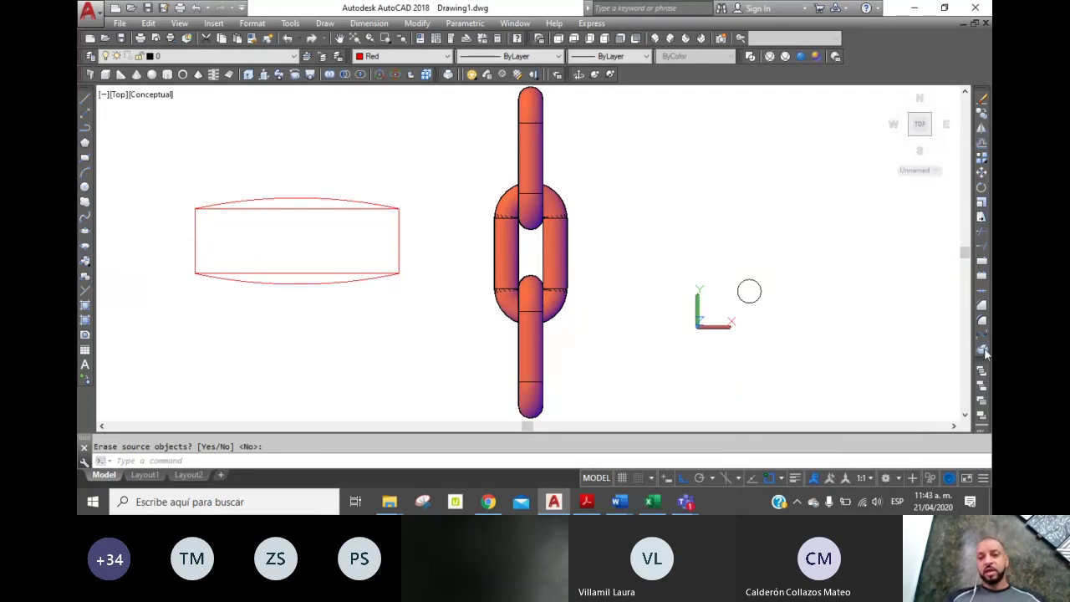
# Step: Explode the rectangle into separate lines
pyautogui.click(984, 351)
pyautogui.click(426, 297)
pyautogui.click(399, 284)
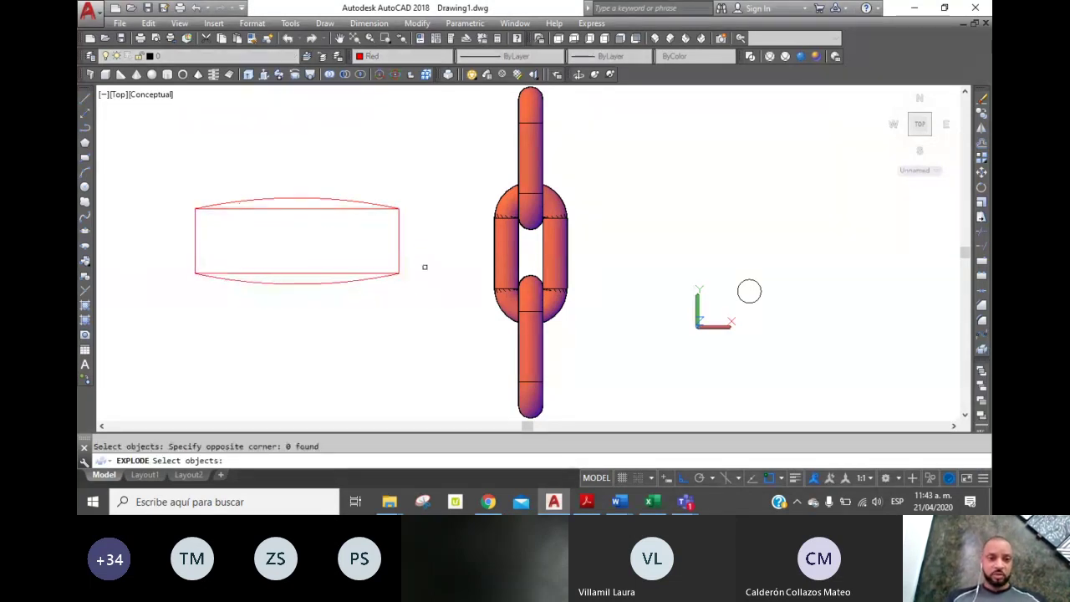
pyautogui.click(400, 246)
pyautogui.press('Return')
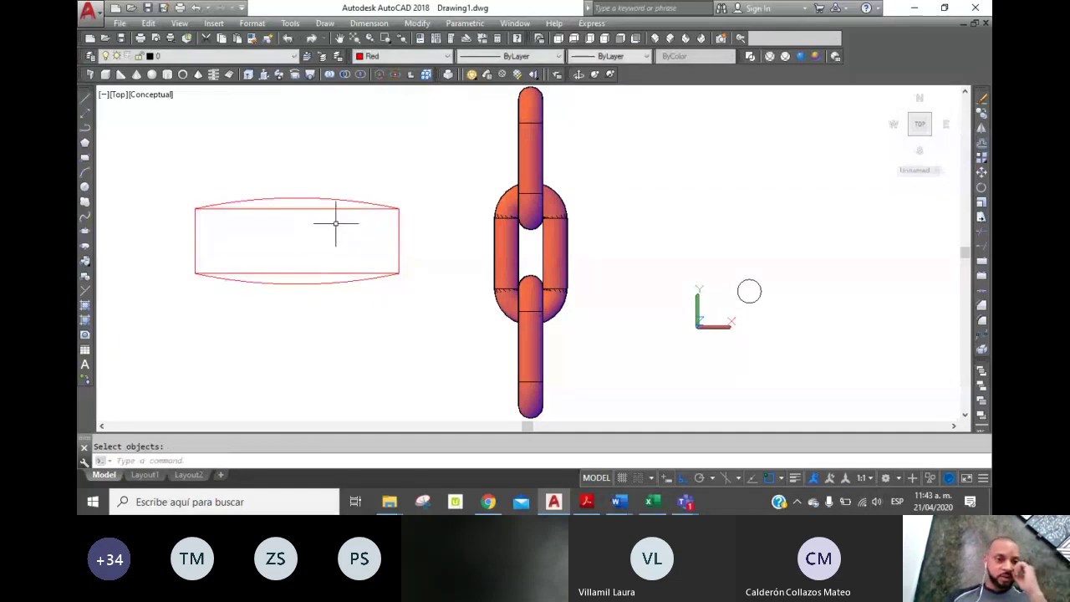
pyautogui.click(314, 209)
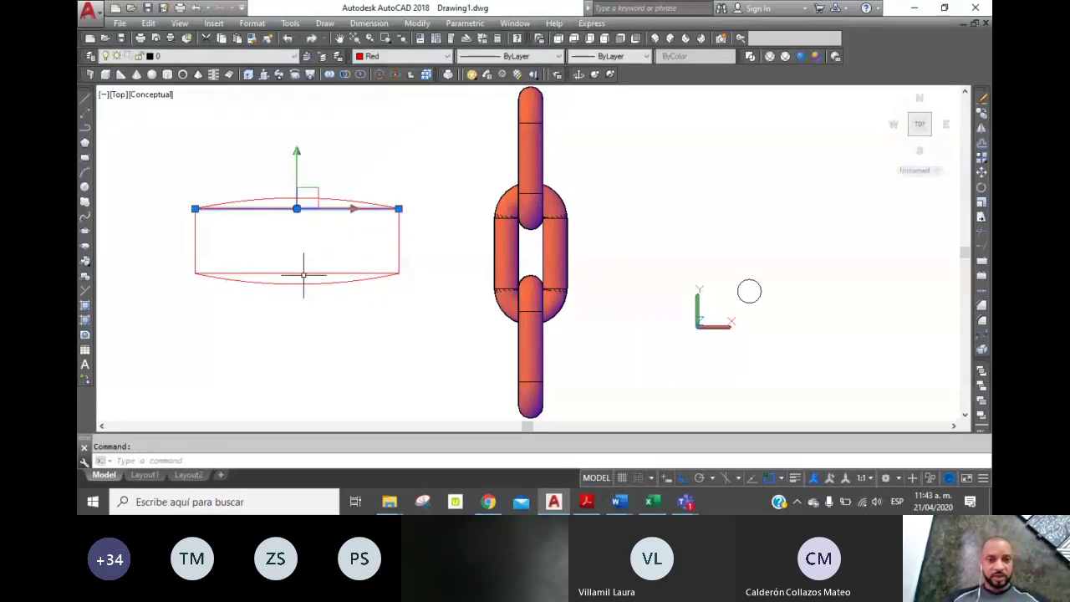
pyautogui.click(301, 272)
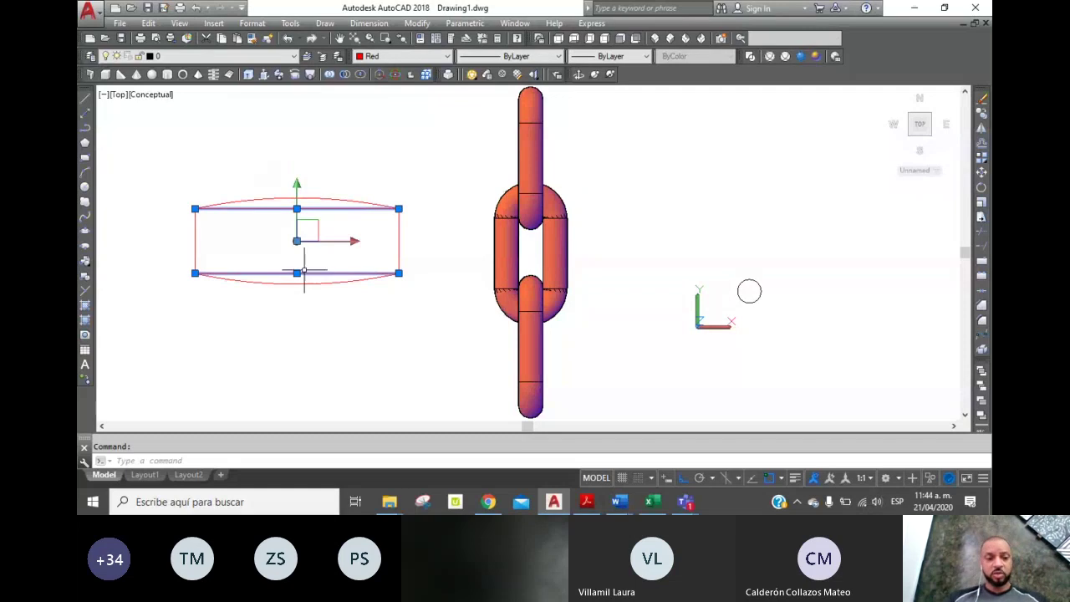
pyautogui.press('Escape')
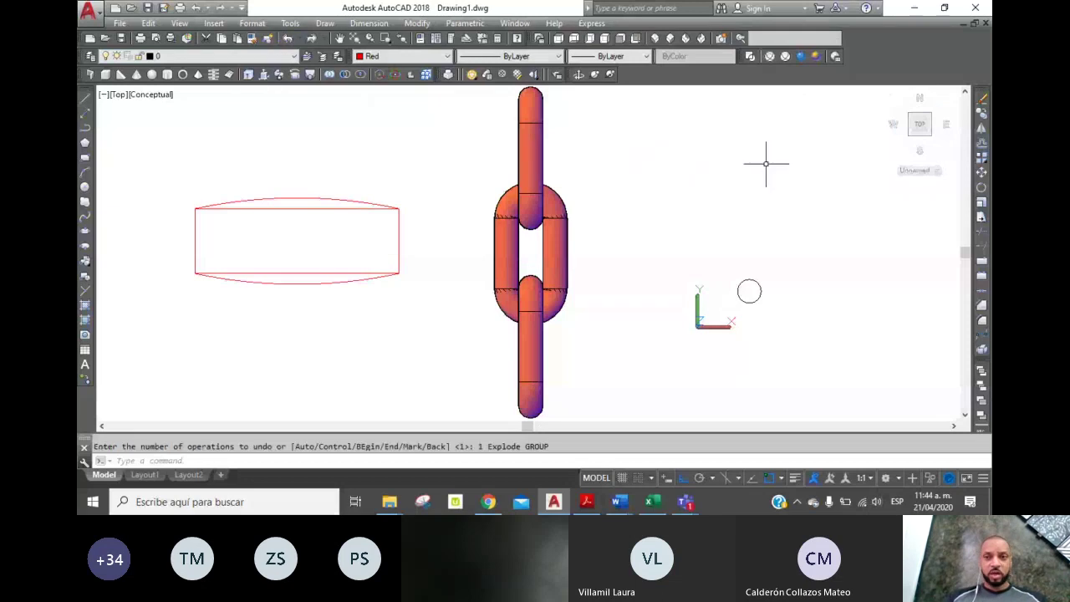
# Step: Erase the straight top and bottom edges, leaving the arcs and the two short sides
pyautogui.click(982, 98)
pyautogui.click(234, 229)
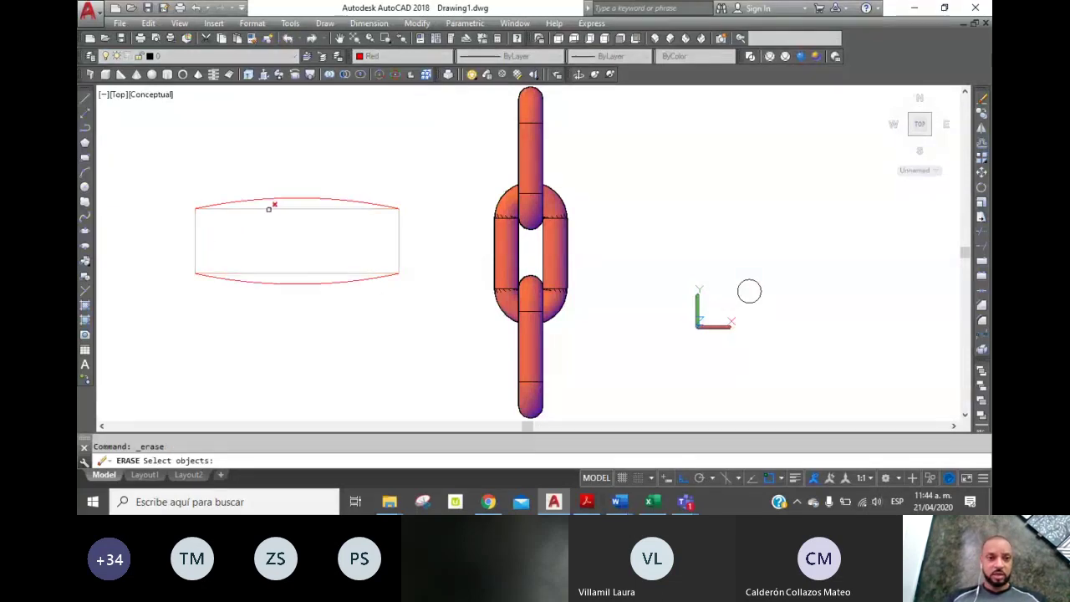
pyautogui.click(268, 209)
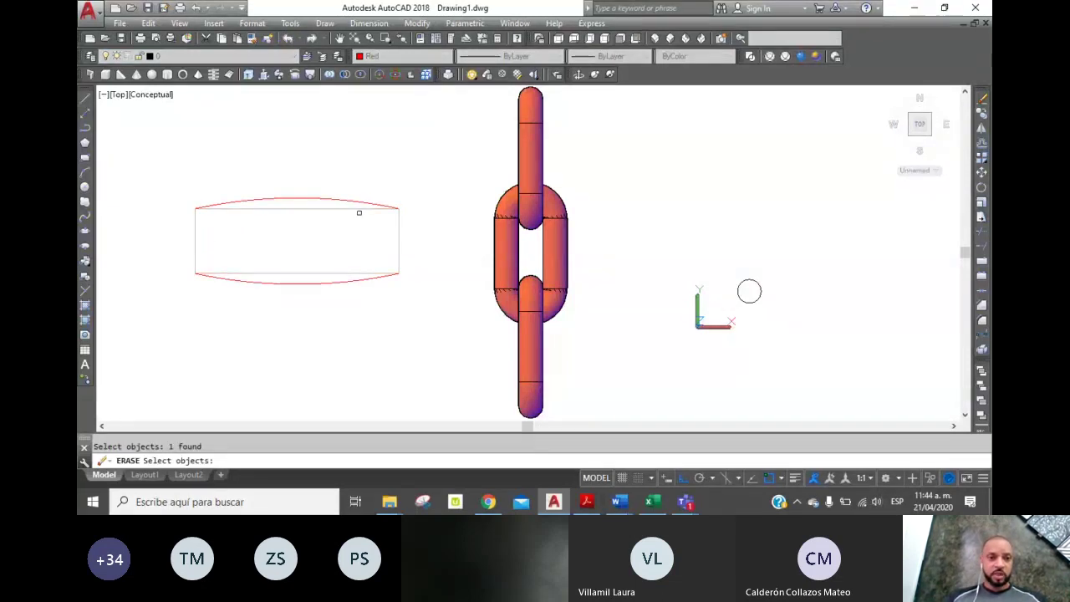
pyautogui.press('Escape')
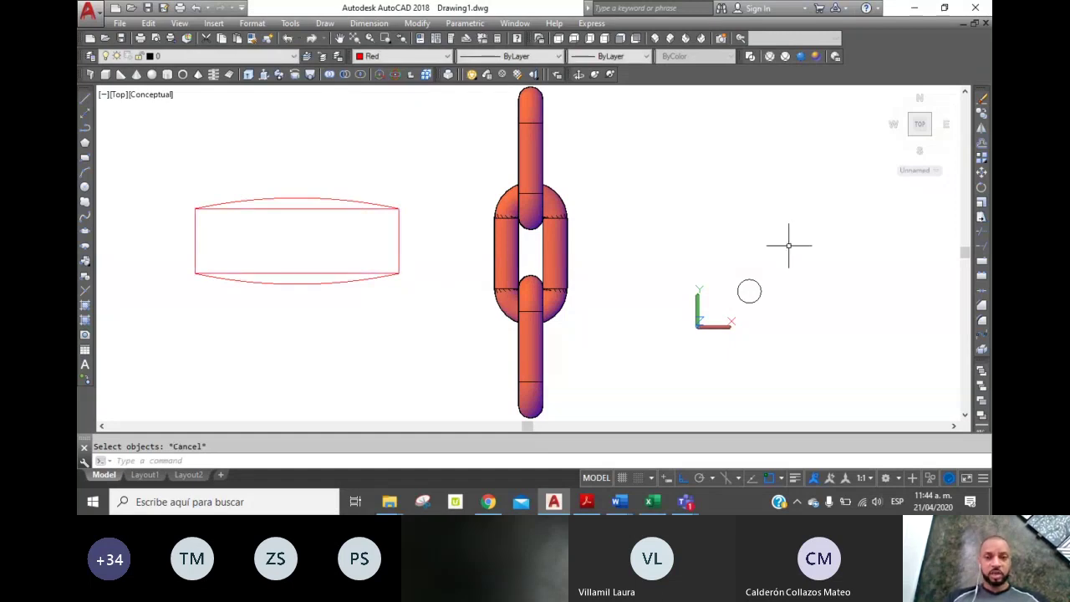
pyautogui.click(981, 351)
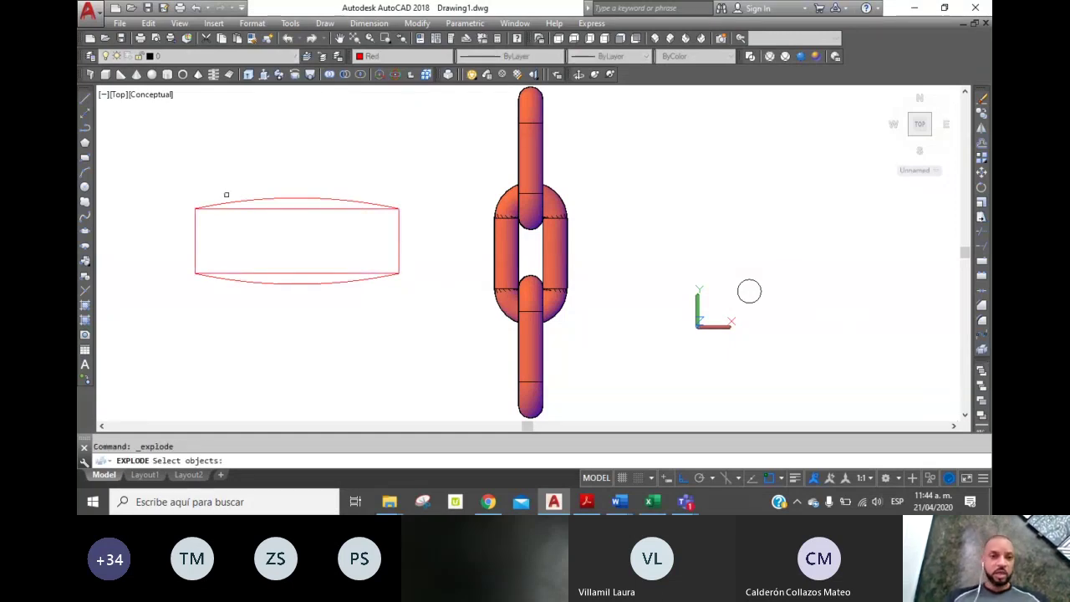
pyautogui.click(240, 208)
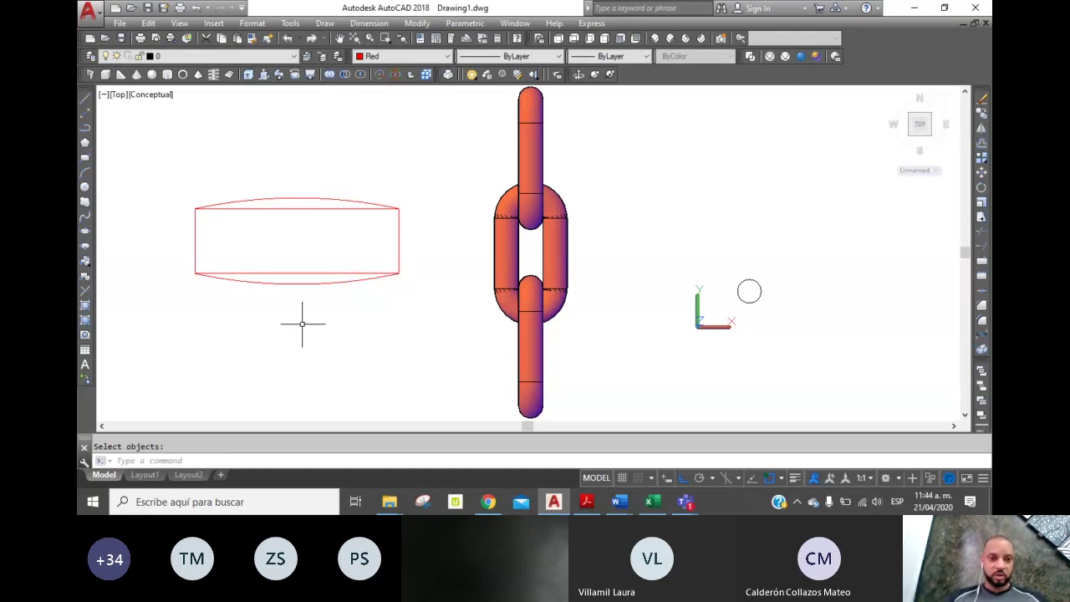
pyautogui.click(299, 239)
pyautogui.press('Delete')
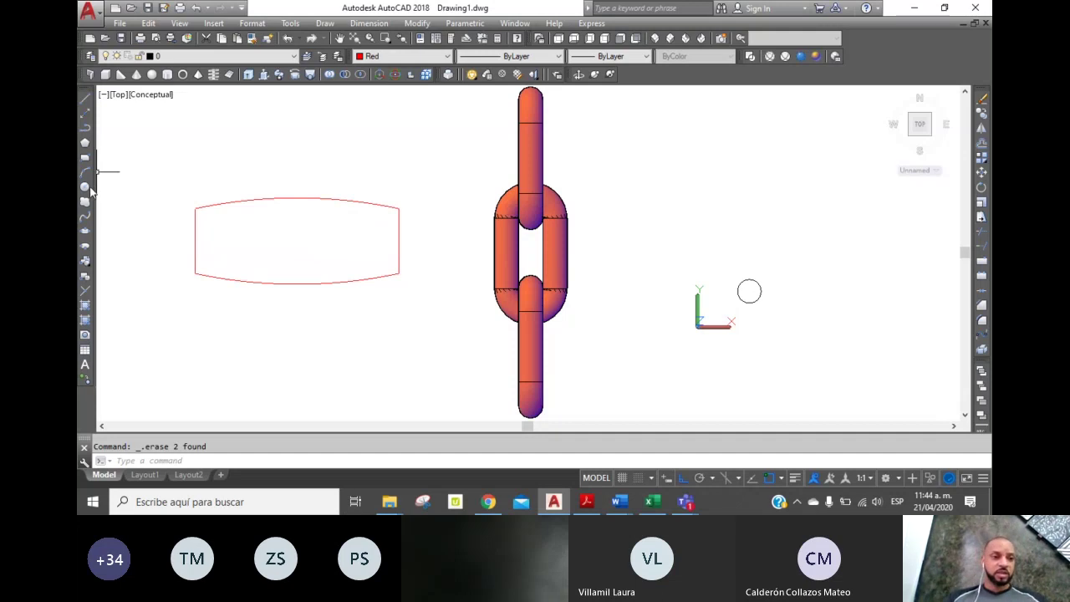
# Step: Draw a small circle inside the left end of the curved outline
pyautogui.click(85, 187)
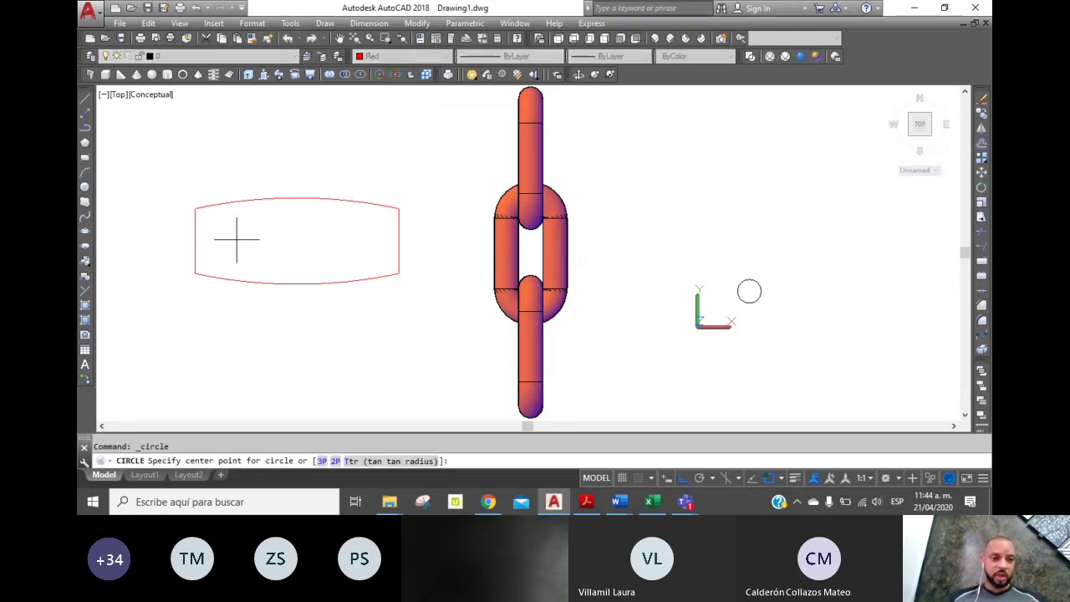
pyautogui.click(237, 239)
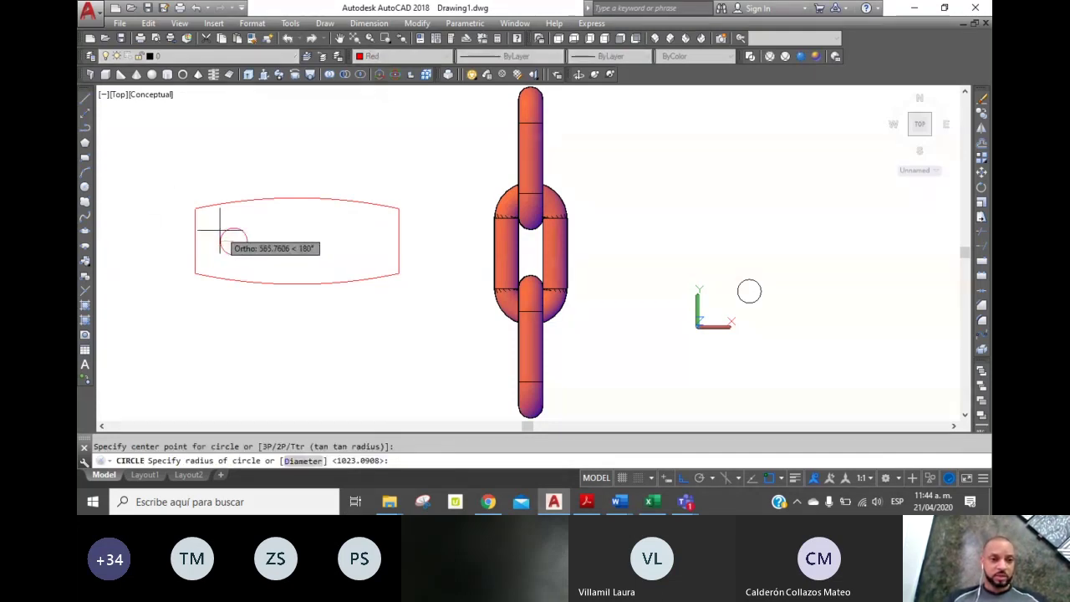
pyautogui.click(219, 230)
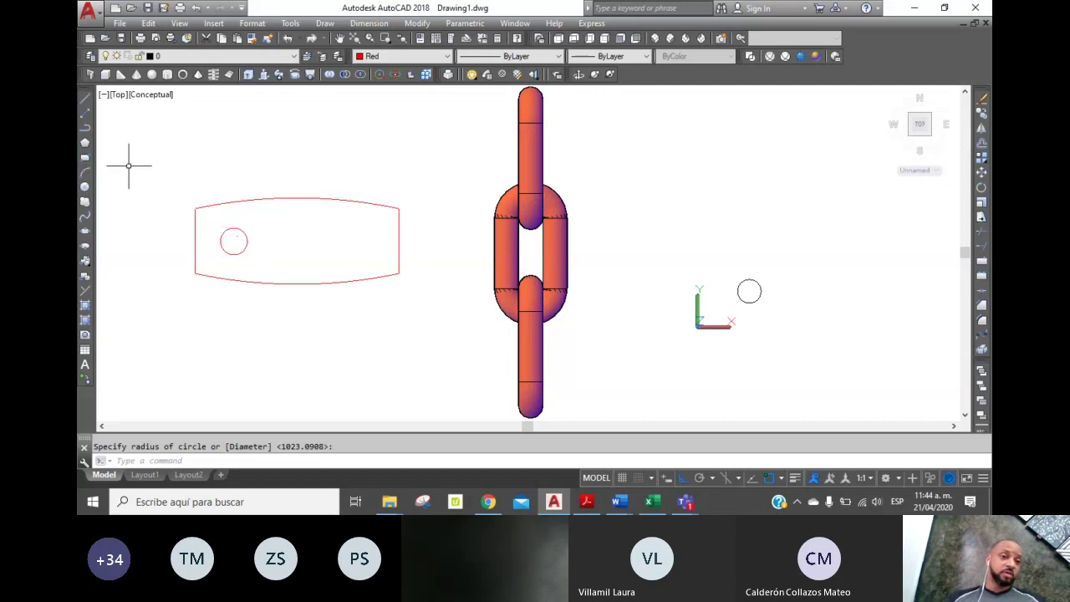
# Step: Copy the small circle horizontally to the outline's right end
pyautogui.click(982, 124)
pyautogui.click(237, 250)
pyautogui.press('Return')
pyautogui.click(209, 331)
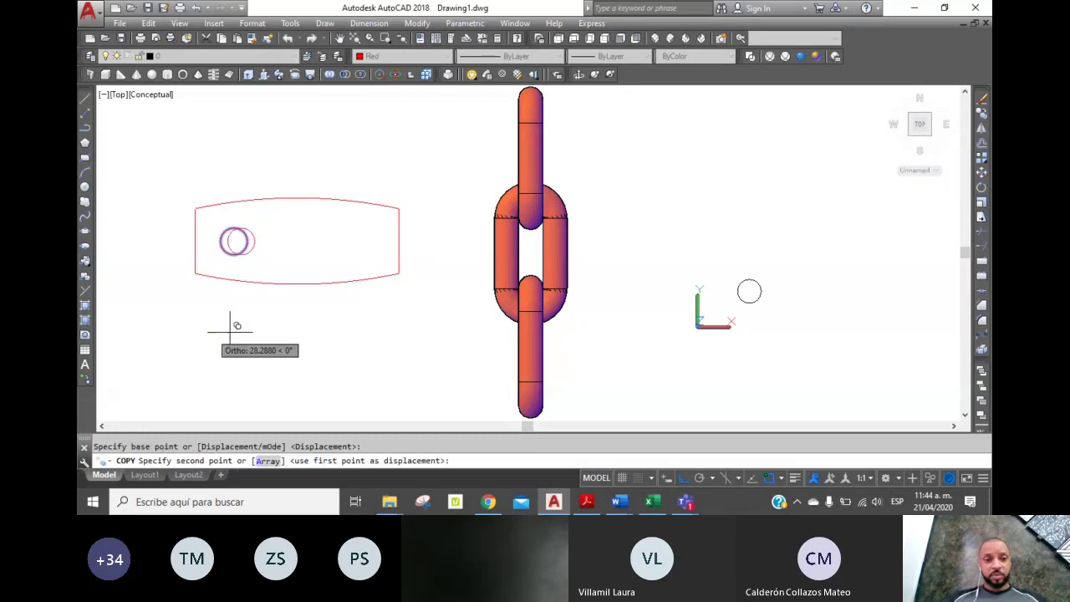
pyautogui.click(338, 332)
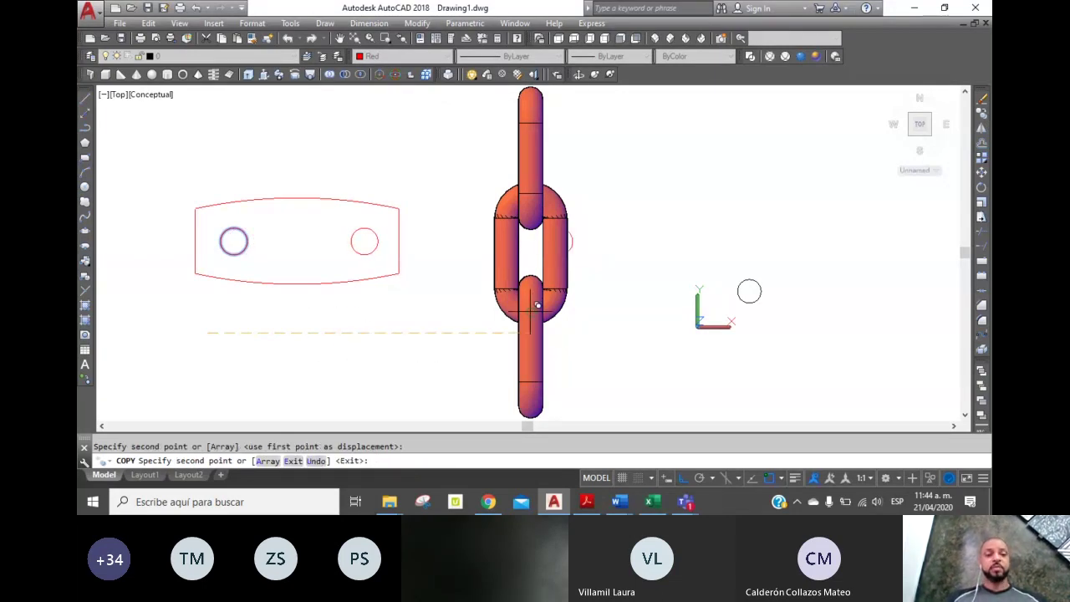
pyautogui.press('Escape')
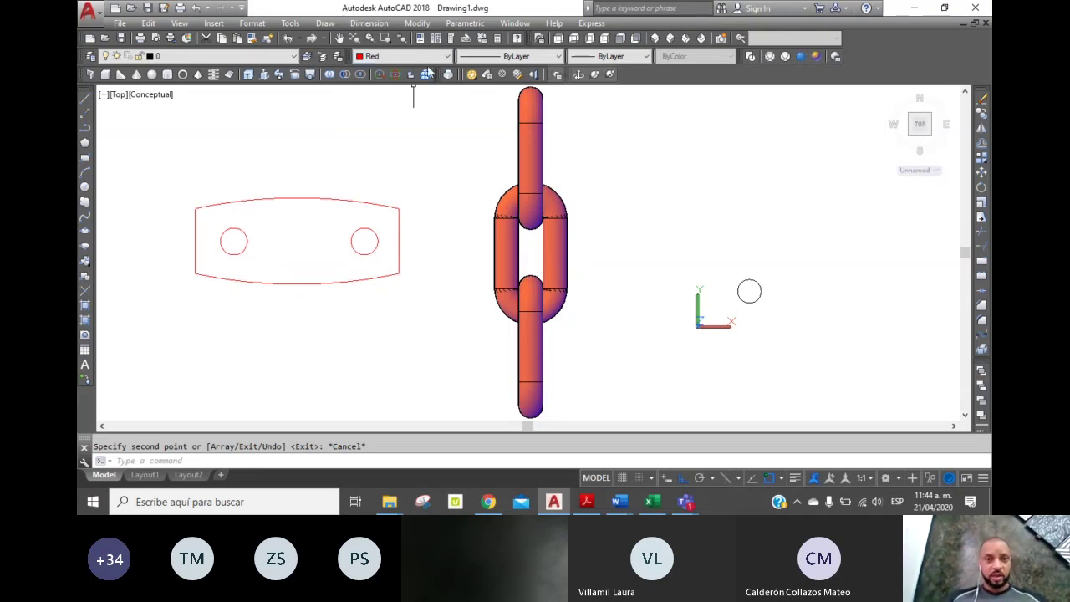
# Step: Switch through the Right and Front views, zoom out and orbit, then return to the Front view
pyautogui.click(656, 40)
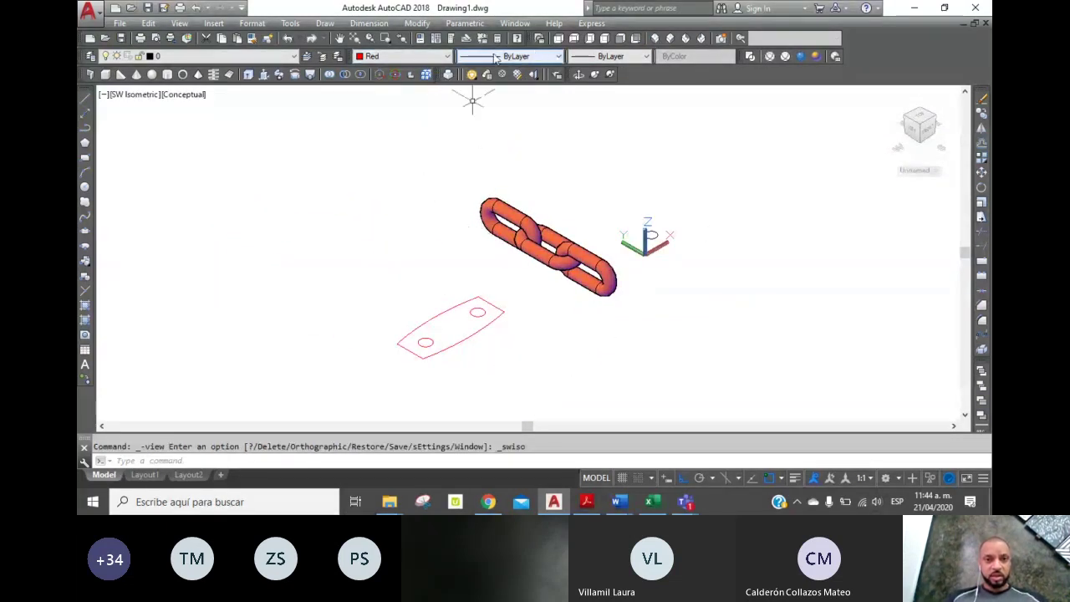
pyautogui.click(605, 39)
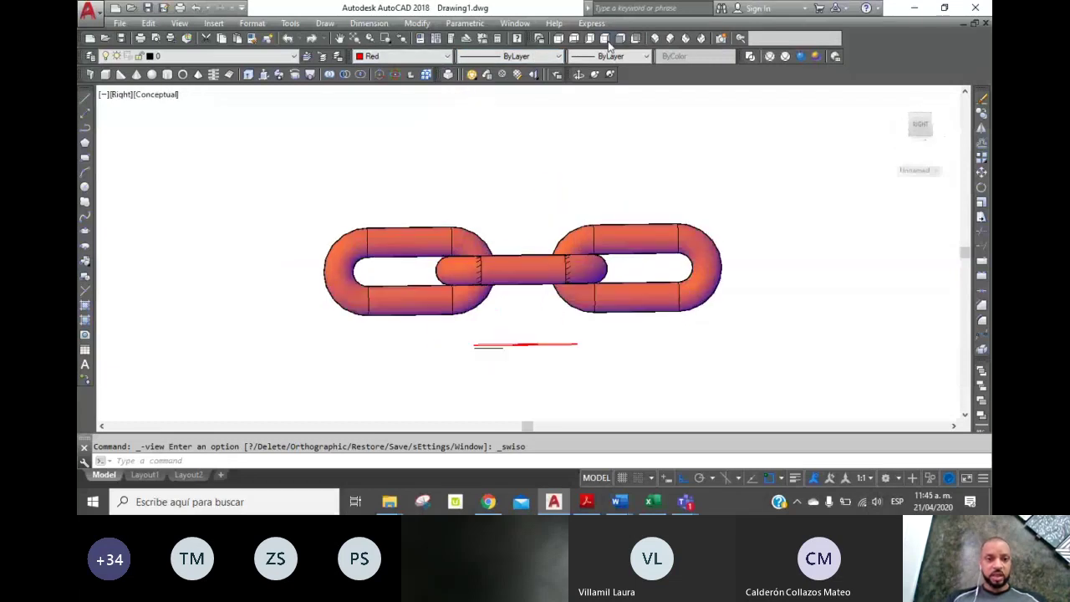
pyautogui.click(634, 39)
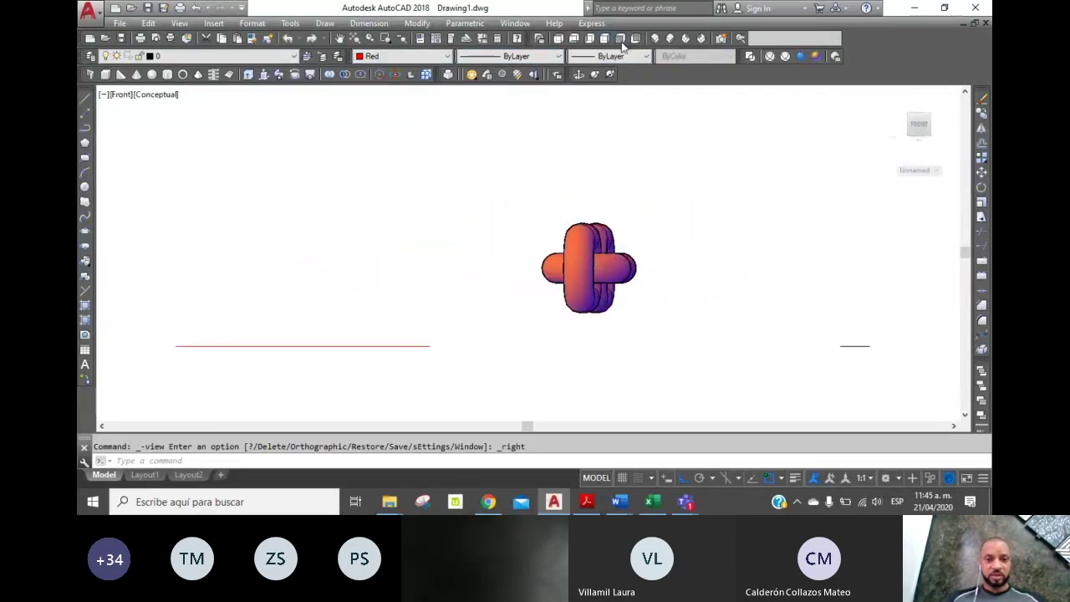
pyautogui.click(386, 42)
pyautogui.moveTo(389, 215); pyautogui.dragTo(425, 289)
pyautogui.rightClick(375, 185)
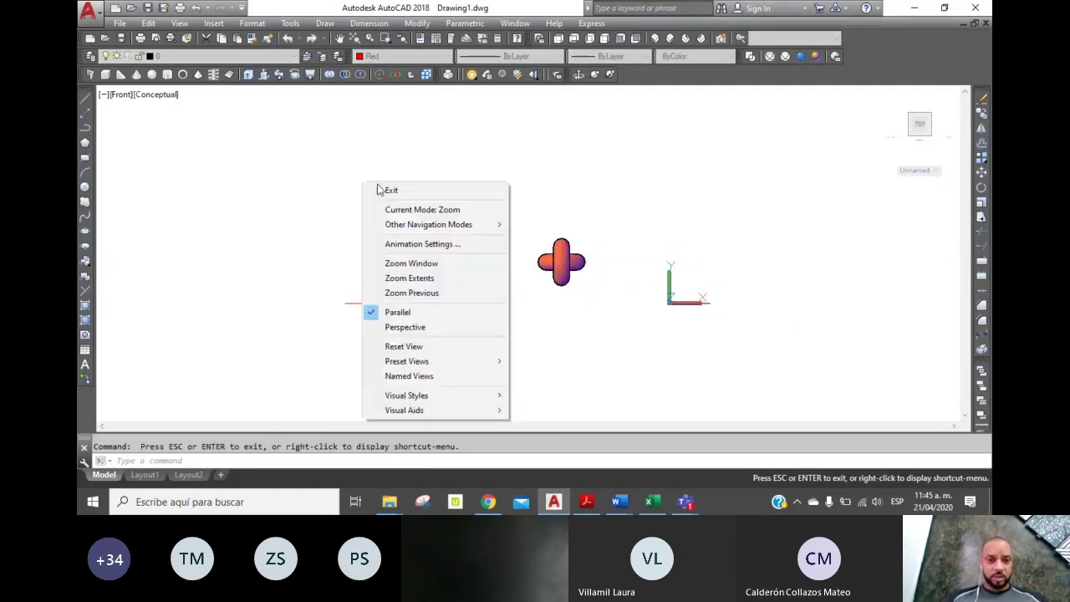
pyautogui.click(392, 190)
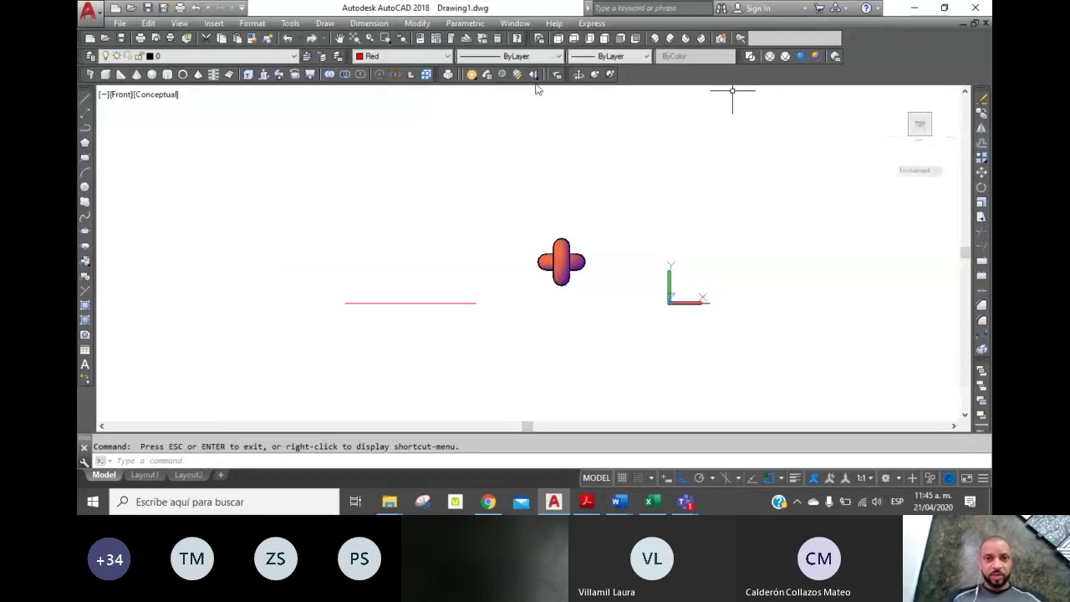
pyautogui.click(579, 74)
pyautogui.moveTo(520, 167)
pyautogui.mouseDown()
pyautogui.moveTo(454, 248)
pyautogui.moveTo(447, 300)
pyautogui.mouseUp()
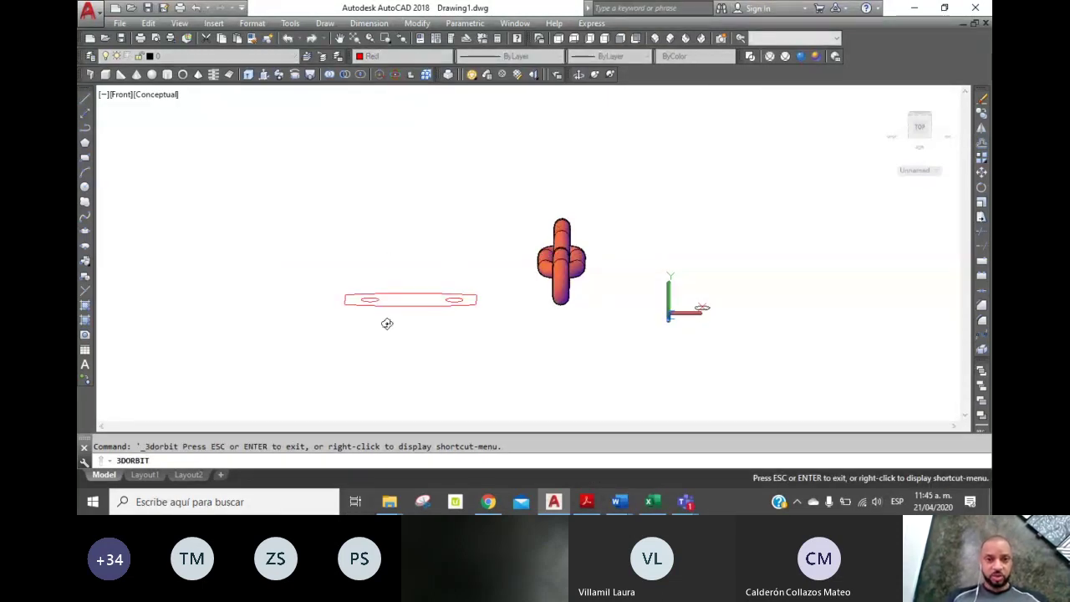
pyautogui.rightClick(391, 204)
pyautogui.click(418, 212)
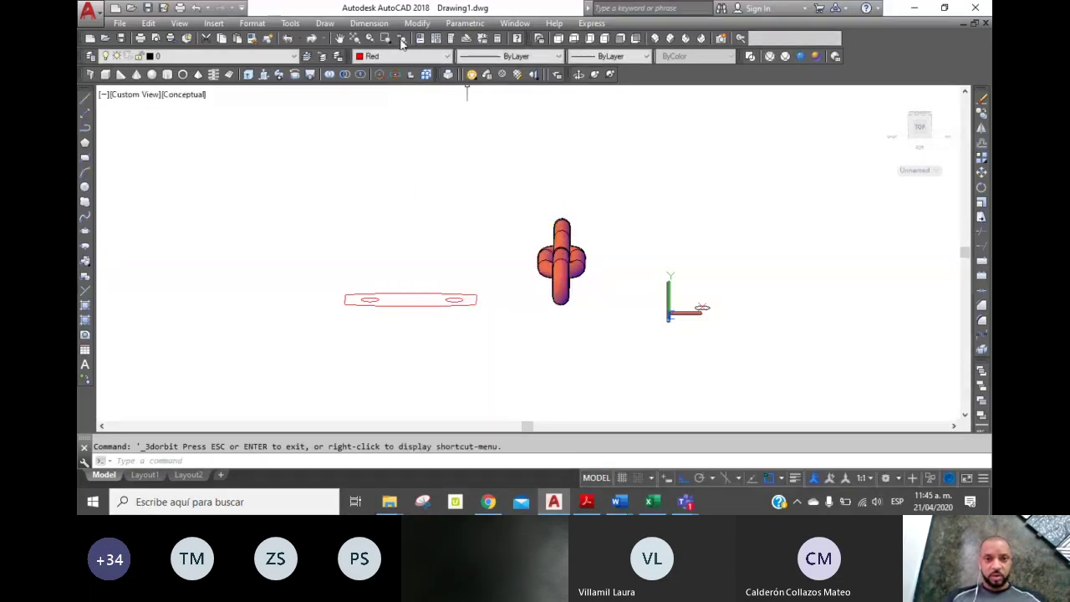
pyautogui.click(402, 38)
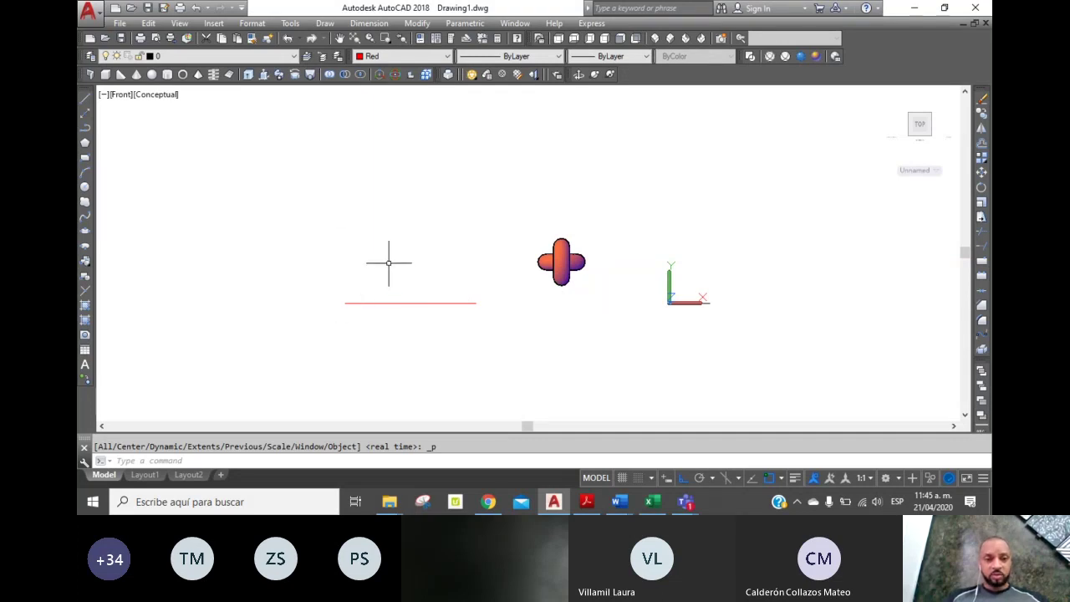
# Step: Draw a vertical leg up from the base line and copy it to the right
pyautogui.click(84, 99)
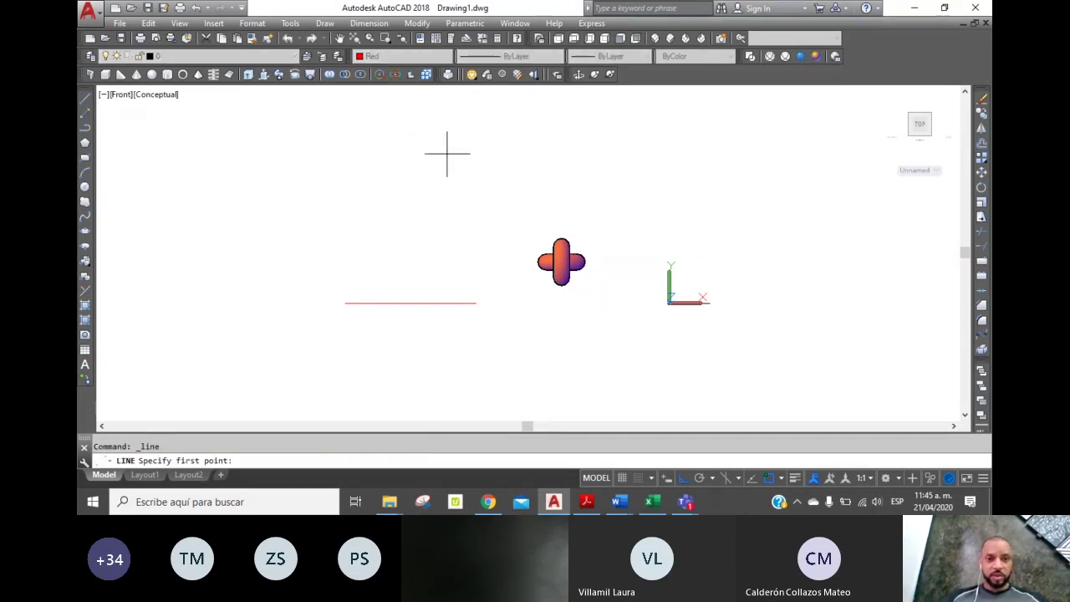
pyautogui.click(369, 302)
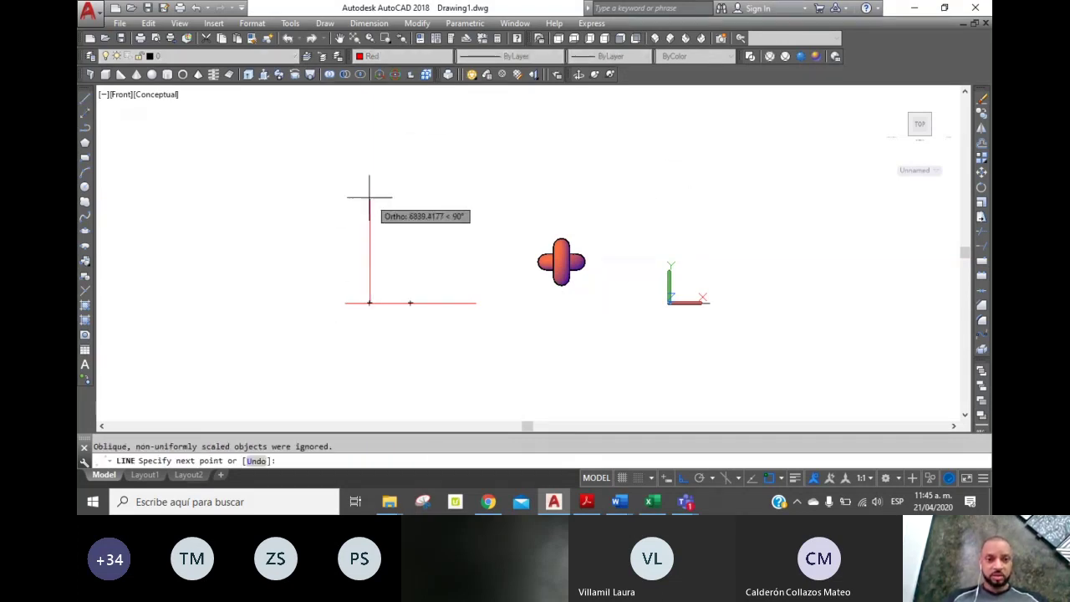
pyautogui.click(369, 182)
pyautogui.rightClick(404, 164)
pyautogui.click(436, 172)
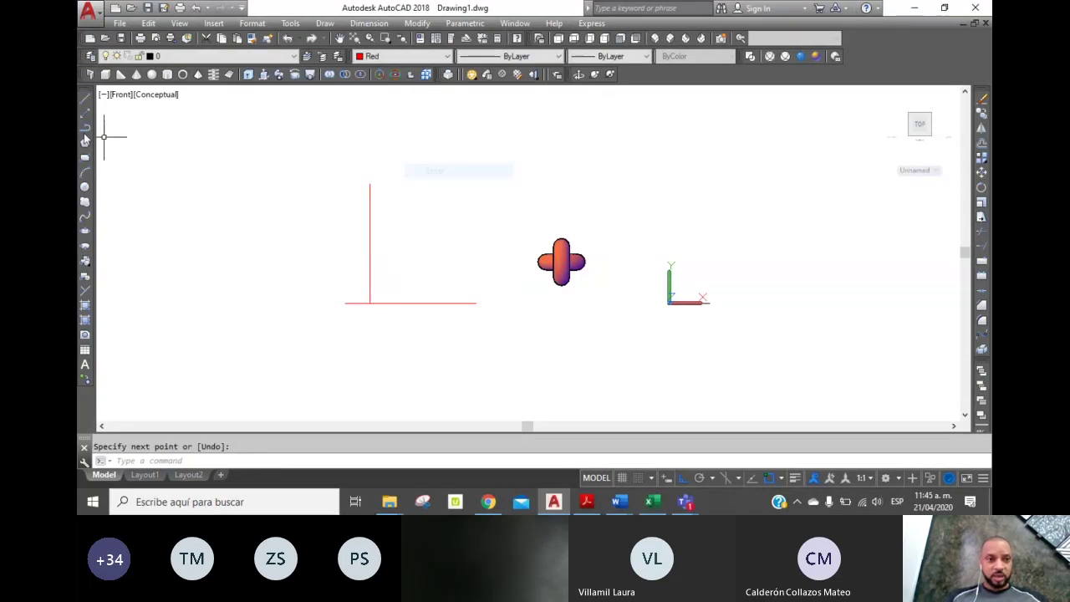
pyautogui.click(982, 113)
pyautogui.click(413, 245)
pyautogui.click(276, 187)
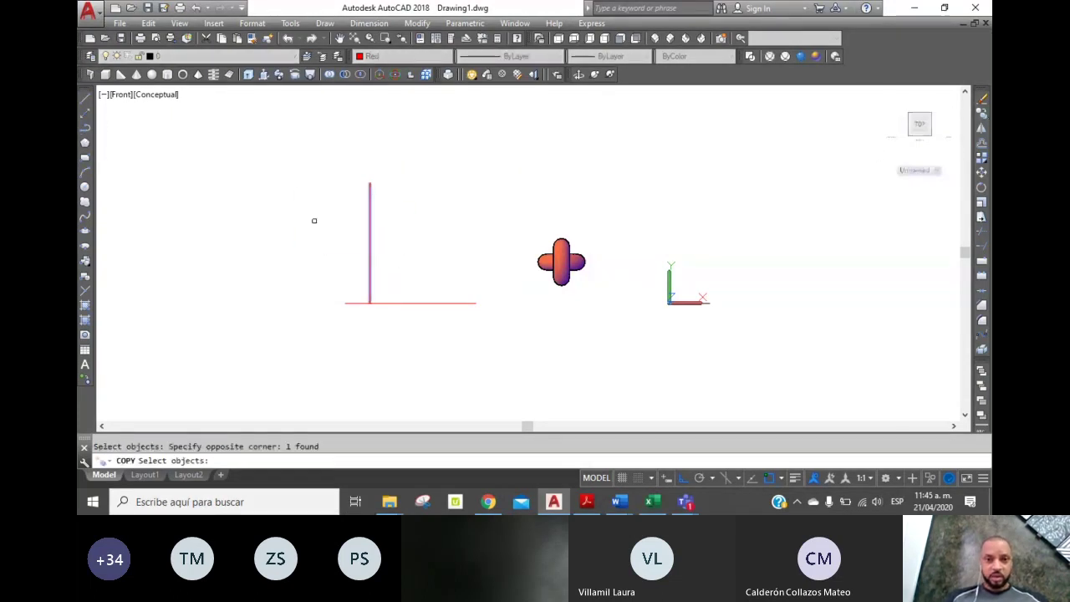
pyautogui.press('Return')
pyautogui.click(368, 302)
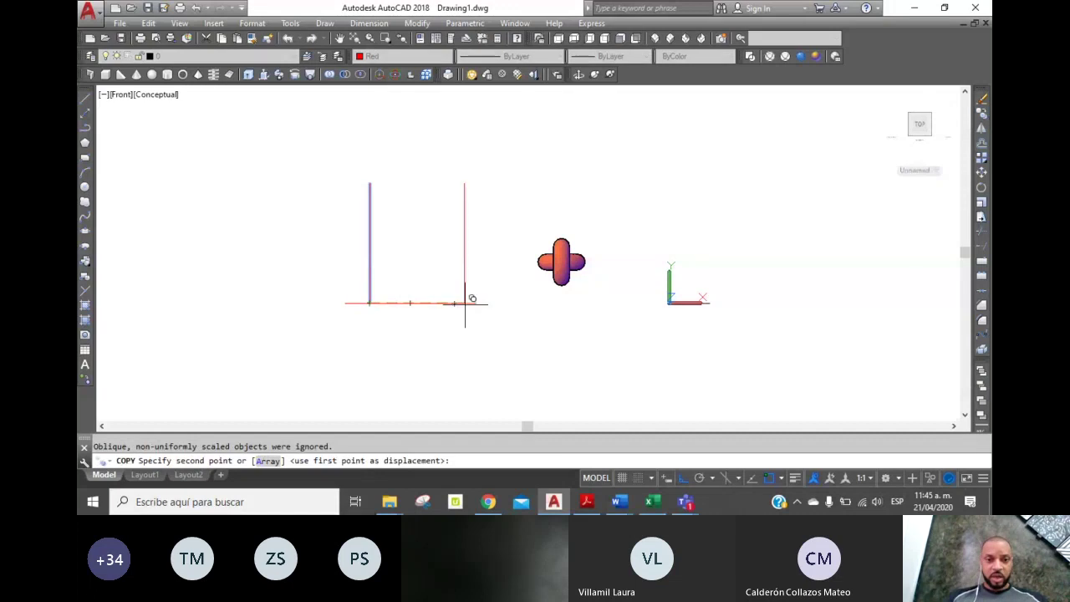
pyautogui.click(453, 301)
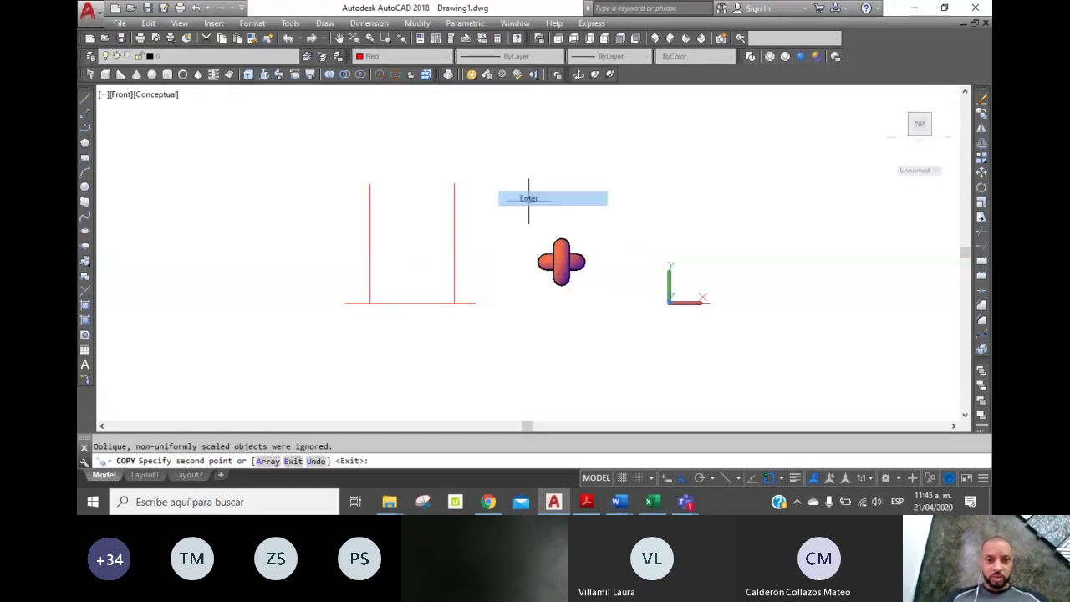
pyautogui.press('Return')
pyautogui.press('Escape')
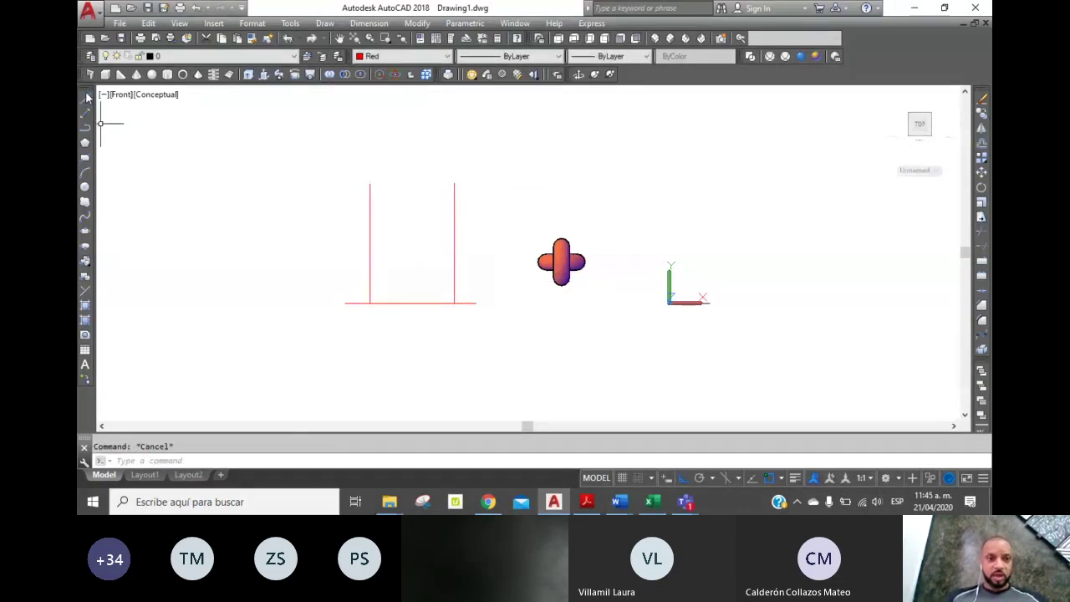
# Step: Join the two leg tops with a line and draw a circle centred on its midpoint
pyautogui.click(86, 97)
pyautogui.click(454, 183)
pyautogui.click(370, 183)
pyautogui.rightClick(398, 148)
pyautogui.click(431, 148)
pyautogui.click(85, 187)
pyautogui.click(412, 183)
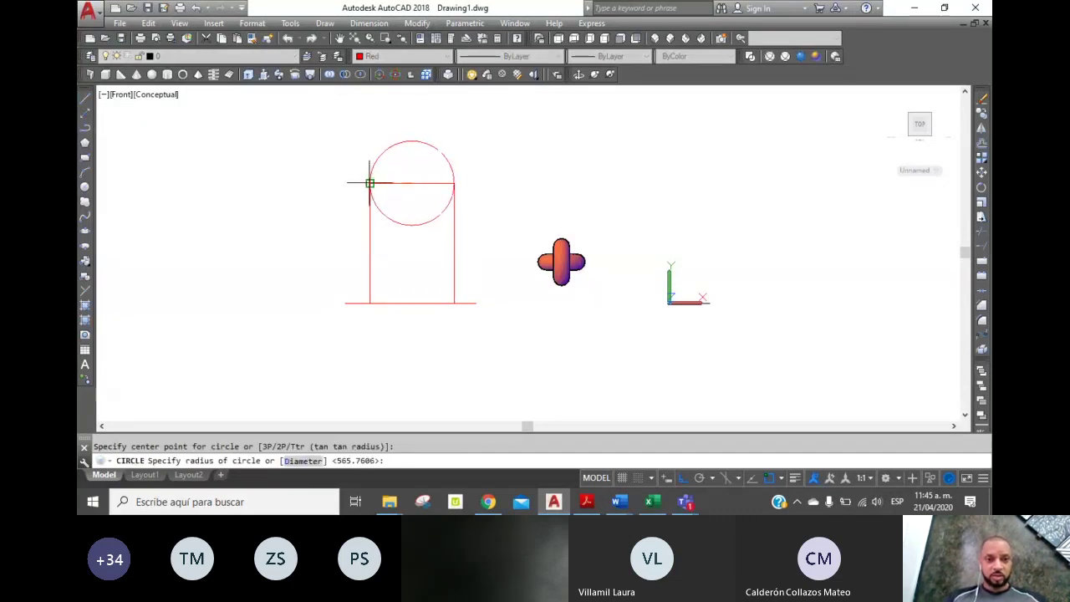
pyautogui.click(369, 183)
# Step: Trim away the circle's lower half and delete the horizontal connecting line
pyautogui.click(983, 234)
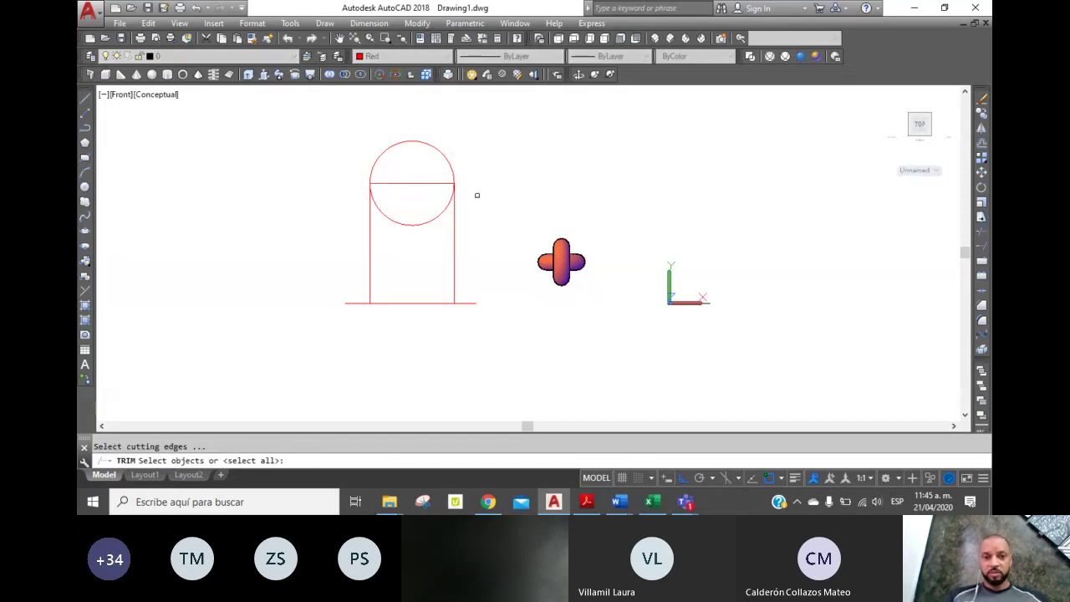
pyautogui.click(480, 237)
pyautogui.click(454, 227)
pyautogui.click(414, 223)
pyautogui.rightClick(412, 205)
pyautogui.click(441, 213)
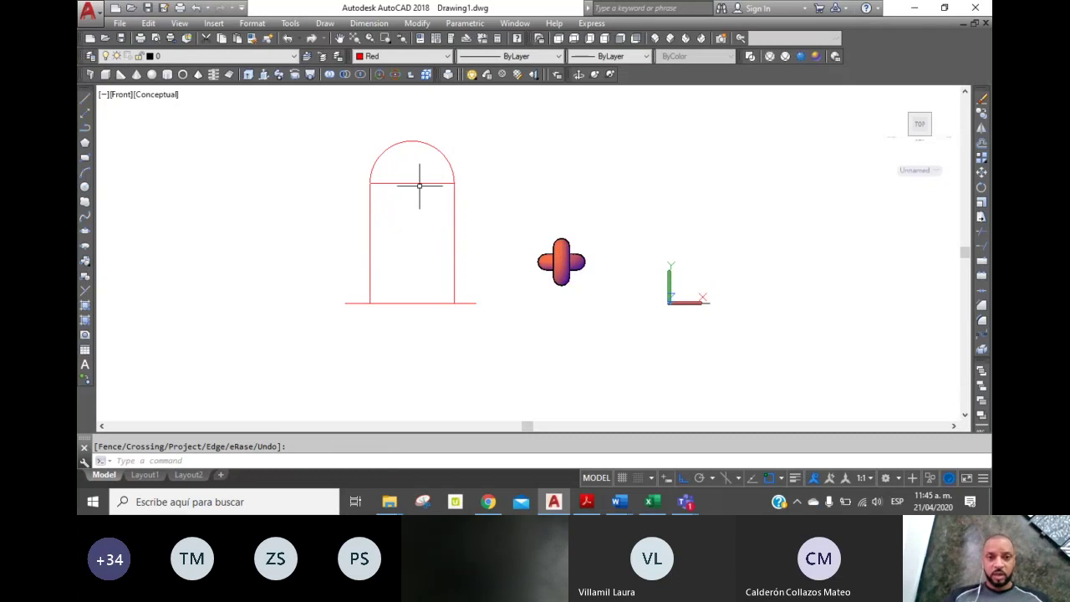
pyautogui.click(418, 182)
pyautogui.press('Delete')
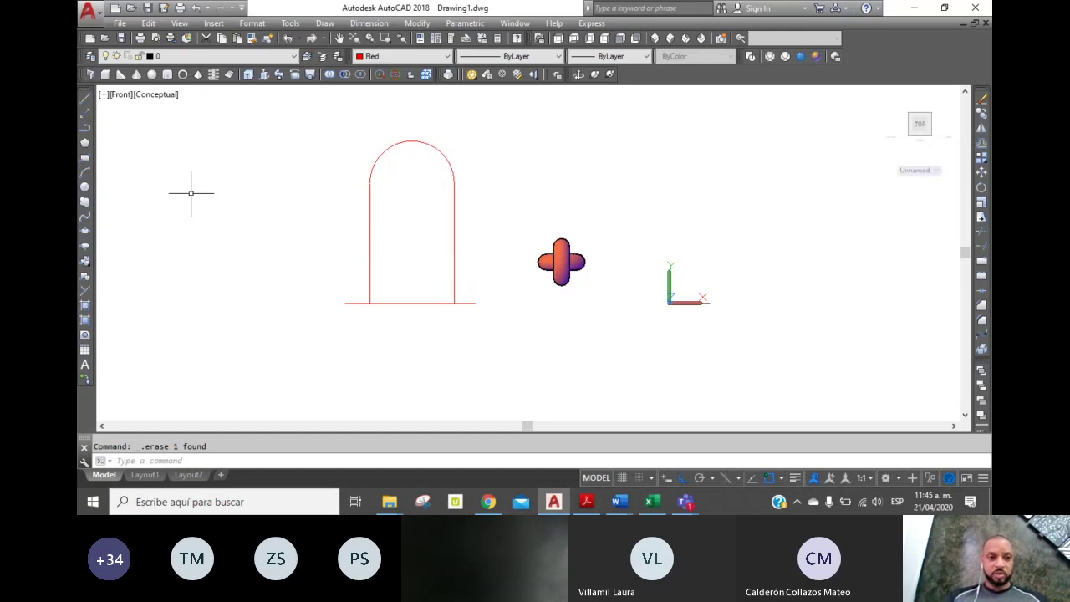
# Step: Draw a short helper line across the left leg and trim away the leg below it
pyautogui.click(84, 99)
pyautogui.click(326, 244)
pyautogui.click(384, 245)
pyautogui.rightClick(388, 238)
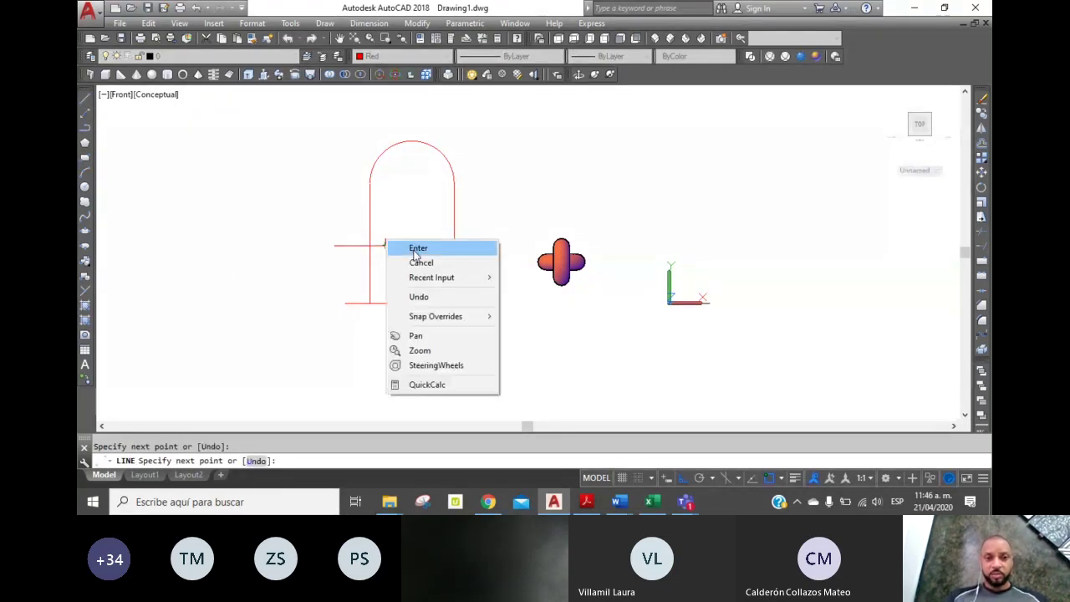
pyautogui.click(415, 246)
pyautogui.click(982, 232)
pyautogui.click(424, 262)
pyautogui.click(336, 232)
pyautogui.press('Return')
pyautogui.rightClick(366, 252)
pyautogui.click(389, 261)
# Step: Delete the short helper line and enter PEDI for polyline editing
pyautogui.click(354, 245)
pyautogui.click(328, 228)
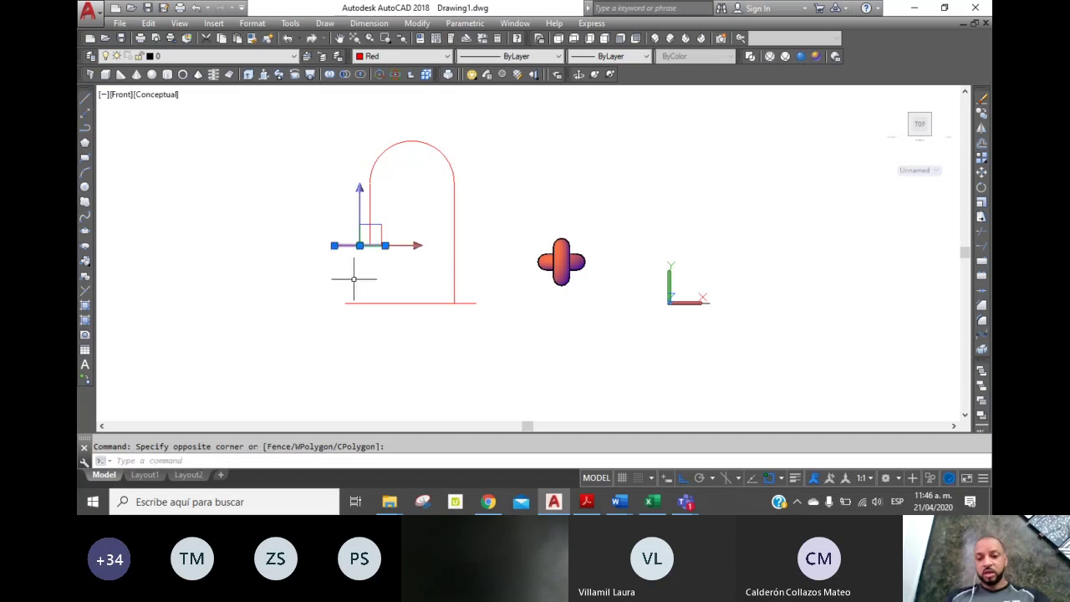
pyautogui.press('Delete')
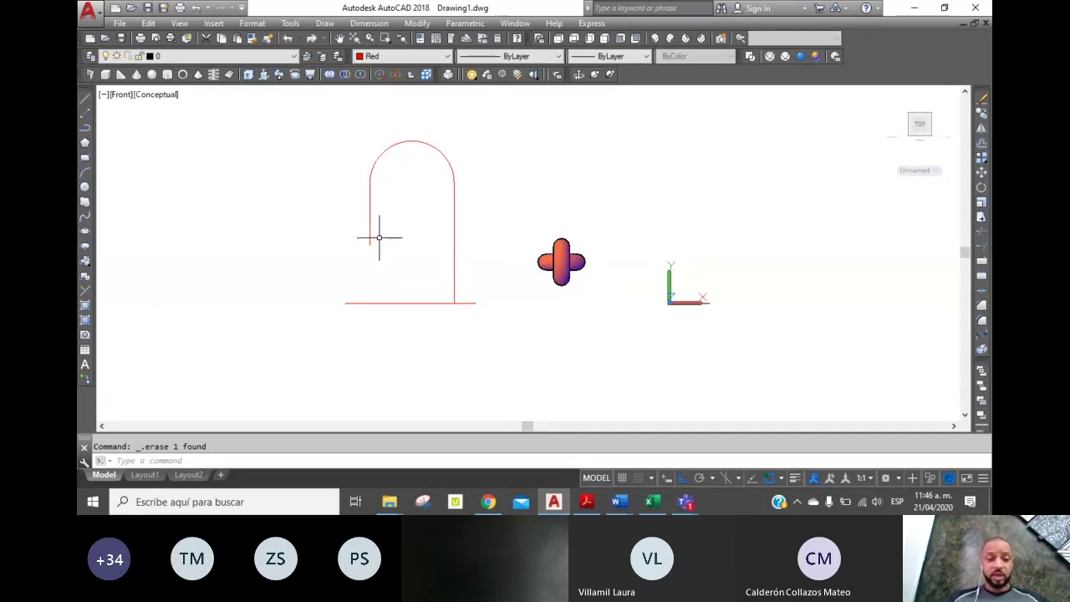
pyautogui.write('PEDI')
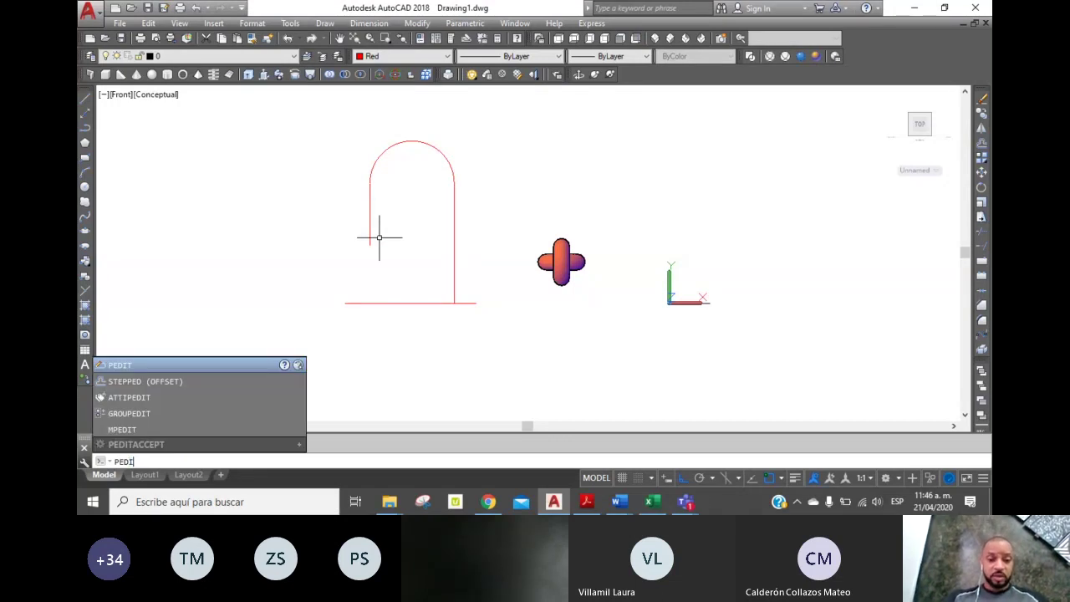
# Step: Join the arch's legs and semicircular top into one polyline with PEDIT, then view SW Isometric
pyautogui.press('Return')
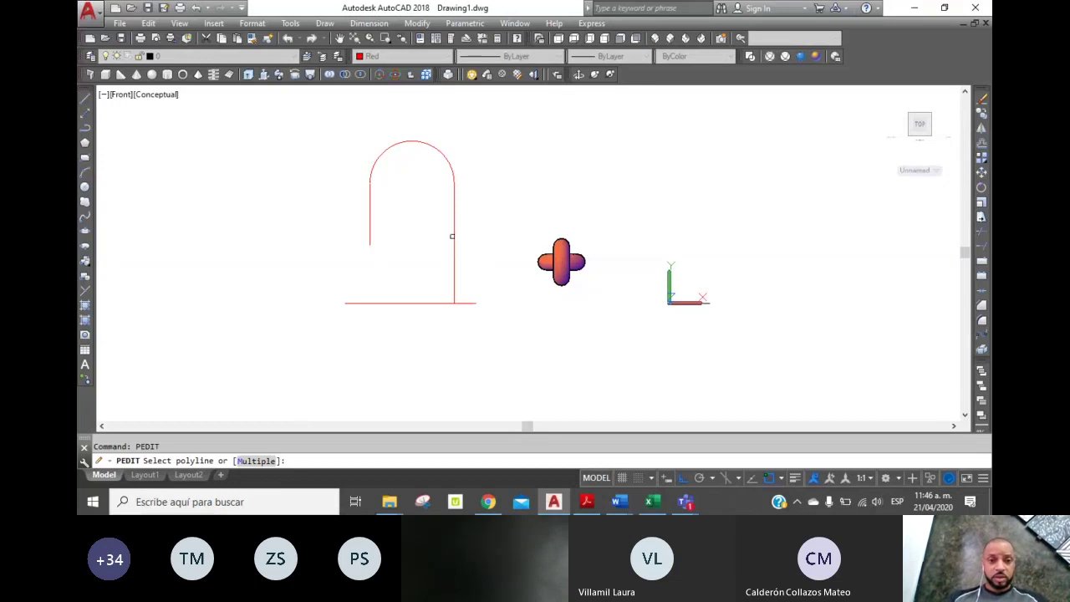
pyautogui.click(451, 236)
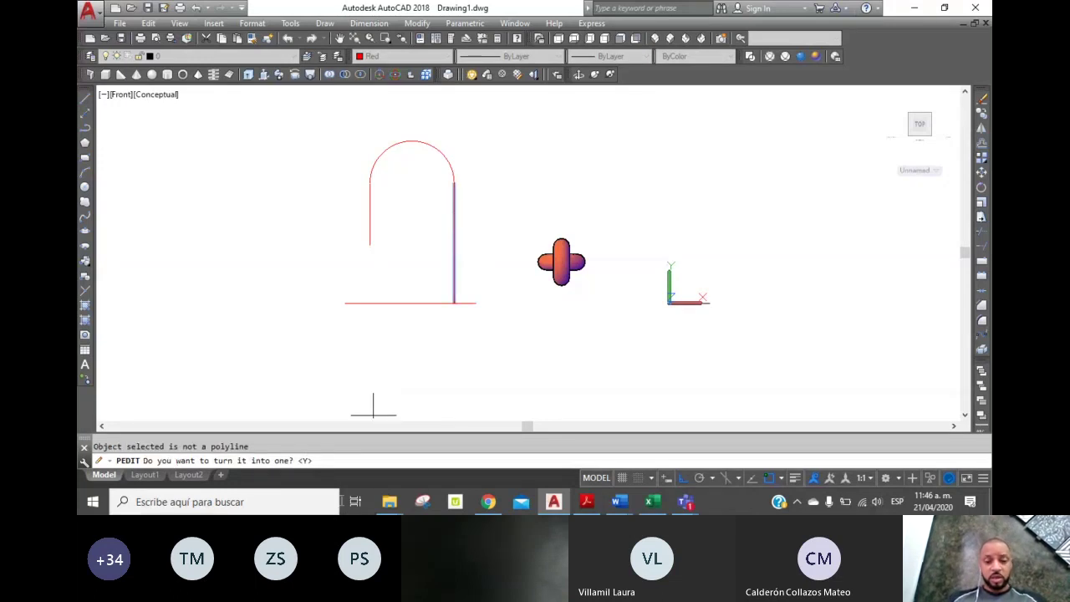
pyautogui.press('Return')
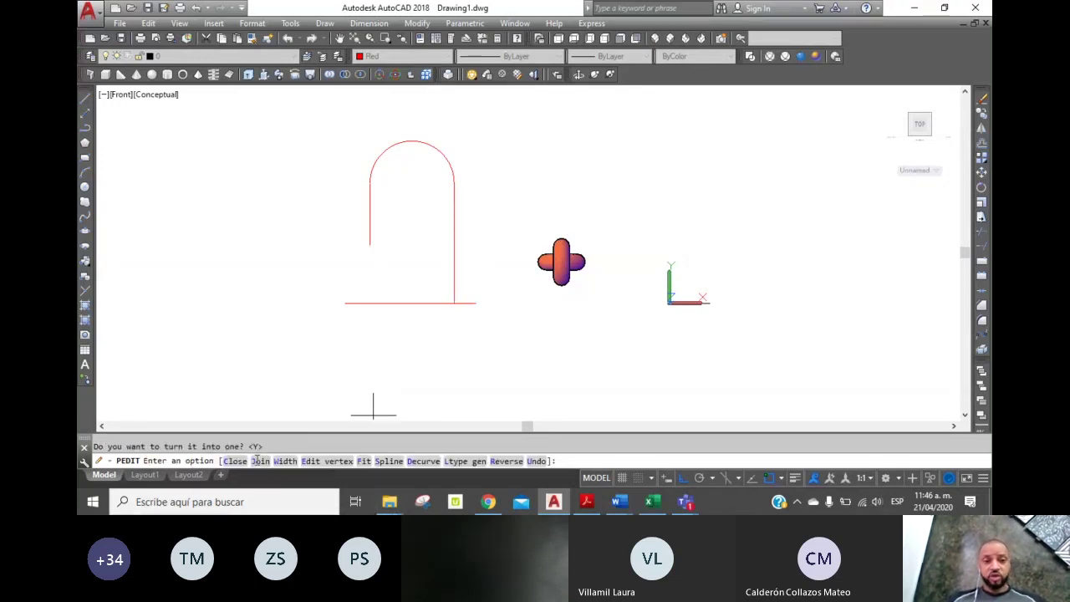
pyautogui.click(261, 461)
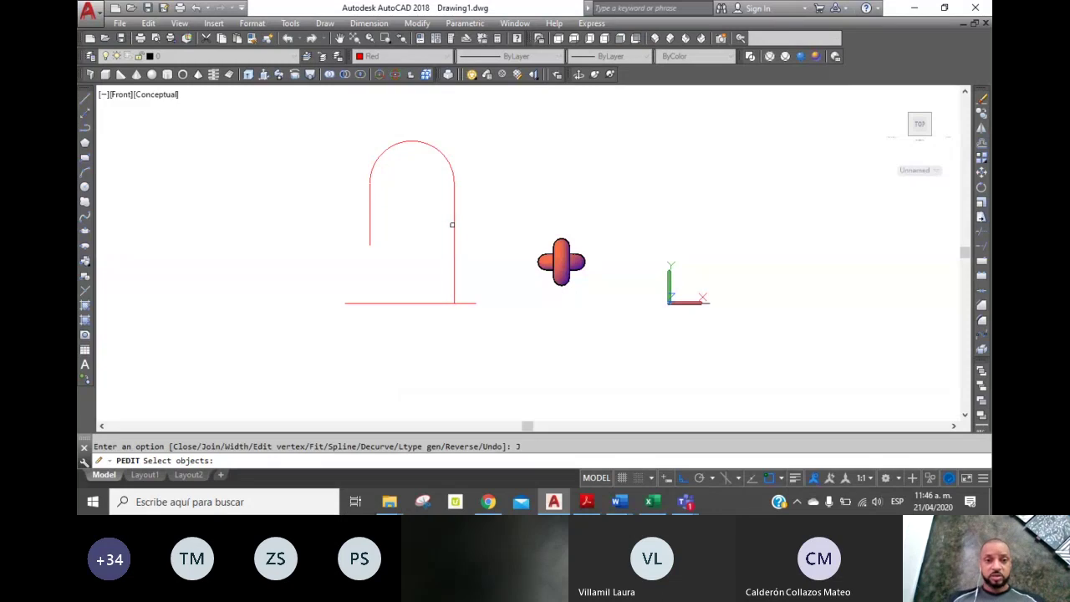
pyautogui.click(455, 226)
pyautogui.click(439, 152)
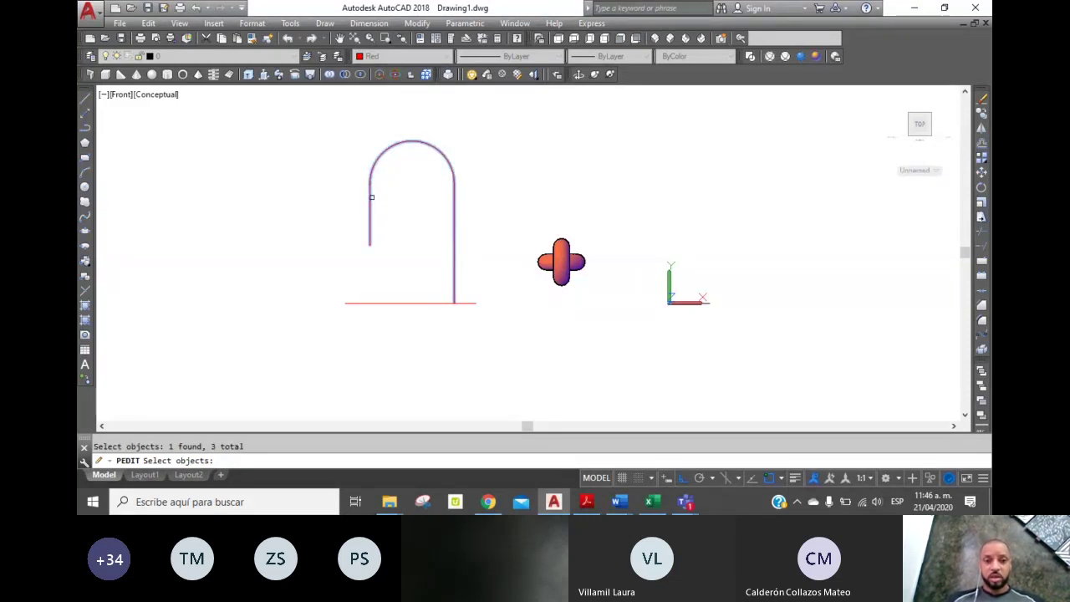
pyautogui.press('Return')
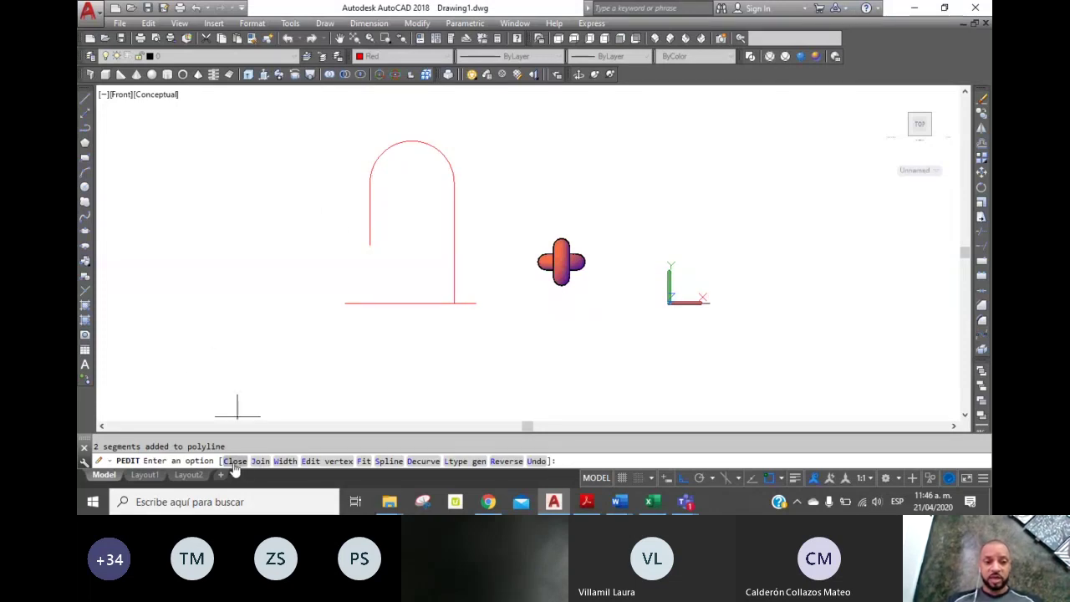
pyautogui.click(288, 465)
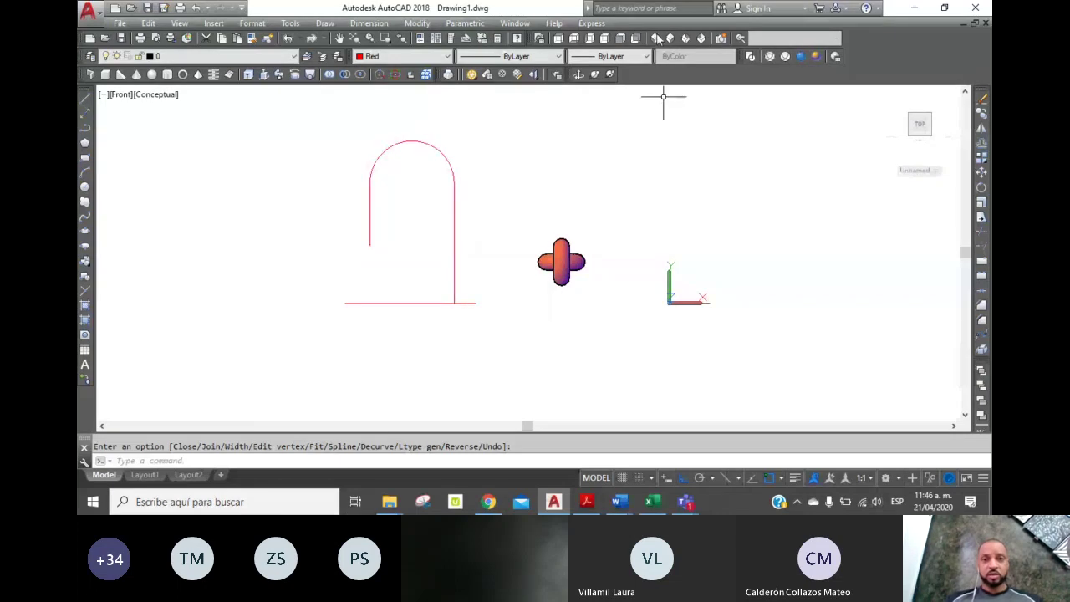
pyautogui.click(657, 39)
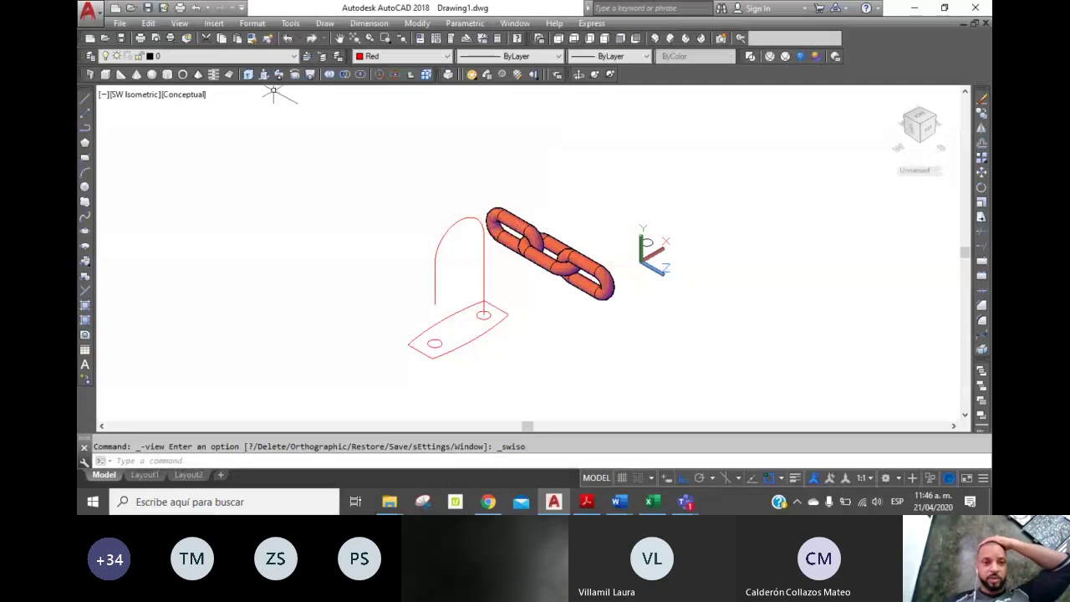
# Step: Sweep the right small circle along the arch polyline to form a solid round shackle tube
pyautogui.click(278, 74)
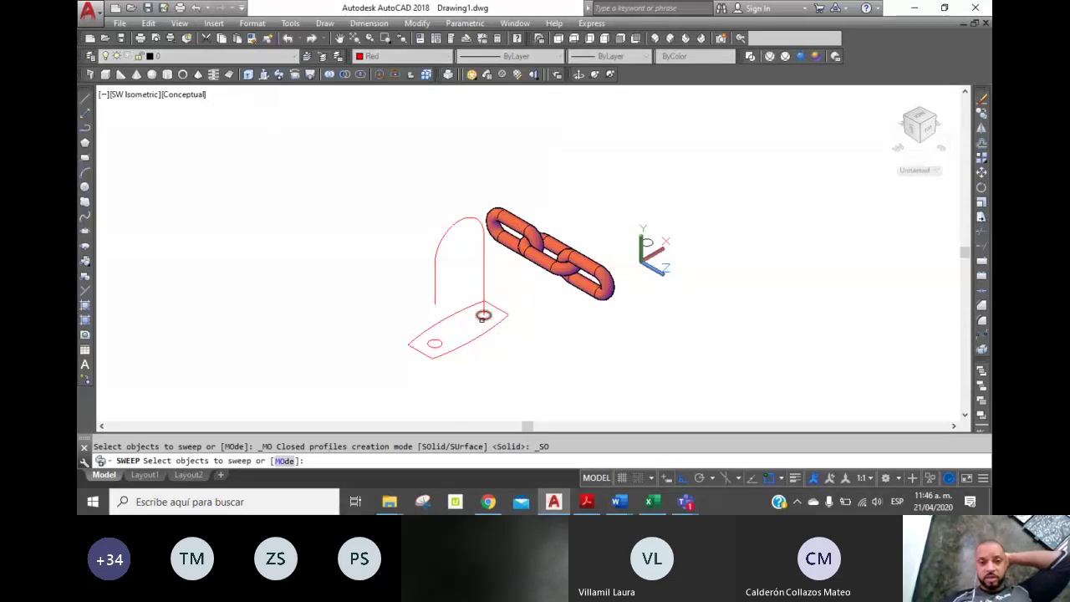
pyautogui.click(483, 315)
pyautogui.press('Return')
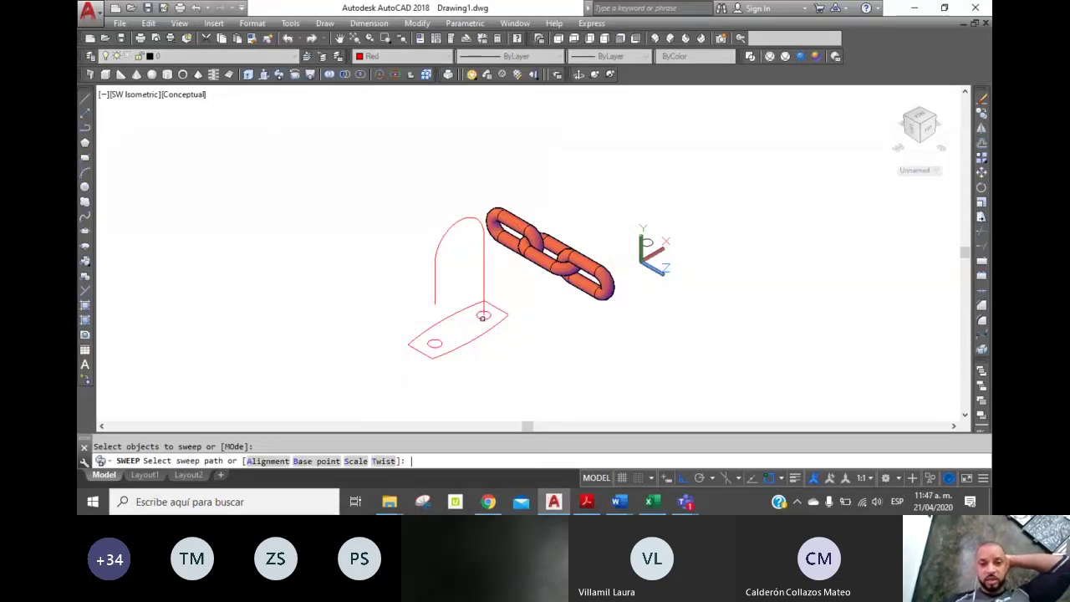
pyautogui.click(484, 267)
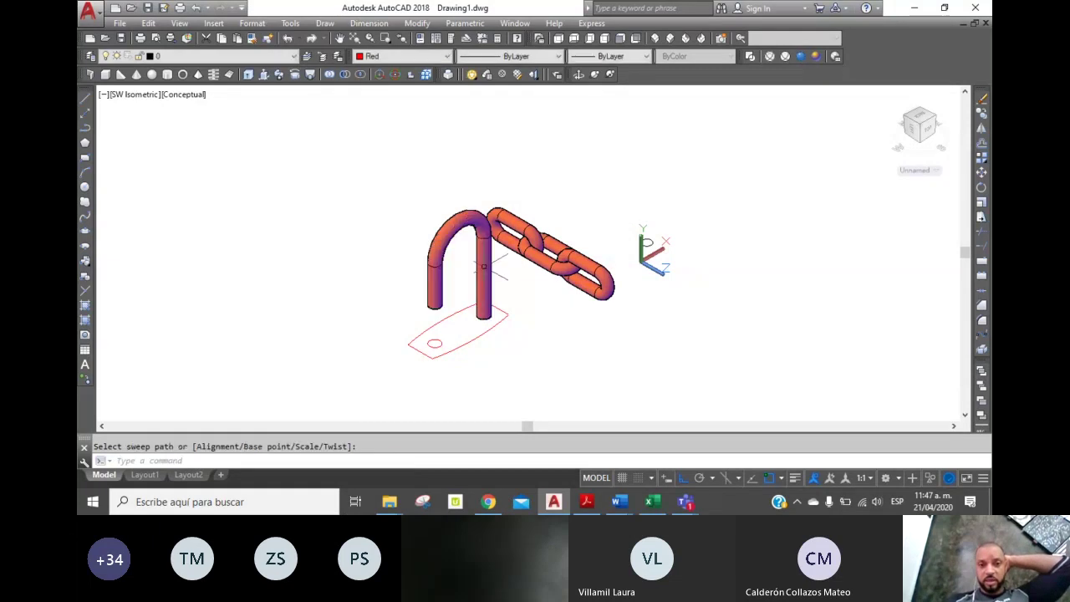
pyautogui.press('Return')
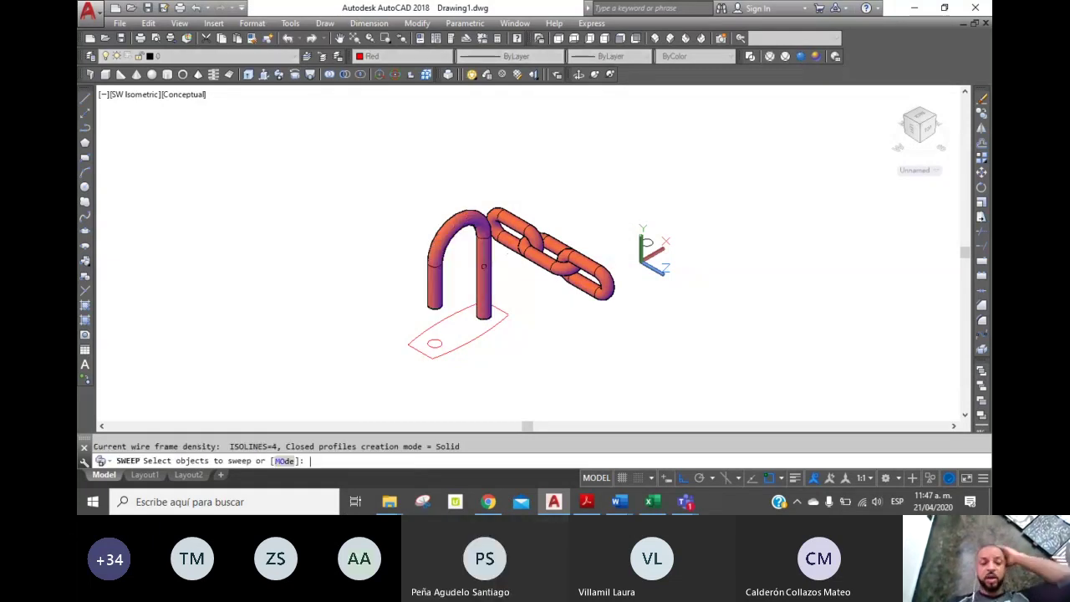
pyautogui.press('Escape')
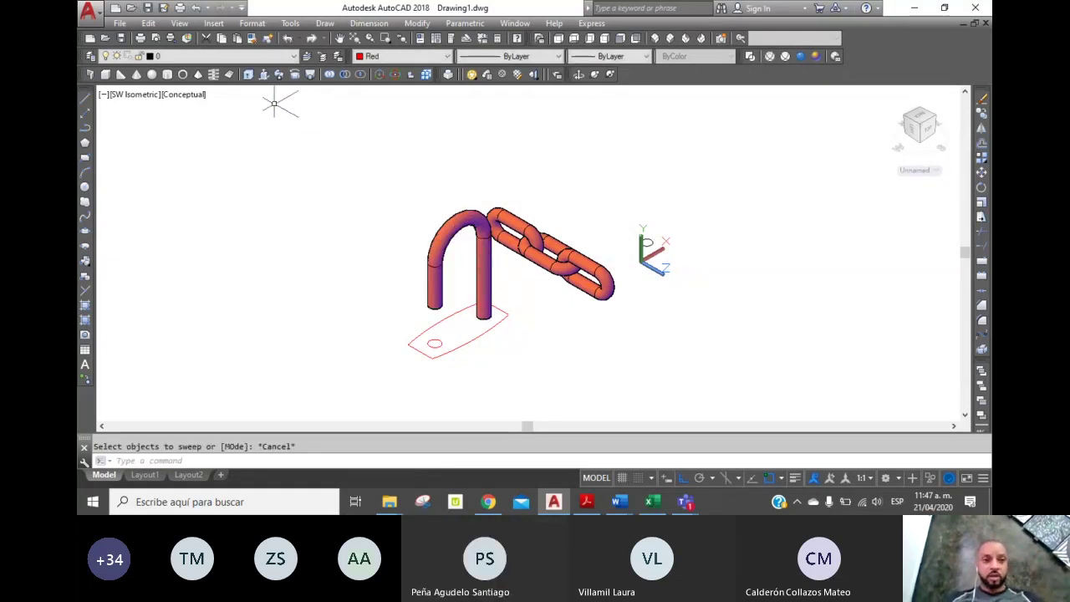
# Step: Extrude the plate's small circle downward into a short cylinder
pyautogui.click(247, 74)
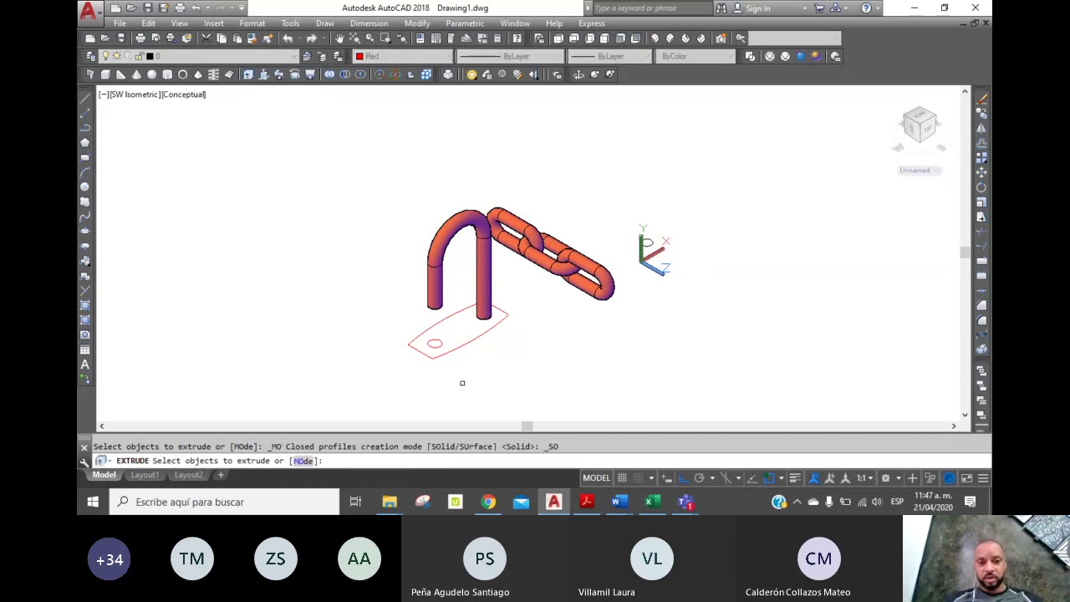
pyautogui.click(435, 343)
pyautogui.rightClick(362, 314)
pyautogui.click(372, 317)
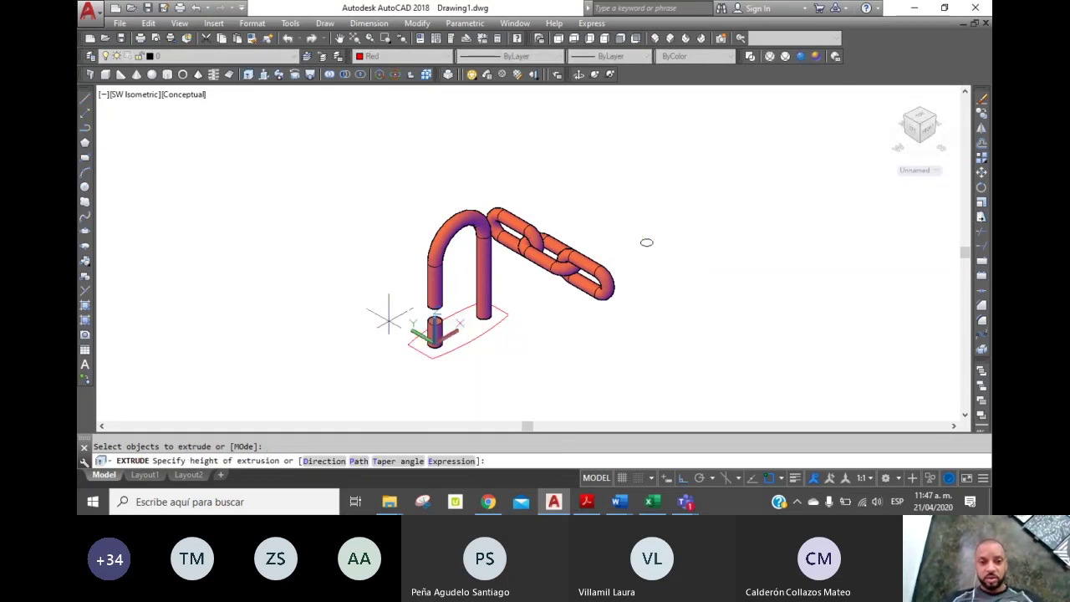
pyautogui.click(355, 365)
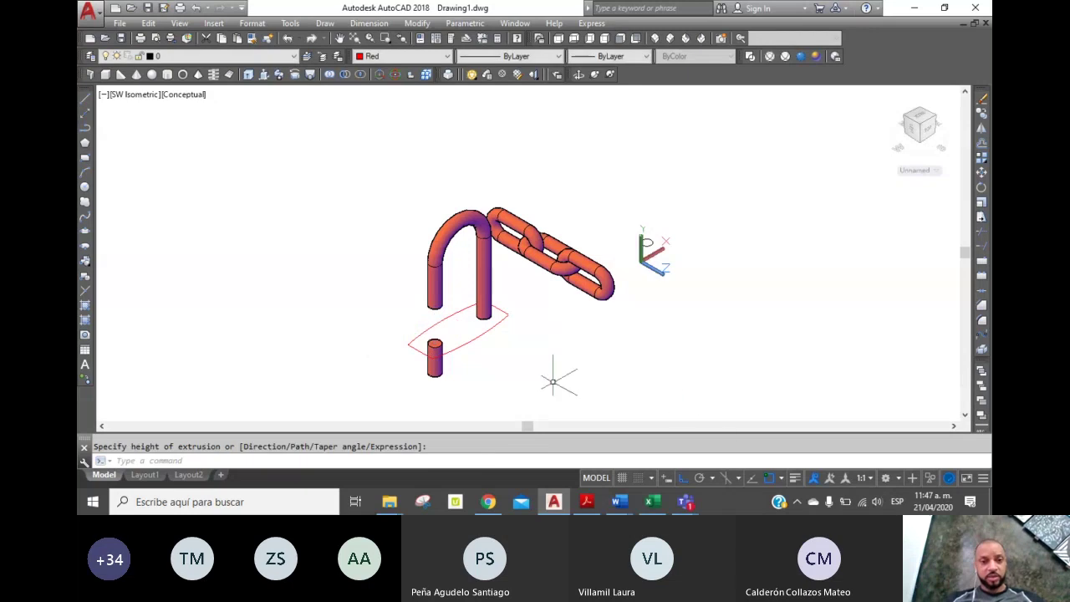
# Step: Make Yellow the current drawing colour
pyautogui.click(401, 56)
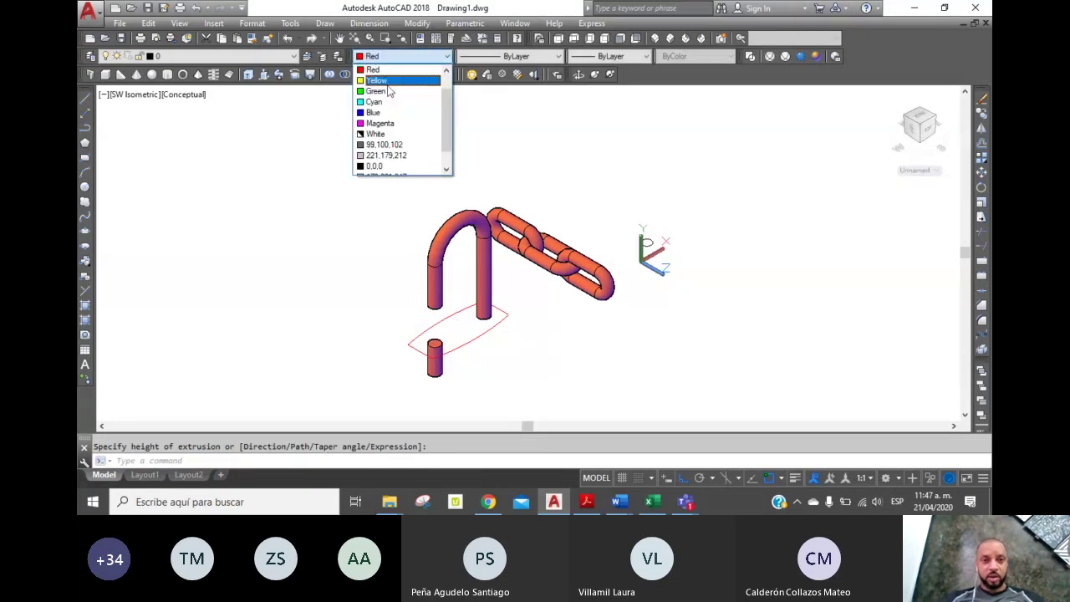
pyautogui.click(380, 78)
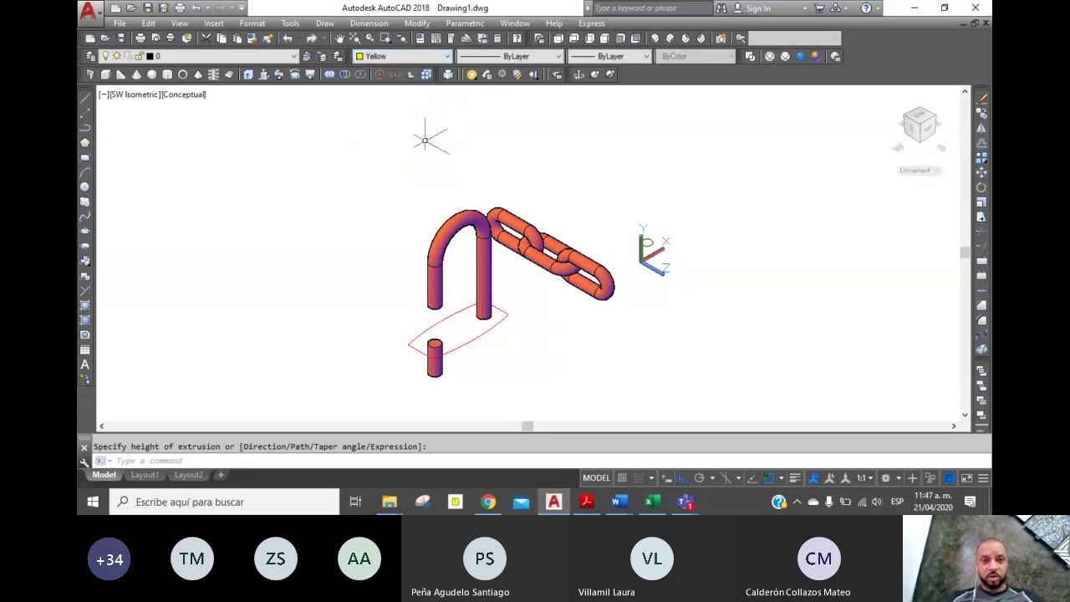
pyautogui.click(246, 75)
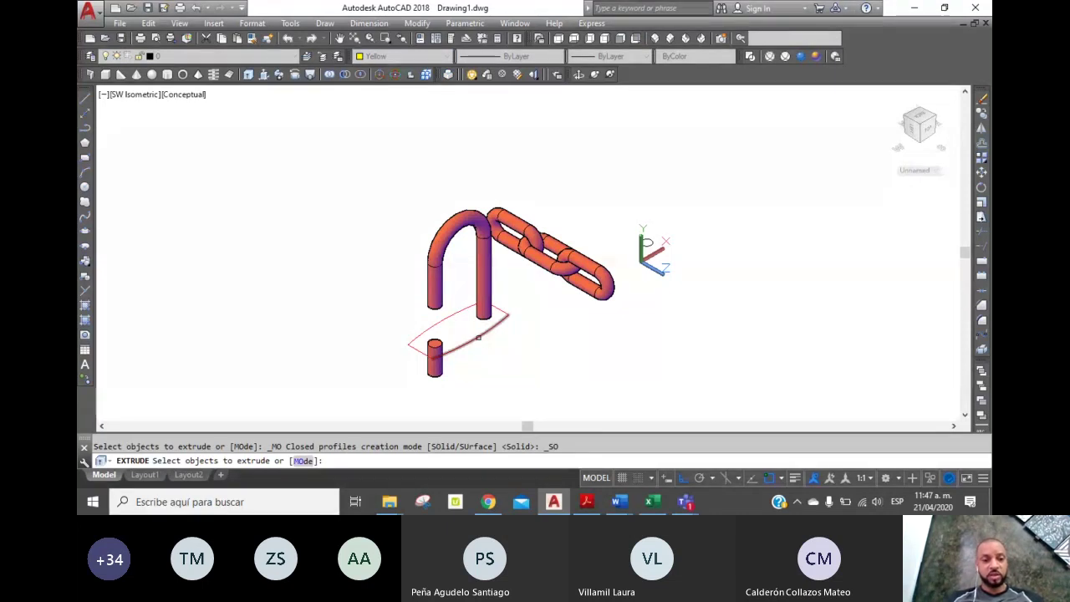
pyautogui.press('Escape')
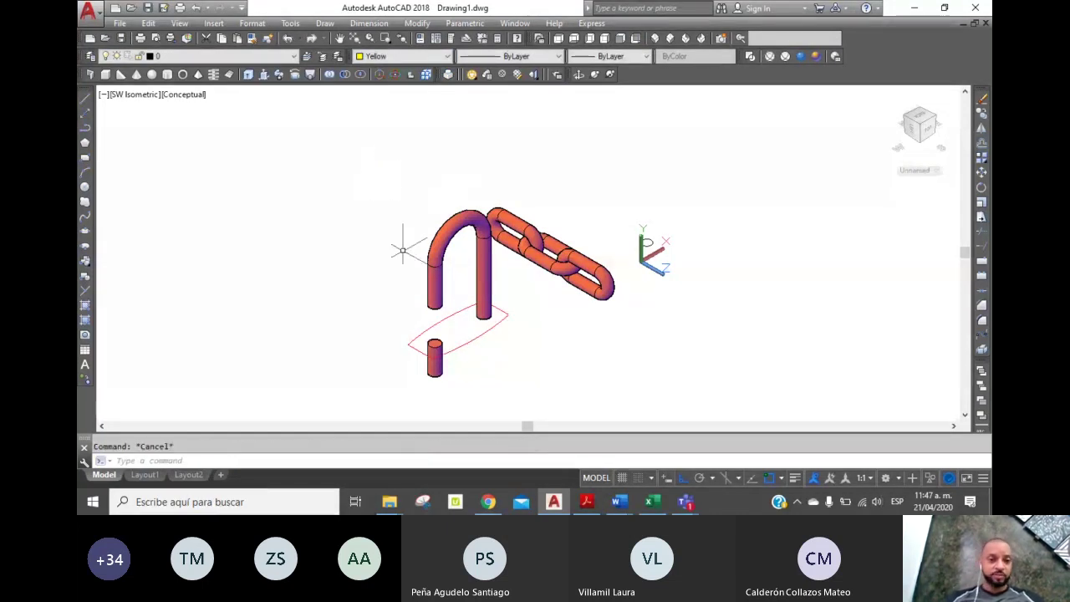
# Step: Move the shackle 100 units, then undo that move
pyautogui.click(981, 172)
pyautogui.click(484, 301)
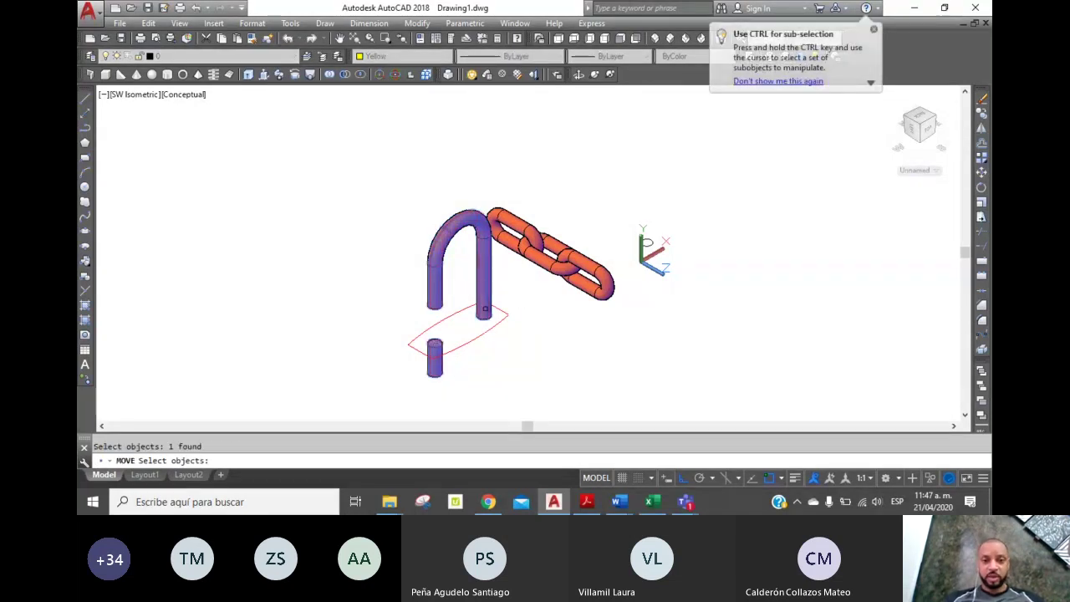
pyautogui.press('Return')
pyautogui.click(729, 394)
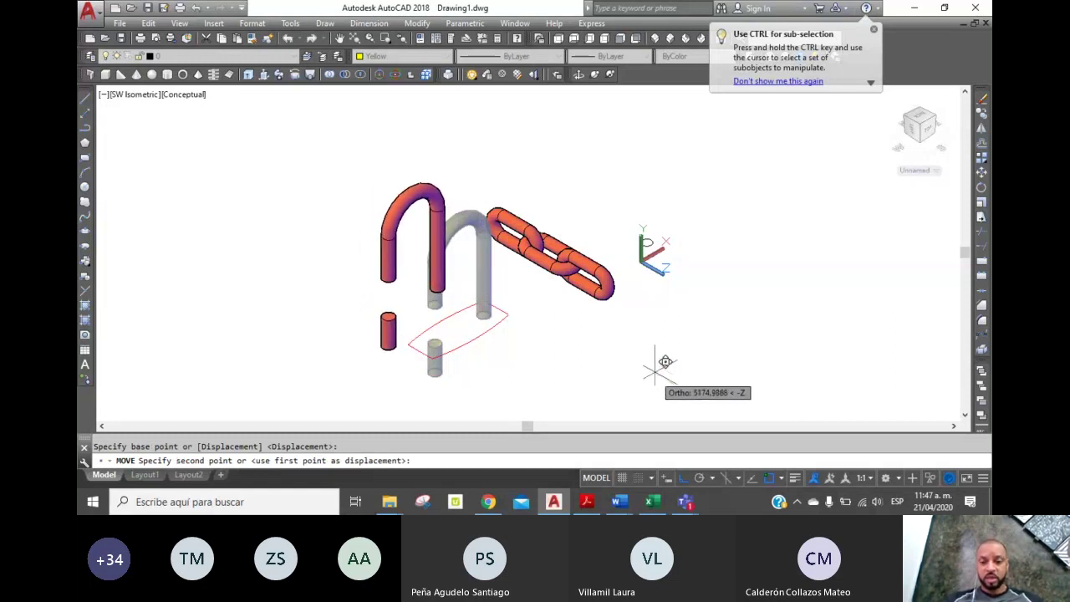
pyautogui.write('100')
pyautogui.press('Return')
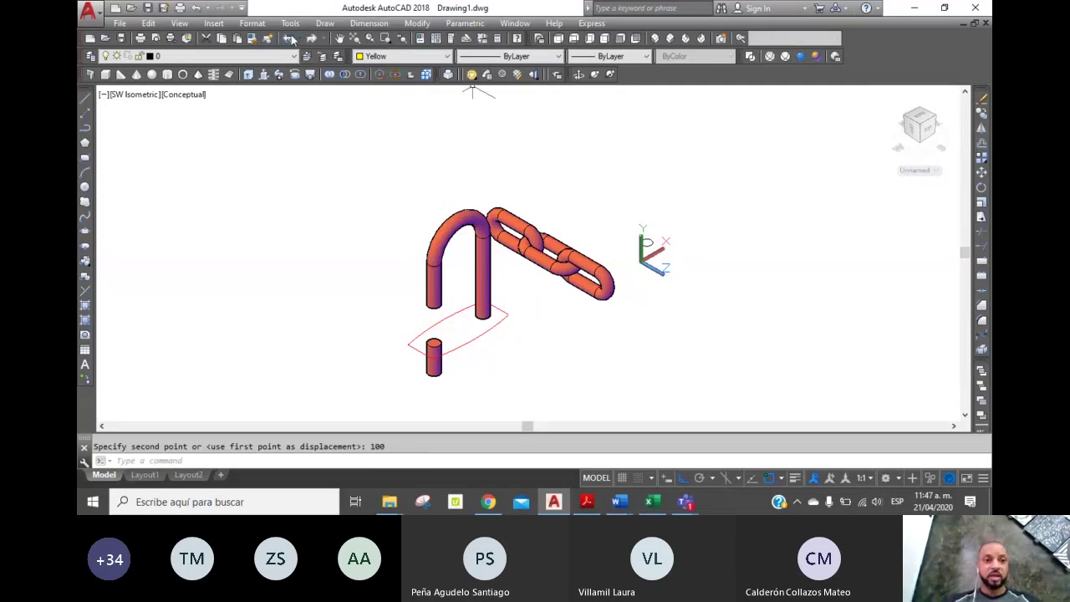
pyautogui.click(288, 39)
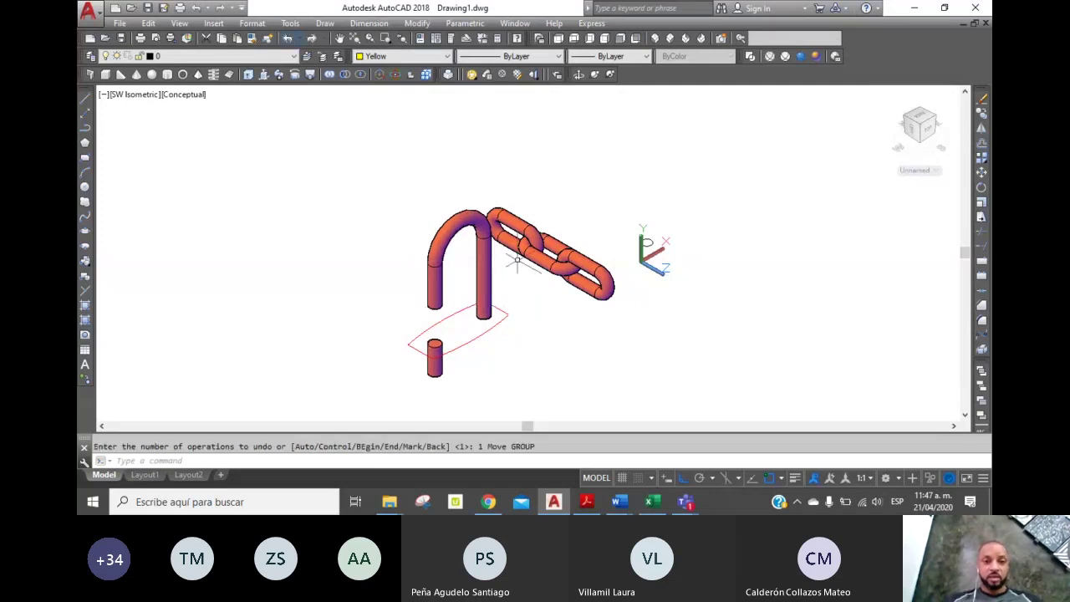
# Step: Move the shackle 5000 units away from the chain
pyautogui.click(982, 171)
pyautogui.click(475, 317)
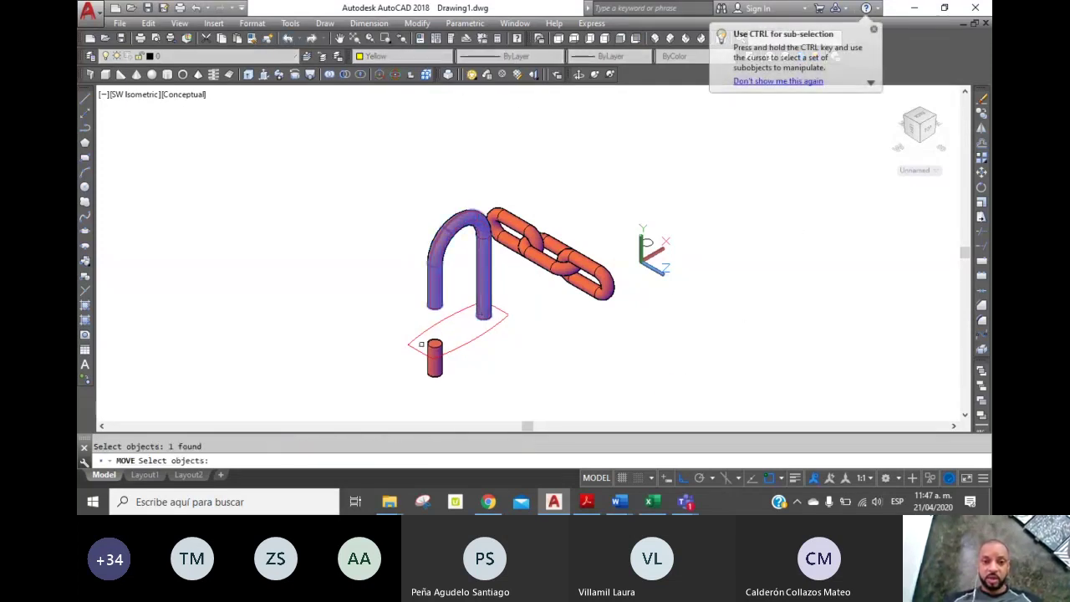
pyautogui.press('Return')
pyautogui.click(635, 382)
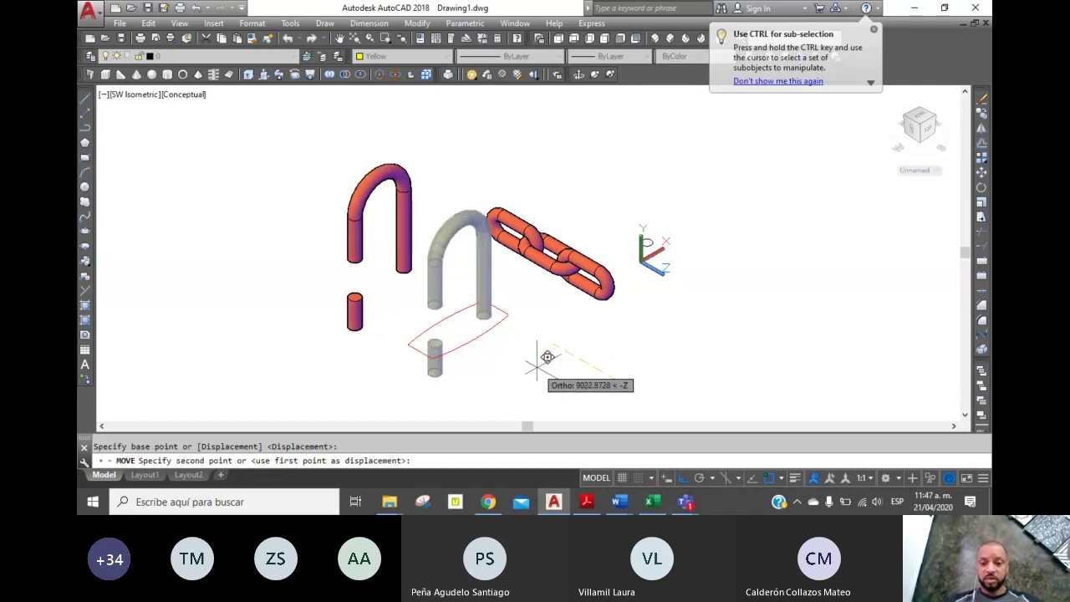
pyautogui.write('500')
pyautogui.press('Return')
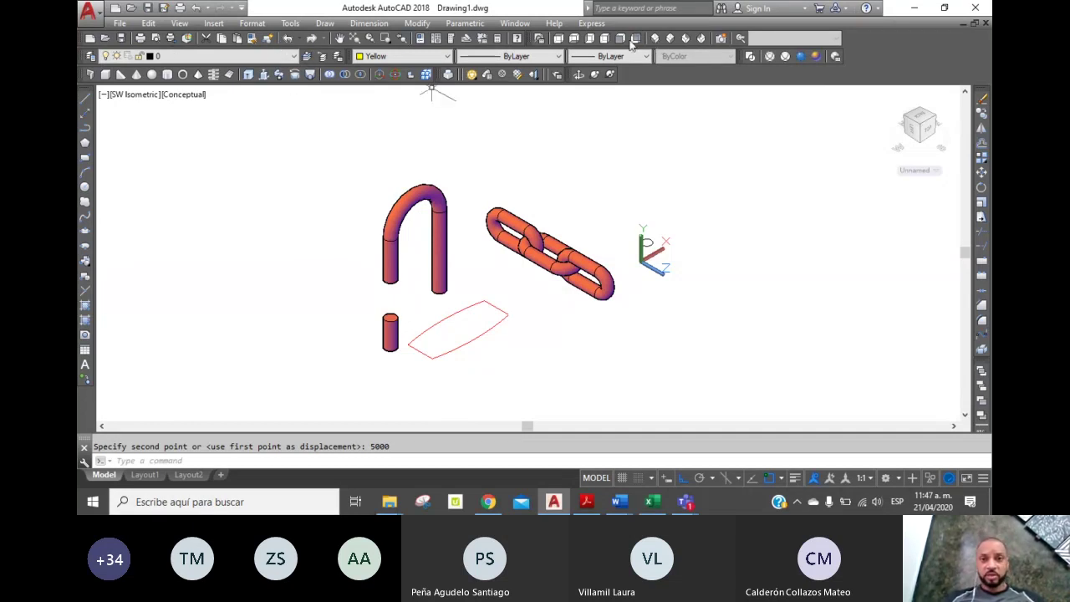
# Step: In Top view, use BPOLY inside the plate outline to trace a closed polyline, then return to SW Isometric
pyautogui.click(558, 39)
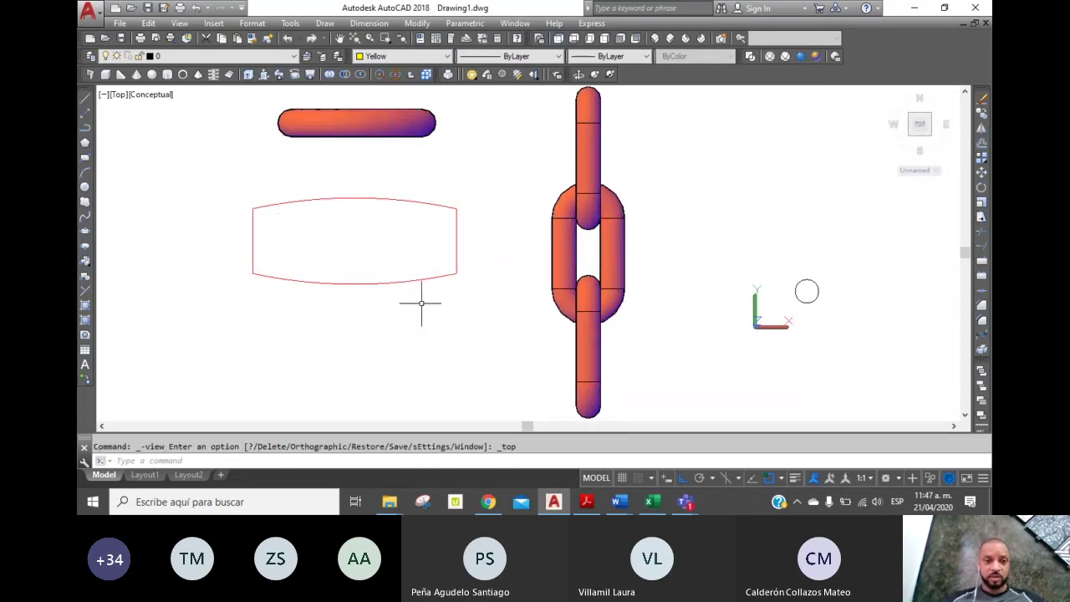
pyautogui.write('BPOLY')
pyautogui.press('Return')
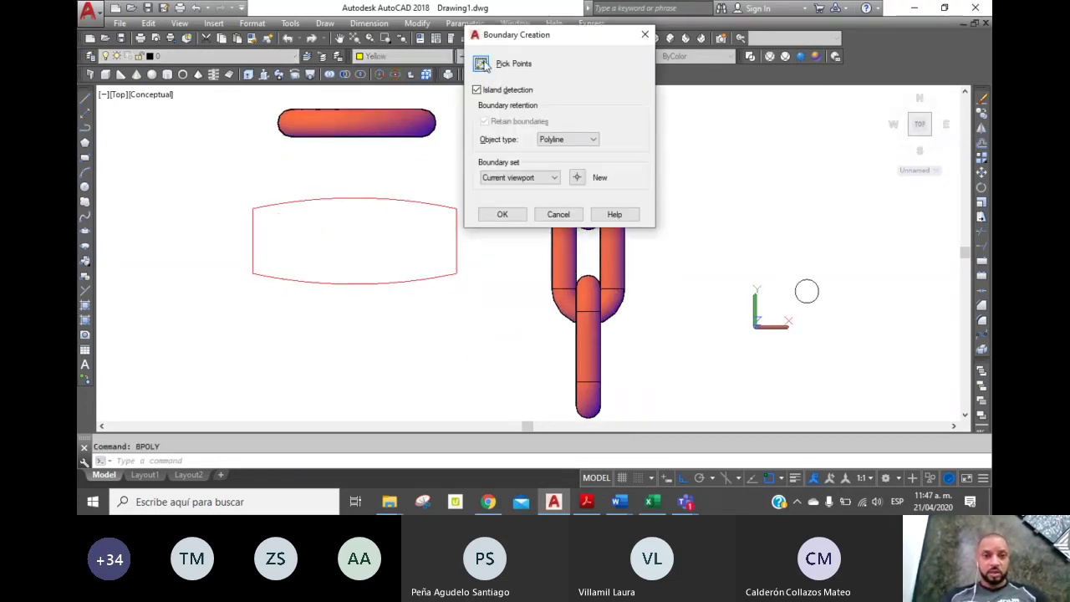
pyautogui.click(483, 66)
pyautogui.click(357, 256)
pyautogui.press('Return')
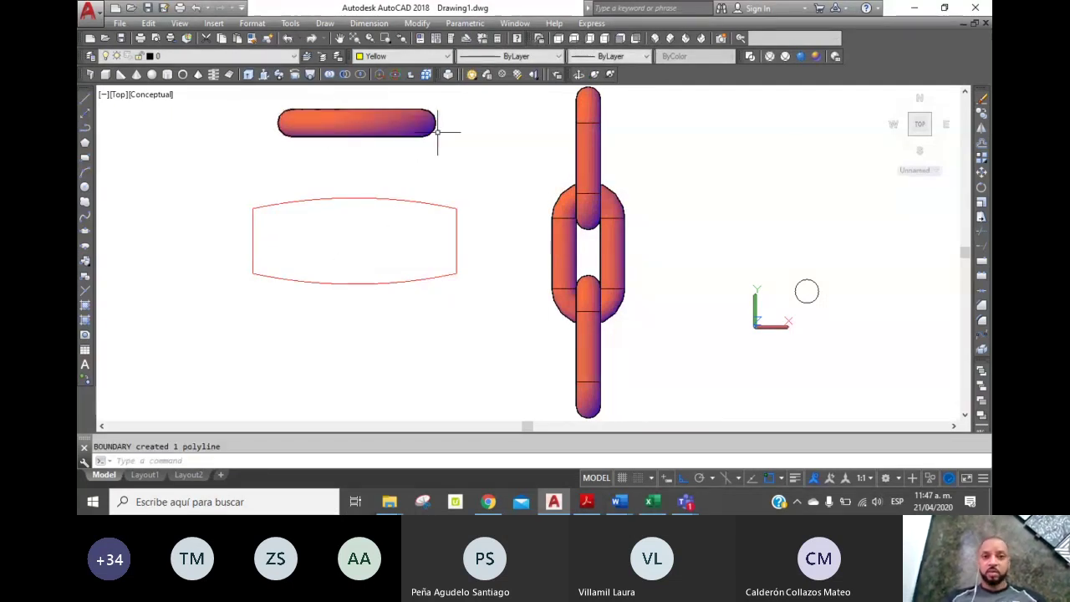
pyautogui.click(670, 41)
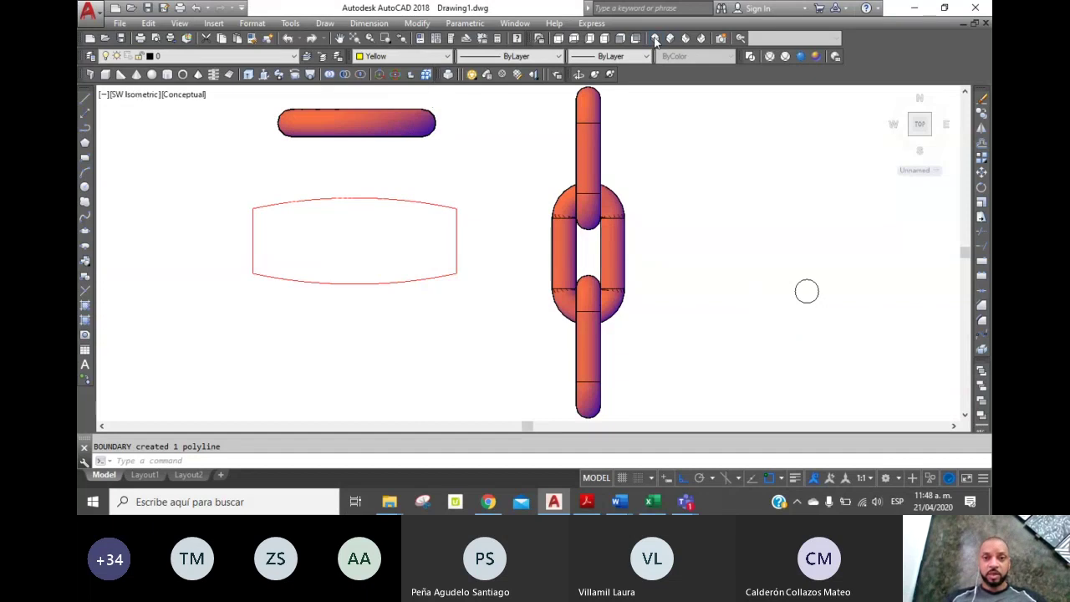
# Step: Move the small cylinder and shackle 5000 units back onto the plate, and delete the leftover red outline piece
pyautogui.click(981, 173)
pyautogui.click(397, 318)
pyautogui.click(443, 266)
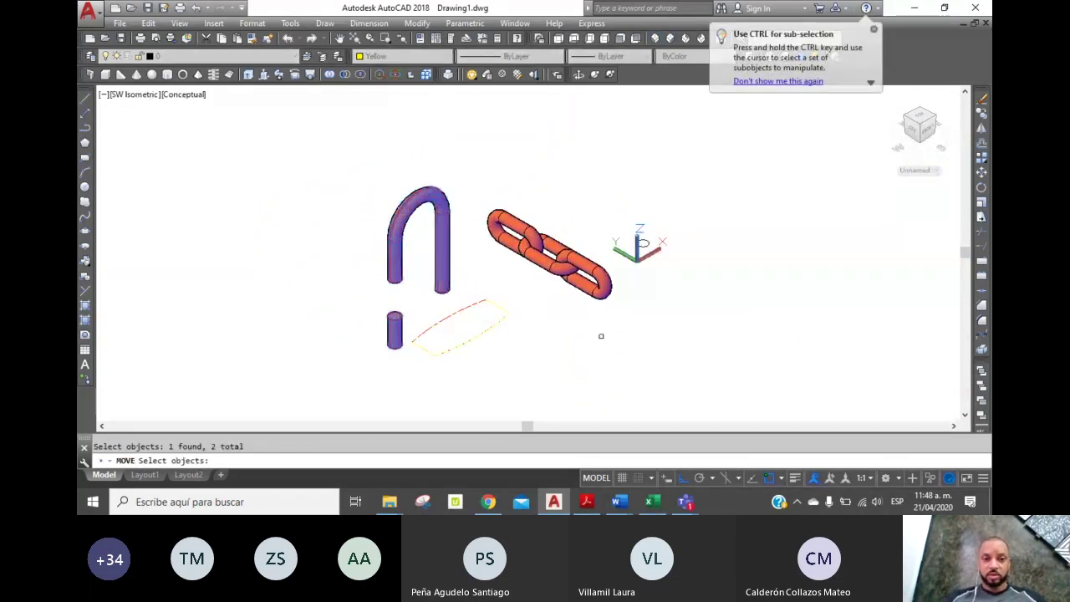
pyautogui.press('Return')
pyautogui.click(567, 316)
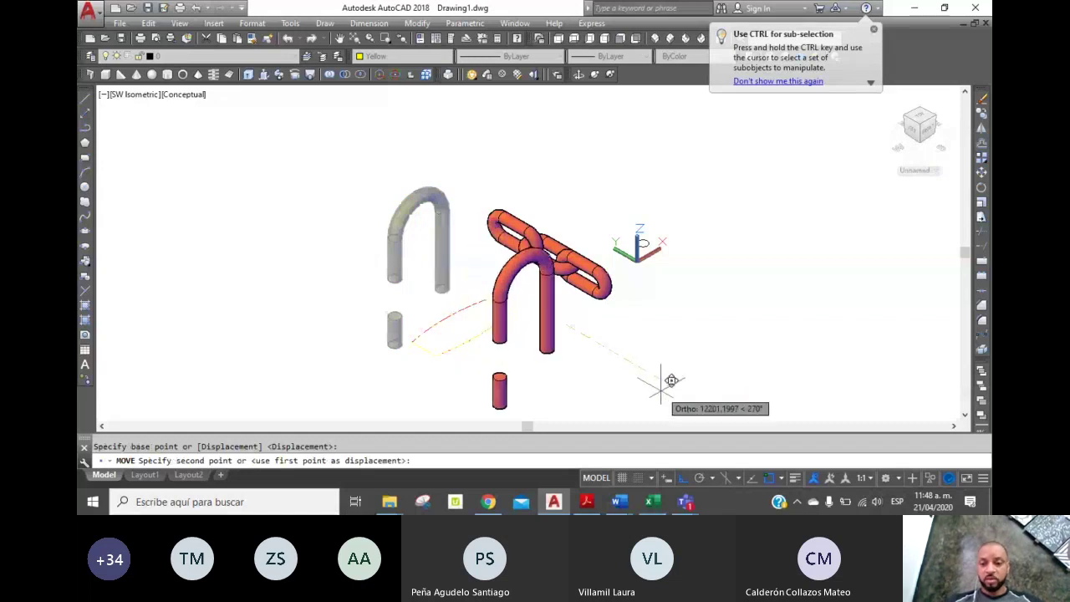
pyautogui.write('500')
pyautogui.press('Return')
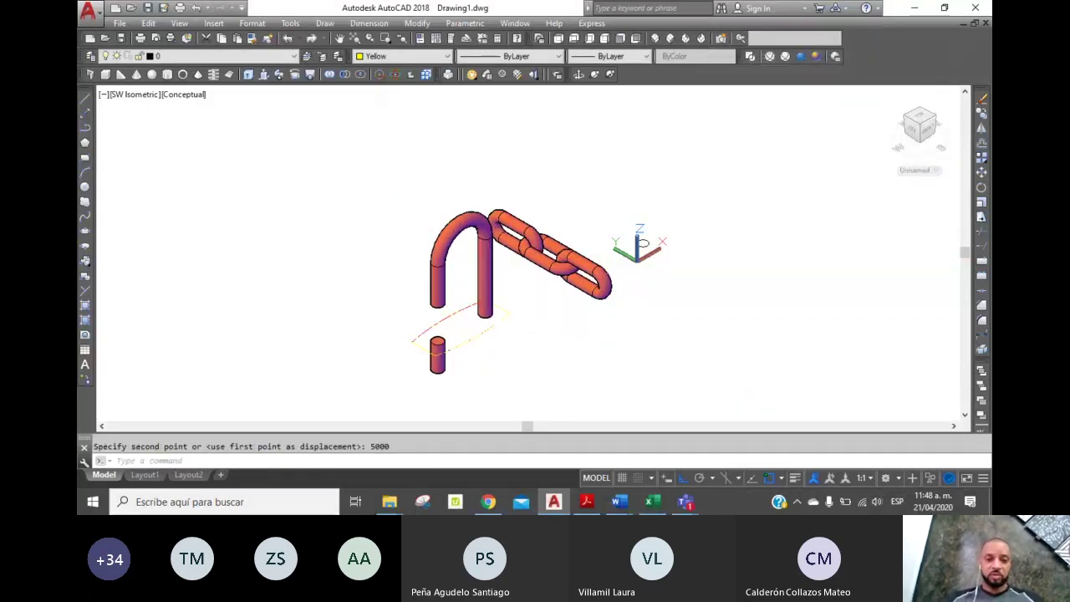
pyautogui.click(467, 336)
pyautogui.press('Delete')
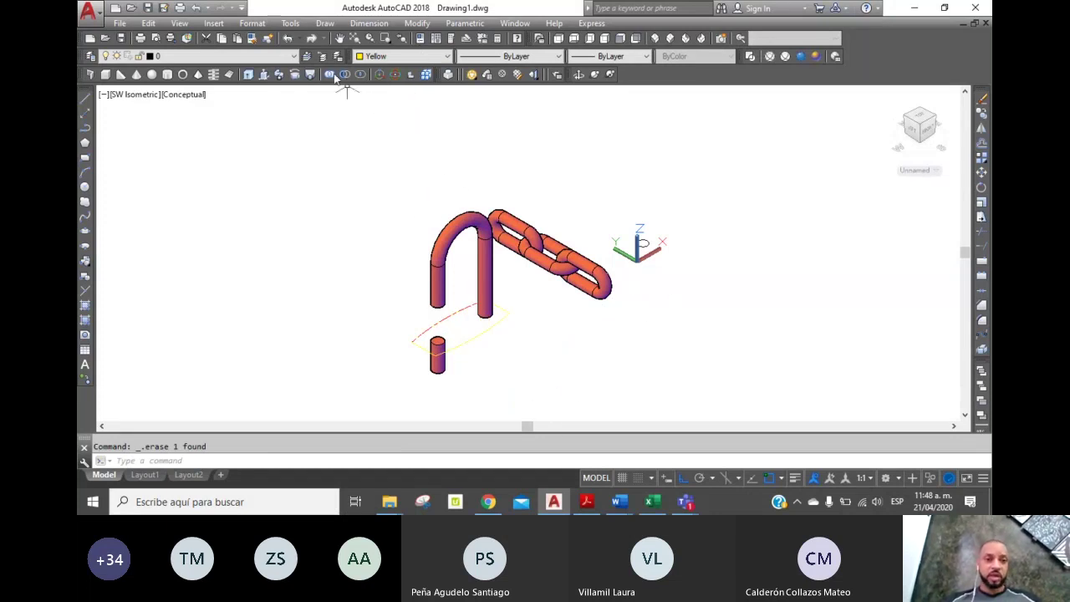
# Step: Extrude the plate boundary into the solid yellow padlock body
pyautogui.click(247, 77)
pyautogui.click(500, 324)
pyautogui.rightClick(700, 337)
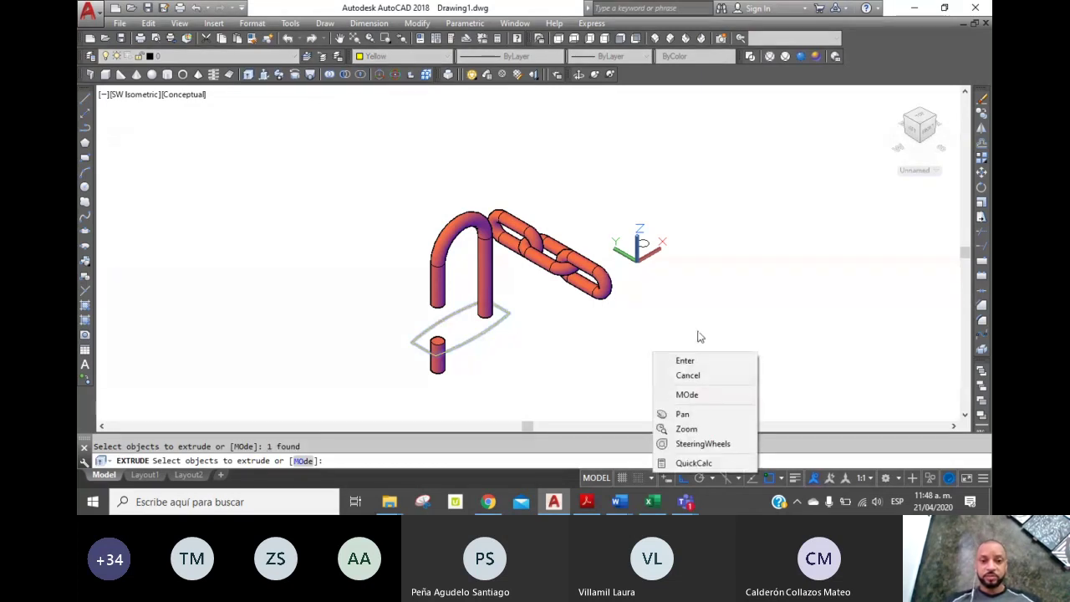
pyautogui.click(742, 360)
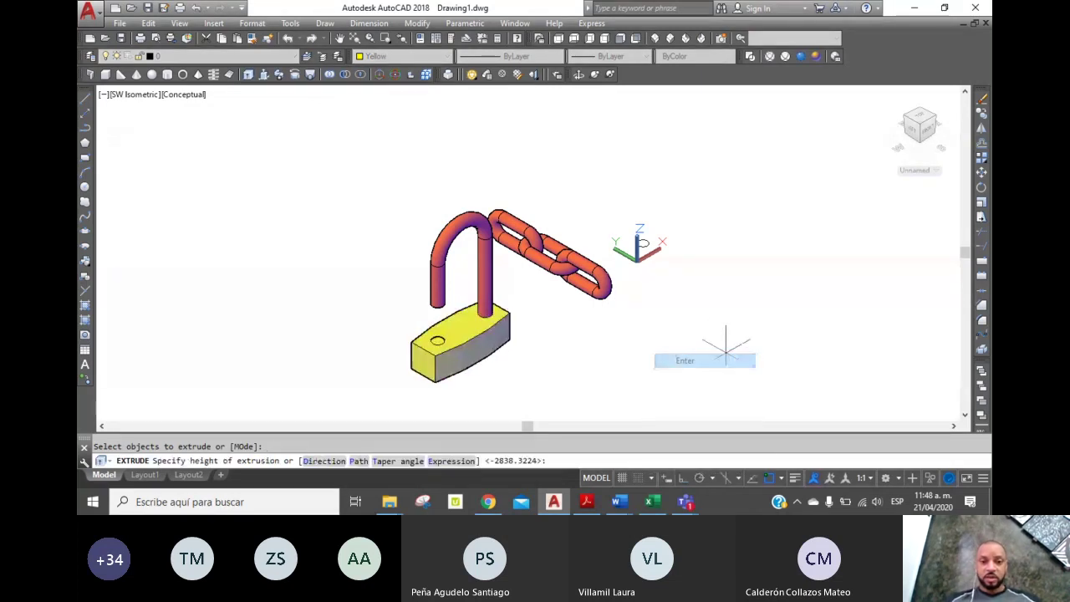
pyautogui.click(660, 386)
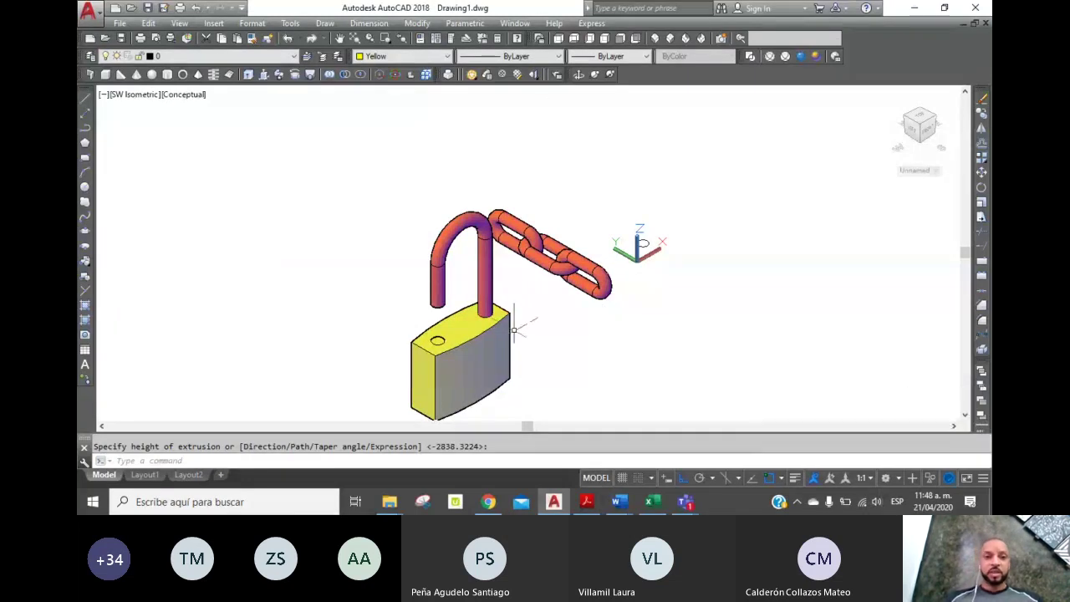
# Step: Subtract the keyhole cylinder from the padlock body
pyautogui.click(346, 75)
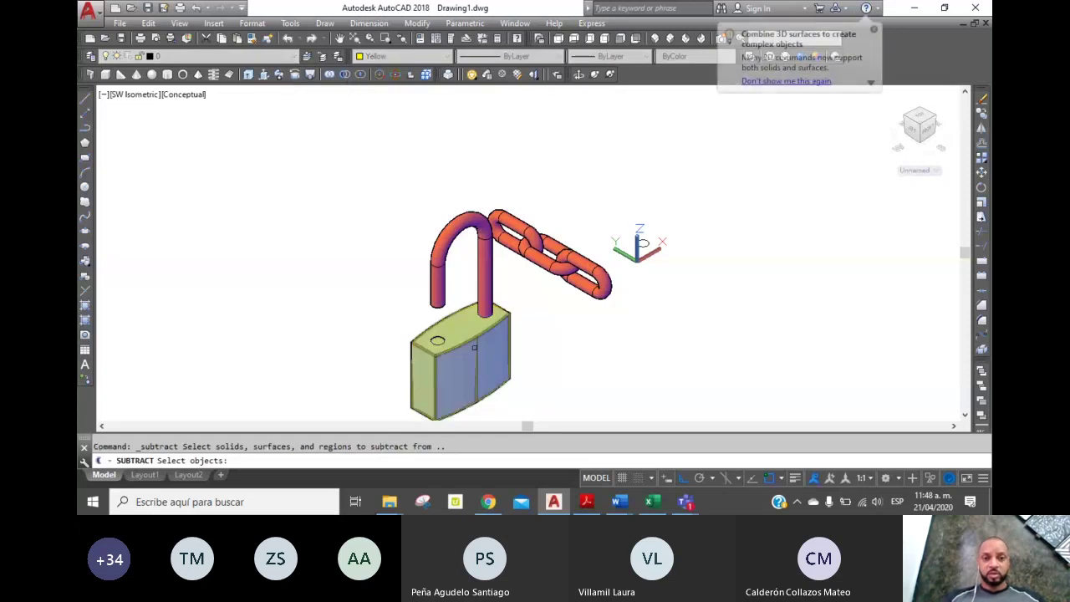
pyautogui.click(460, 312)
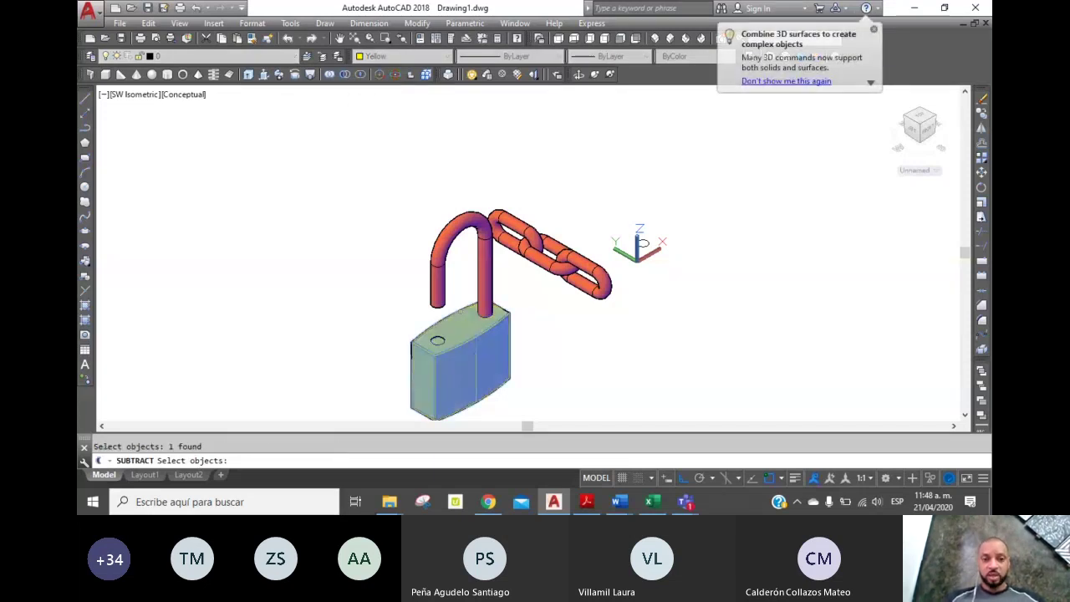
pyautogui.press('Return')
pyautogui.click(437, 339)
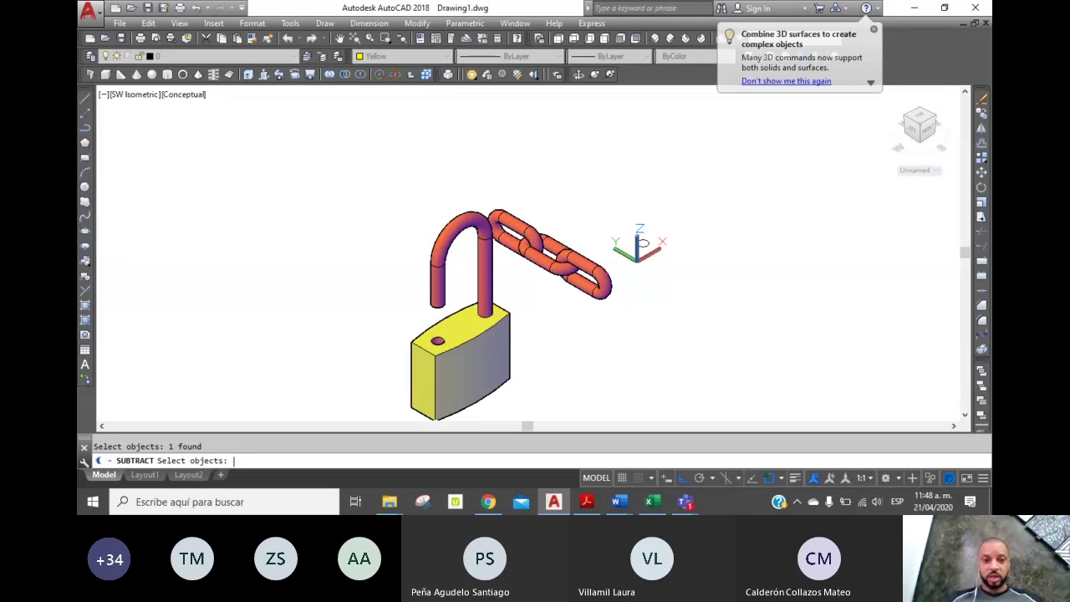
pyautogui.press('Return')
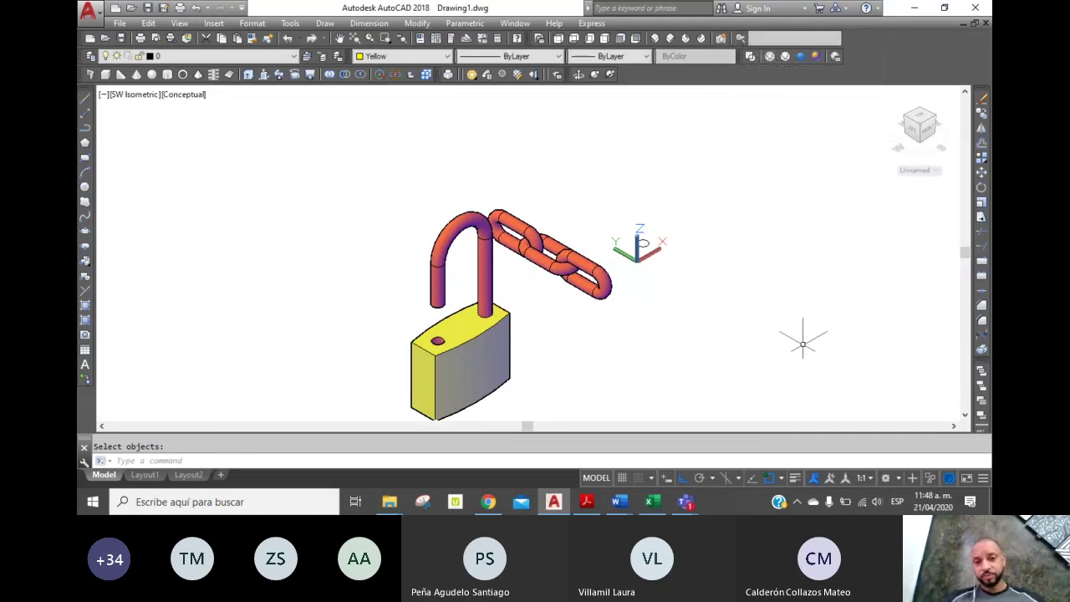
# Step: Check the padlock in Front view, then return to SW Isometric
pyautogui.click(983, 173)
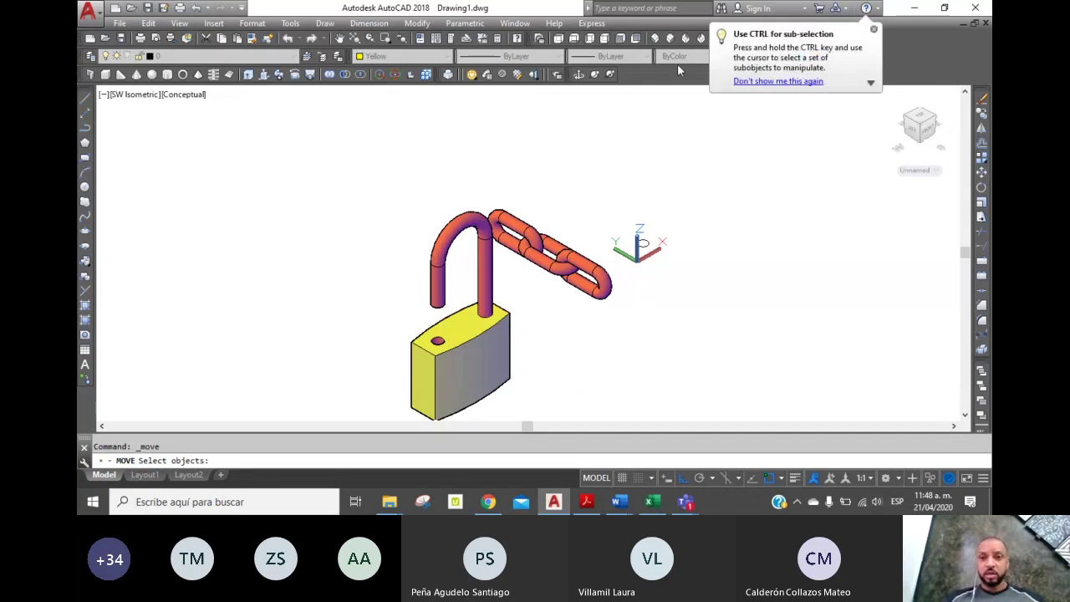
pyautogui.click(617, 39)
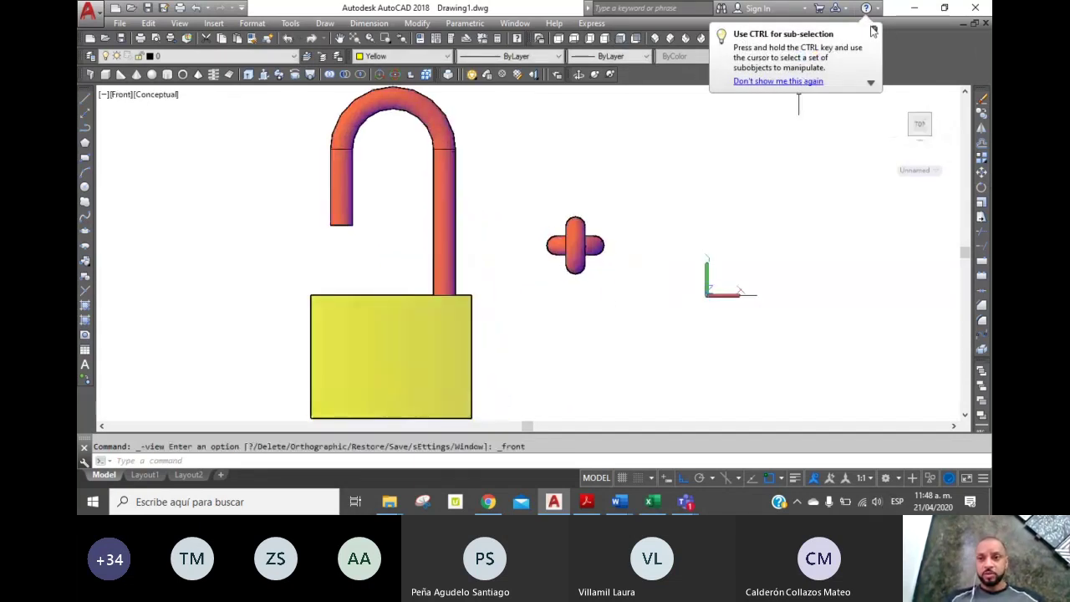
pyautogui.click(874, 30)
pyautogui.click(665, 38)
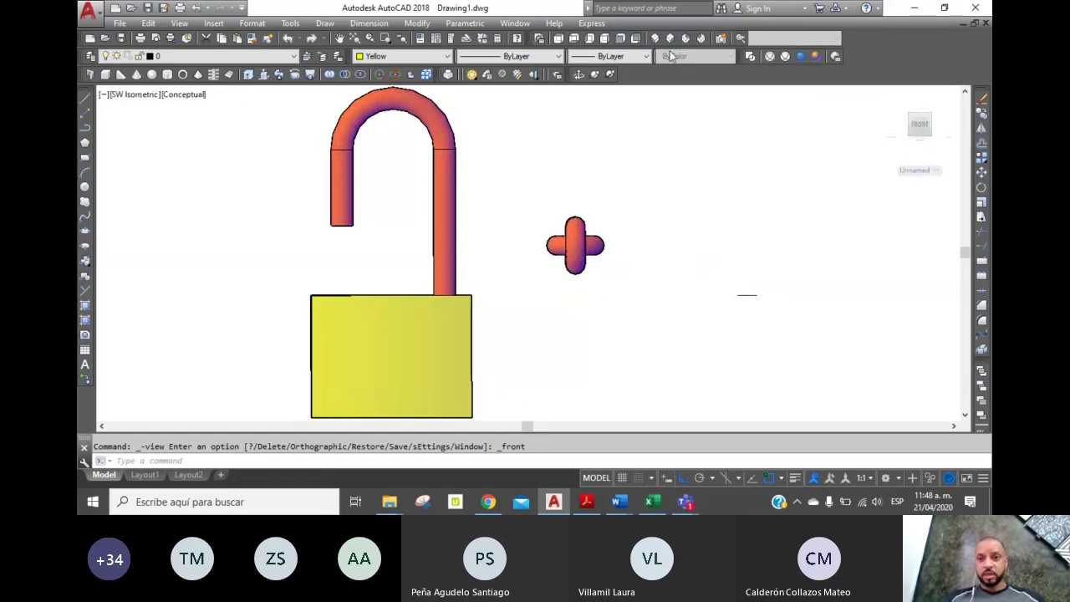
# Step: Select the shackle and set a base point to lower it, then cancel the move
pyautogui.click(981, 173)
pyautogui.click(447, 251)
pyautogui.press('Return')
pyautogui.click(692, 289)
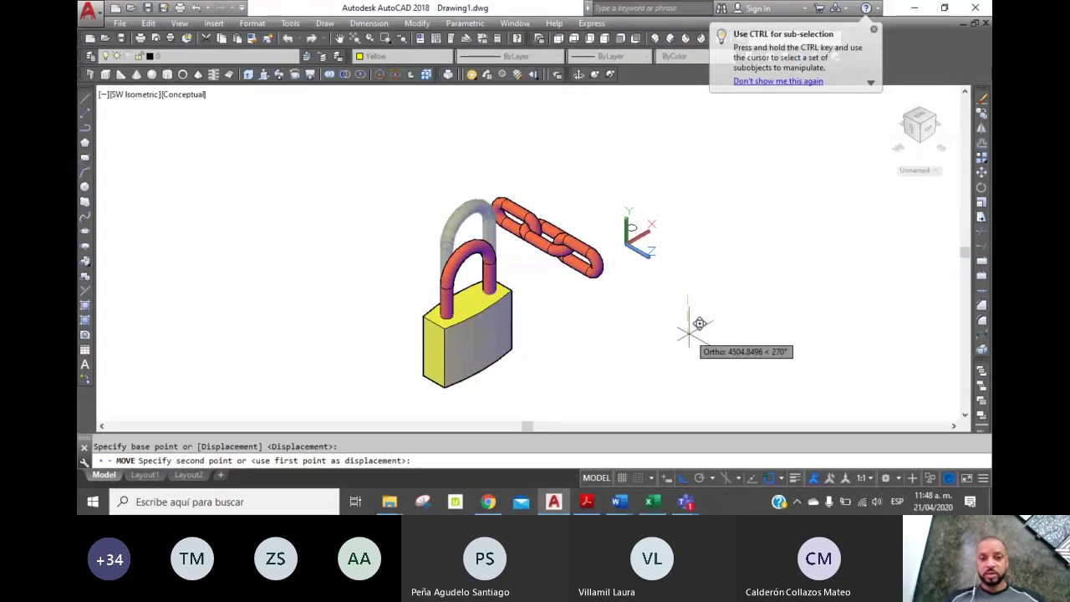
pyautogui.press('Escape')
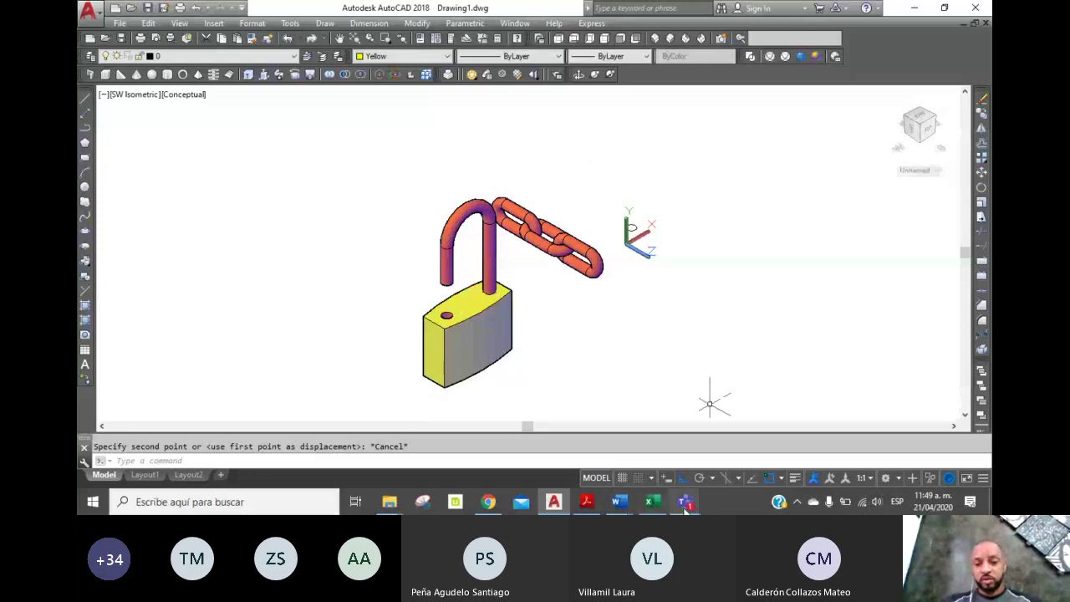
pyautogui.moveTo(684, 501)
pyautogui.click(727, 443)
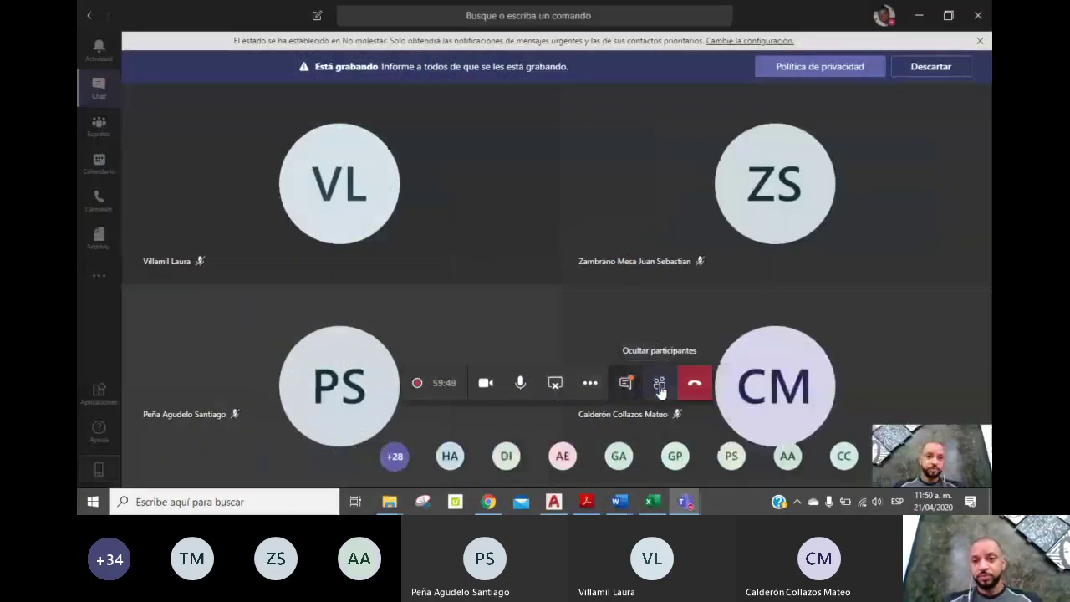
pyautogui.click(657, 399)
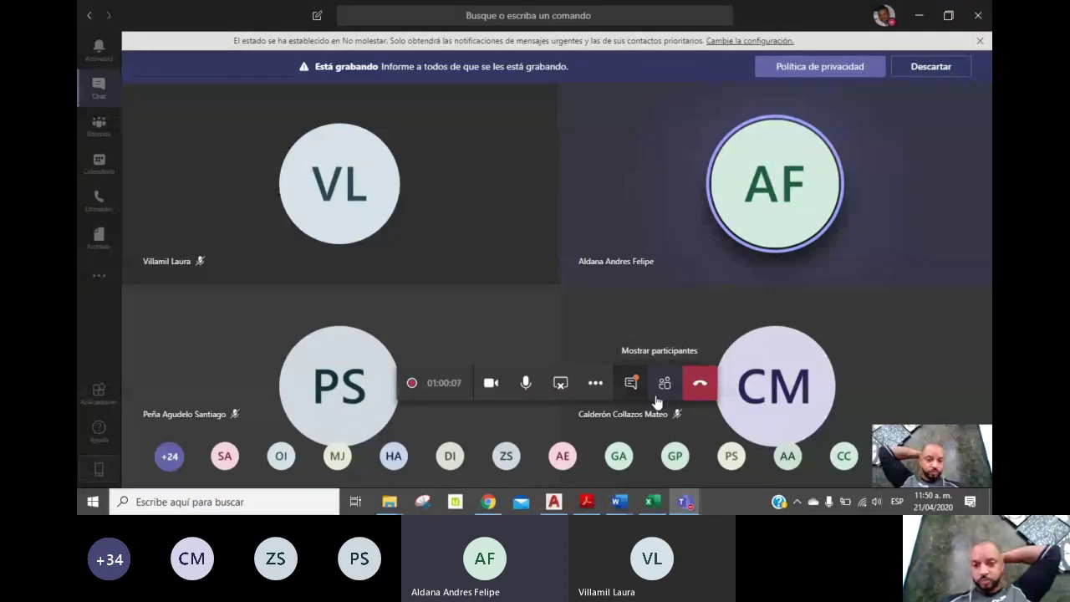
pyautogui.click(632, 385)
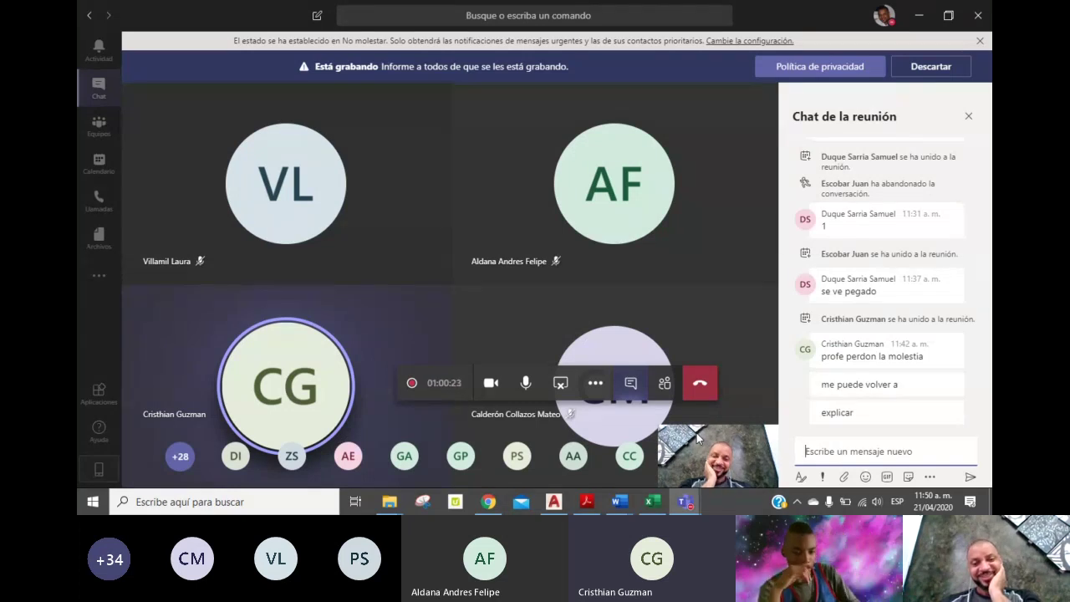
pyautogui.click(554, 502)
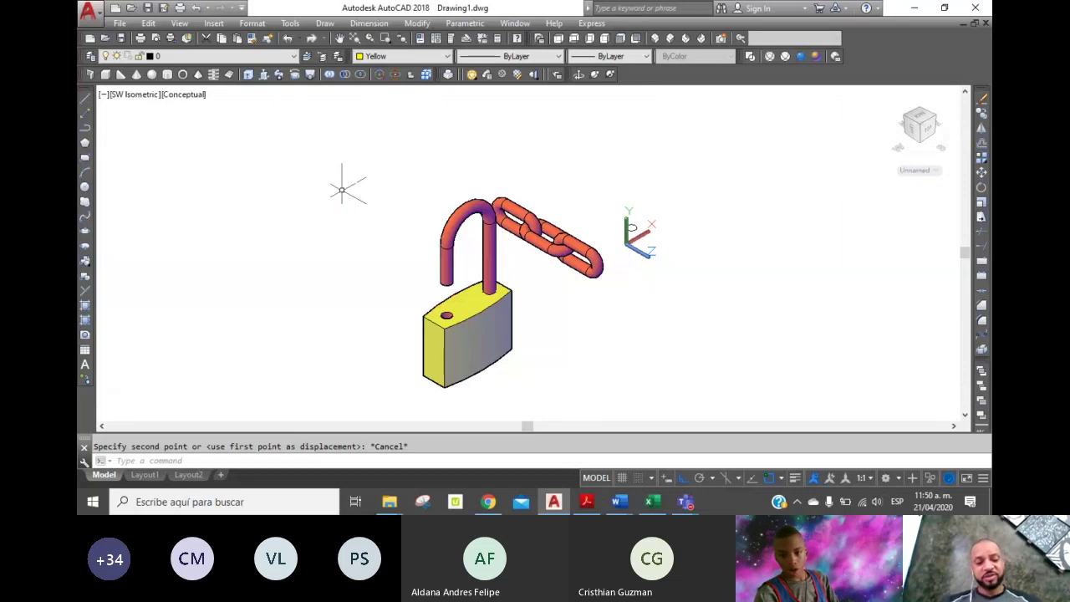
# Step: Undo past the padlock and chain back to the single link's path and profile
pyautogui.hotkey('ctrl', 'z')
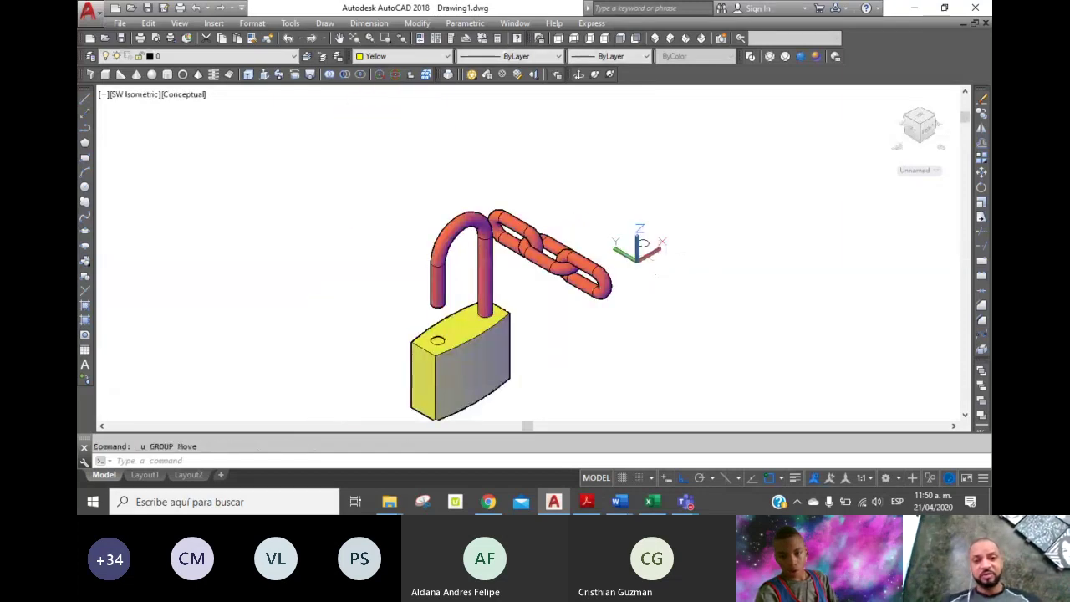
pyautogui.hotkey('ctrl', 'z')
pyautogui.hotkey('ctrl', 'z')
pyautogui.hotkey('ctrl', 'z')
pyautogui.hotkey('ctrl', 'z')
pyautogui.hotkey('ctrl', 'z')
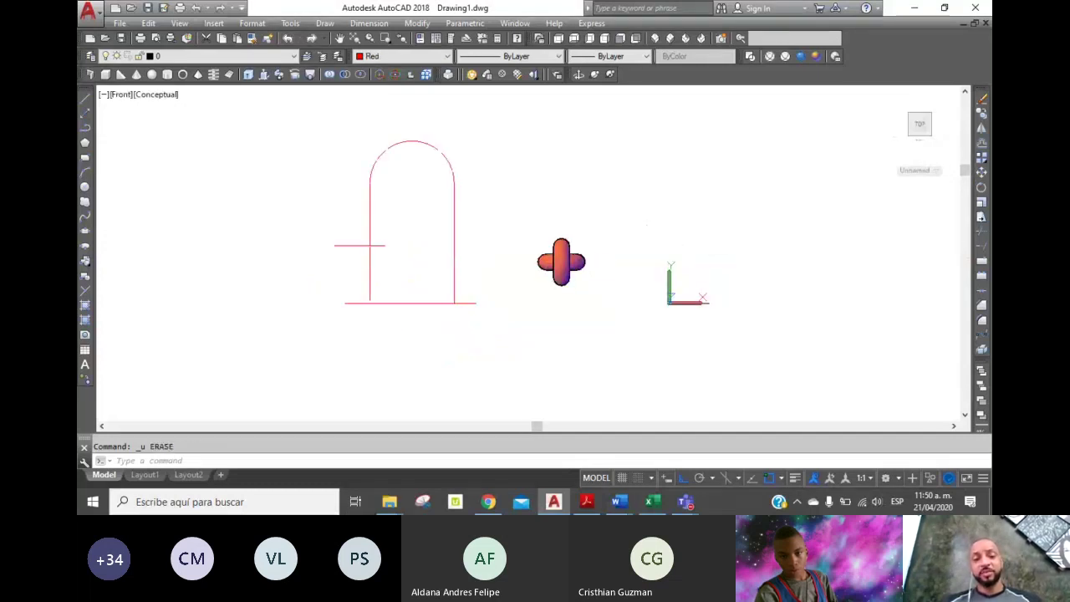
pyautogui.hotkey('ctrl', 'z')
pyautogui.hotkey('ctrl', 'z')
pyautogui.hotkey('ctrl', 'z')
pyautogui.hotkey('ctrl', 'z')
pyautogui.hotkey('ctrl', 'z')
pyautogui.hotkey('ctrl', 'z')
pyautogui.hotkey('ctrl', 'z')
pyautogui.hotkey('ctrl', 'z')
pyautogui.hotkey('ctrl', 'z')
pyautogui.hotkey('ctrl', 'z')
pyautogui.hotkey('ctrl', 'z')
pyautogui.hotkey('ctrl', 'z')
pyautogui.hotkey('ctrl', 'z')
pyautogui.hotkey('ctrl', 'z')
pyautogui.hotkey('ctrl', 'z')
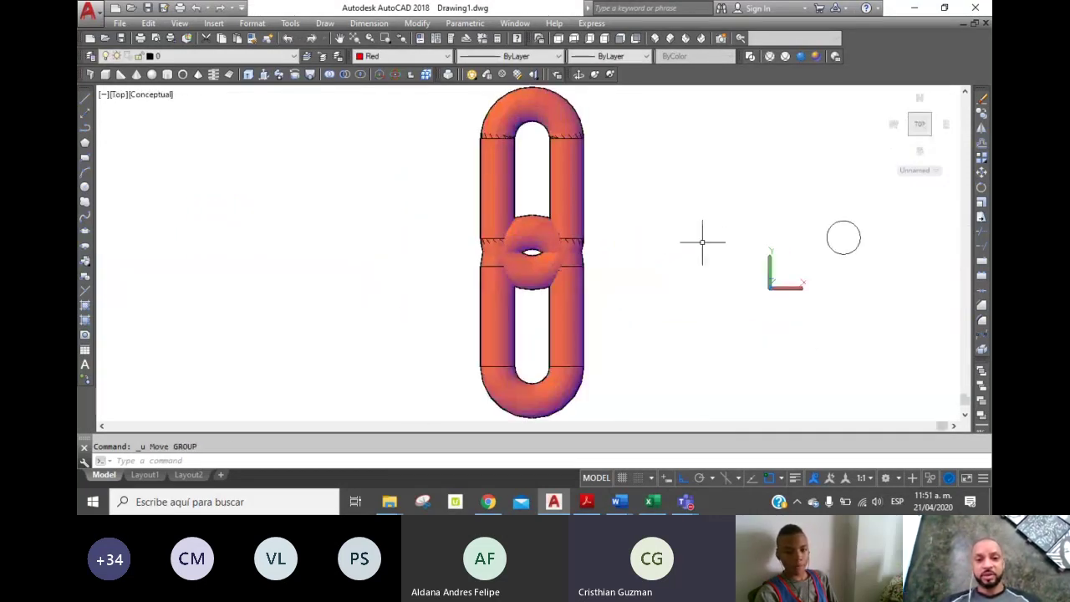
pyautogui.hotkey('ctrl', 'z')
pyautogui.hotkey('ctrl', 'z')
pyautogui.hotkey('ctrl', 'z')
pyautogui.hotkey('ctrl', 'z')
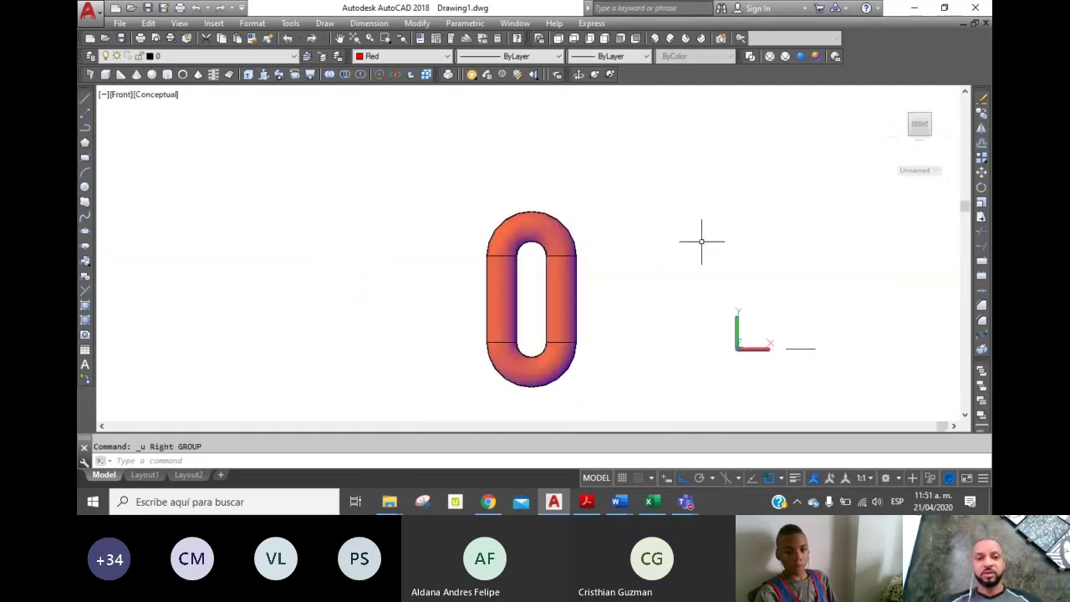
pyautogui.hotkey('ctrl', 'z')
pyautogui.hotkey('ctrl', 'z')
pyautogui.hotkey('ctrl', 'z')
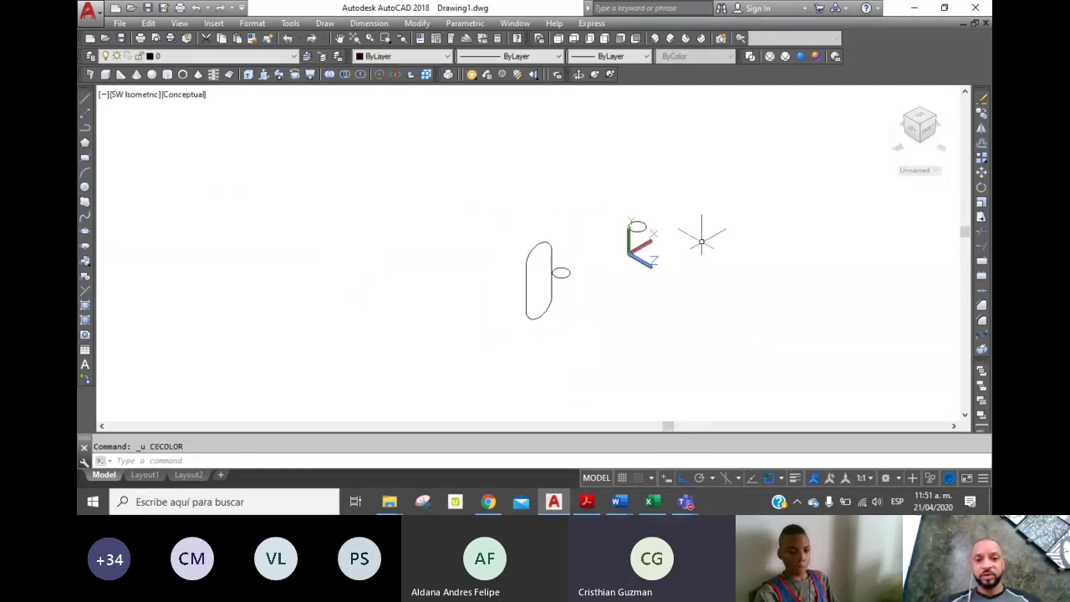
pyautogui.hotkey('ctrl', 'z')
pyautogui.hotkey('ctrl', 'z')
pyautogui.hotkey('ctrl', 'z')
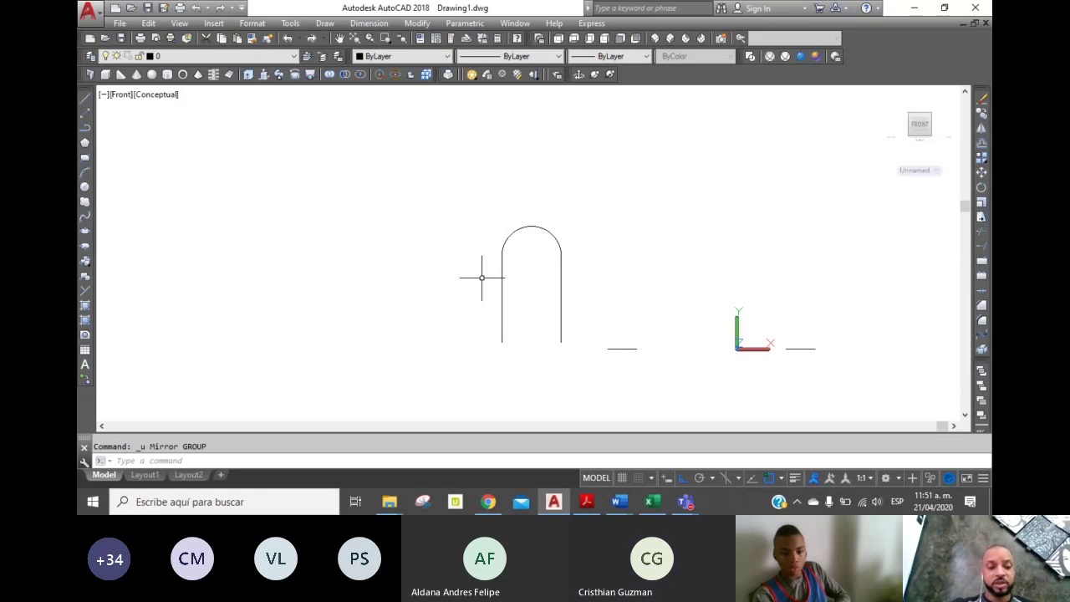
# Step: Redo the mirrored path half, the join, the isometric view and the link sweep
pyautogui.hotkey('ctrl', 'y')
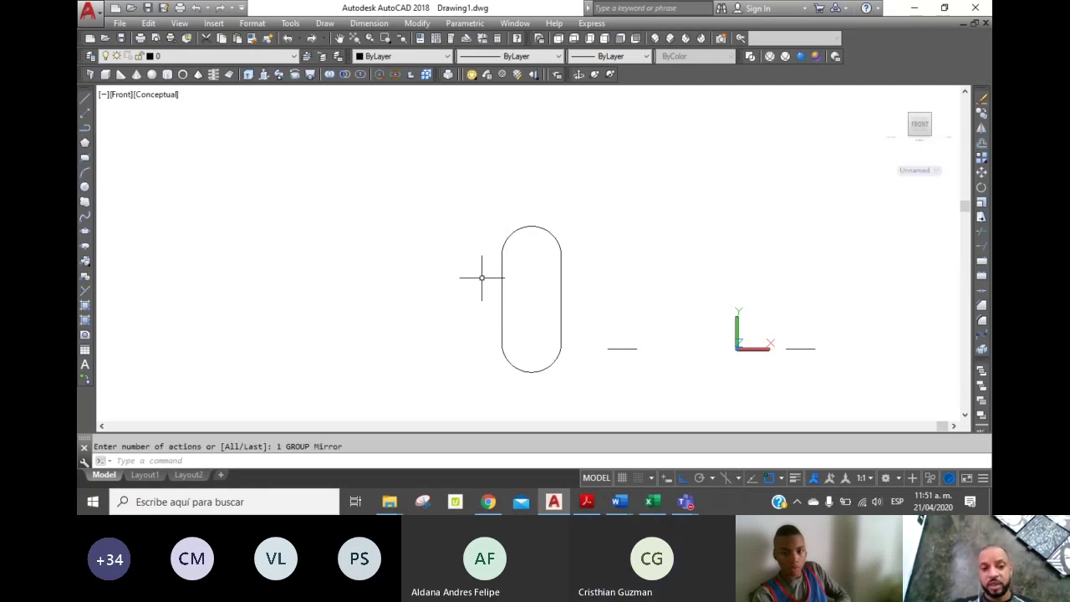
pyautogui.hotkey('ctrl', 'y')
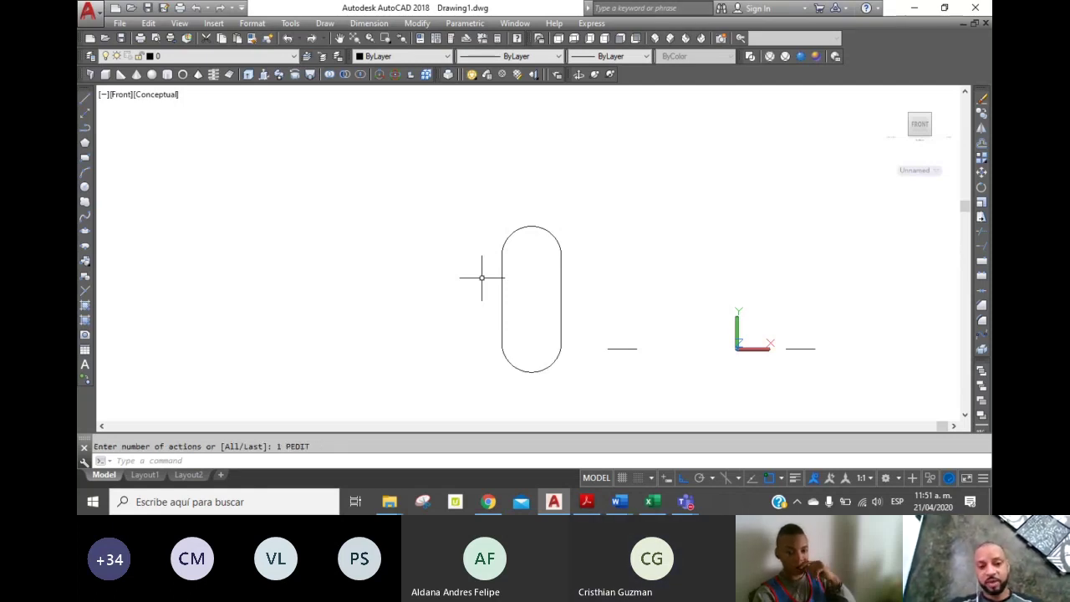
pyautogui.hotkey('ctrl', 'y')
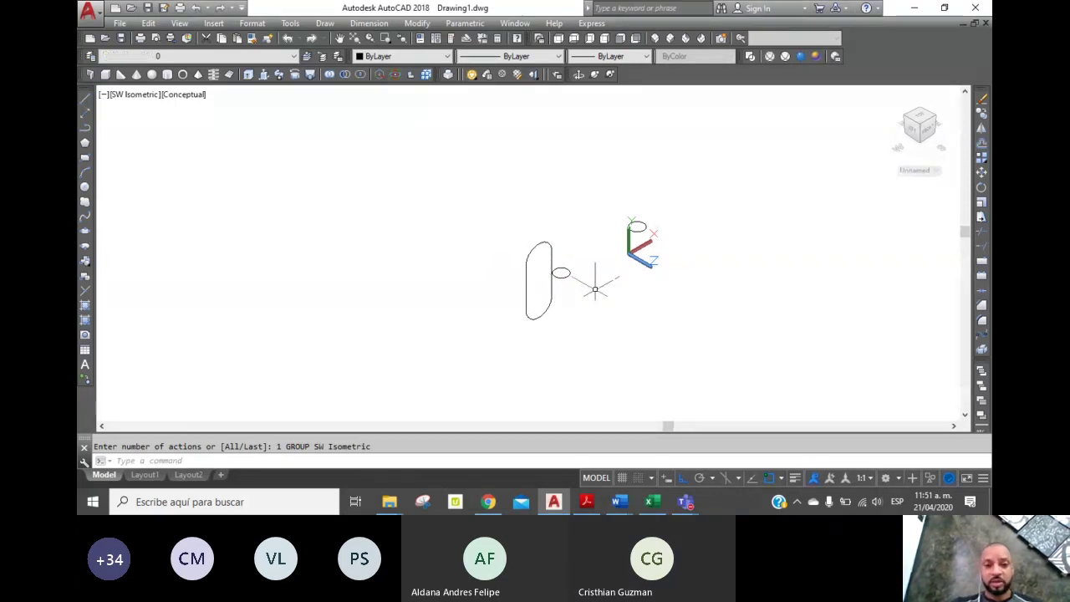
pyautogui.hotkey('ctrl', 'z')
pyautogui.hotkey('ctrl', 'y')
pyautogui.hotkey('ctrl', 'y')
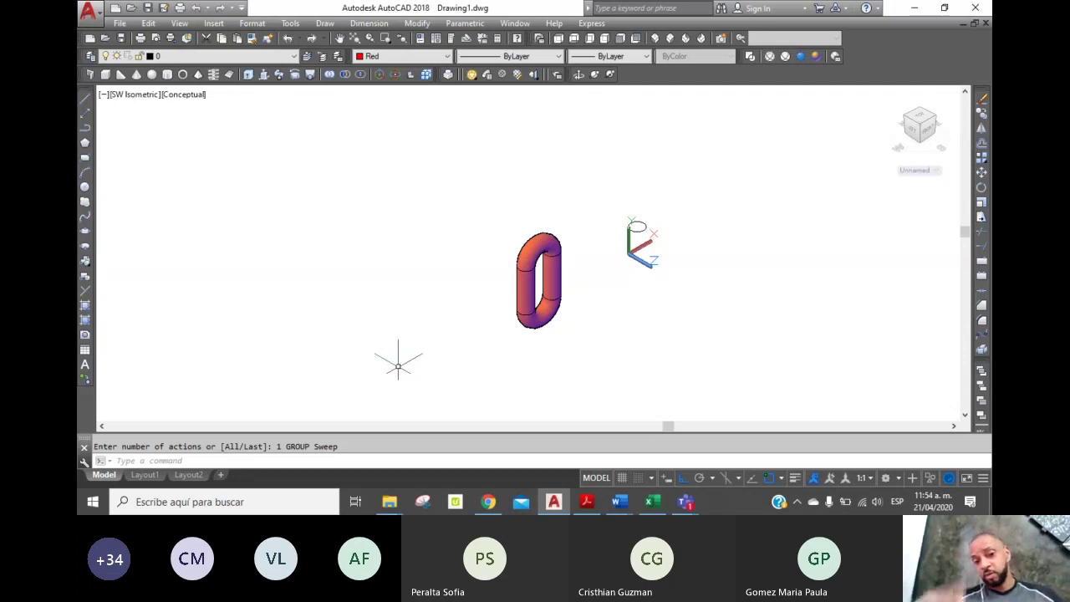
# Step: Undo the Front and Right views and the link's rotation, ending in SW Isometric
pyautogui.hotkey('ctrl', 'z')
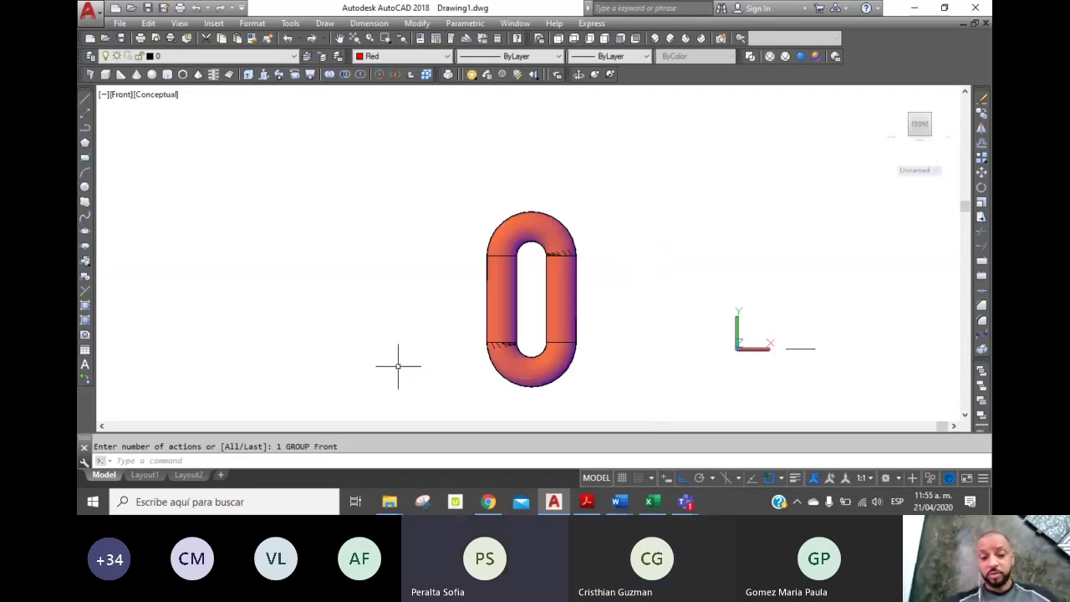
pyautogui.hotkey('ctrl', 'z')
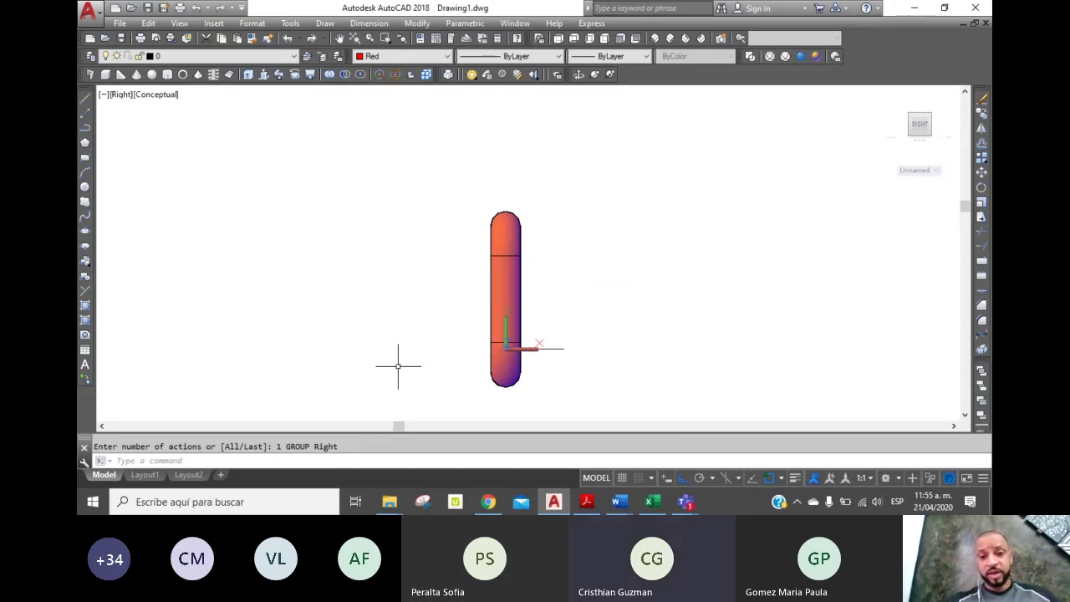
pyautogui.hotkey('ctrl', 'z')
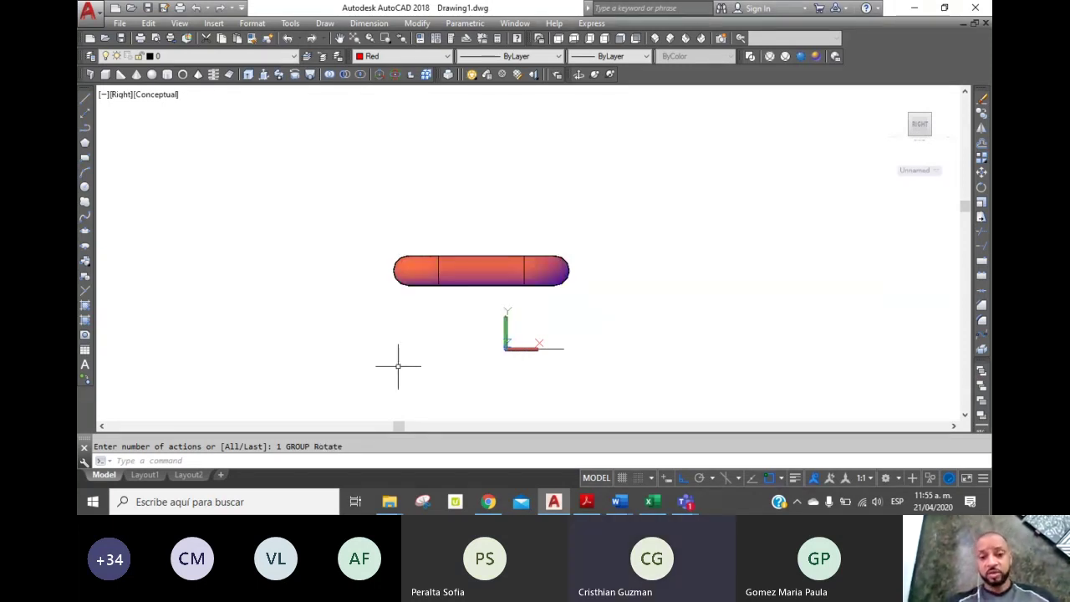
pyautogui.hotkey('ctrl', 'z')
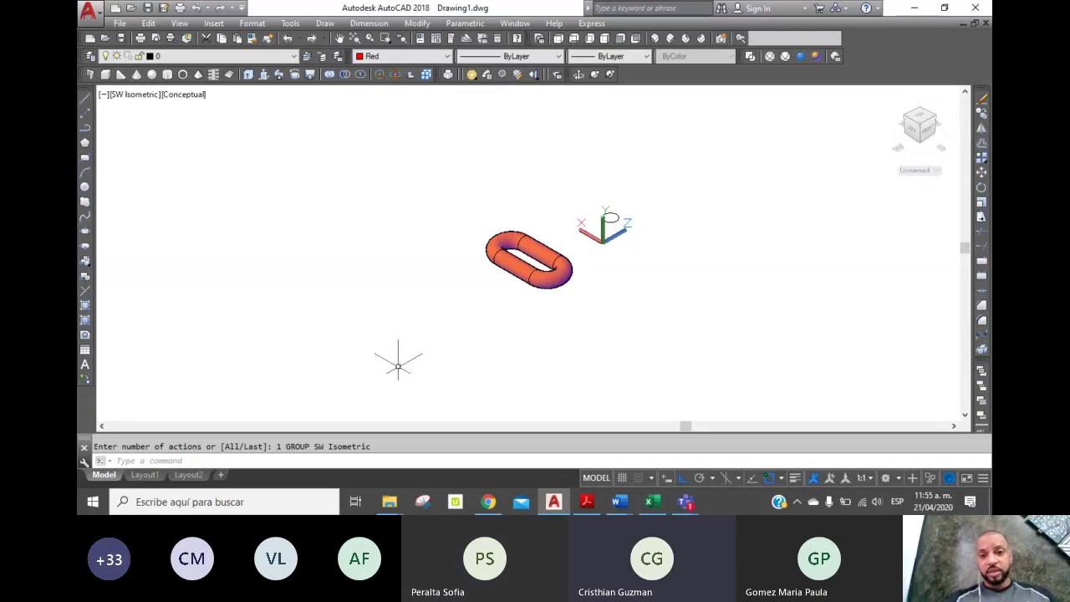
# Step: Step back through the history past the view changes and the rotated link
pyautogui.hotkey('ctrl', 'y')
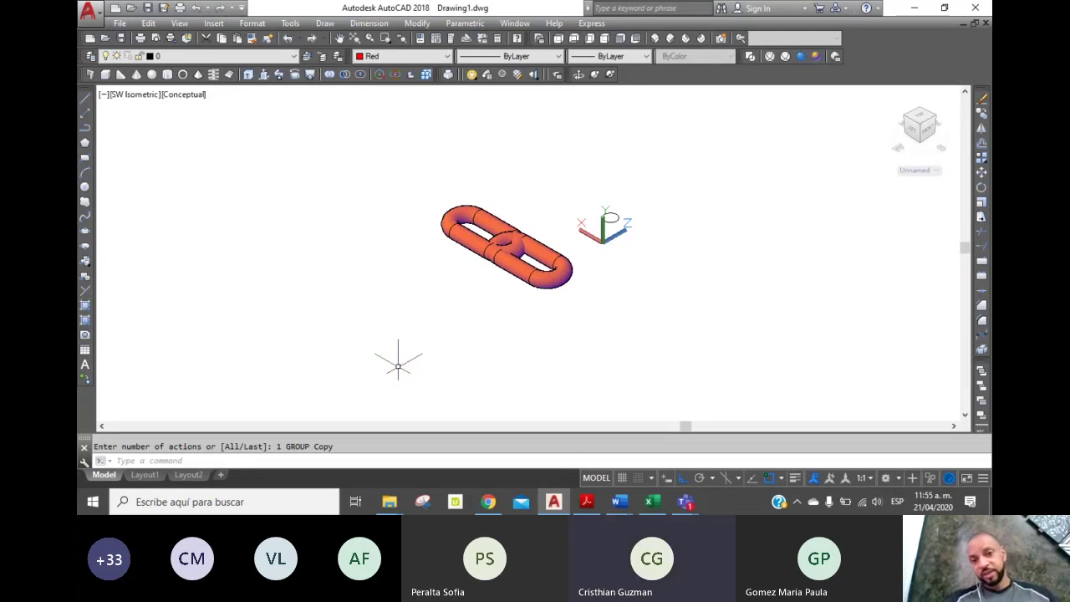
pyautogui.hotkey('ctrl', 'z')
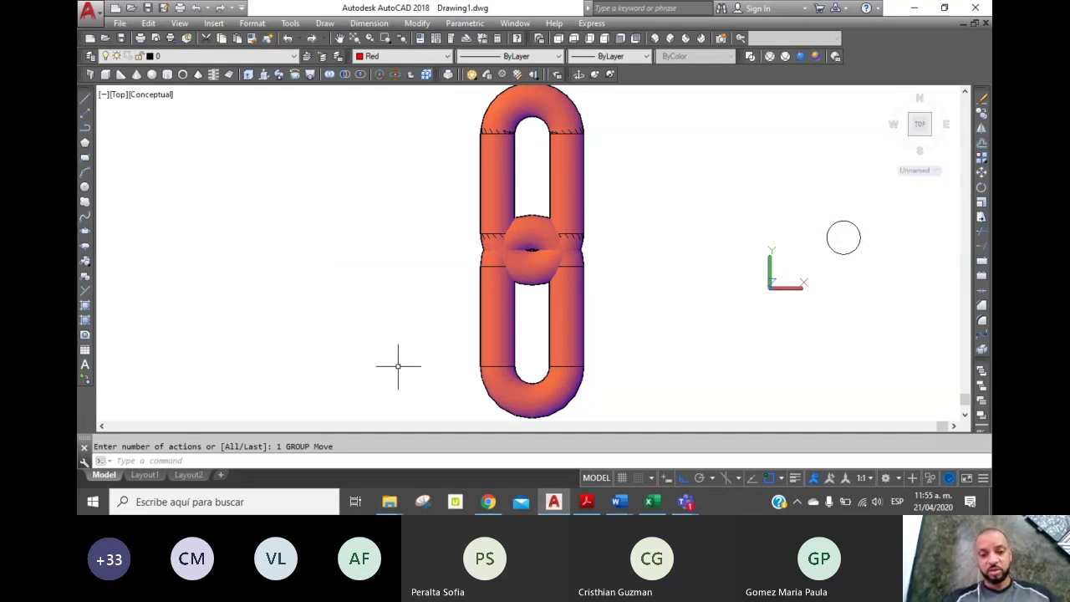
pyautogui.hotkey('ctrl', 'z')
pyautogui.hotkey('ctrl', 'z')
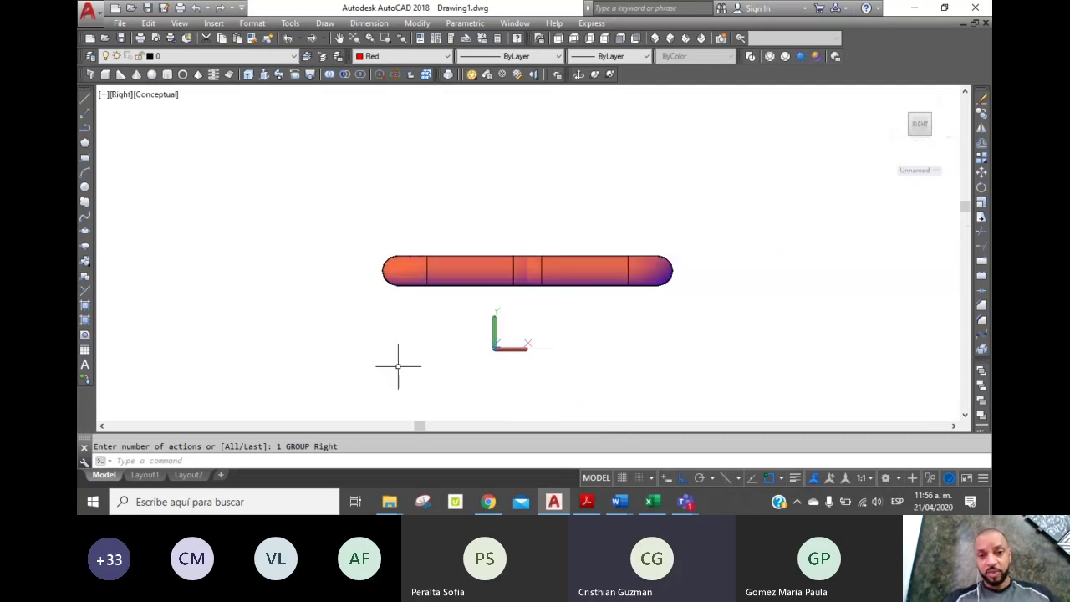
pyautogui.hotkey('ctrl', 'z')
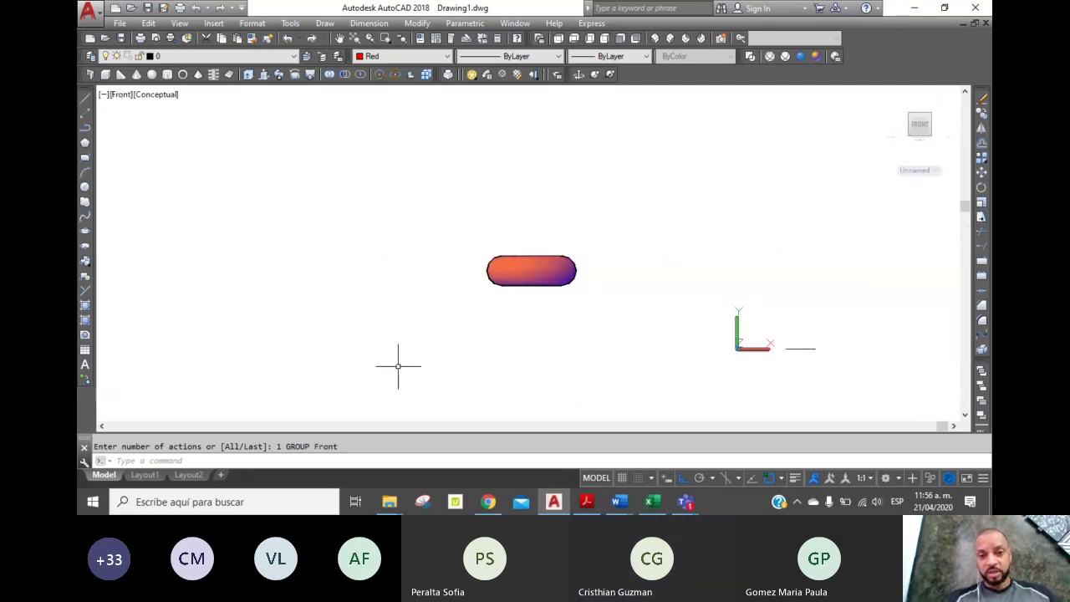
pyautogui.hotkey('ctrl', 'z')
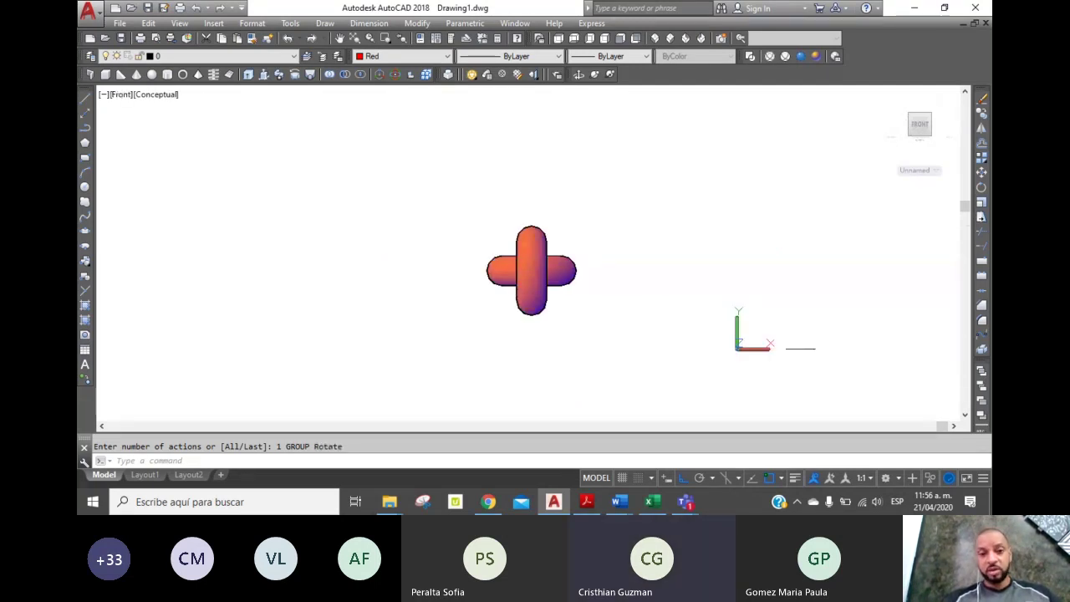
pyautogui.hotkey('ctrl', 'z')
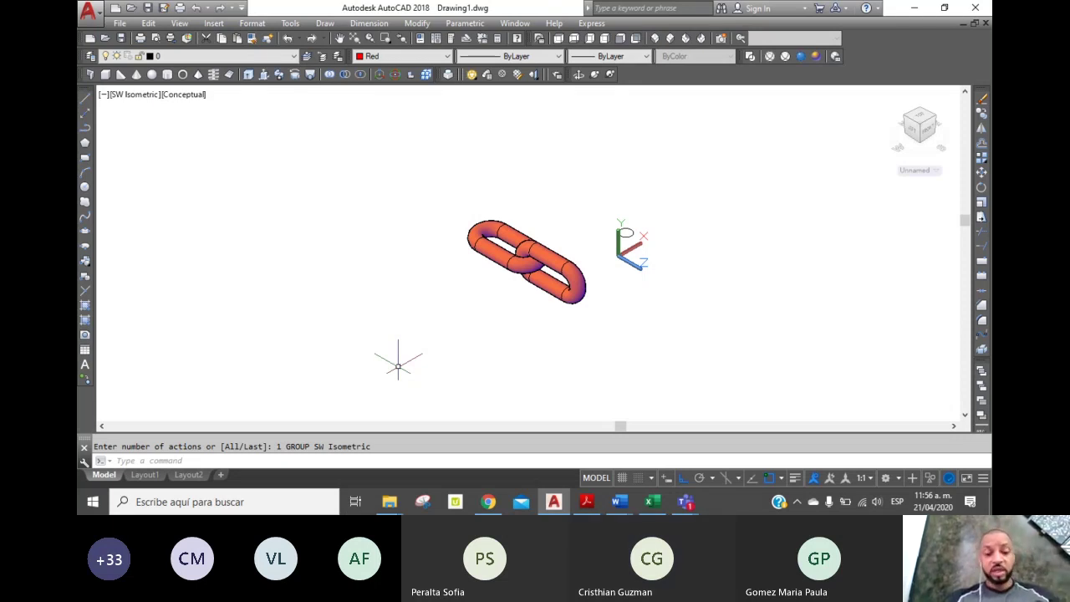
# Step: Redo forward through the top and side views until the third link returns in isometric
pyautogui.hotkey('ctrl', 'y')
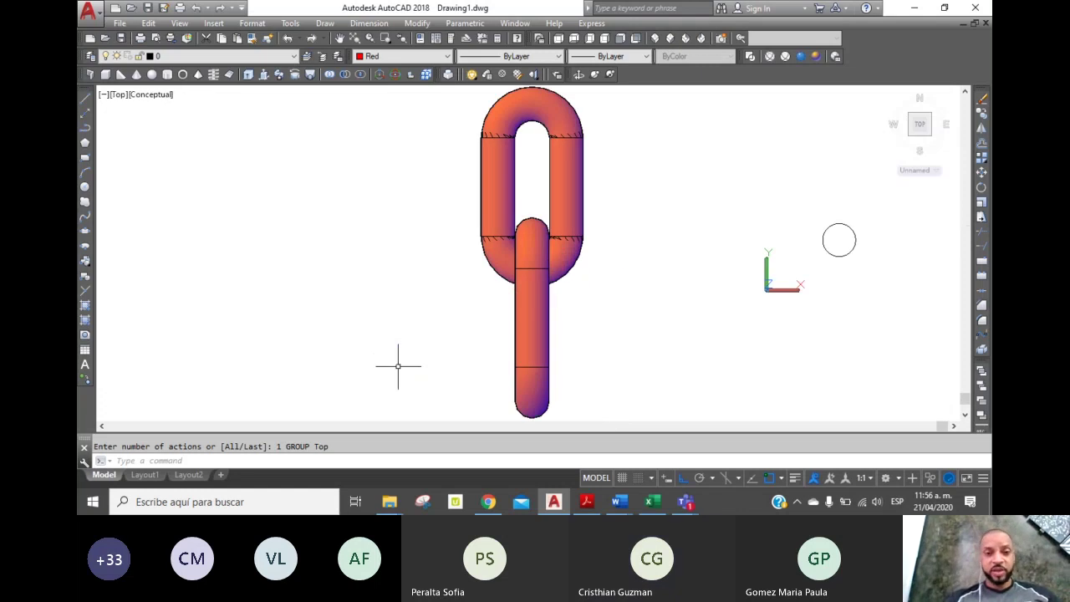
pyautogui.hotkey('ctrl', 'y')
pyautogui.hotkey('ctrl', 'y')
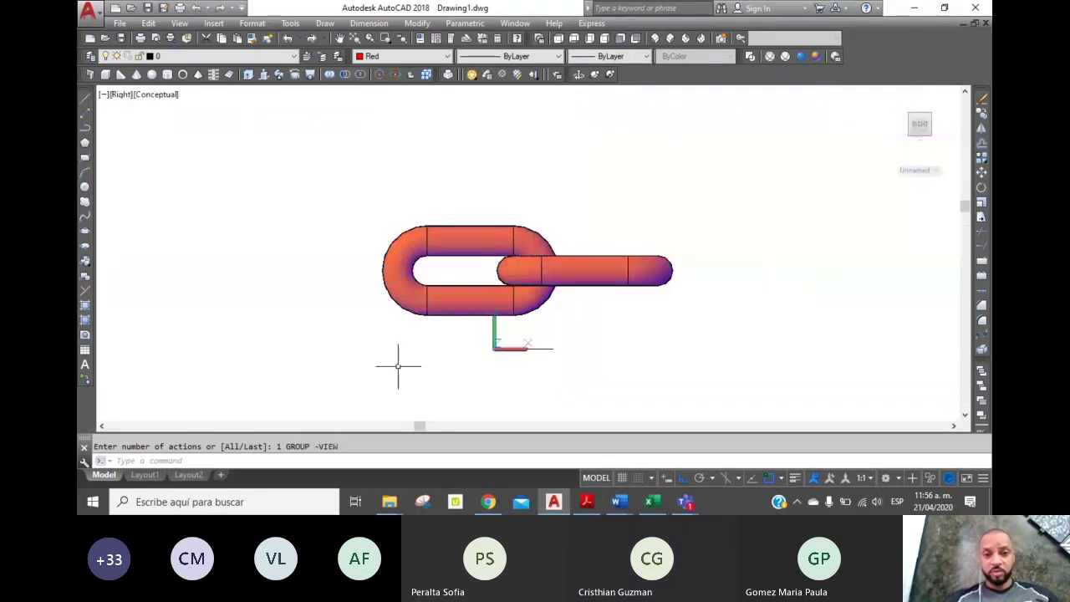
pyautogui.hotkey('ctrl', 'y')
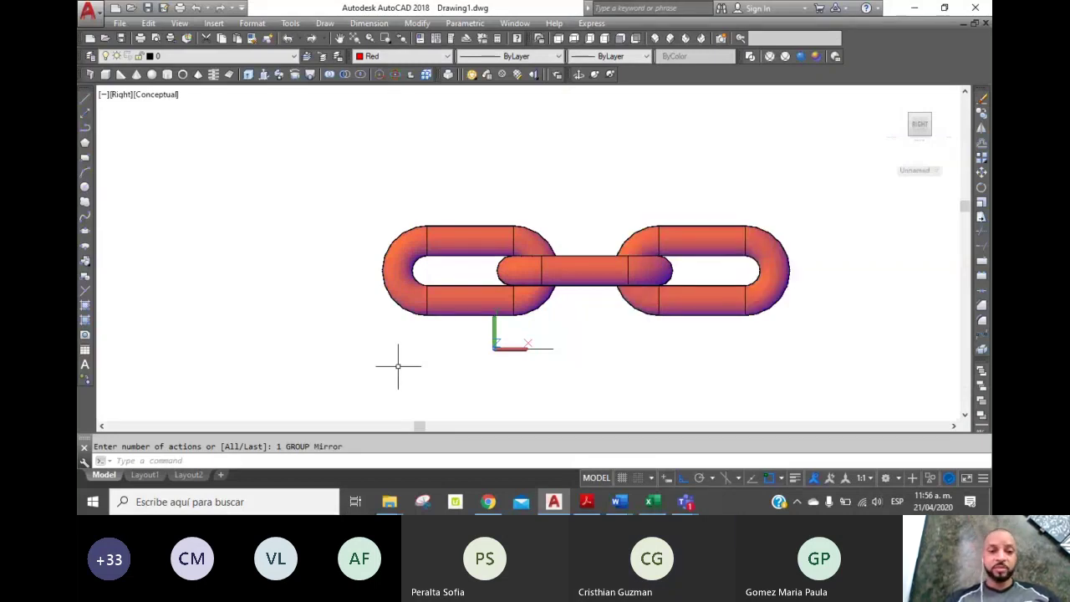
pyautogui.hotkey('ctrl', 'y')
pyautogui.hotkey('ctrl', 'y')
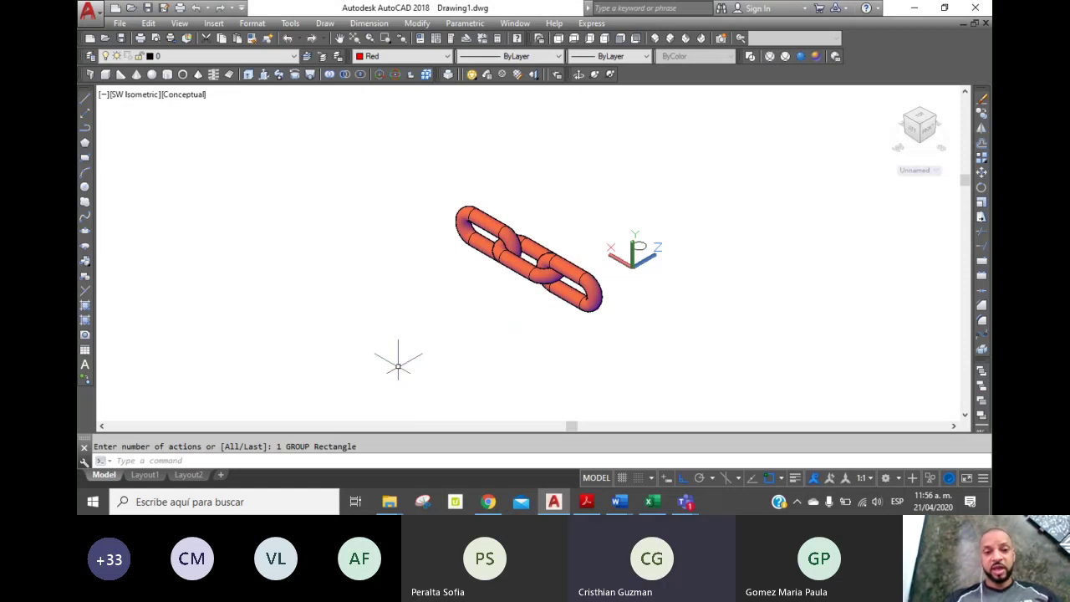
# Step: Redo the body rectangle with its top and mirrored bottom arcs, then undo back to the side view
pyautogui.hotkey('ctrl', 'y')
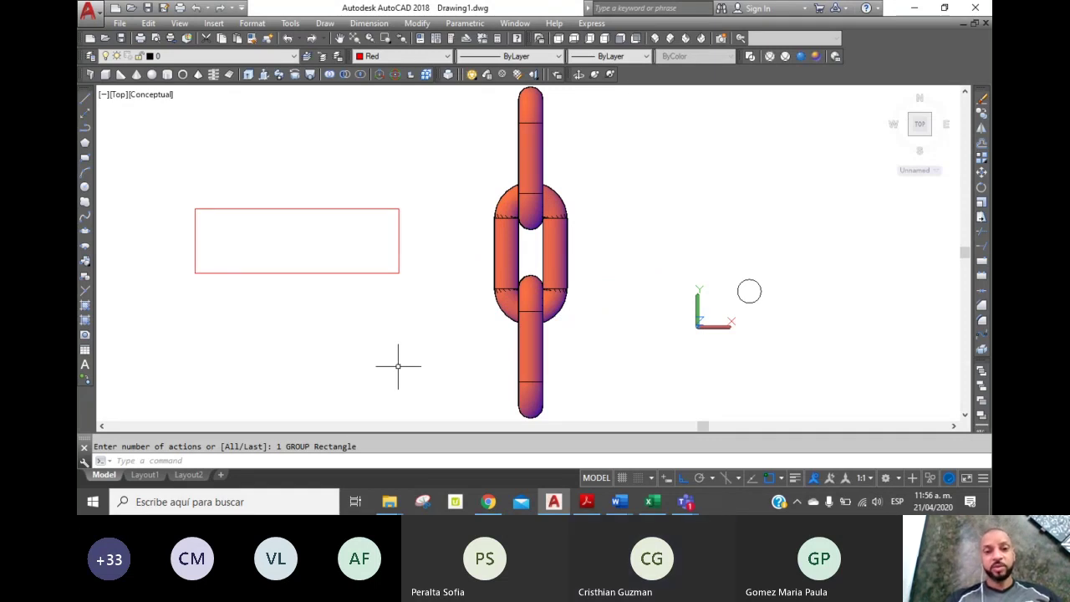
pyautogui.hotkey('ctrl', 'y')
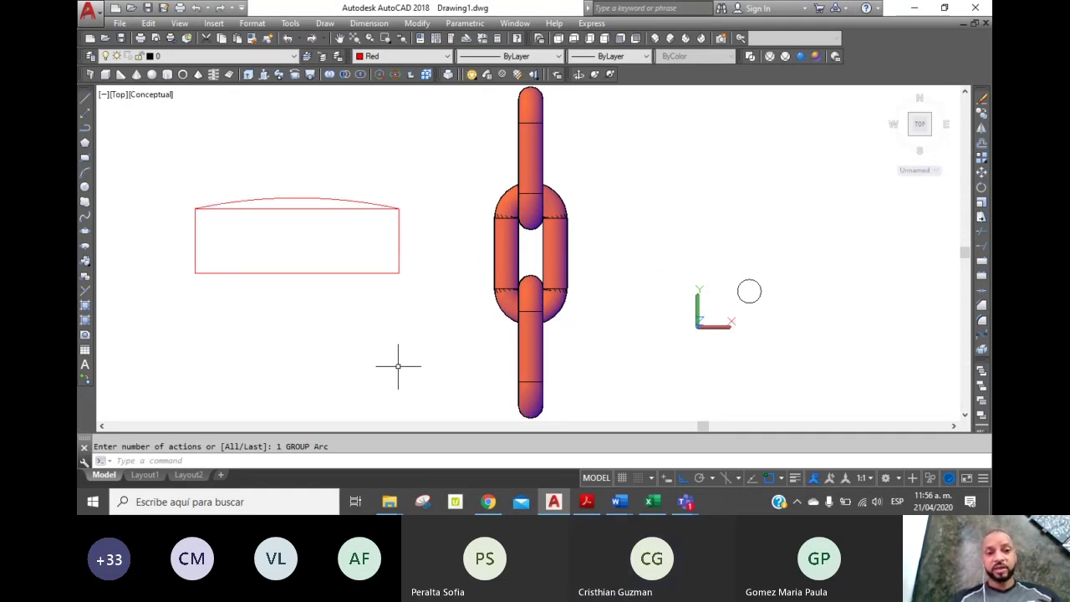
pyautogui.hotkey('ctrl', 'y')
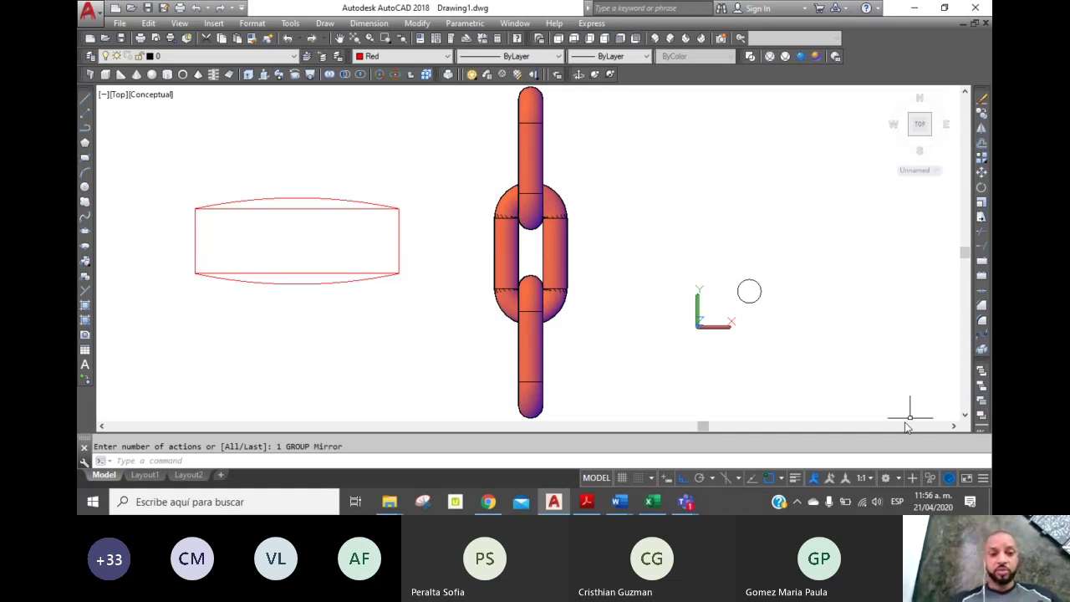
pyautogui.hotkey('ctrl', 'z')
pyautogui.hotkey('ctrl', 'z')
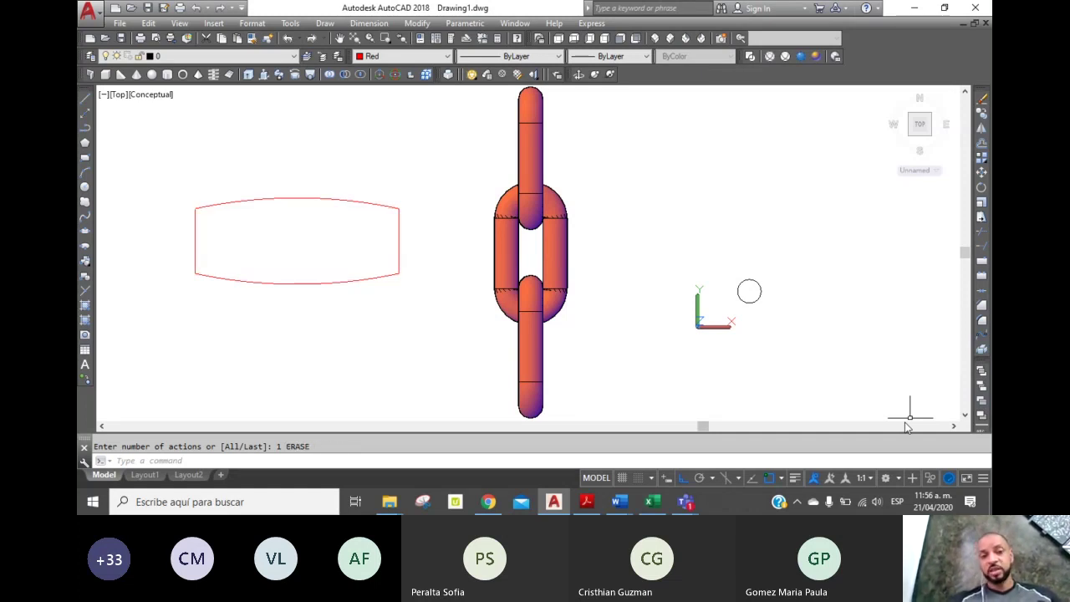
pyautogui.hotkey('ctrl', 'z')
pyautogui.hotkey('ctrl', 'z')
pyautogui.hotkey('ctrl', 'z')
pyautogui.hotkey('ctrl', 'z')
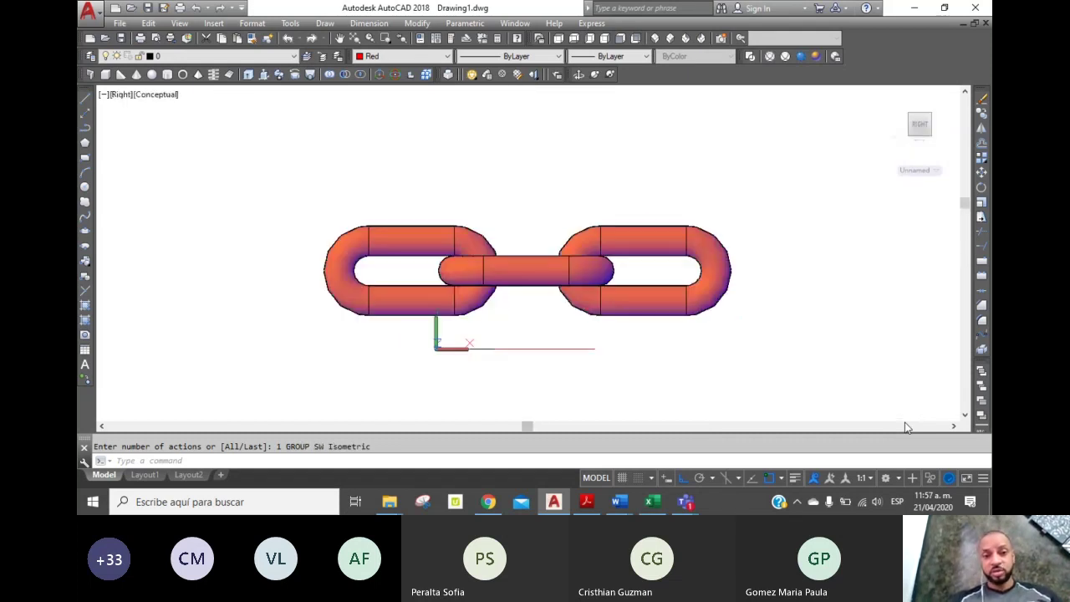
pyautogui.hotkey('ctrl', 'z')
pyautogui.hotkey('ctrl', 'z')
pyautogui.hotkey('ctrl', 'z')
pyautogui.hotkey('ctrl', 'z')
pyautogui.hotkey('ctrl', 'z')
pyautogui.hotkey('ctrl', 'z')
pyautogui.hotkey('ctrl', 'z')
pyautogui.hotkey('ctrl', 'z')
pyautogui.hotkey('ctrl', 'z')
# Step: Redo the shackle path, its sweep, the cylinder extrusion and the switch to Yellow
pyautogui.hotkey('ctrl', 'y')
pyautogui.hotkey('ctrl', 'y')
pyautogui.hotkey('ctrl', 'y')
pyautogui.hotkey('ctrl', 'y')
pyautogui.hotkey('ctrl', 'y')
pyautogui.hotkey('ctrl', 'y')
pyautogui.hotkey('ctrl', 'y')
pyautogui.hotkey('ctrl', 'y')
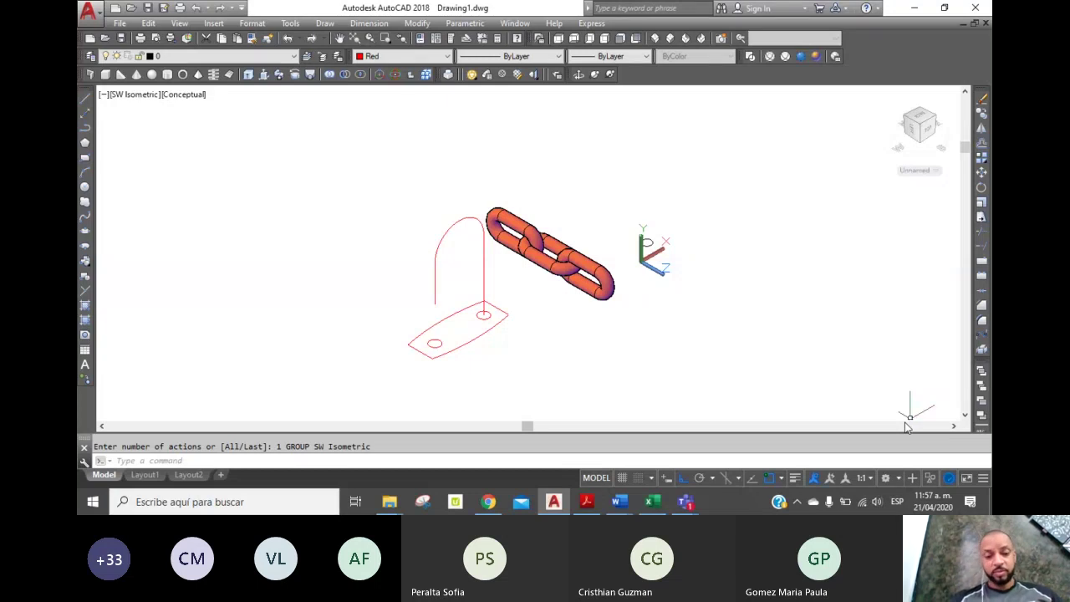
pyautogui.hotkey('ctrl', 'y')
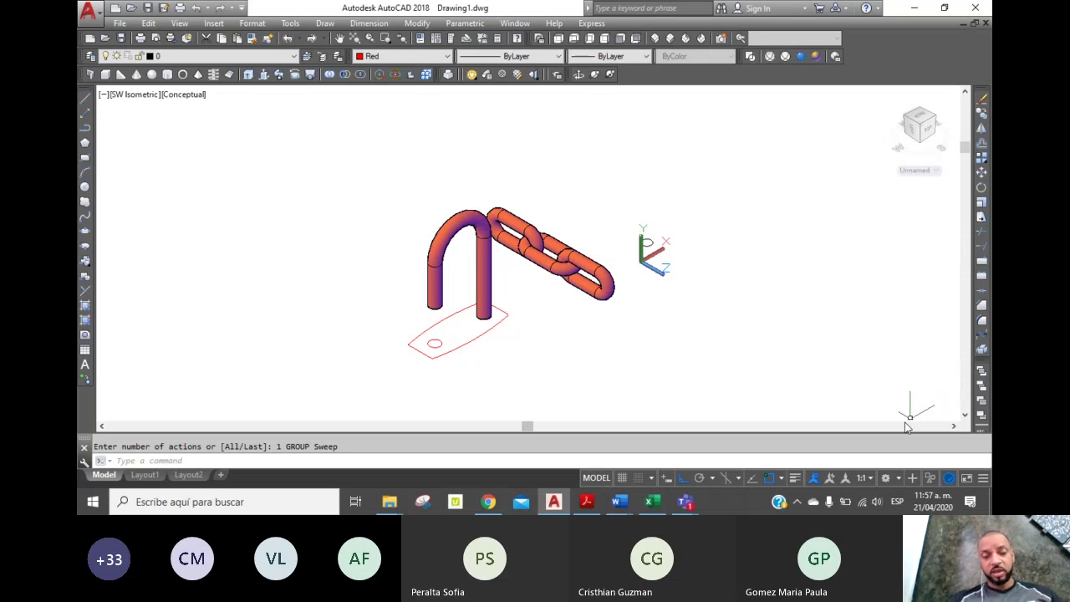
pyautogui.hotkey('ctrl', 'y')
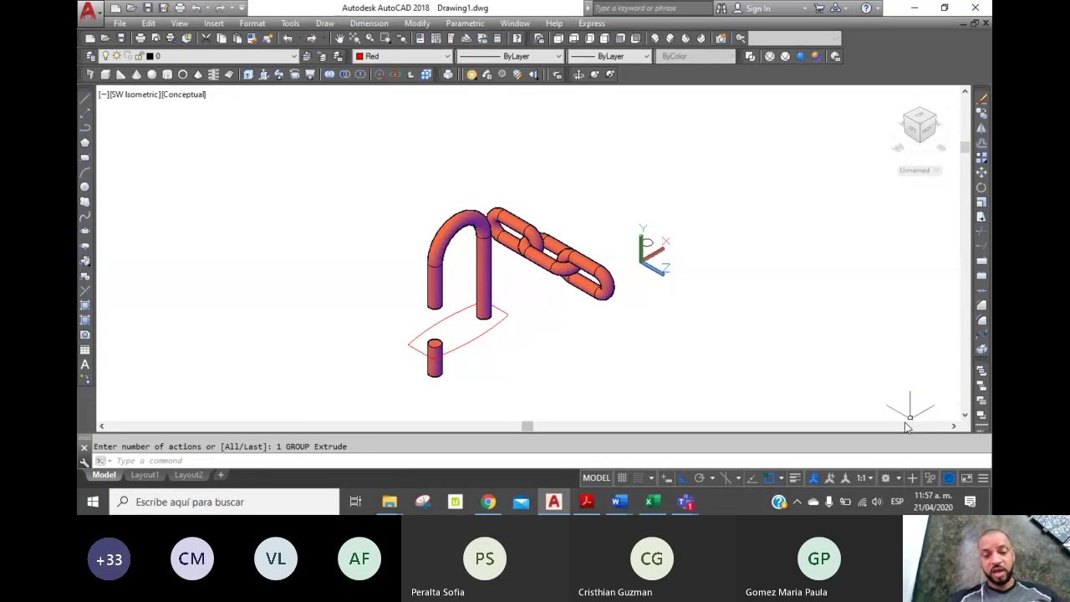
pyautogui.hotkey('ctrl', 'y')
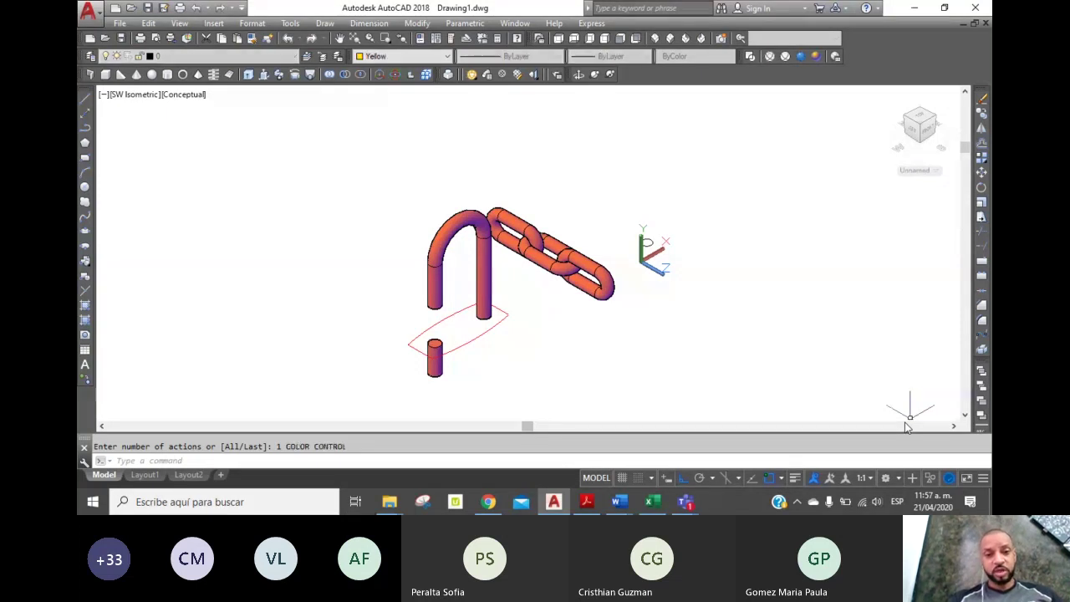
# Step: Step the history through the shackle move, yellow body extrusion and keyhole cut
pyautogui.hotkey('ctrl', 'z')
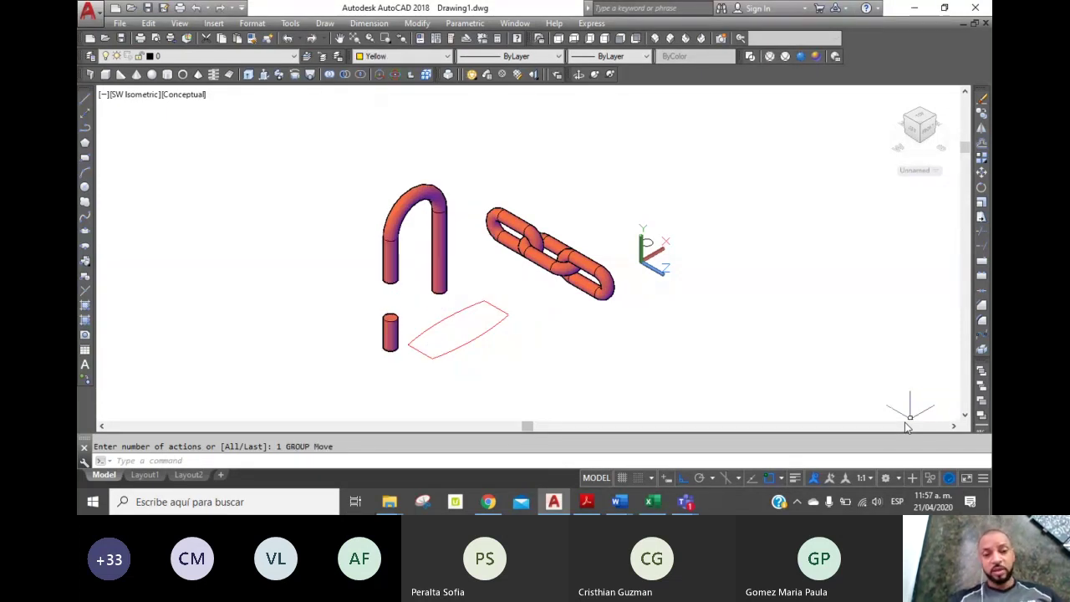
pyautogui.hotkey('ctrl', 'z')
pyautogui.hotkey('ctrl', 'z')
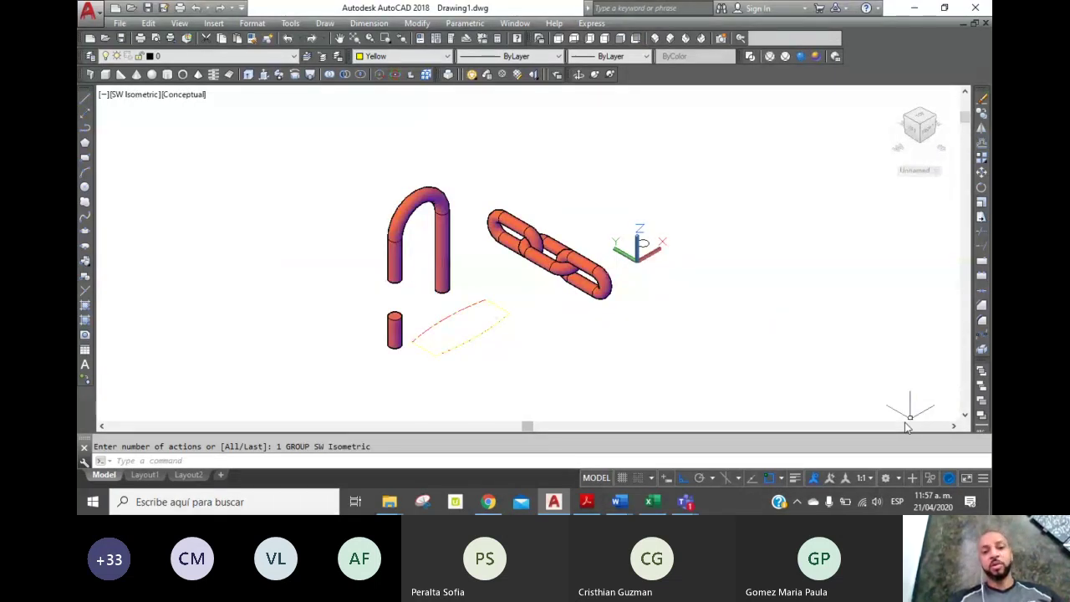
pyautogui.hotkey('ctrl', 'z')
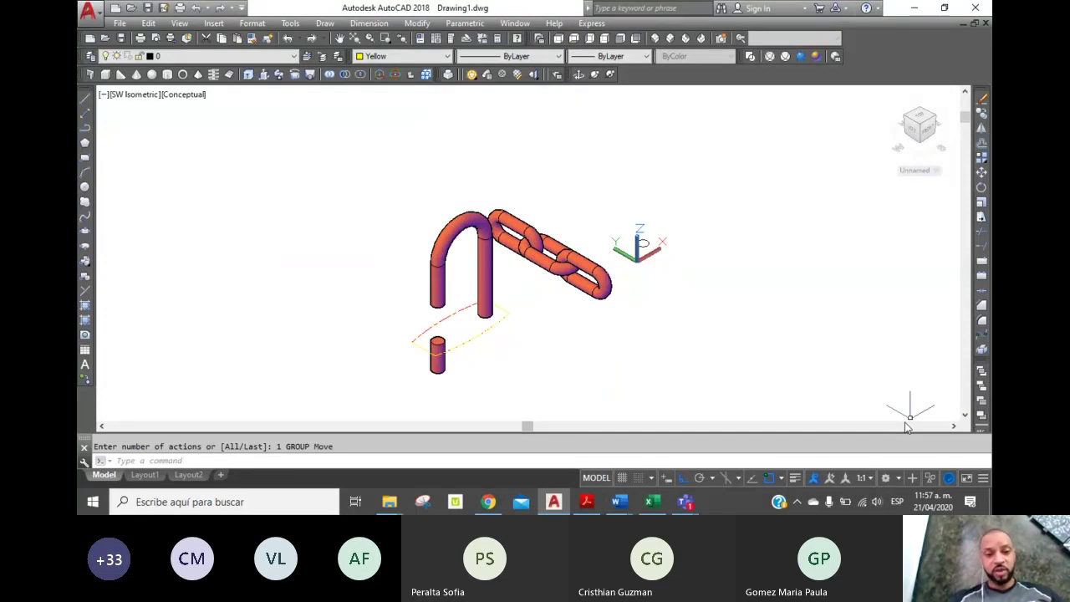
pyautogui.hotkey('ctrl', 'z')
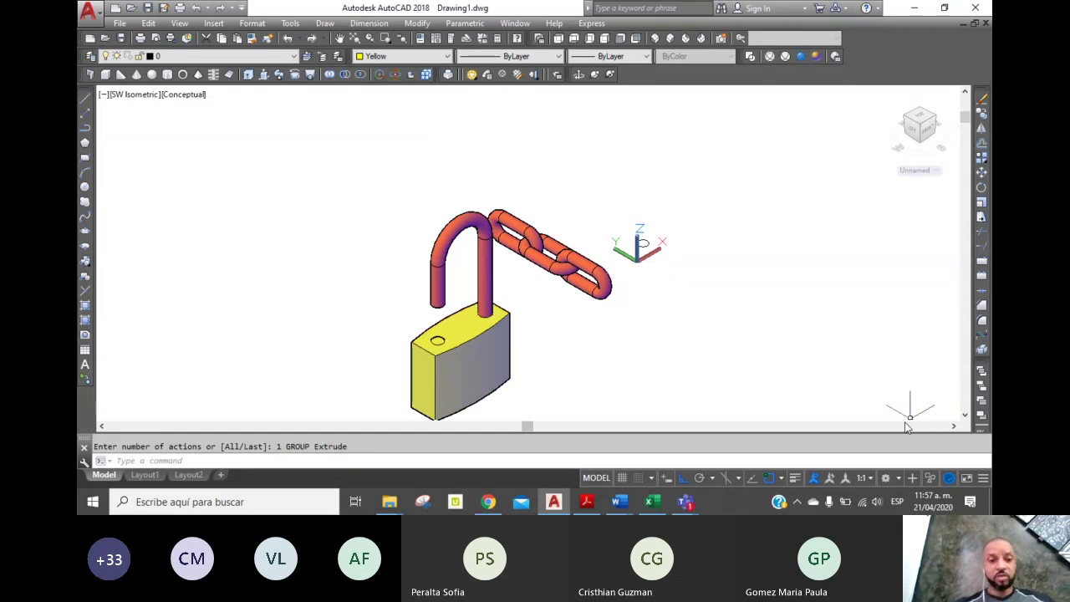
pyautogui.hotkey('ctrl', 'z')
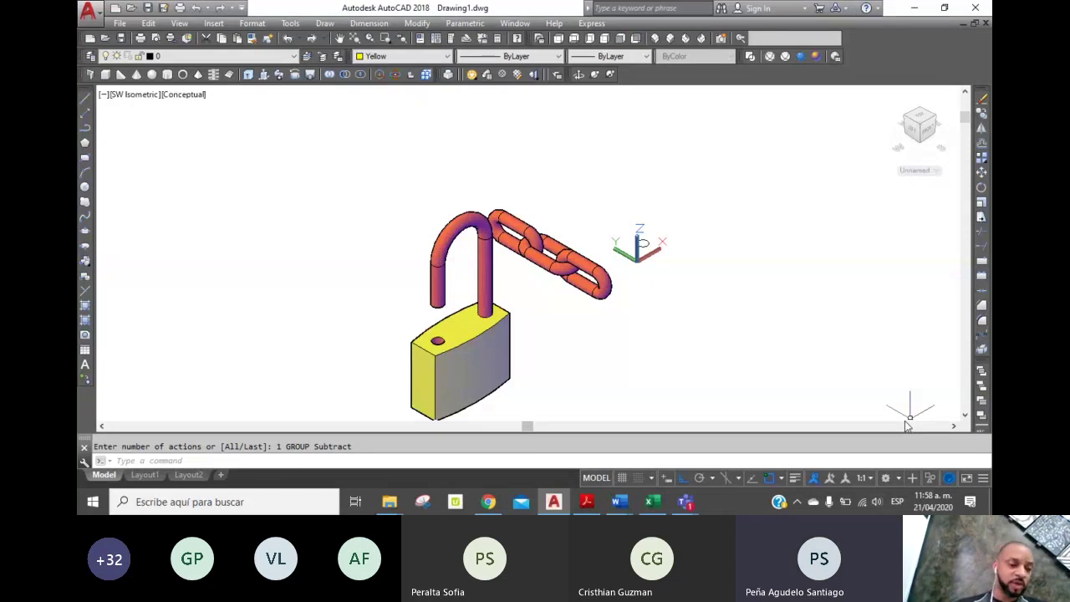
pyautogui.press('Escape')
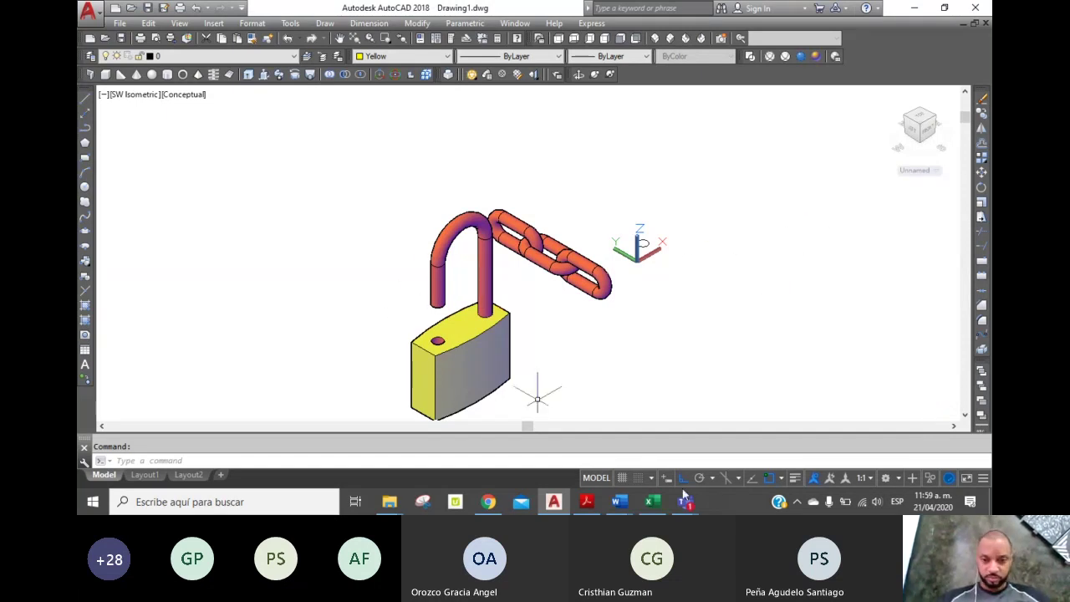
# Step: Bring the Microsoft Teams meeting window to the front and hang up the call
pyautogui.moveTo(685, 502)
pyautogui.click(693, 401)
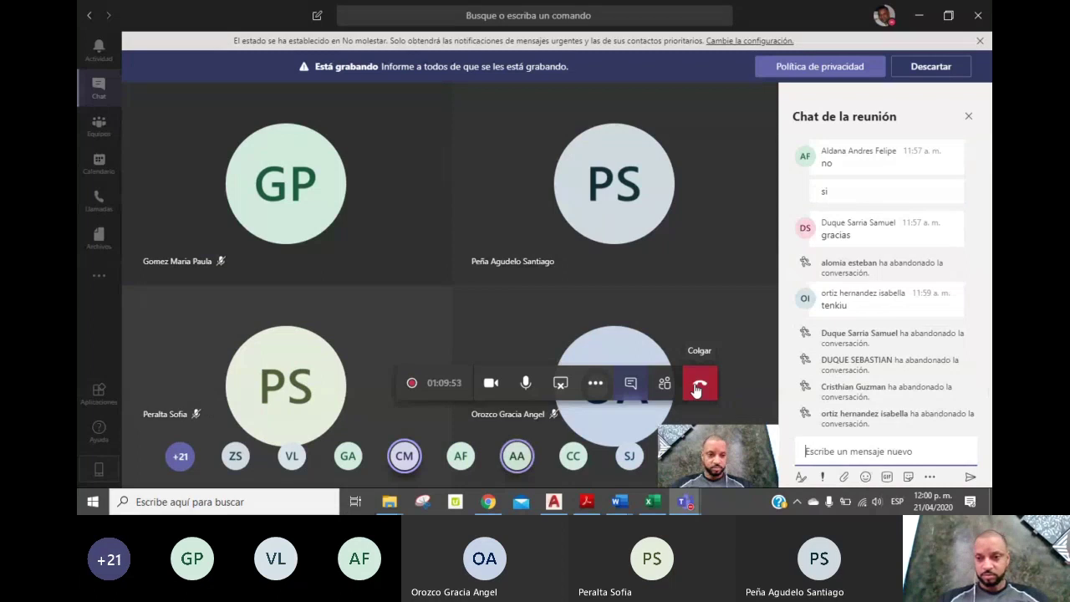
pyautogui.click(697, 389)
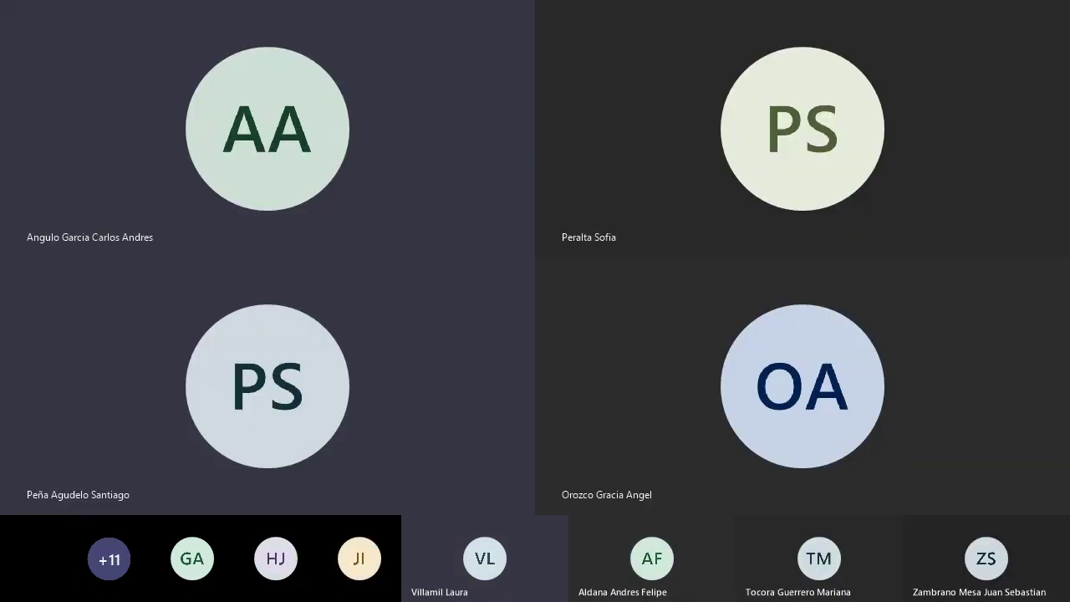